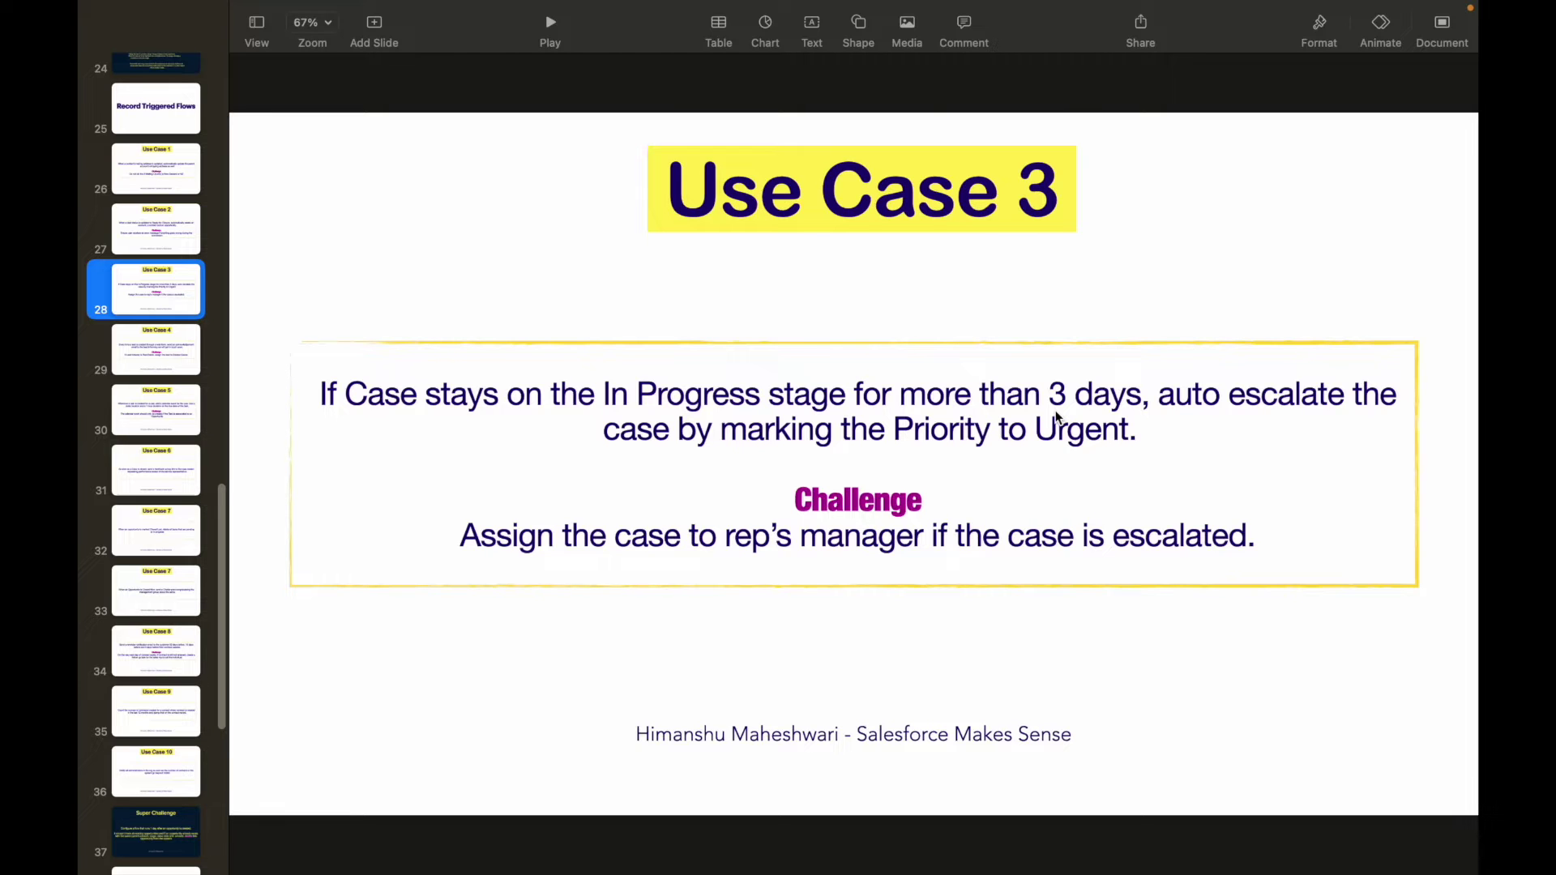
Switch to the Salesforce Flows setup page in the browser and create a new Record-Triggered Flow
key("ctrl+Left")
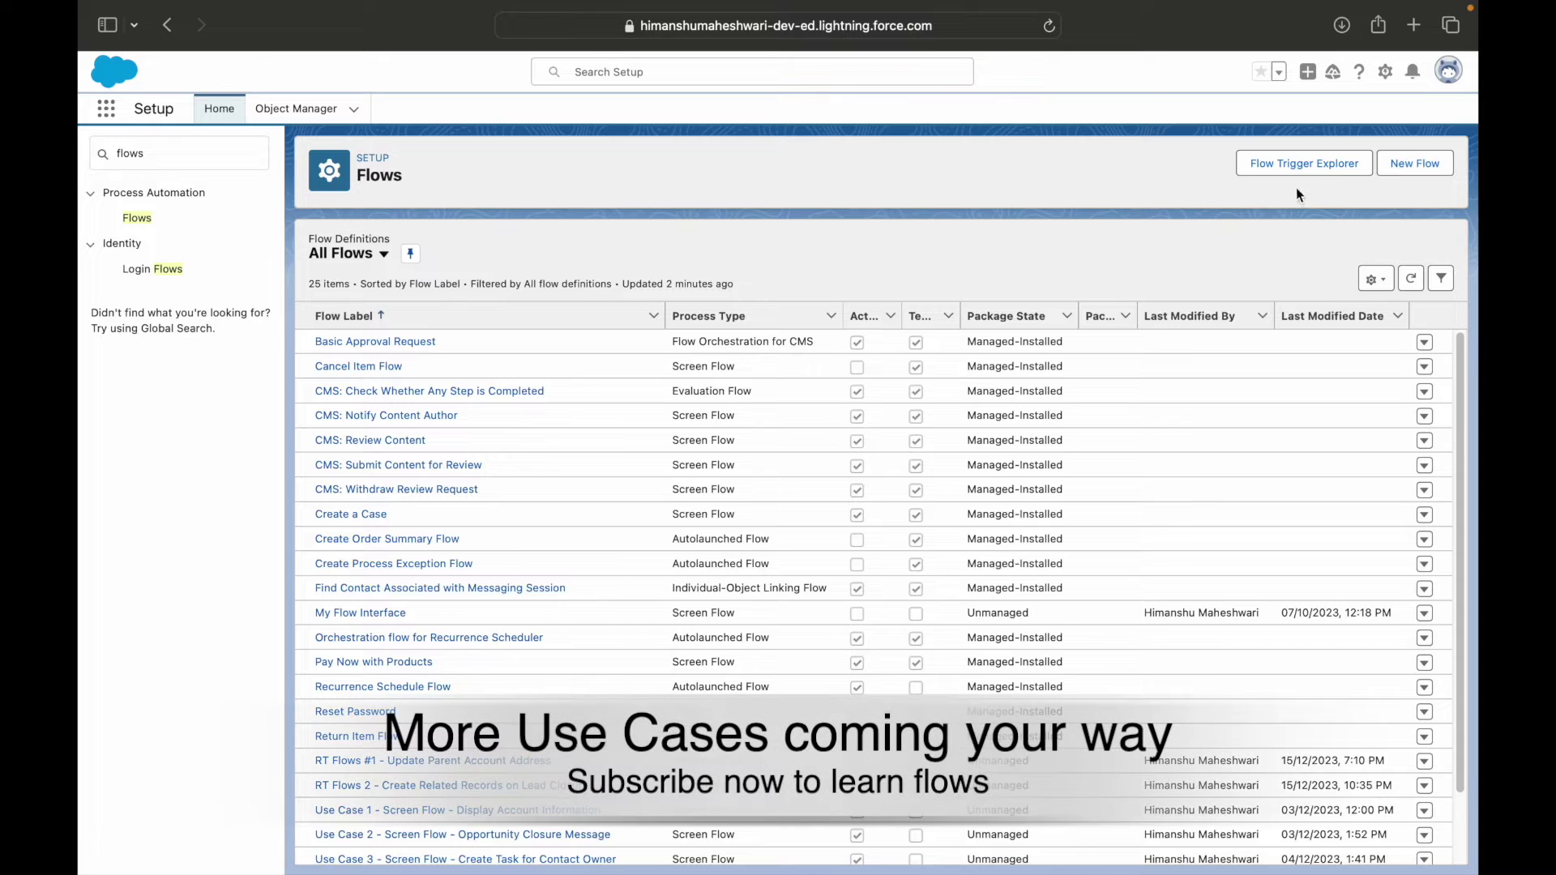
scroll(372, 837, "down", 2)
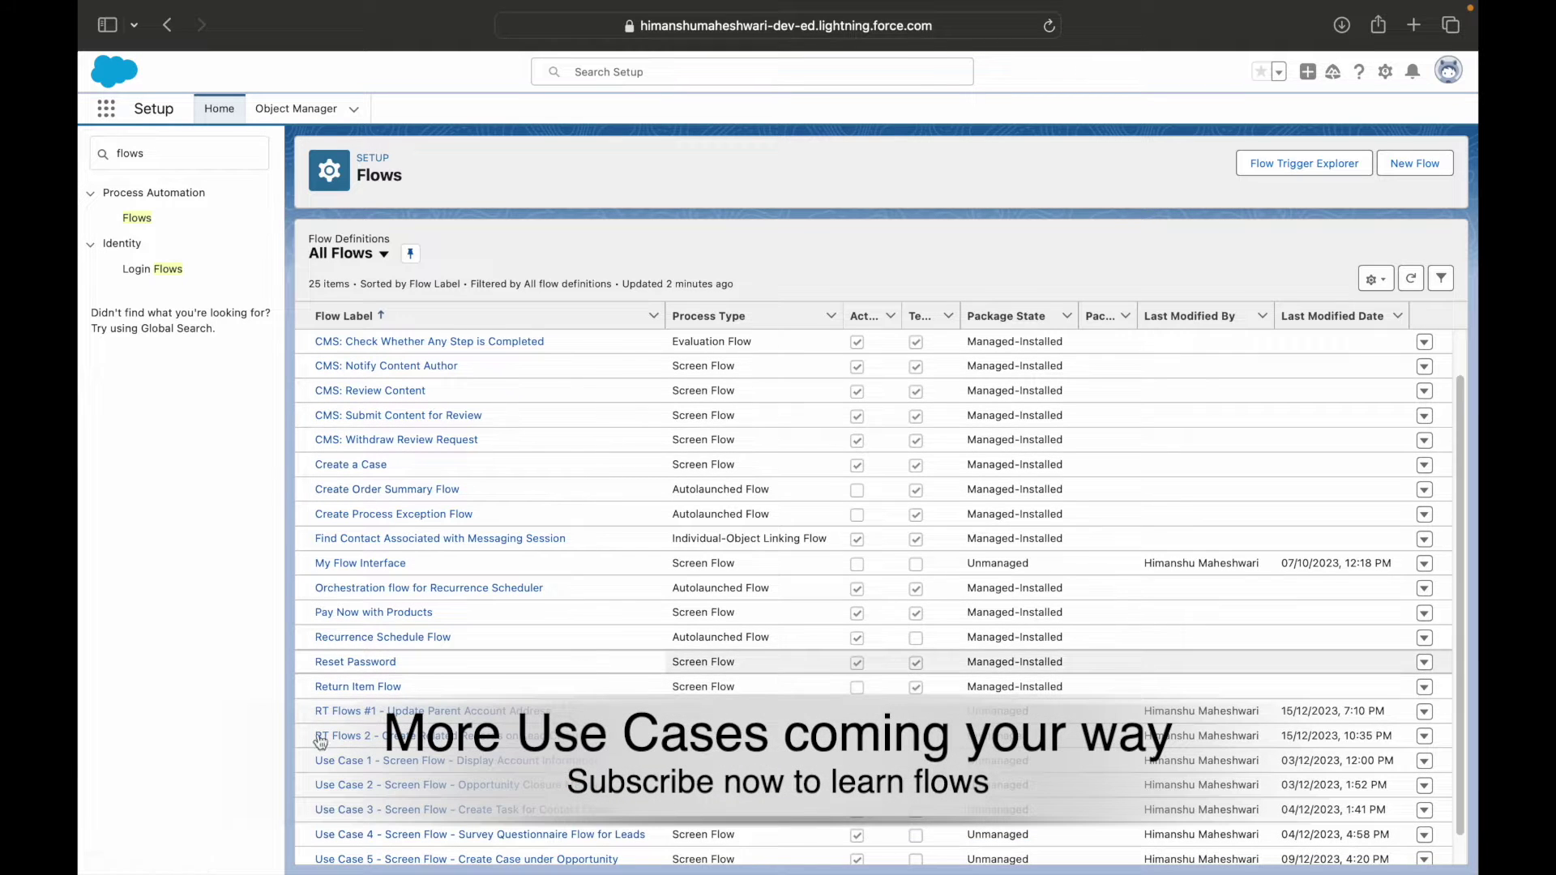
scroll(351, 750, "up", 2)
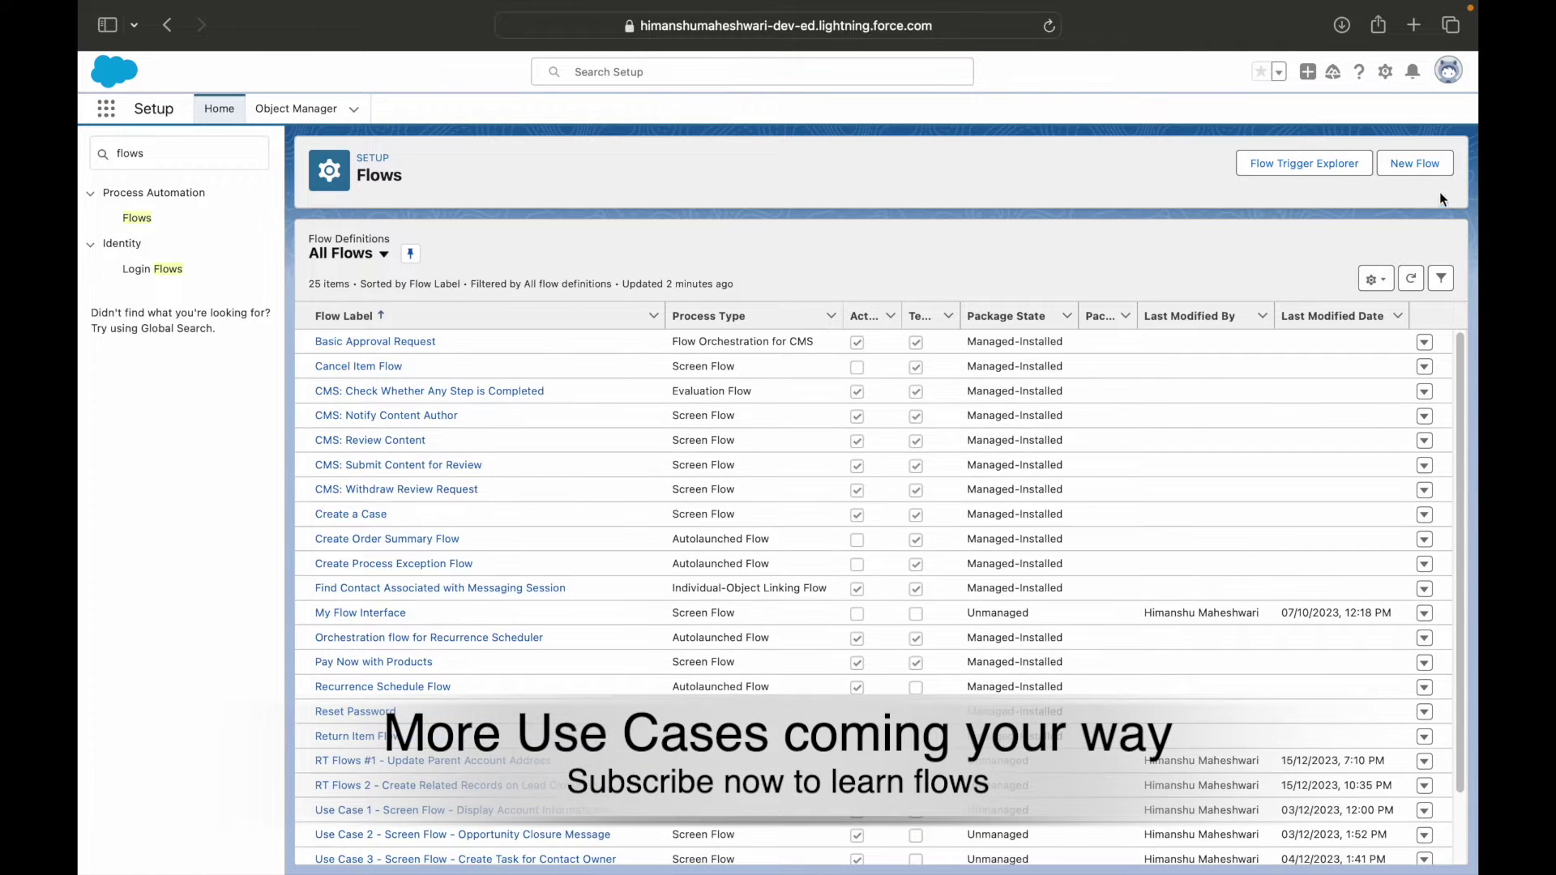
left_click(1419, 165)
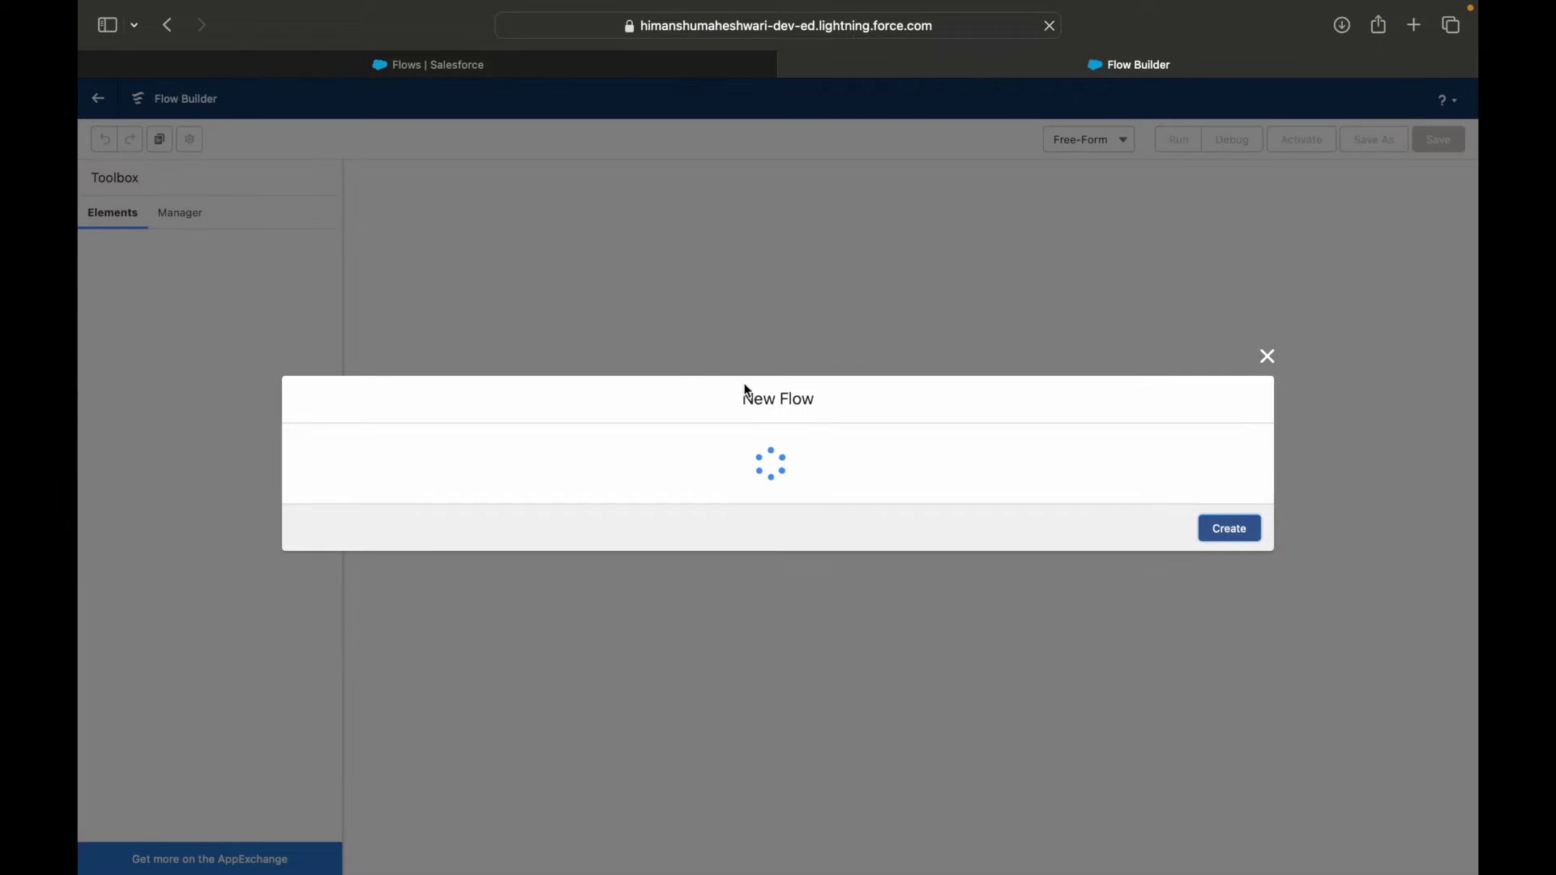
left_click(772, 381)
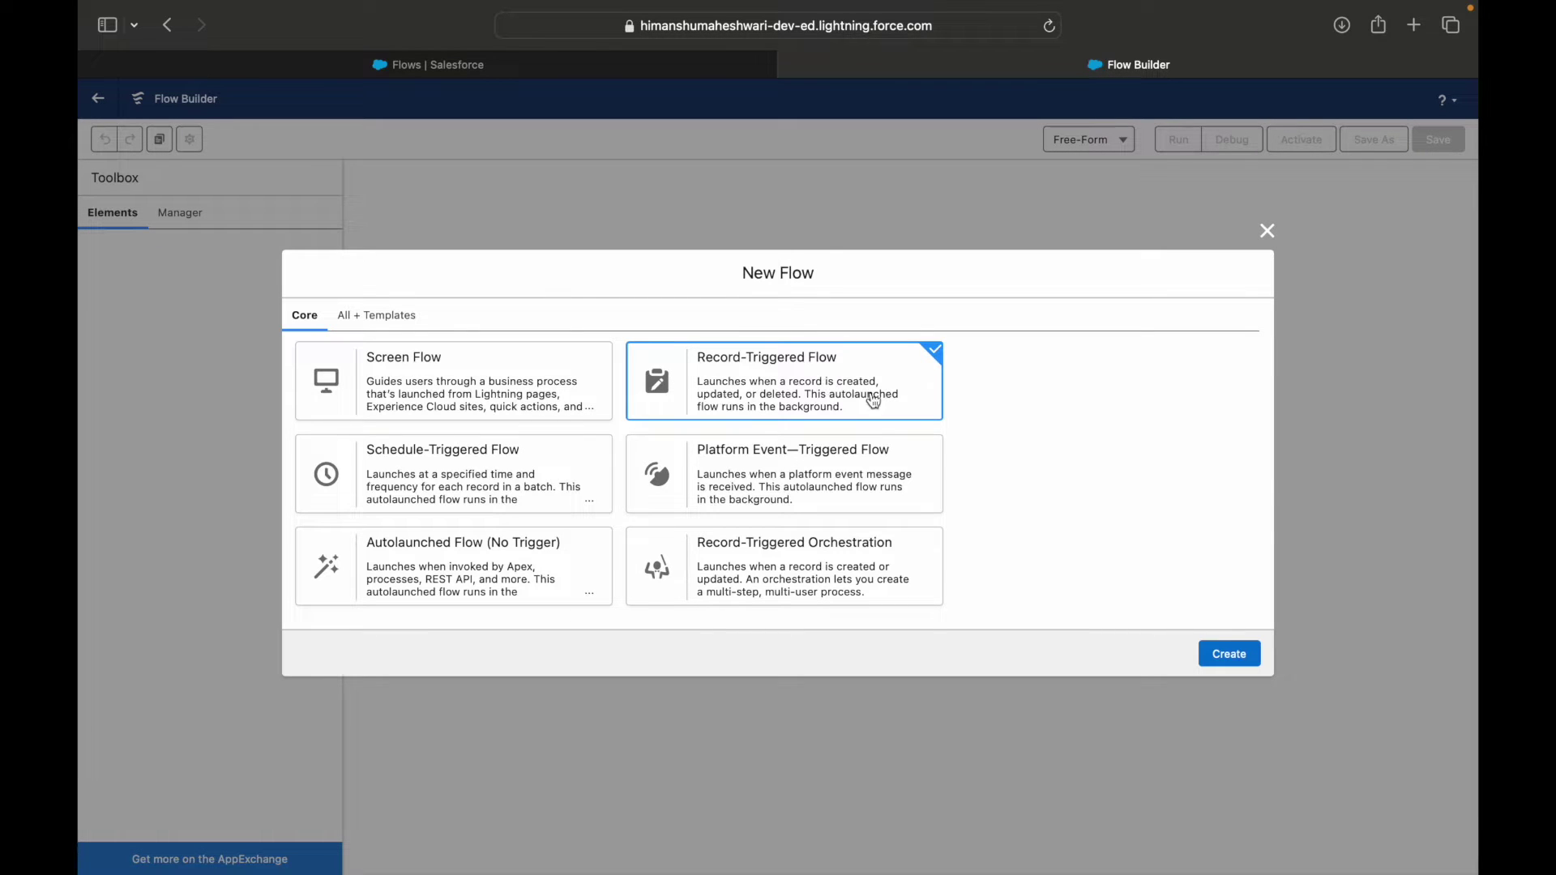
left_click(1232, 659)
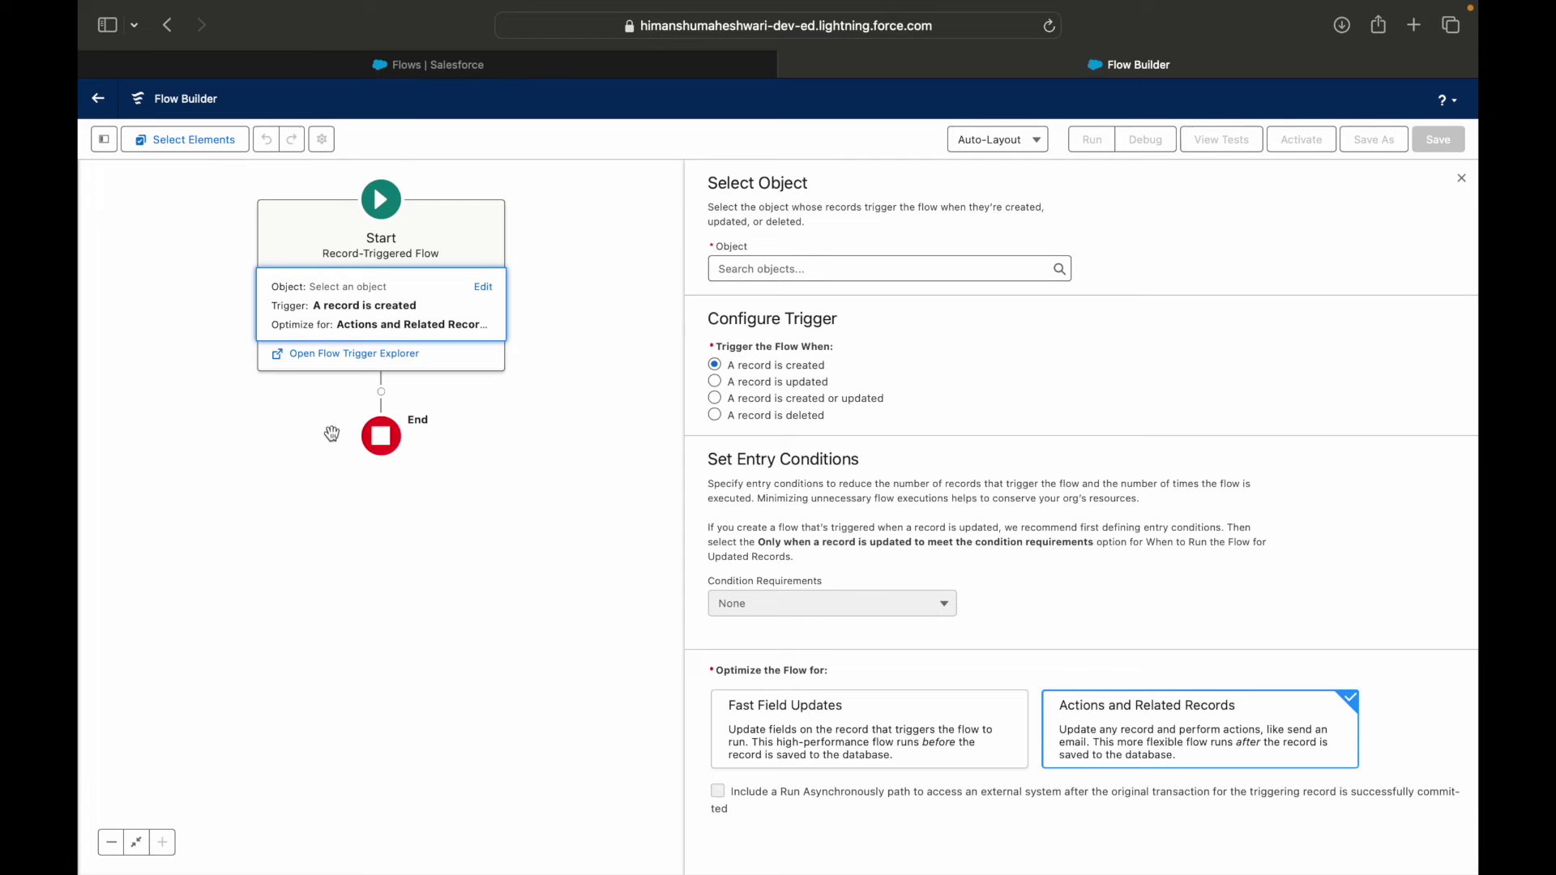
Set the flow's triggering object to Case and have it run when a record is updated
left_click(741, 269)
type("Case")
left_click(772, 306)
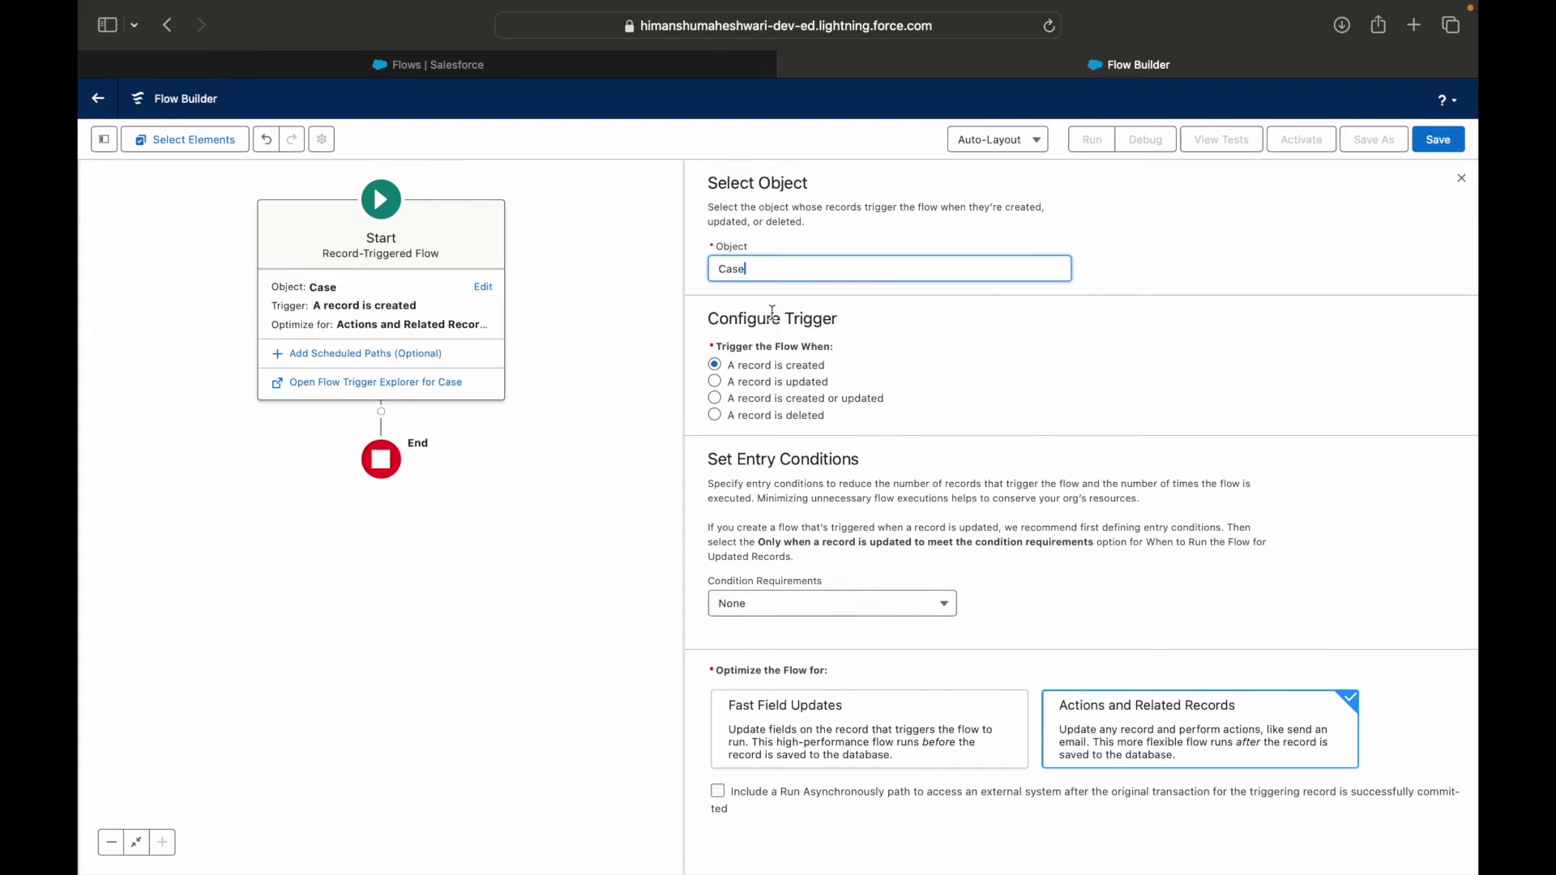
left_click(766, 383)
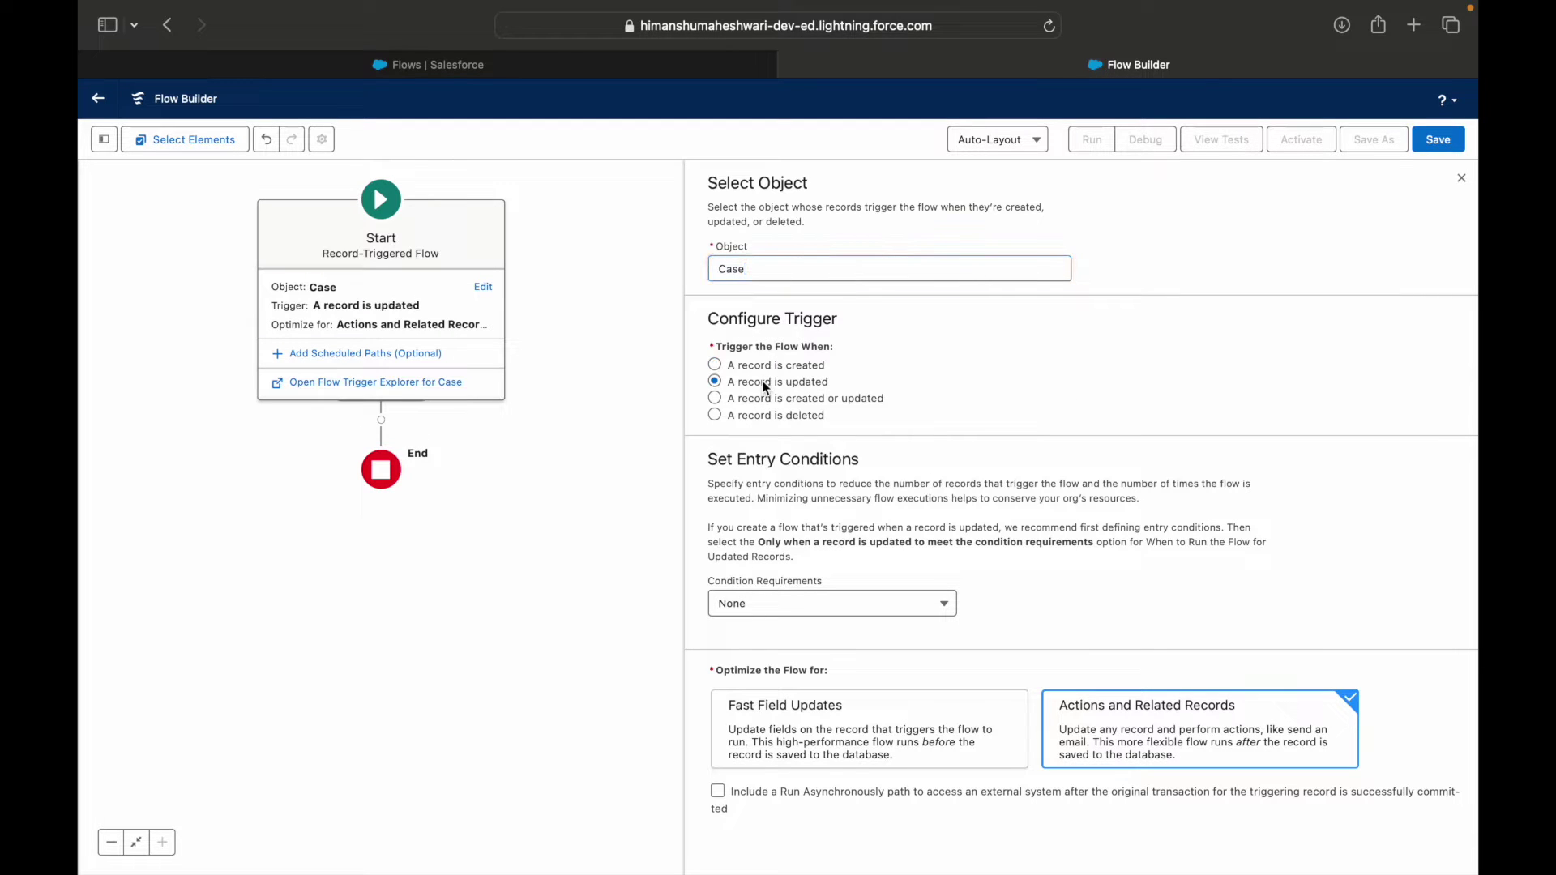
left_click(786, 603)
left_click(1016, 600)
Save the flow as "RT Flow #3 - Update Case Priority if Unactioned for 3 days" and close the start settings
left_click(1437, 140)
left_click(506, 422)
type("RT Flow")
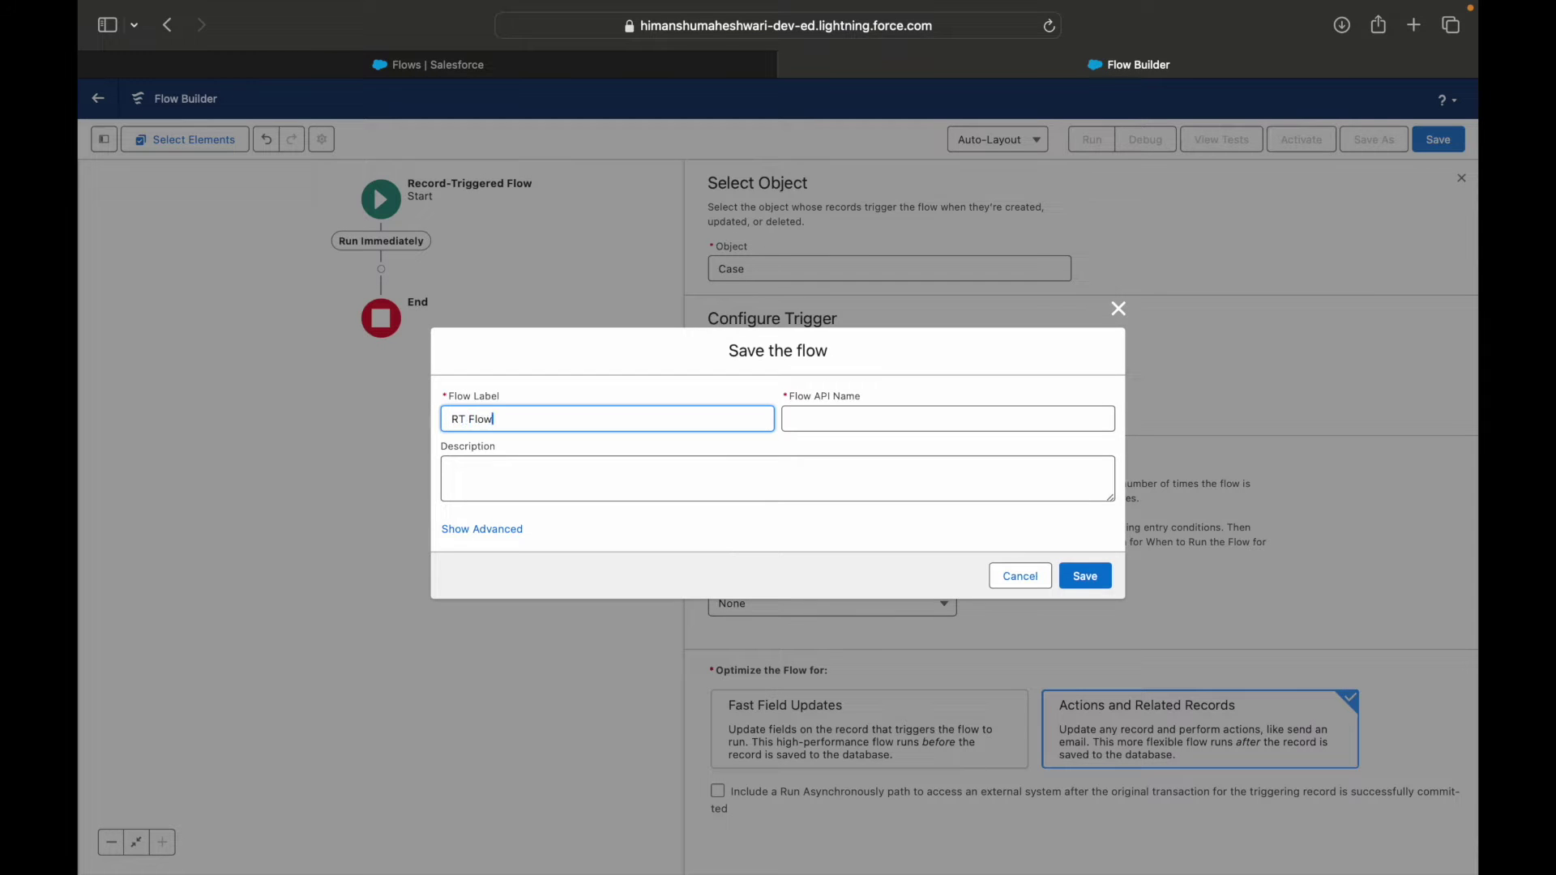
type(" #3 - Update Case Priority if Unactioned for 3 days")
left_click(699, 467)
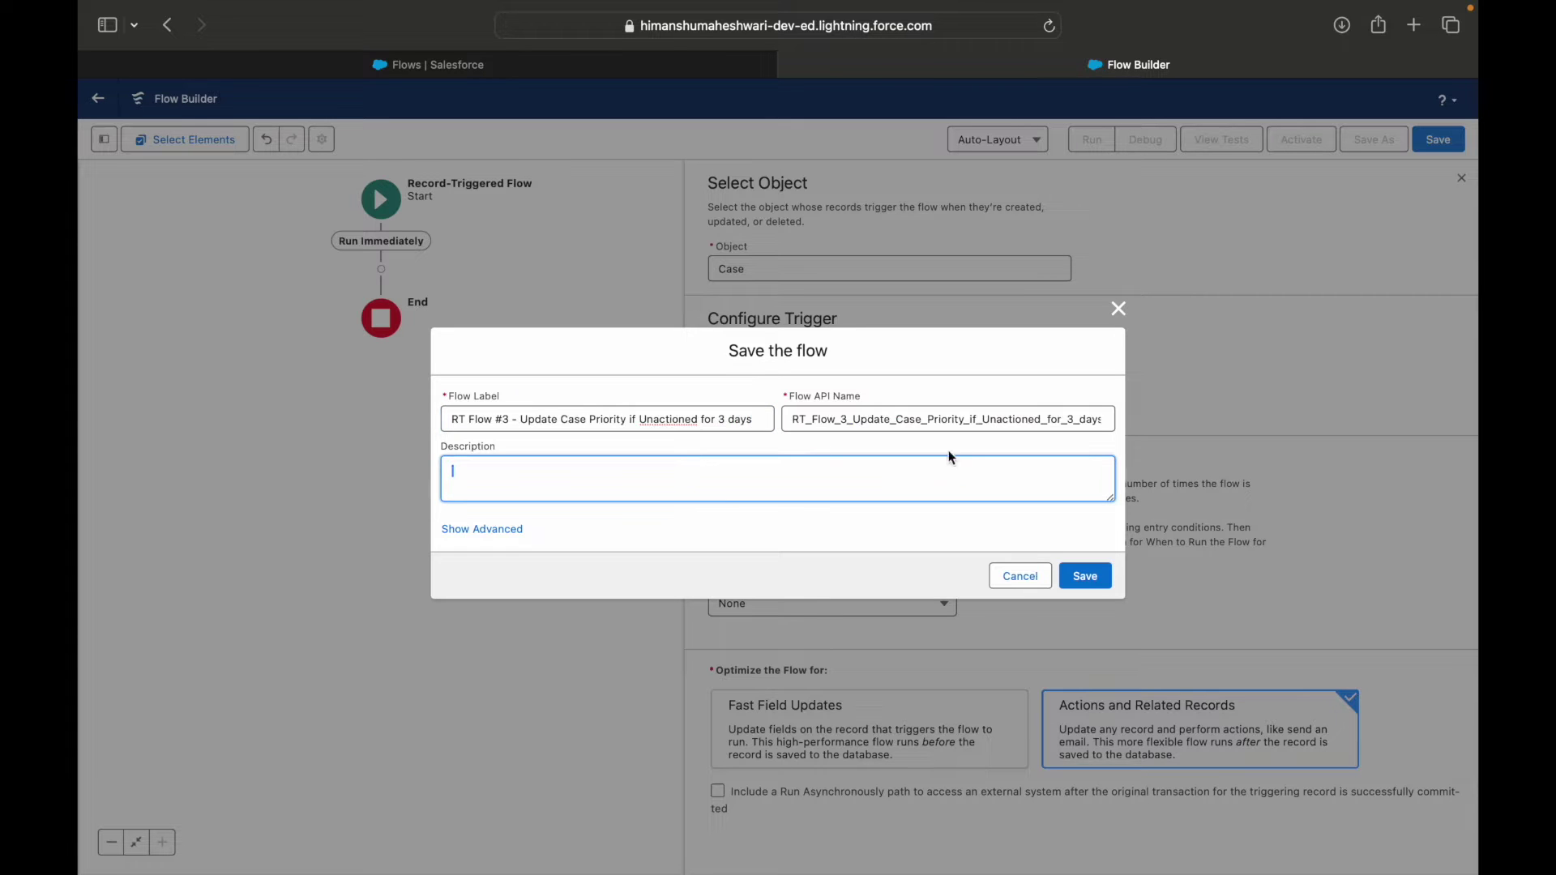
left_click(1083, 576)
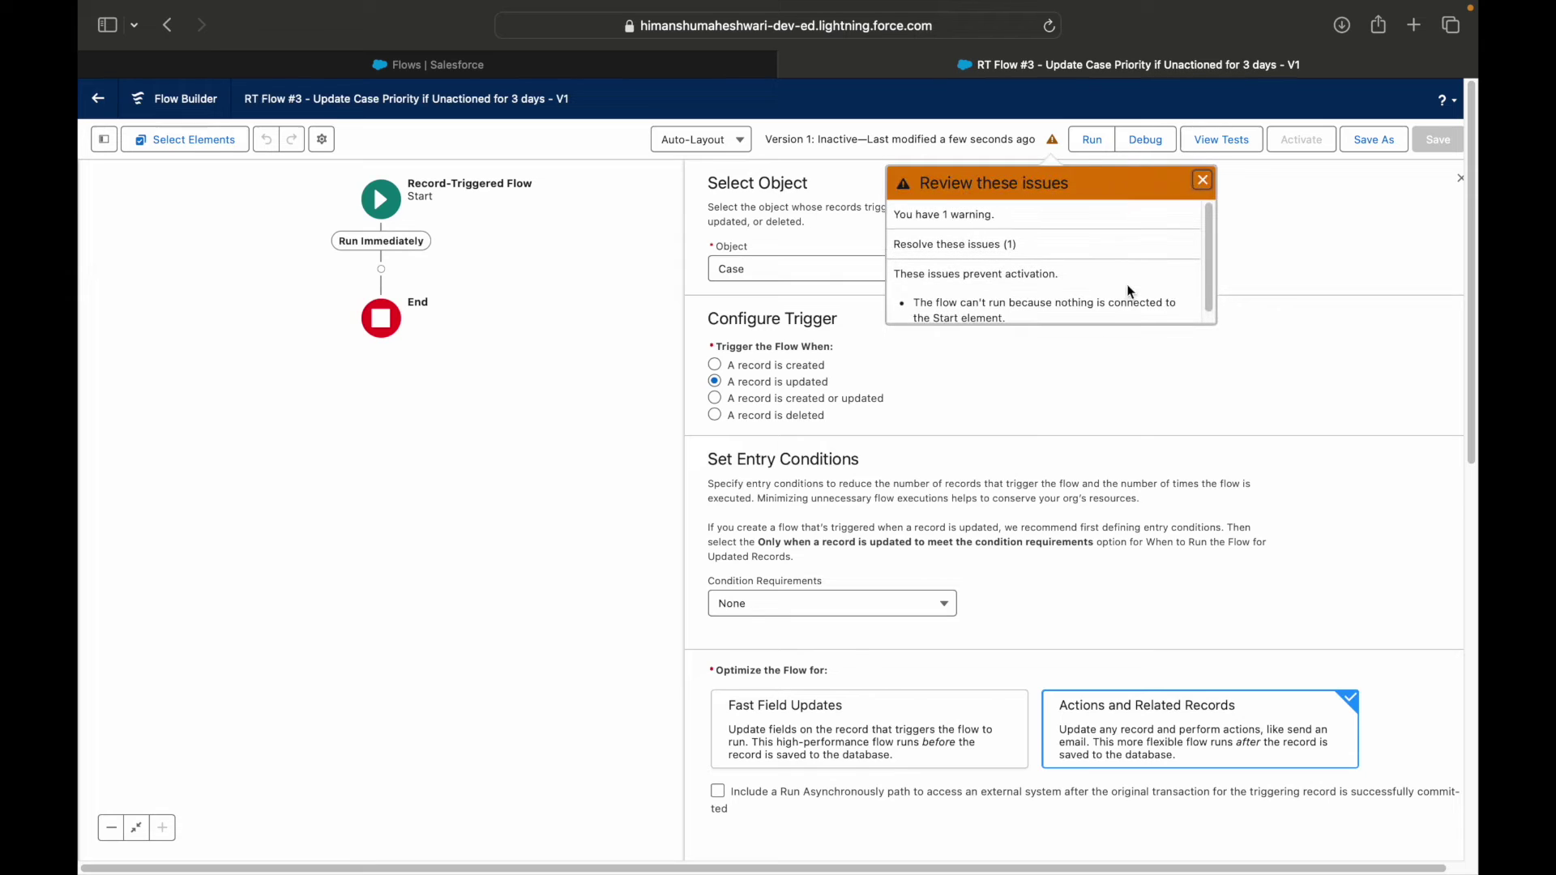
scroll(1131, 291, "down", 1)
left_click(1202, 180)
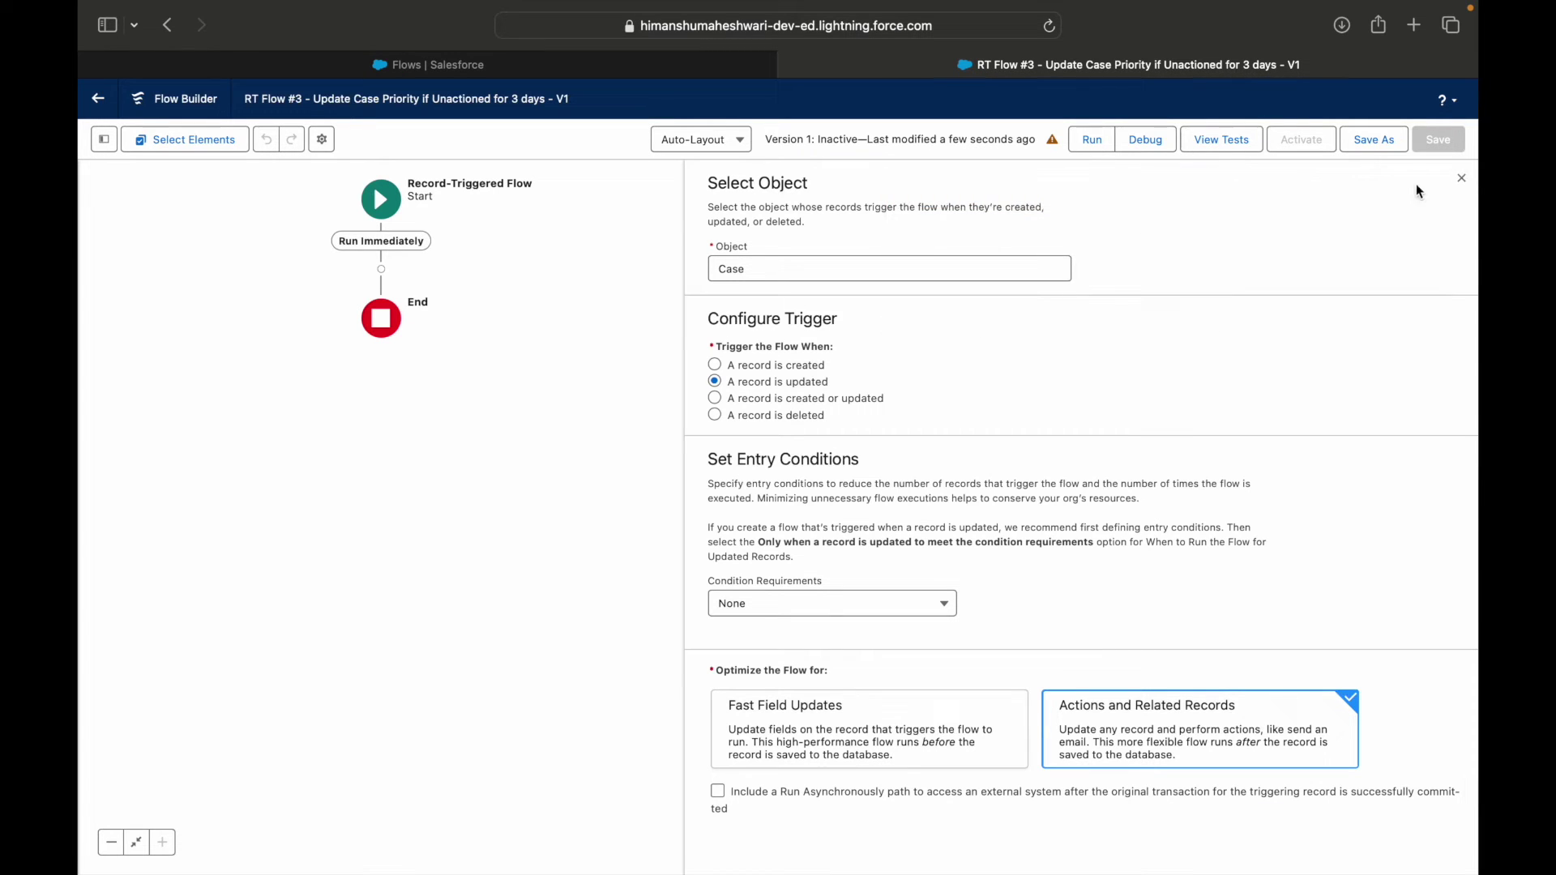
left_click(1461, 178)
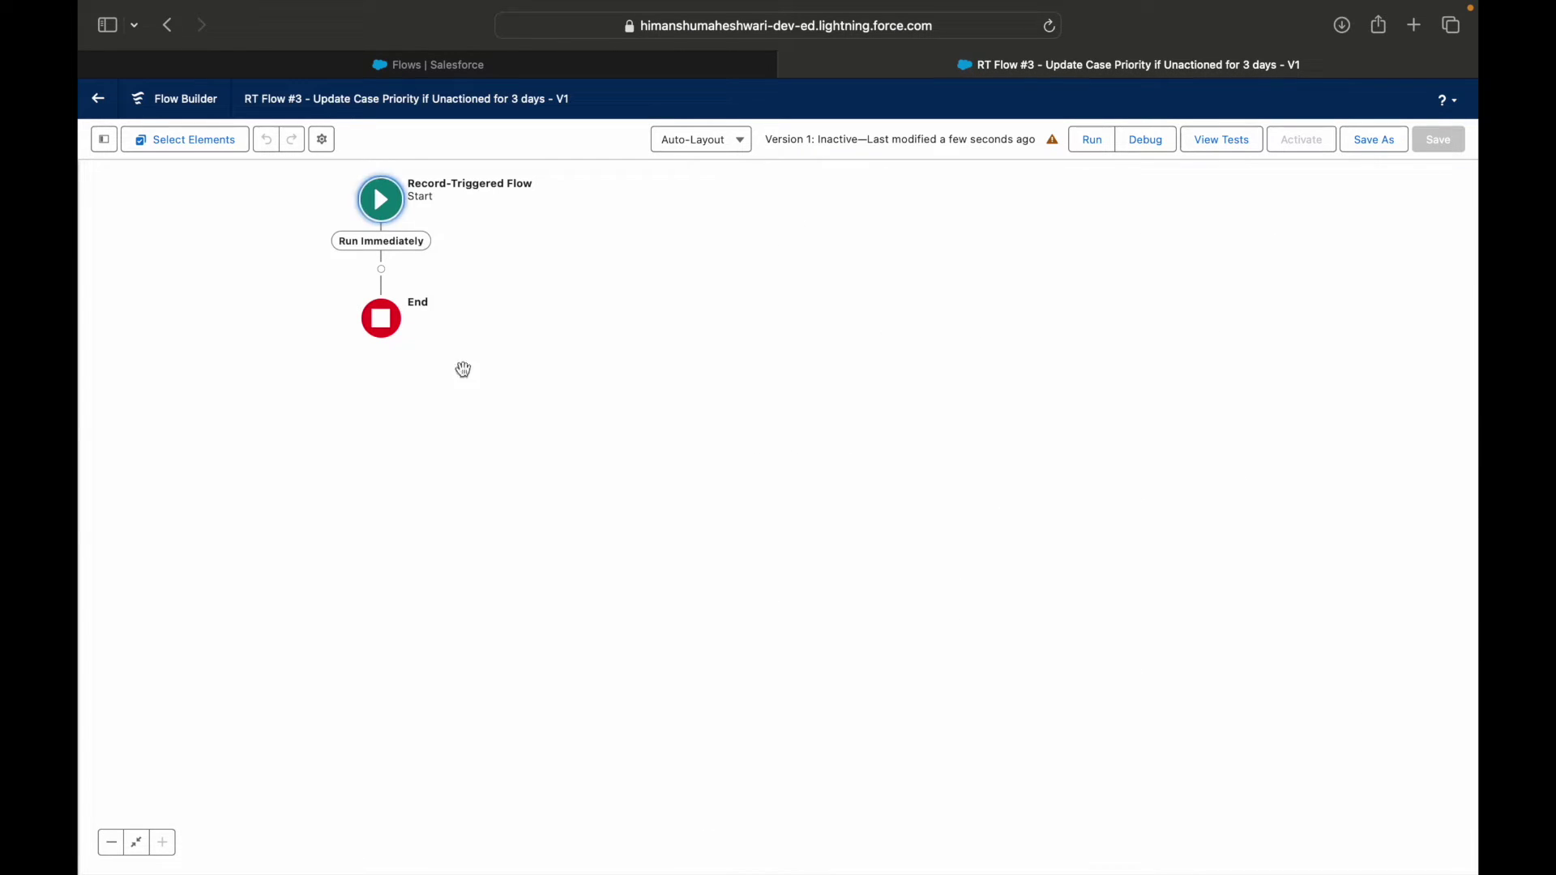
Examine which elements can be added to the Run Immediately path, searching for Create, Update, Get and Action
left_click(381, 200)
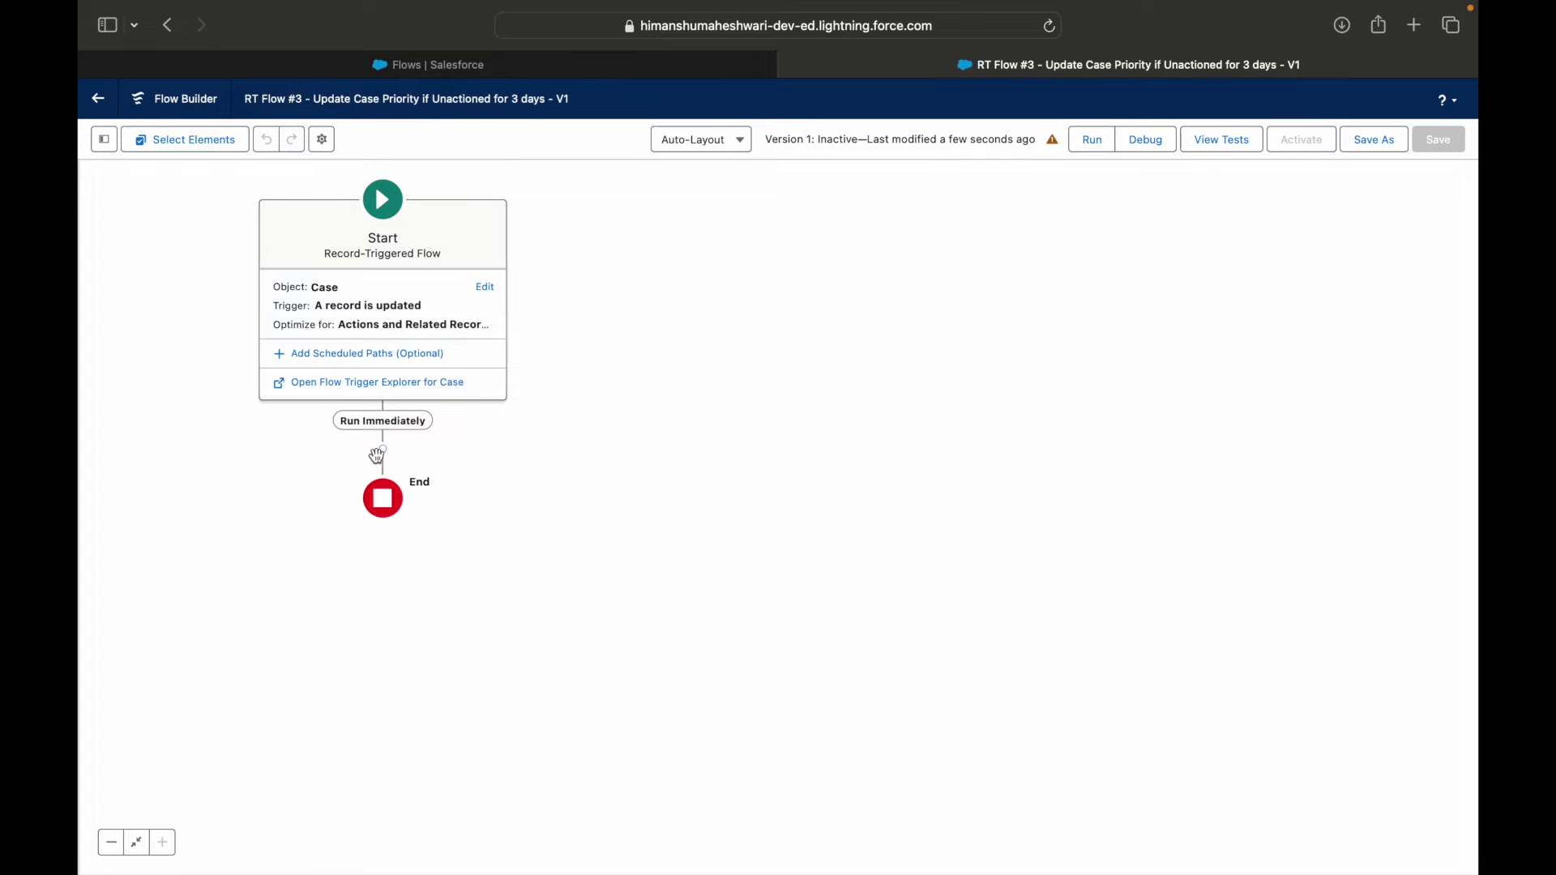
left_click(383, 449)
type("Create")
key("super+a")
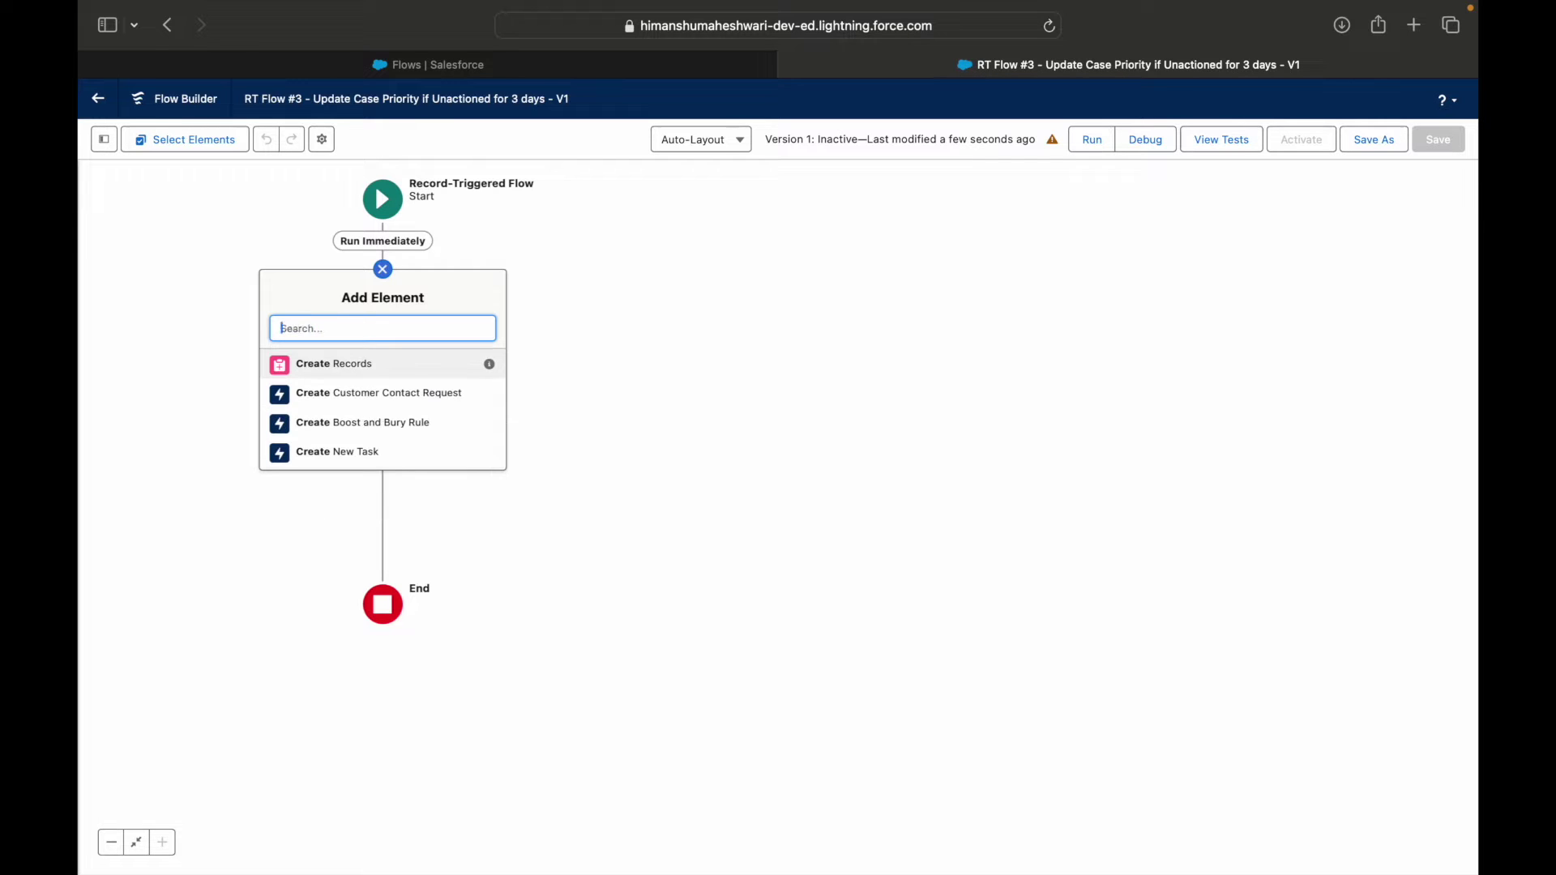
type("Upda")
key("super+a")
key("BackSpace")
type("Get\\")
key("BackSpace")
key("BackSpace")
key("BackSpace")
key("BackSpace")
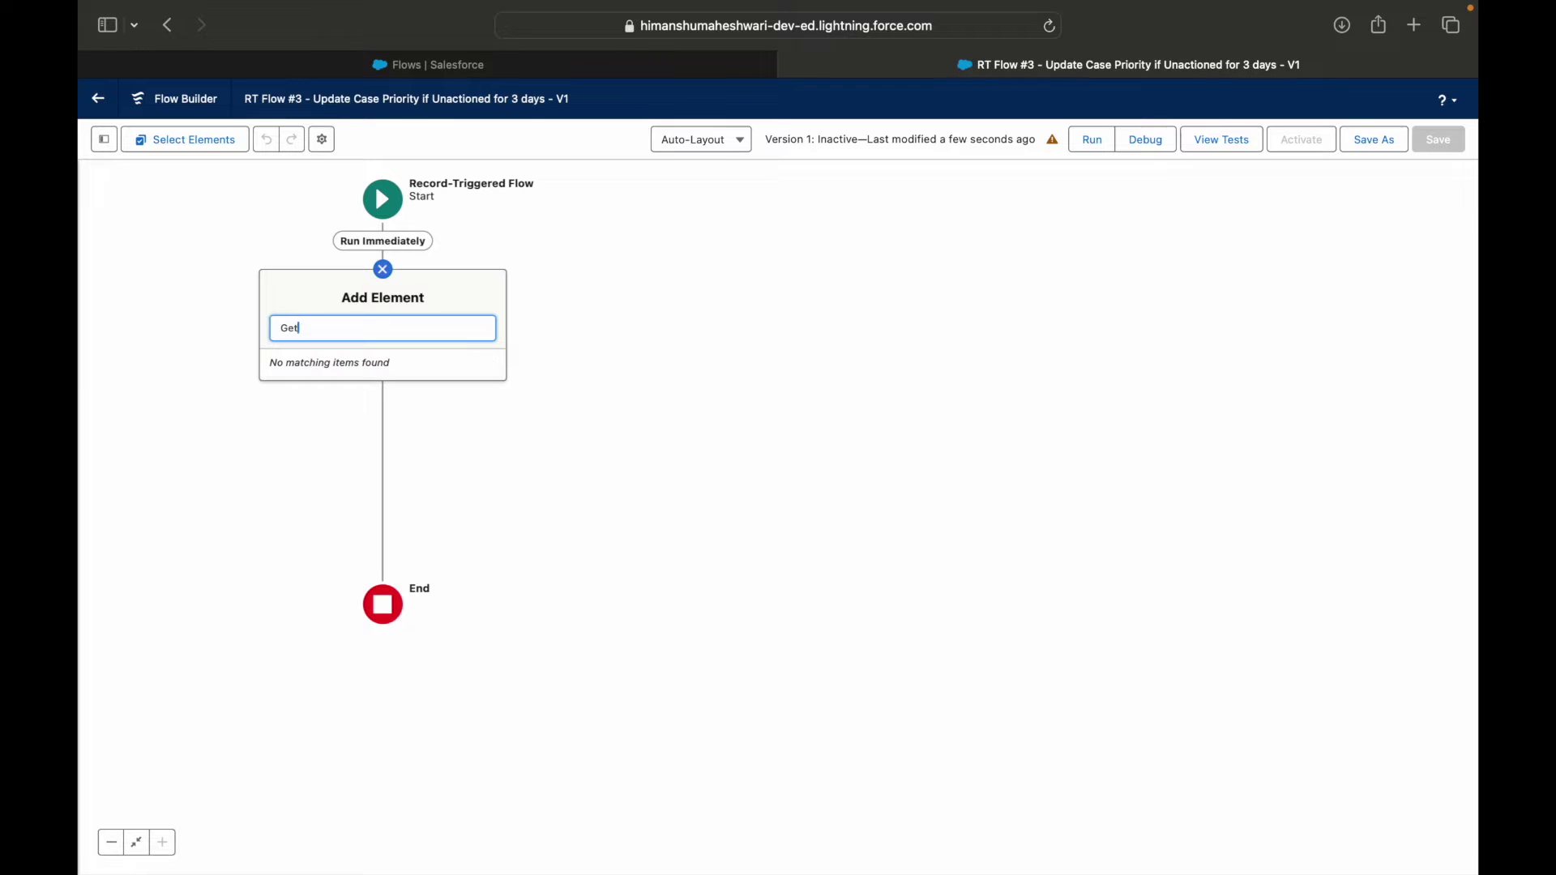
type("Action")
key("super+a")
key("BackSpace")
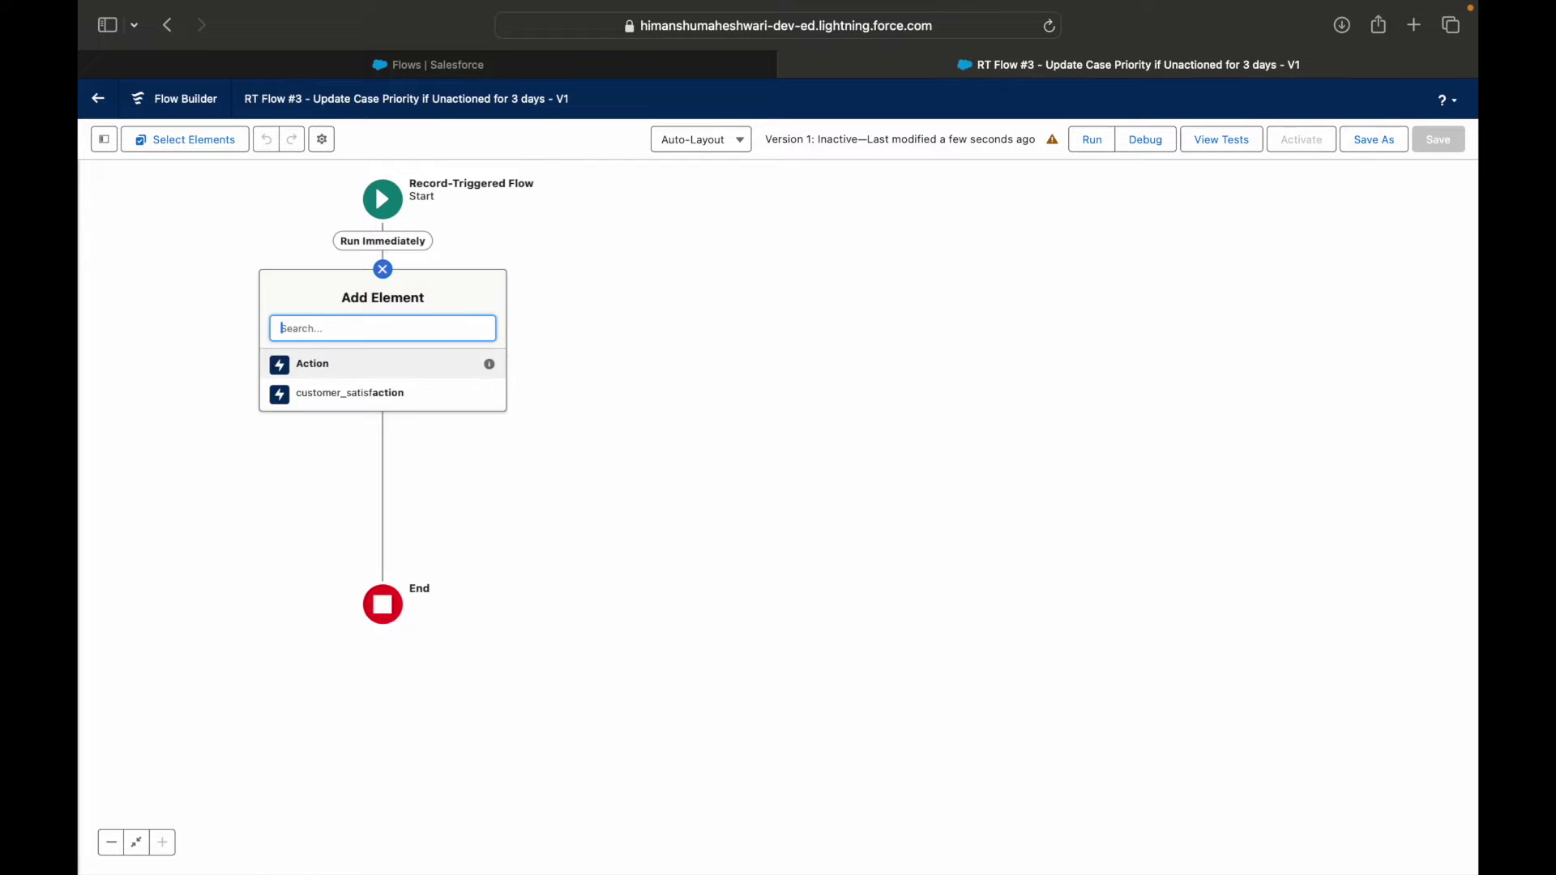
left_click(550, 367)
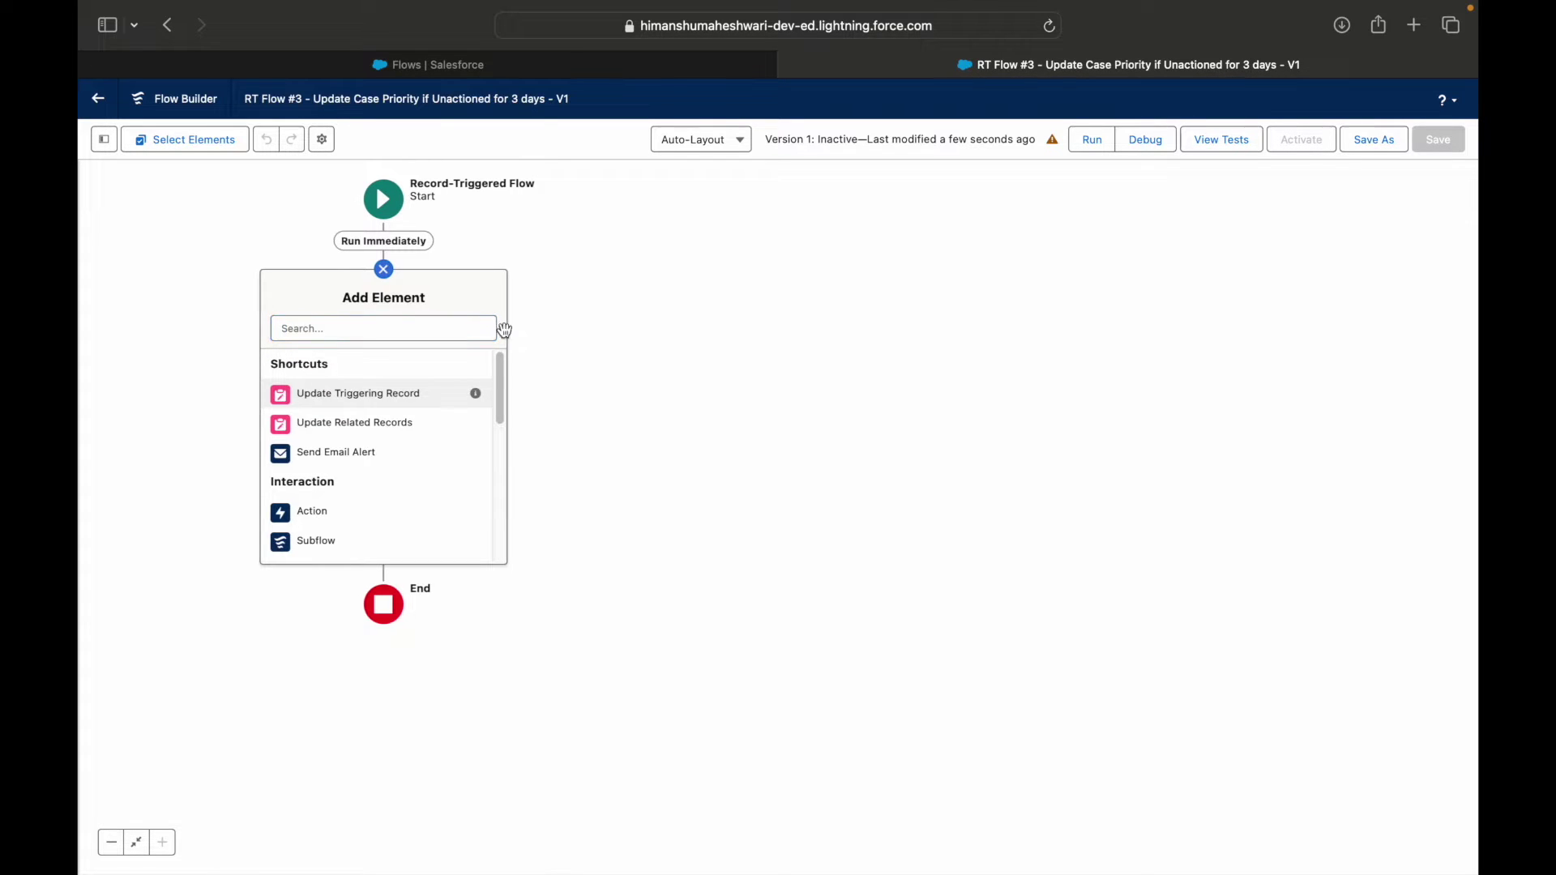
left_click(386, 272)
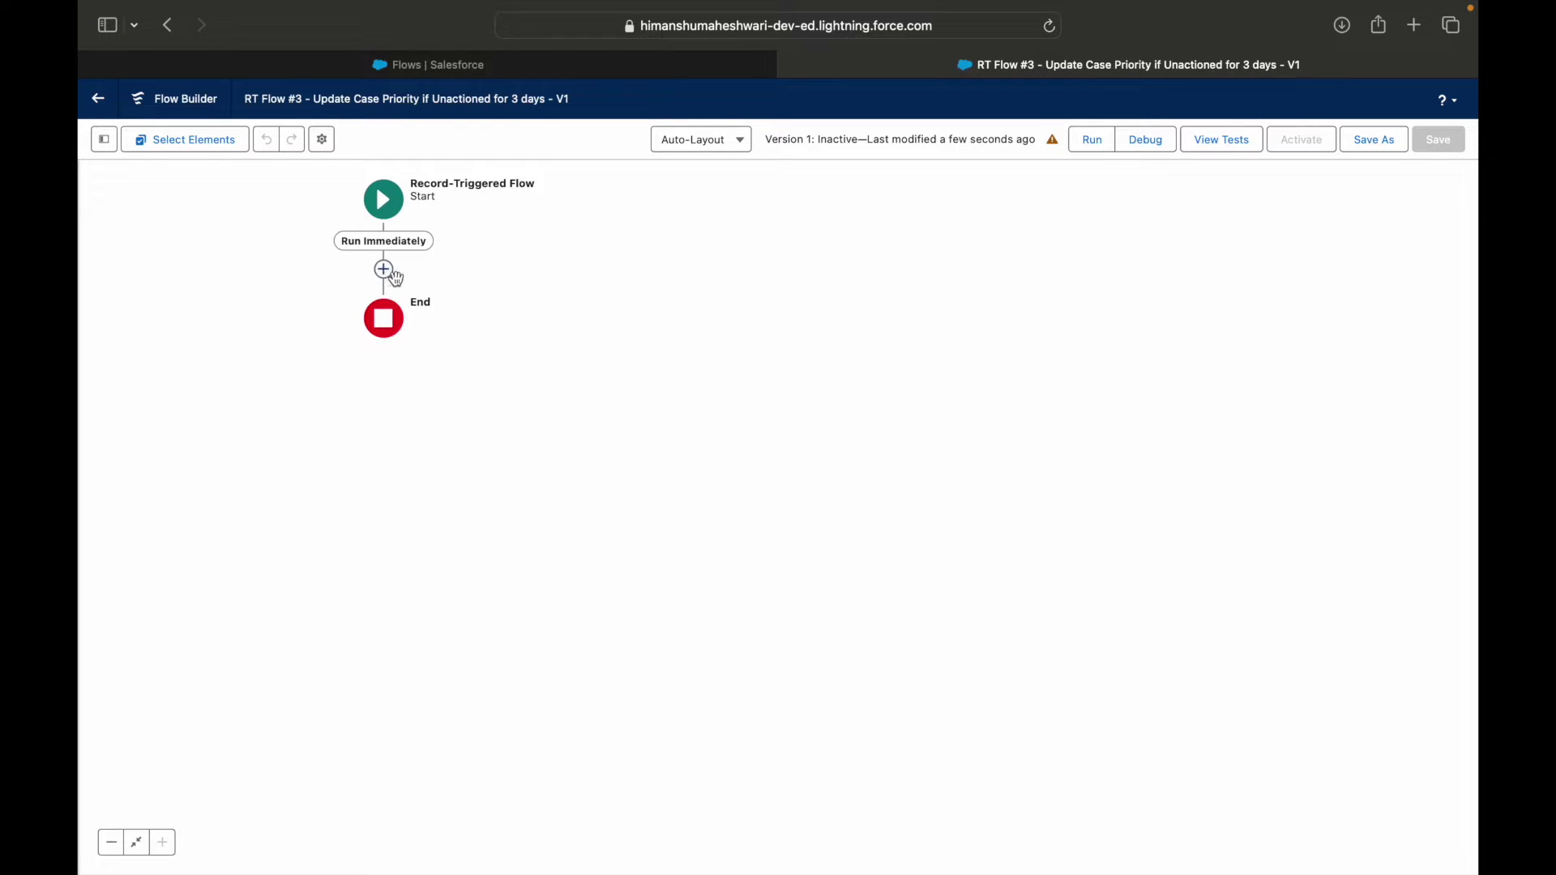
Add a scheduled path labelled "3 Days Later" to the flow's Start element
left_click(389, 199)
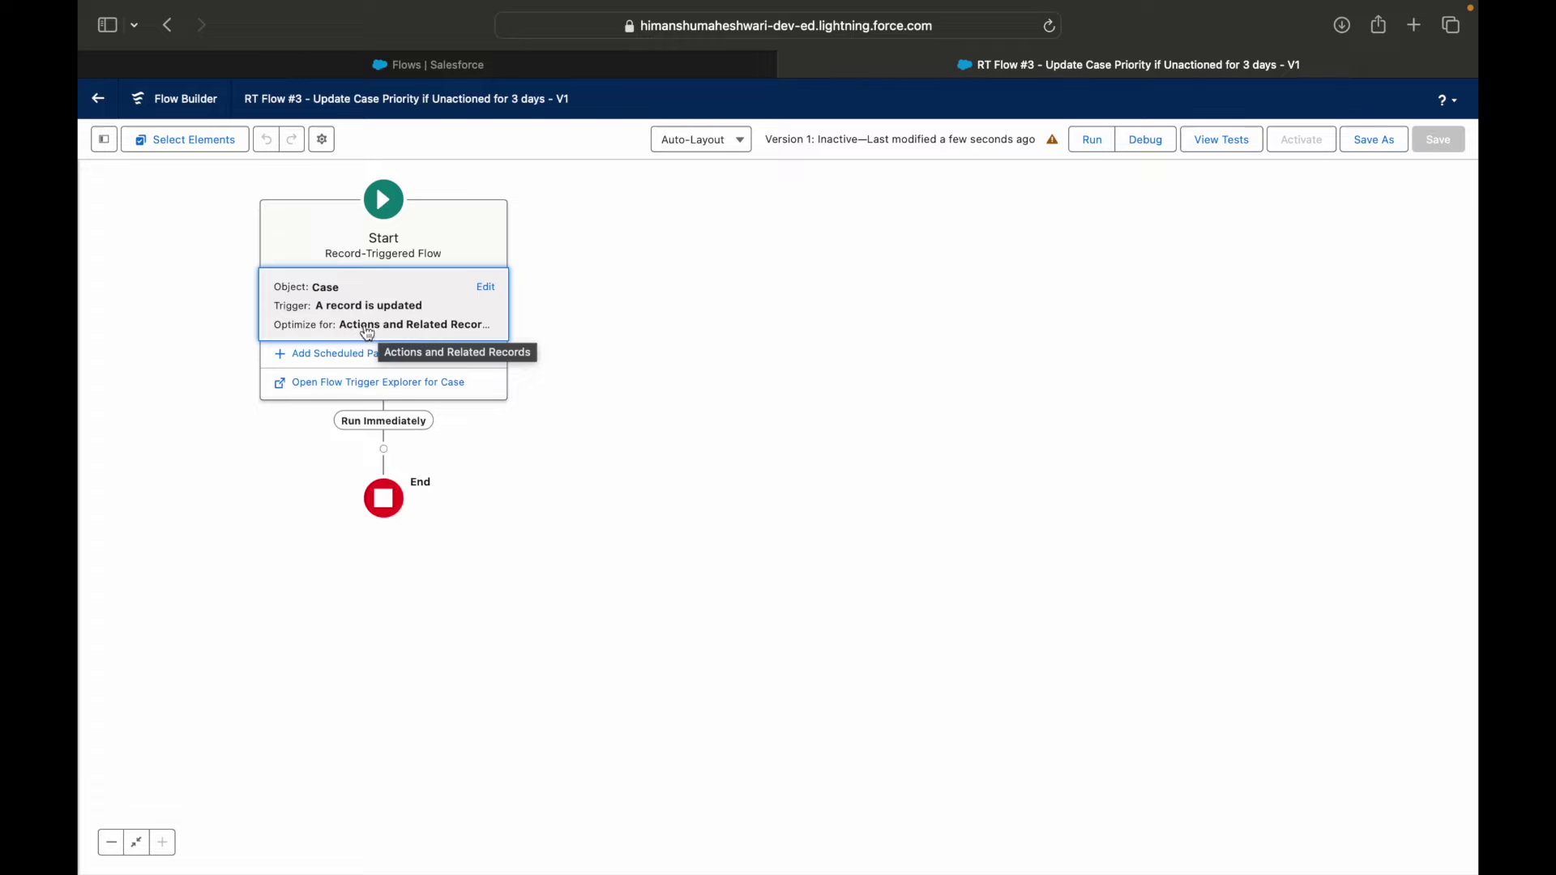
left_click(322, 355)
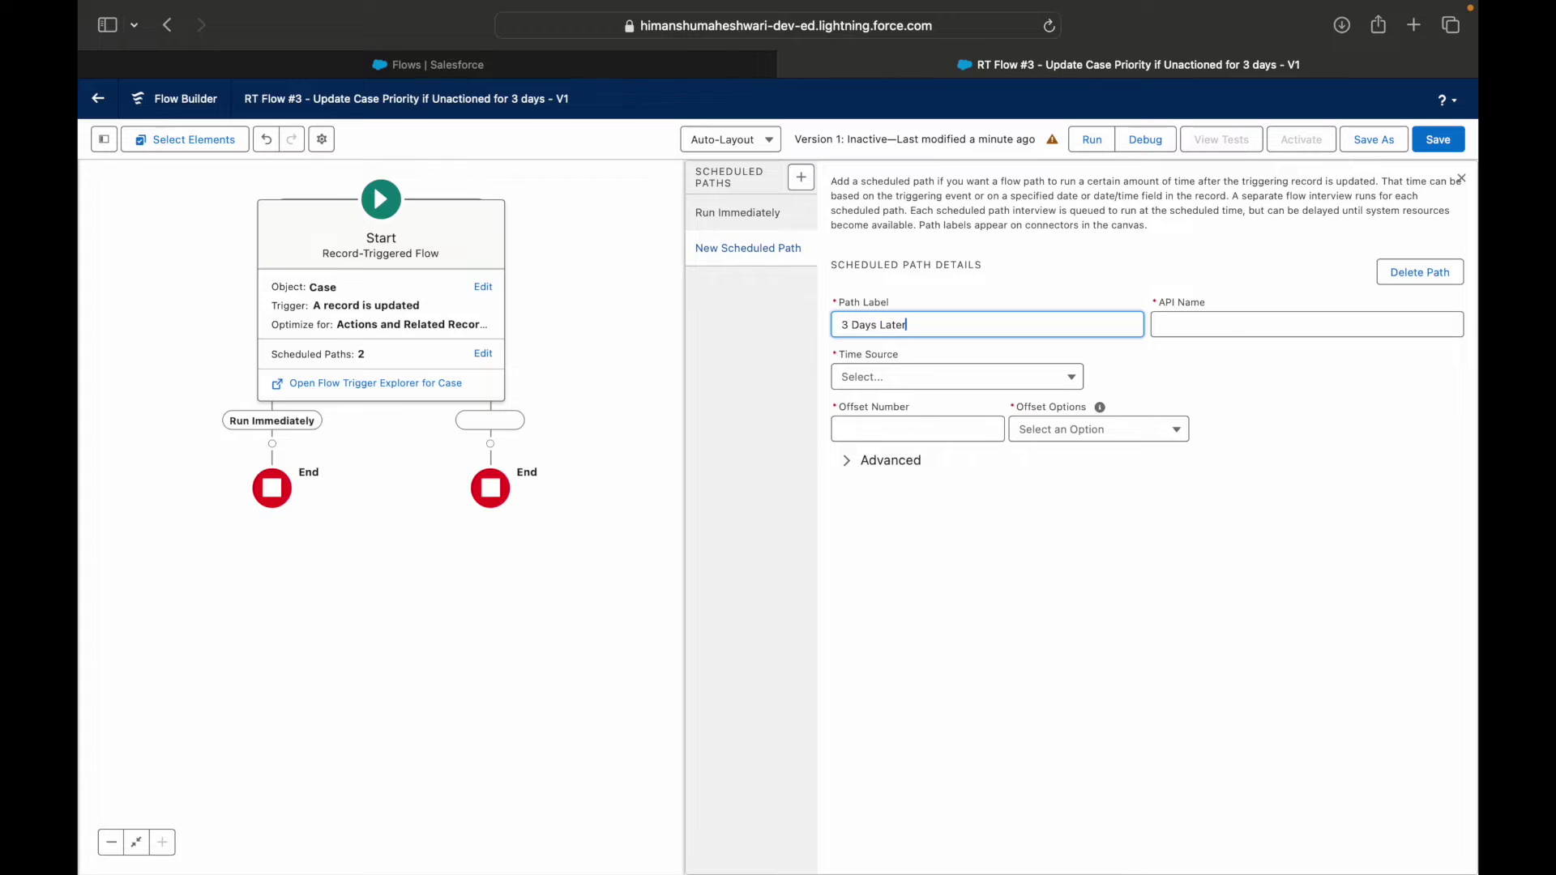
key("Tab")
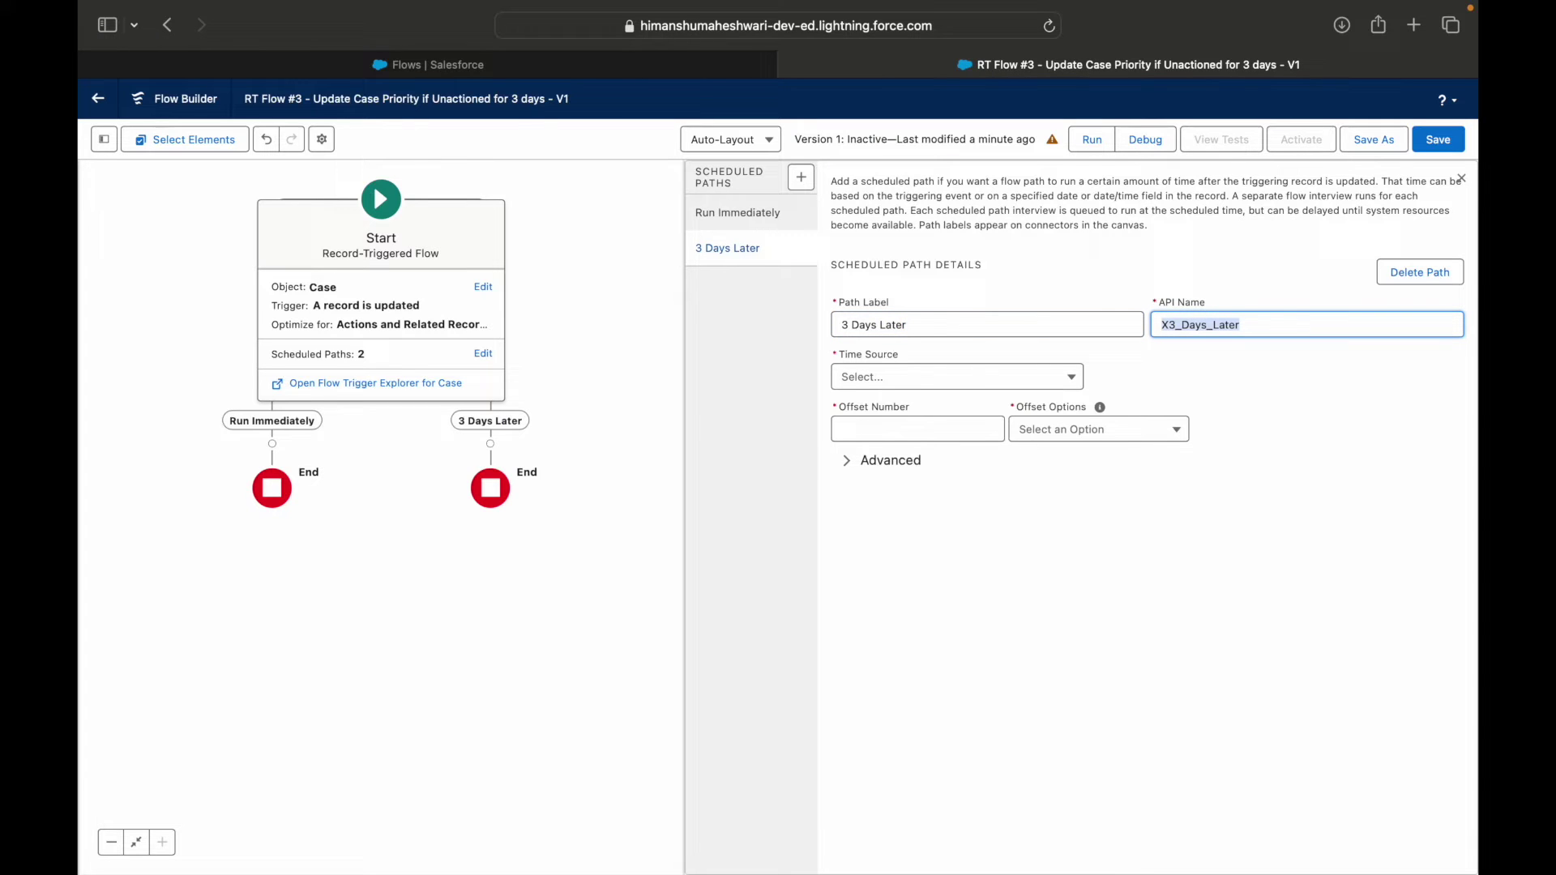
left_click(945, 330)
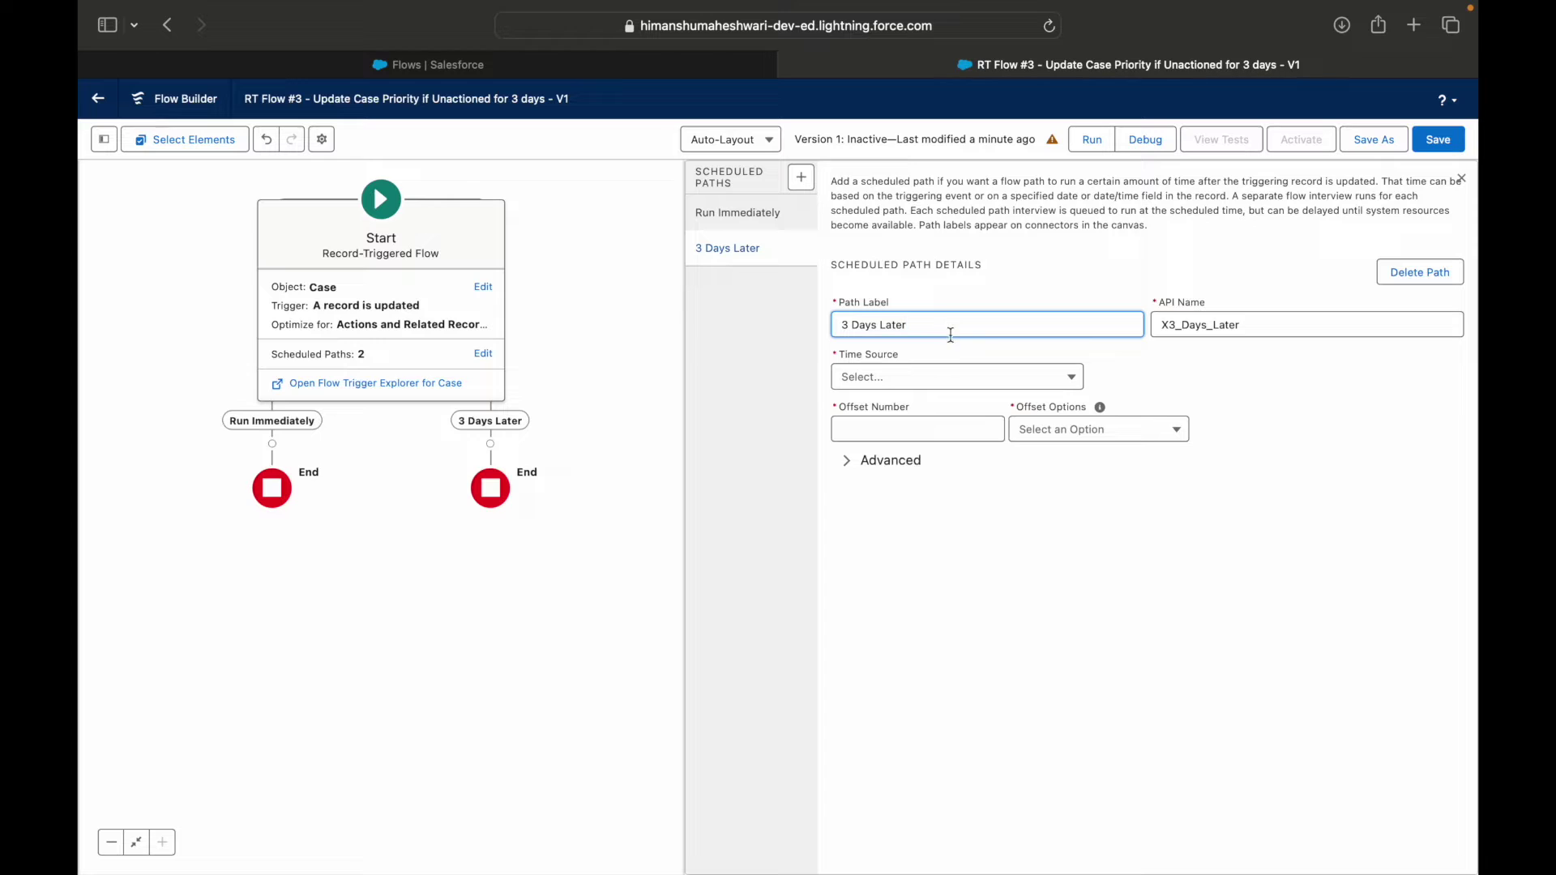
Check the path's available time sources against the In Progress and 3-day condition on the Use Case 3 slide in Keynote
left_click(932, 377)
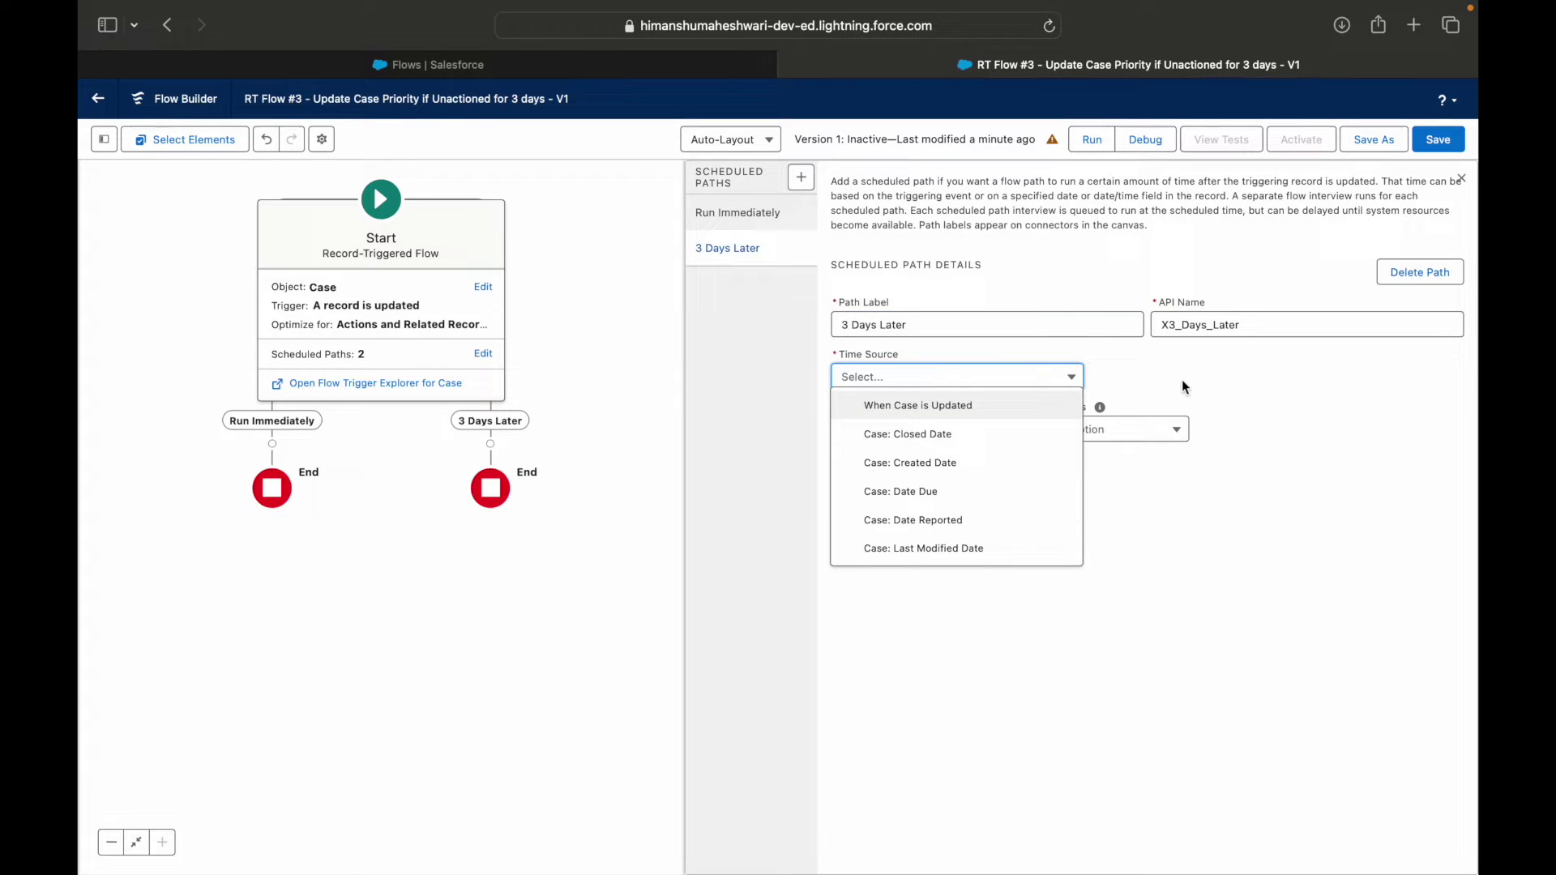
key("ctrl+Right")
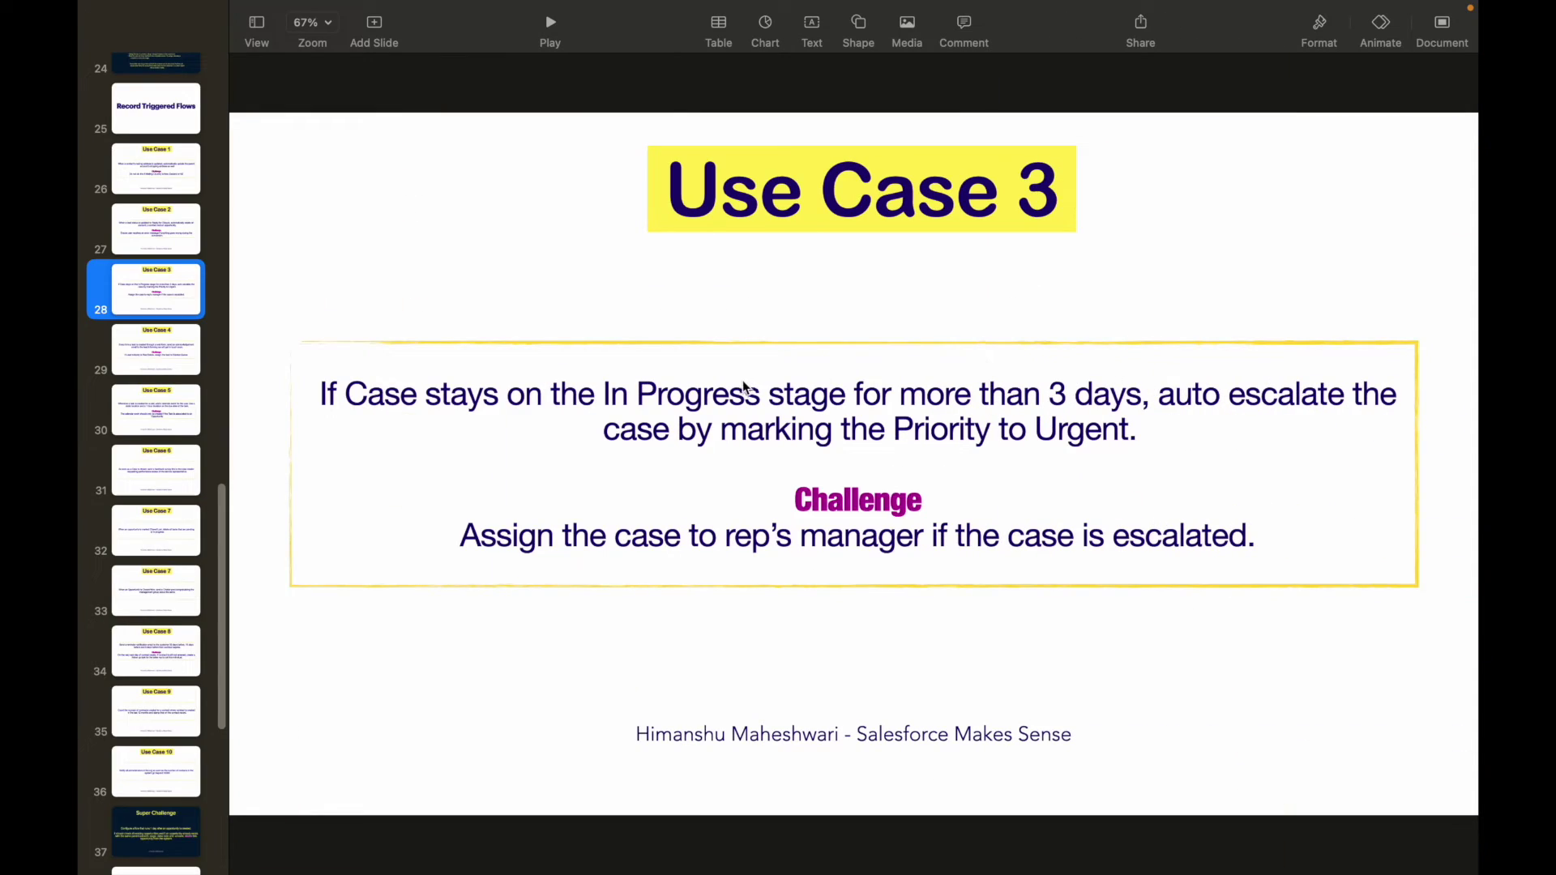
left_click(646, 397)
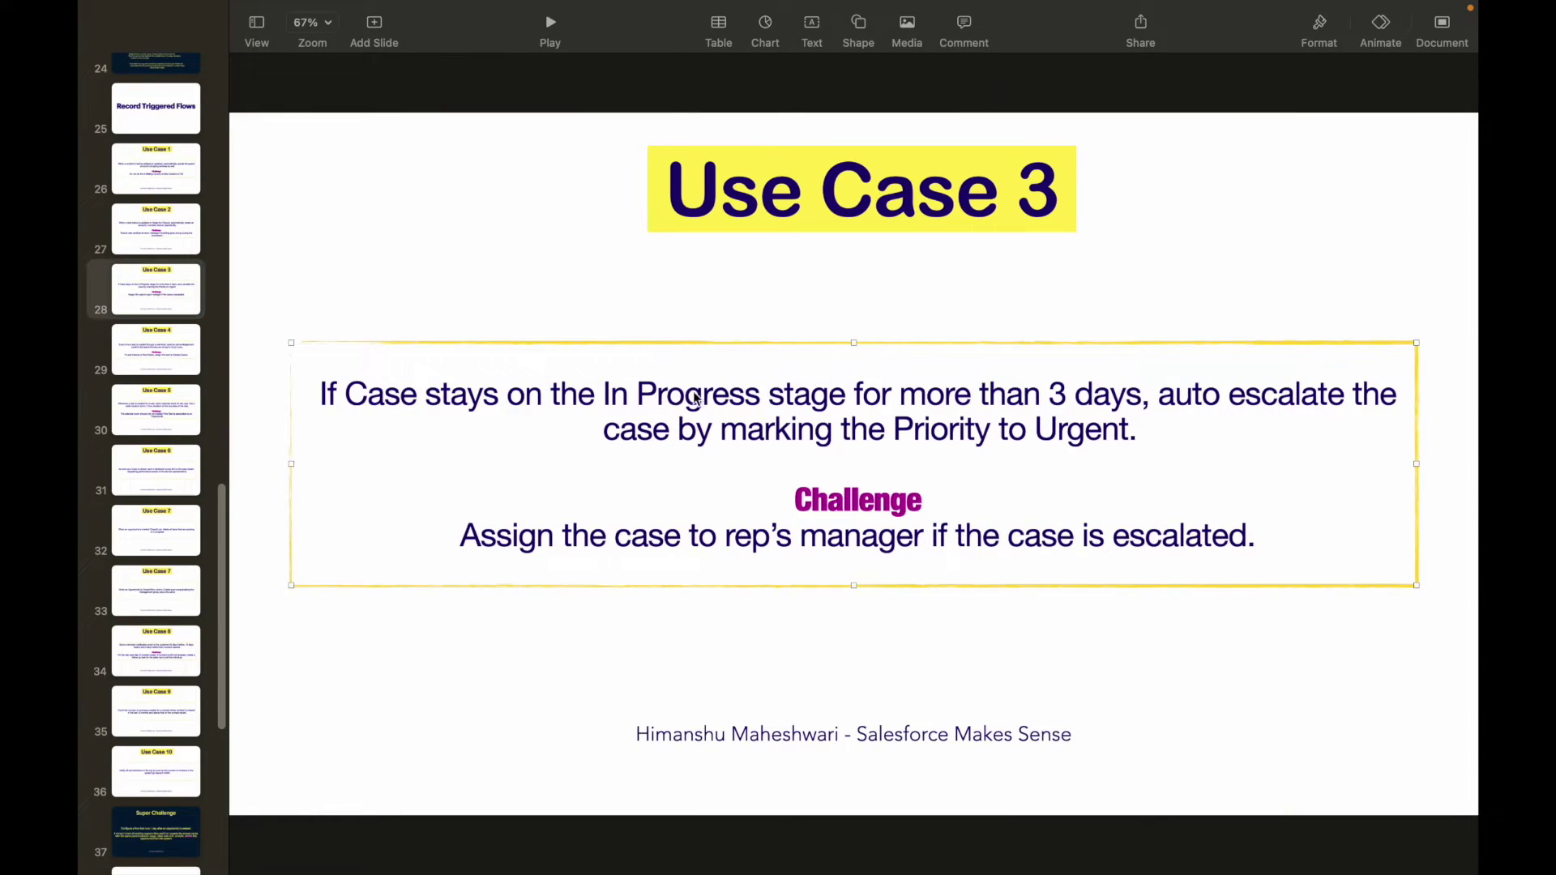
double_click(732, 397)
left_click(958, 394)
left_click(1066, 394)
key("super+Tab")
Schedule the 3 Days Later path to run 3 Days After the time source Case: Created Date
left_click(1009, 387)
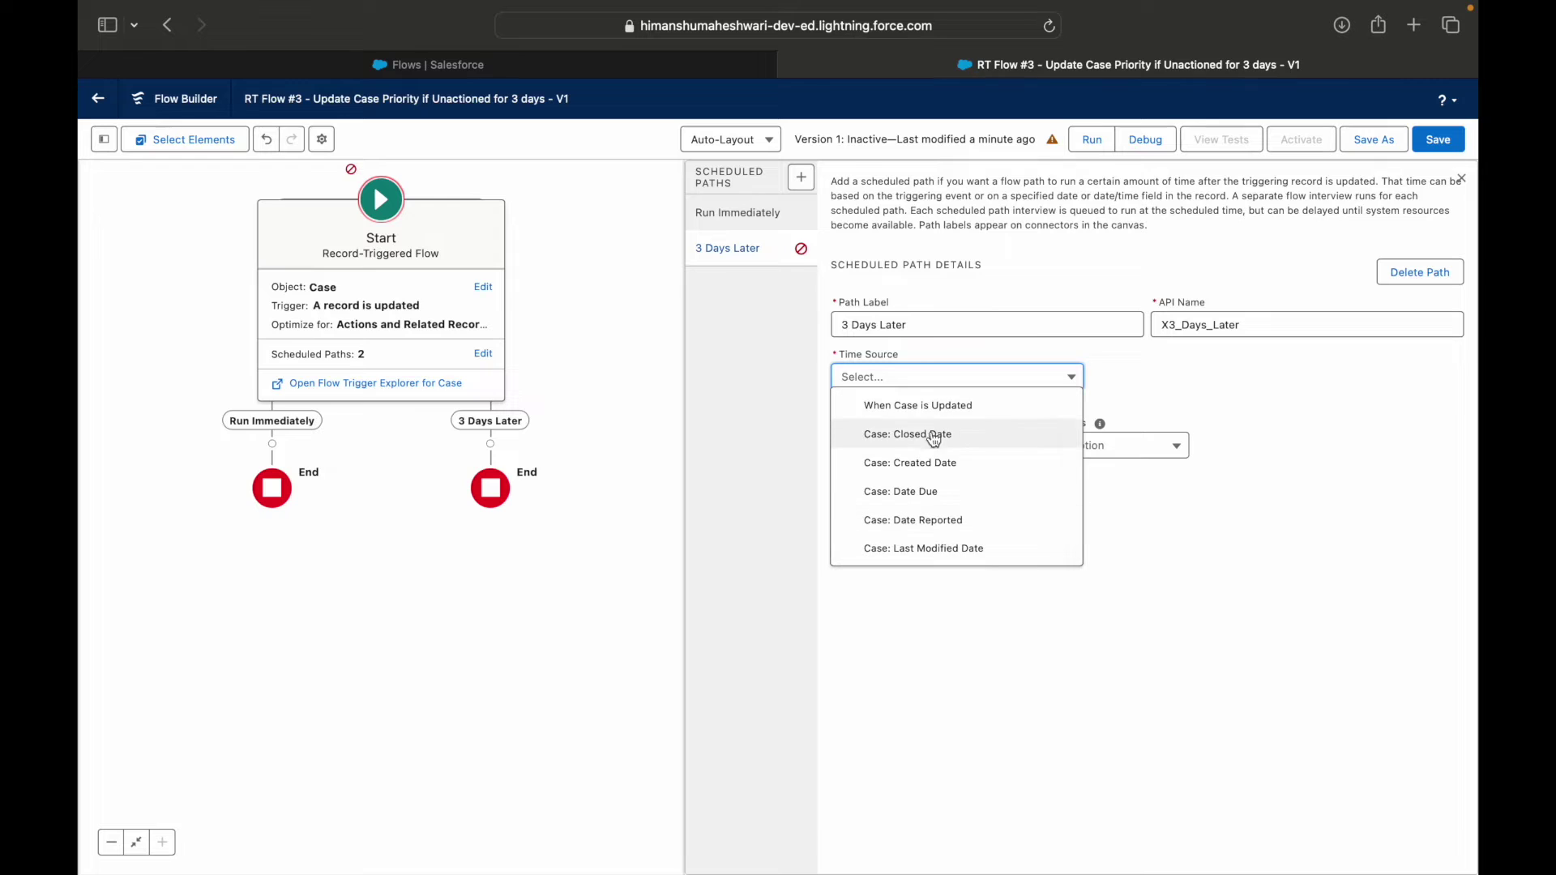
left_click(934, 463)
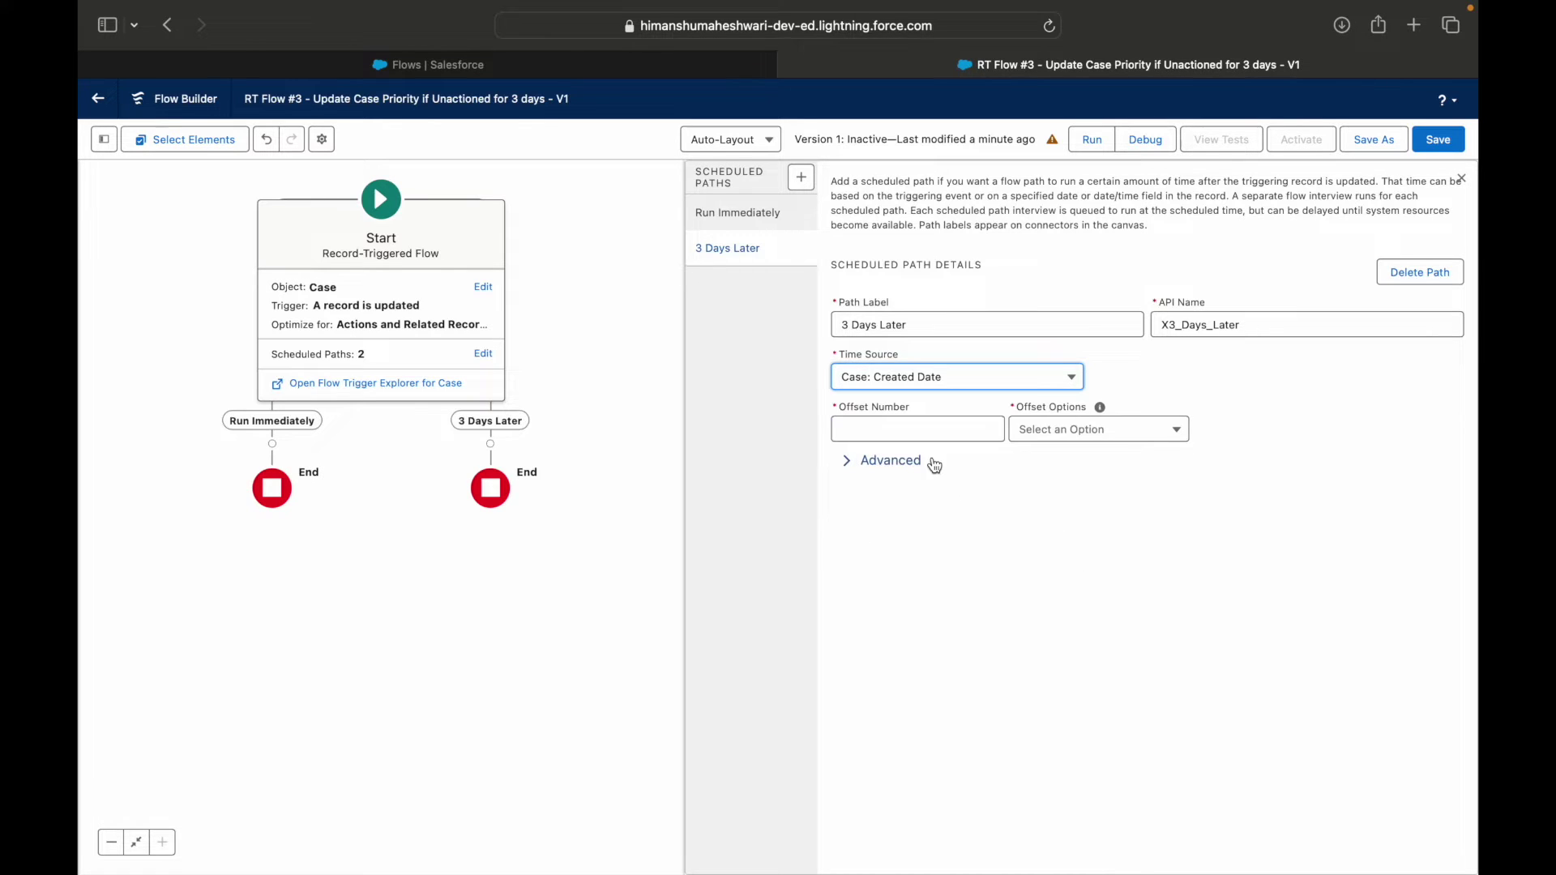
left_click(917, 429)
type("3")
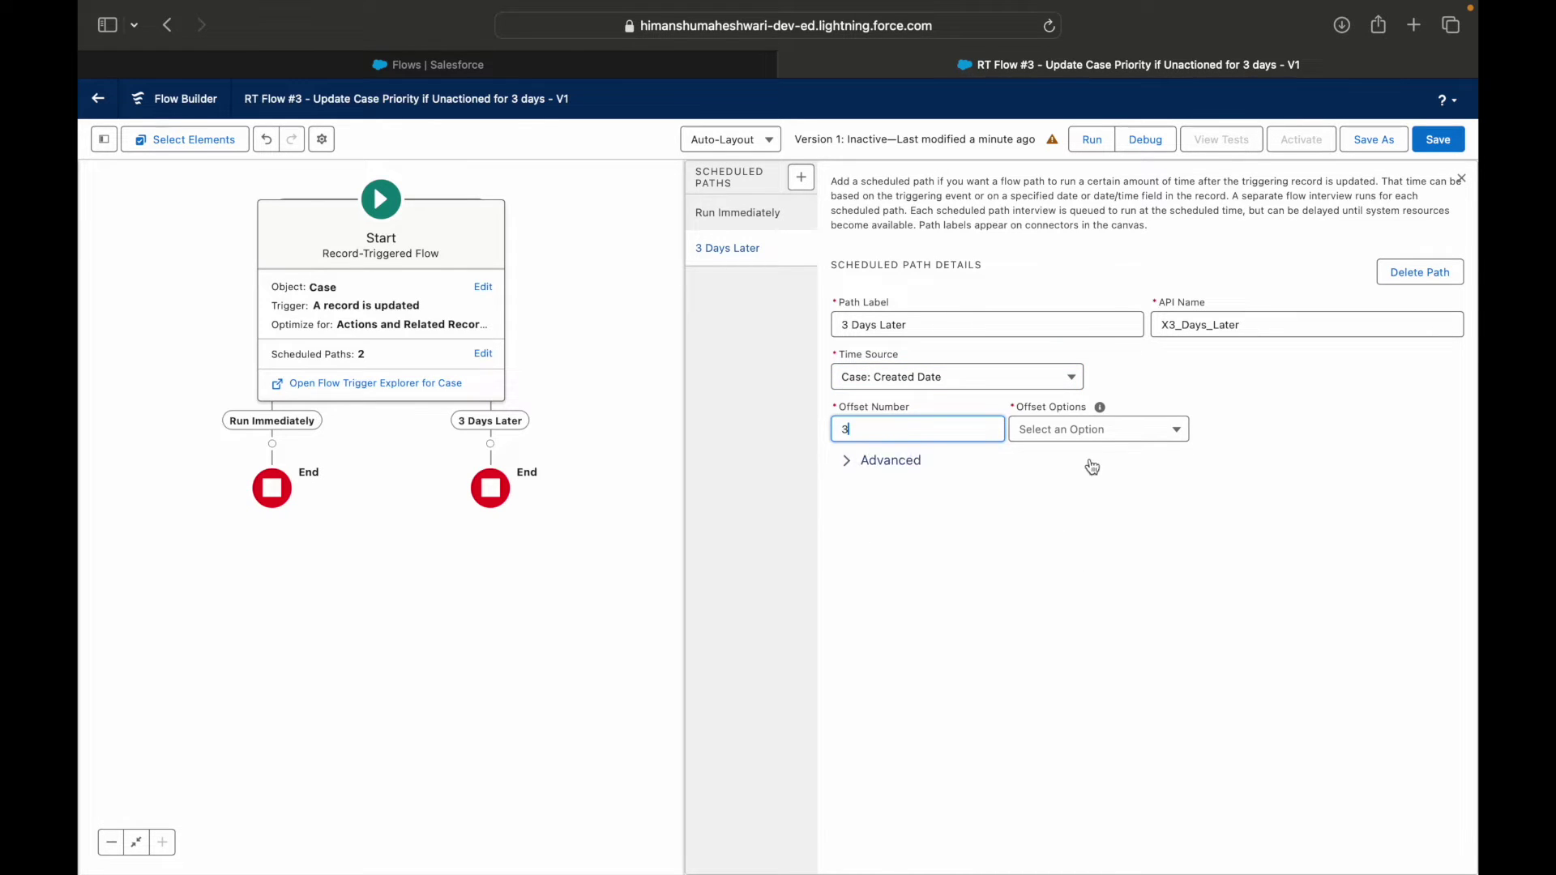
left_click(1086, 429)
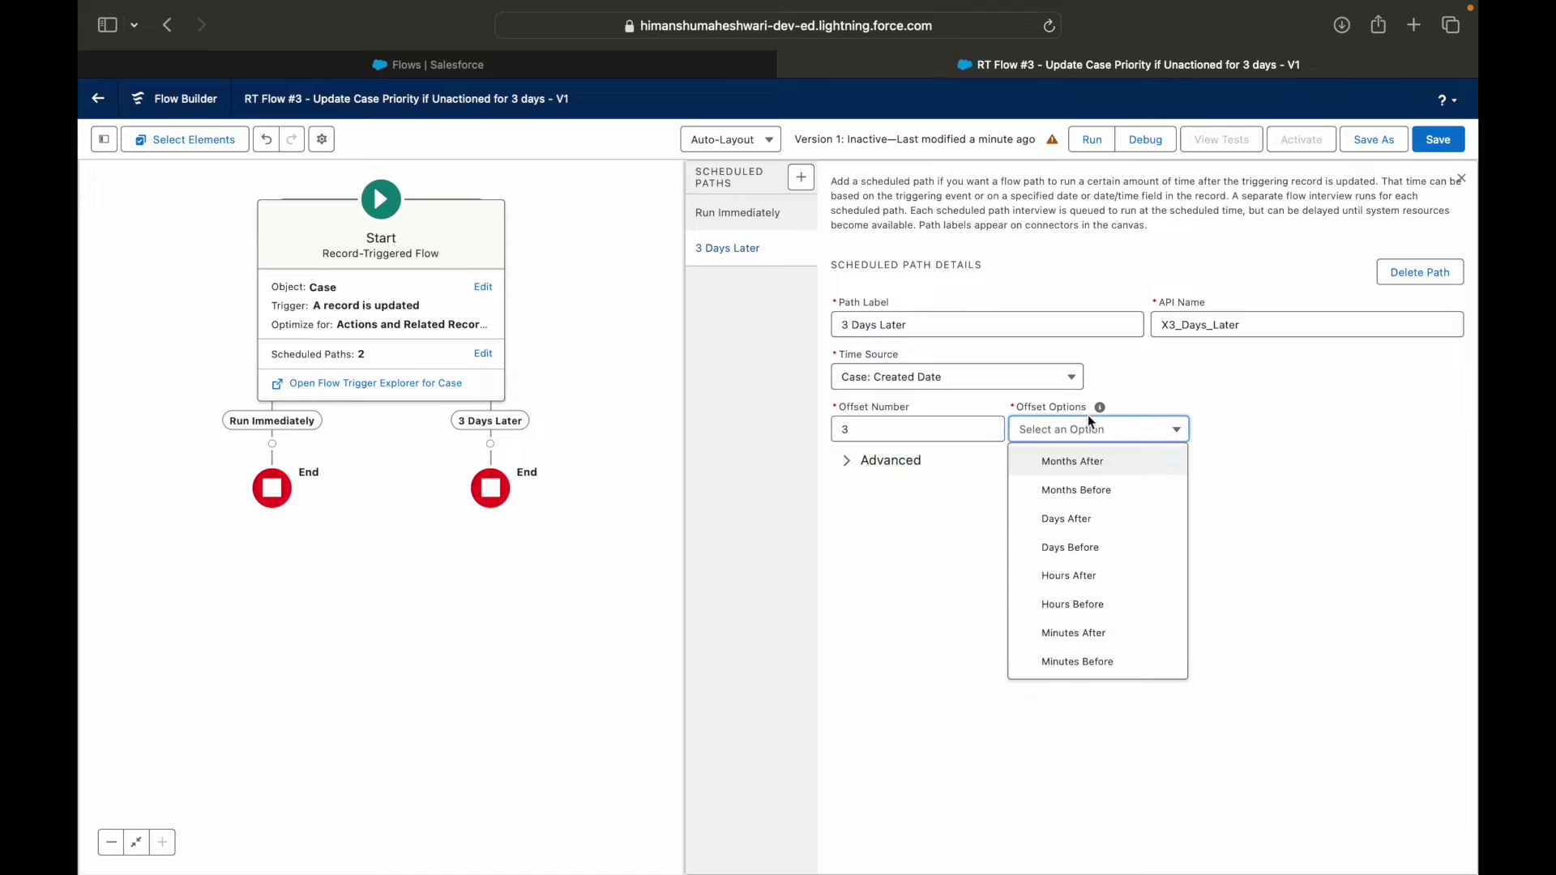
left_click(1075, 519)
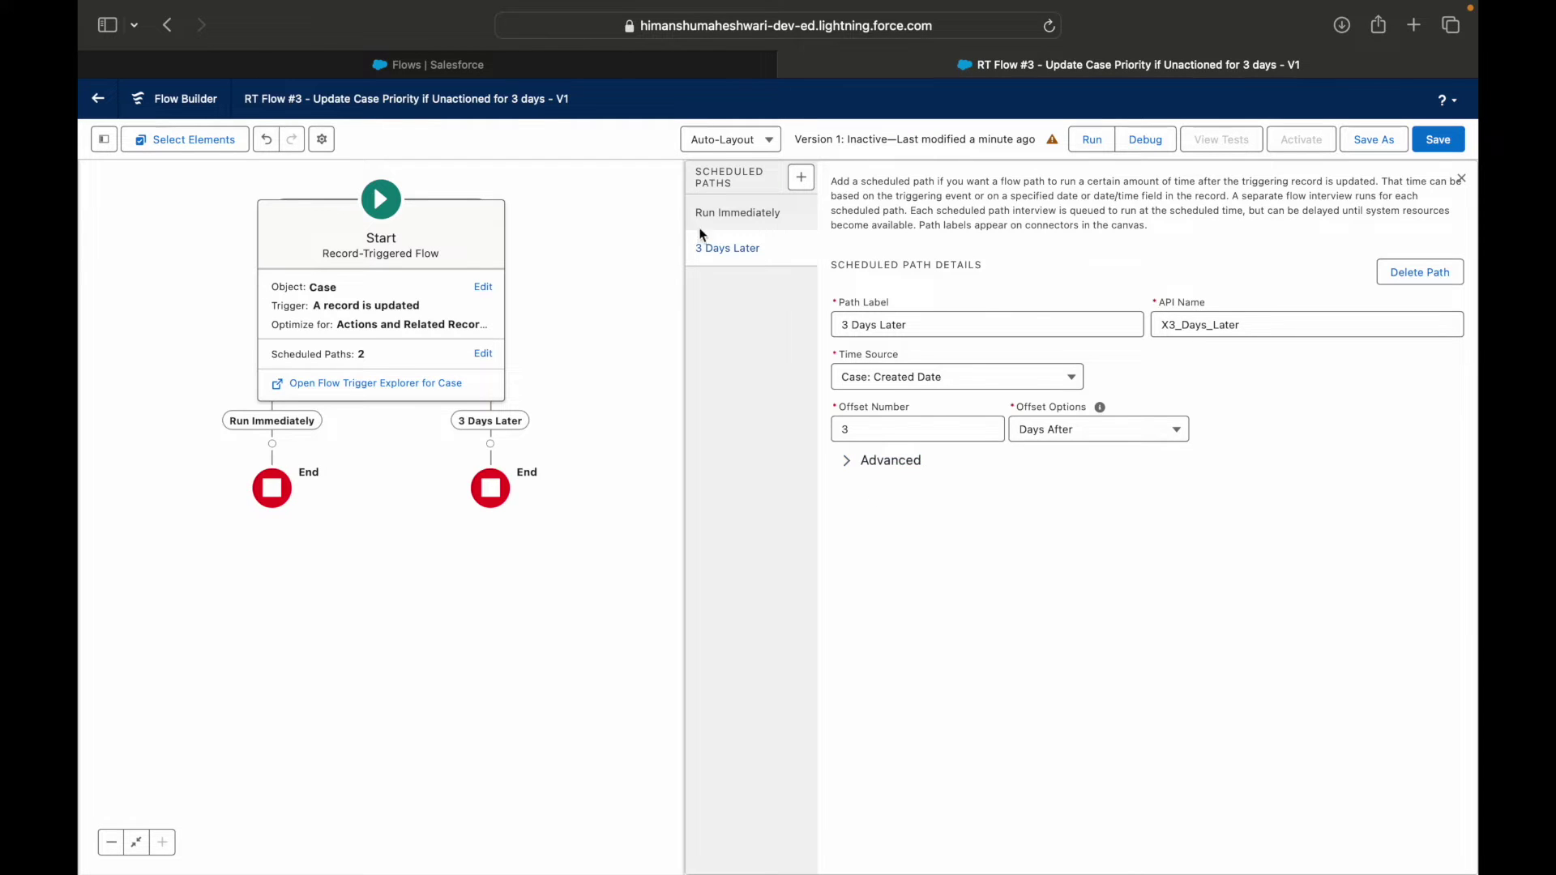
Add another blank scheduled path and review its offset and time source options
left_click(800, 177)
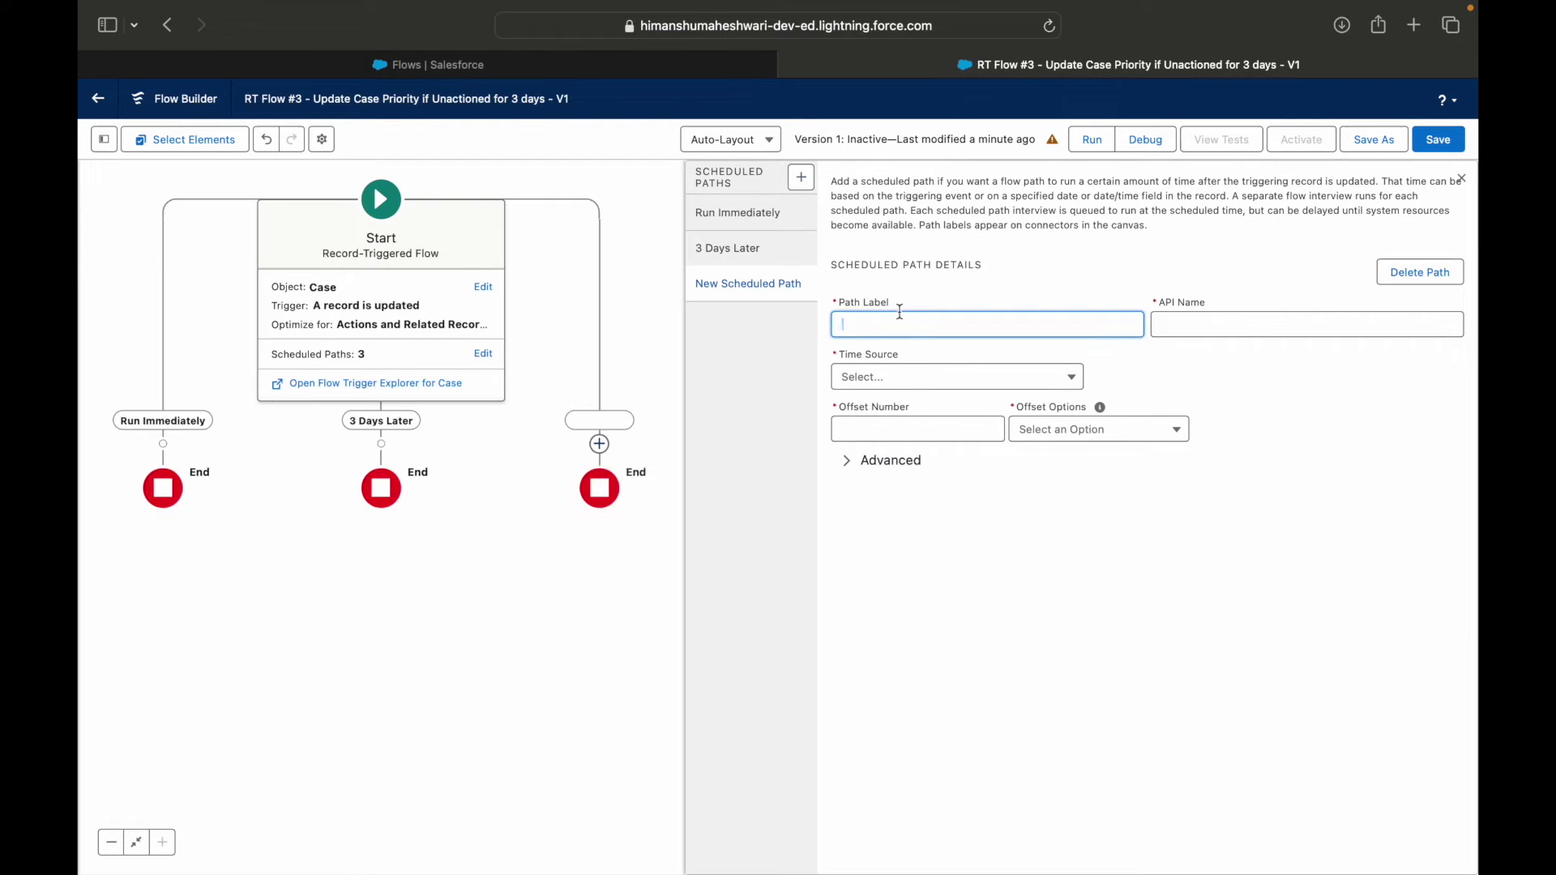
left_click(926, 428)
left_click(1038, 452)
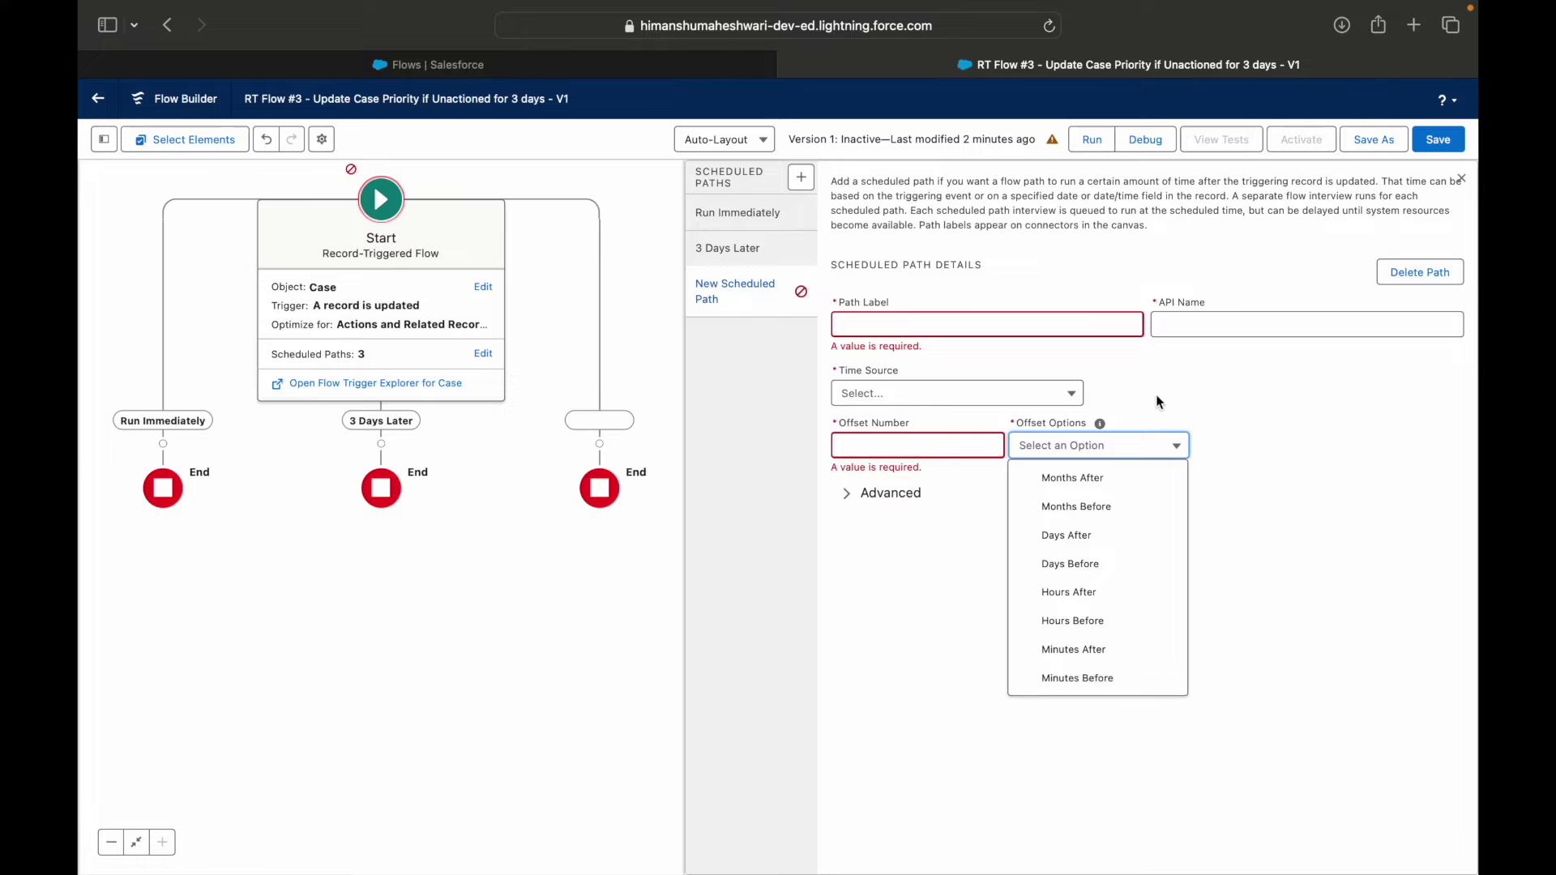
left_click(961, 398)
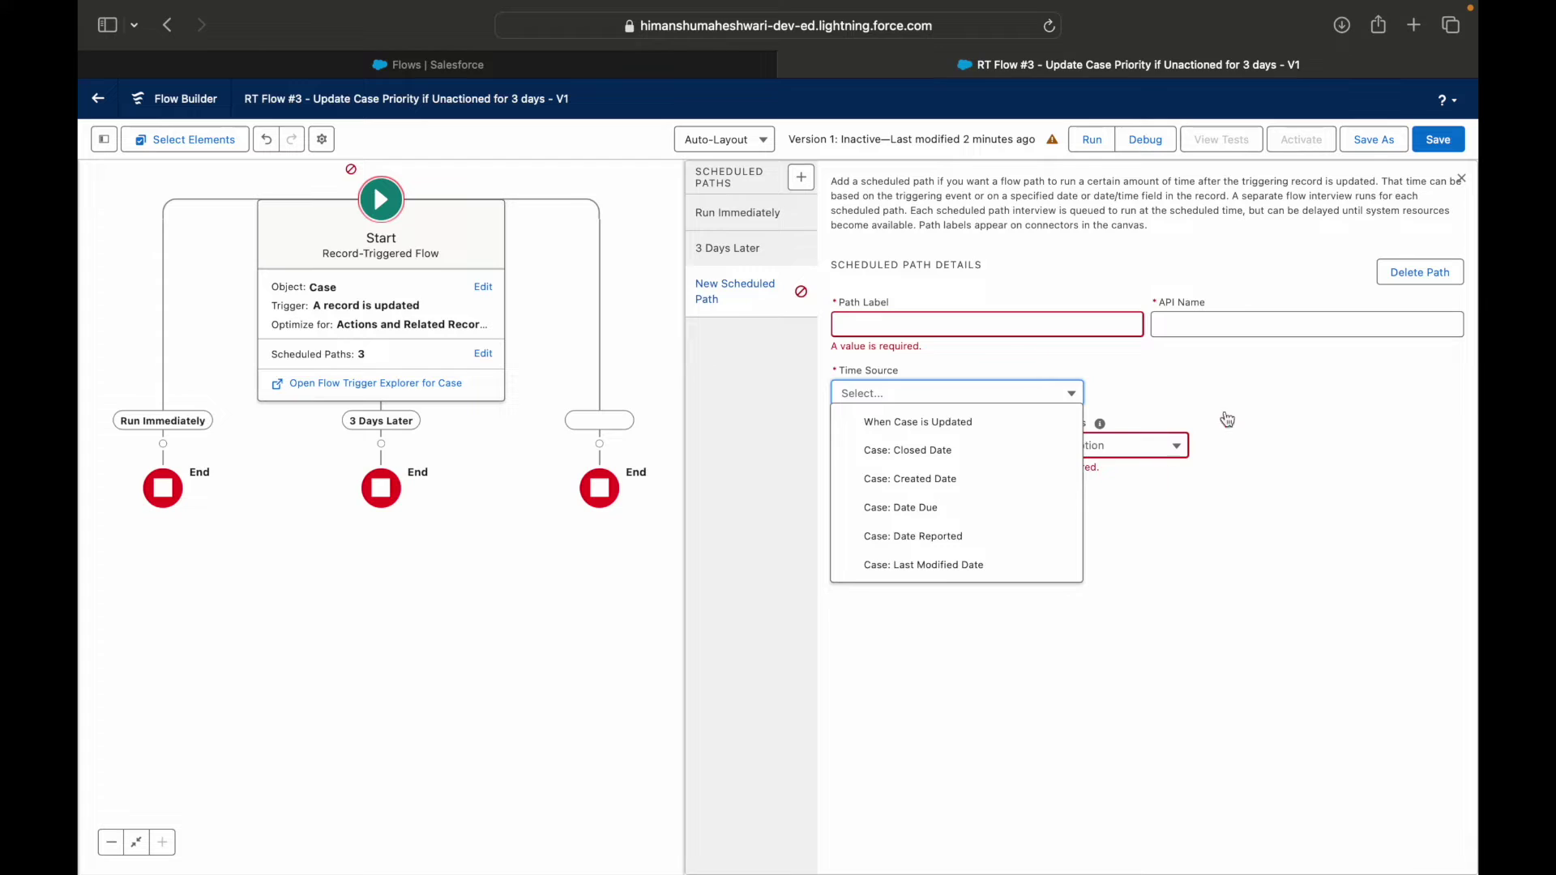
left_click(1259, 391)
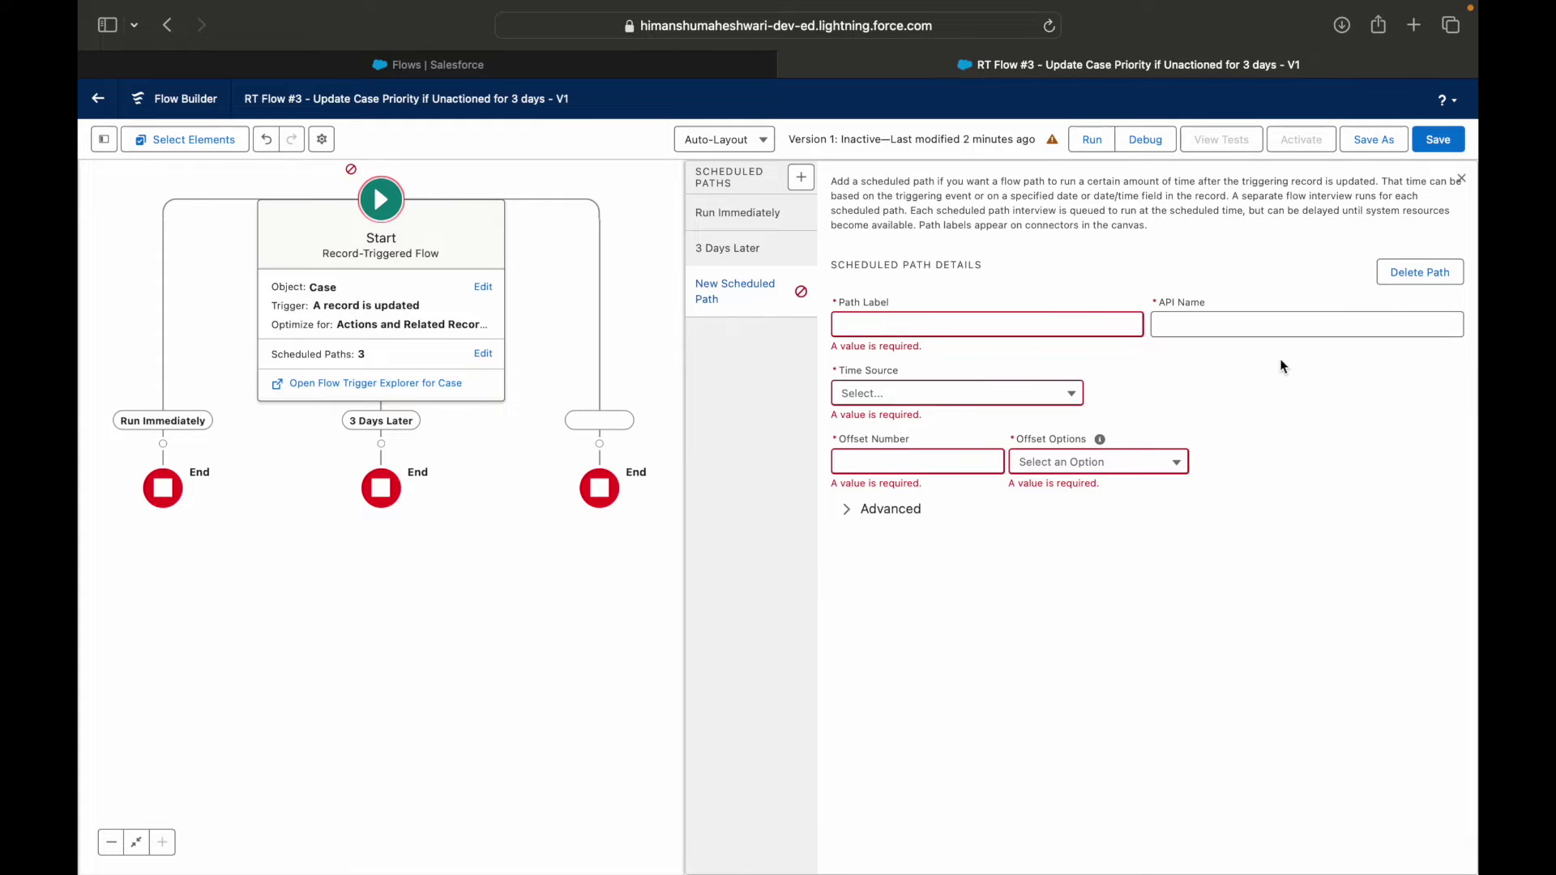
Delete the blank scheduled path, keeping only Run Immediately and 3 Days Later, and save the flow
left_click(1392, 278)
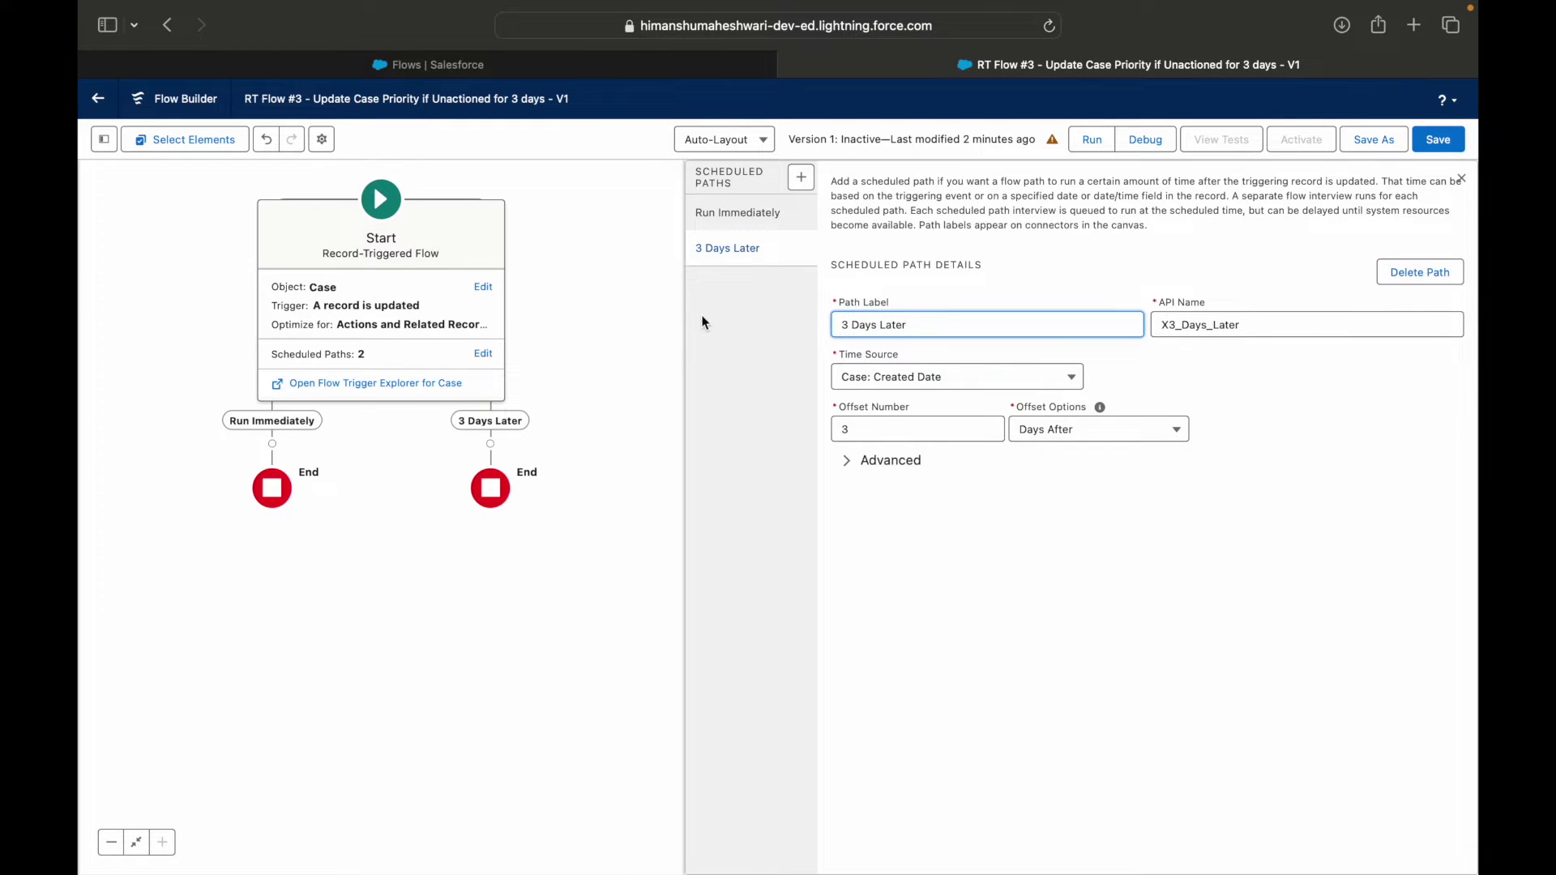
left_click(1439, 141)
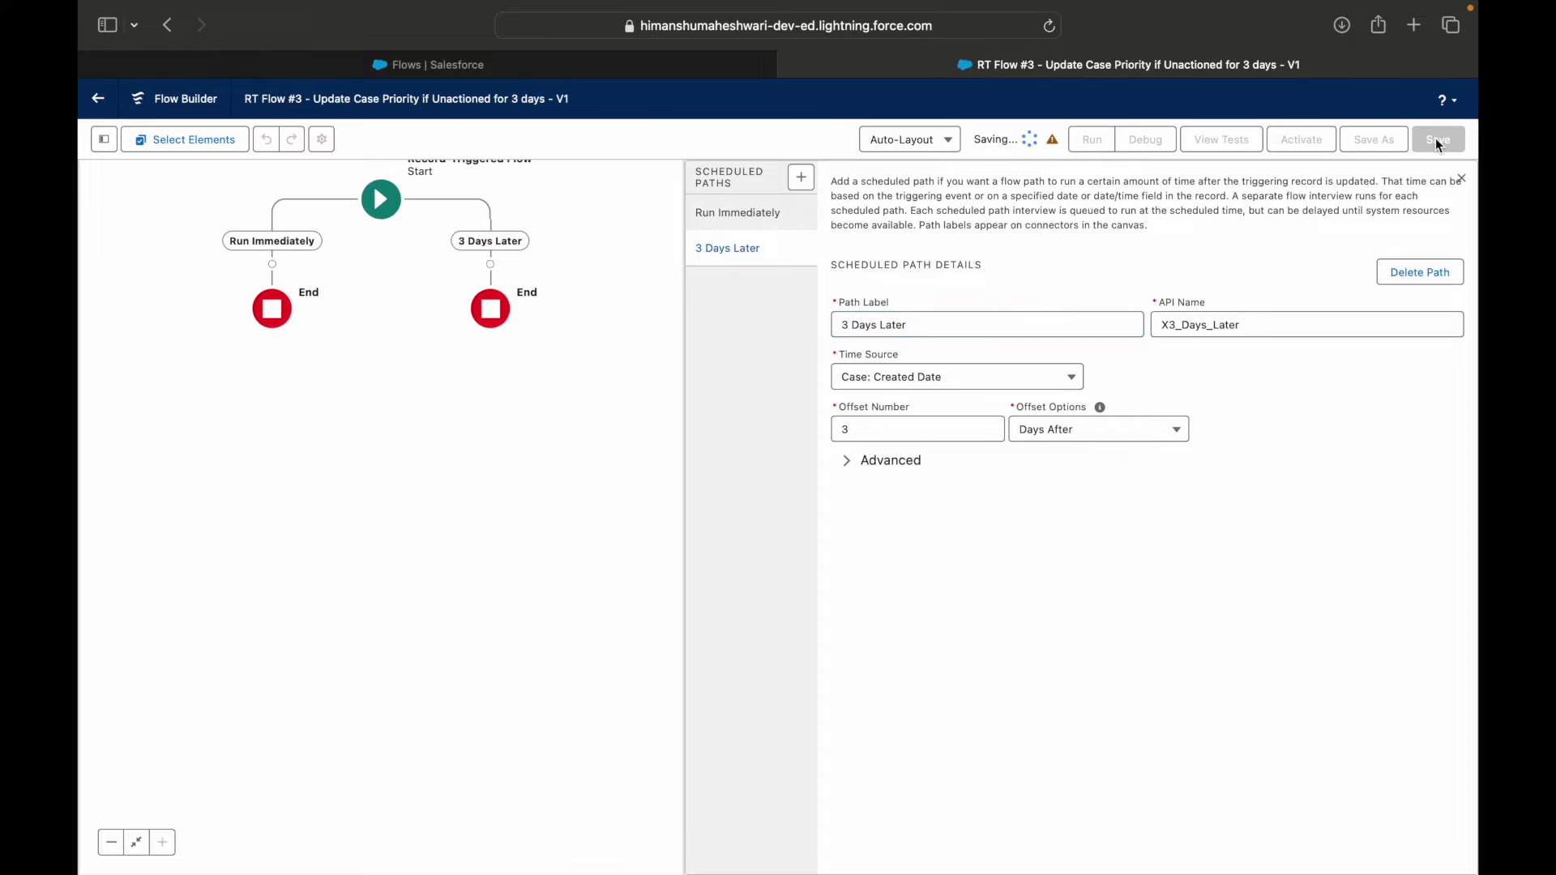
left_click(1462, 181)
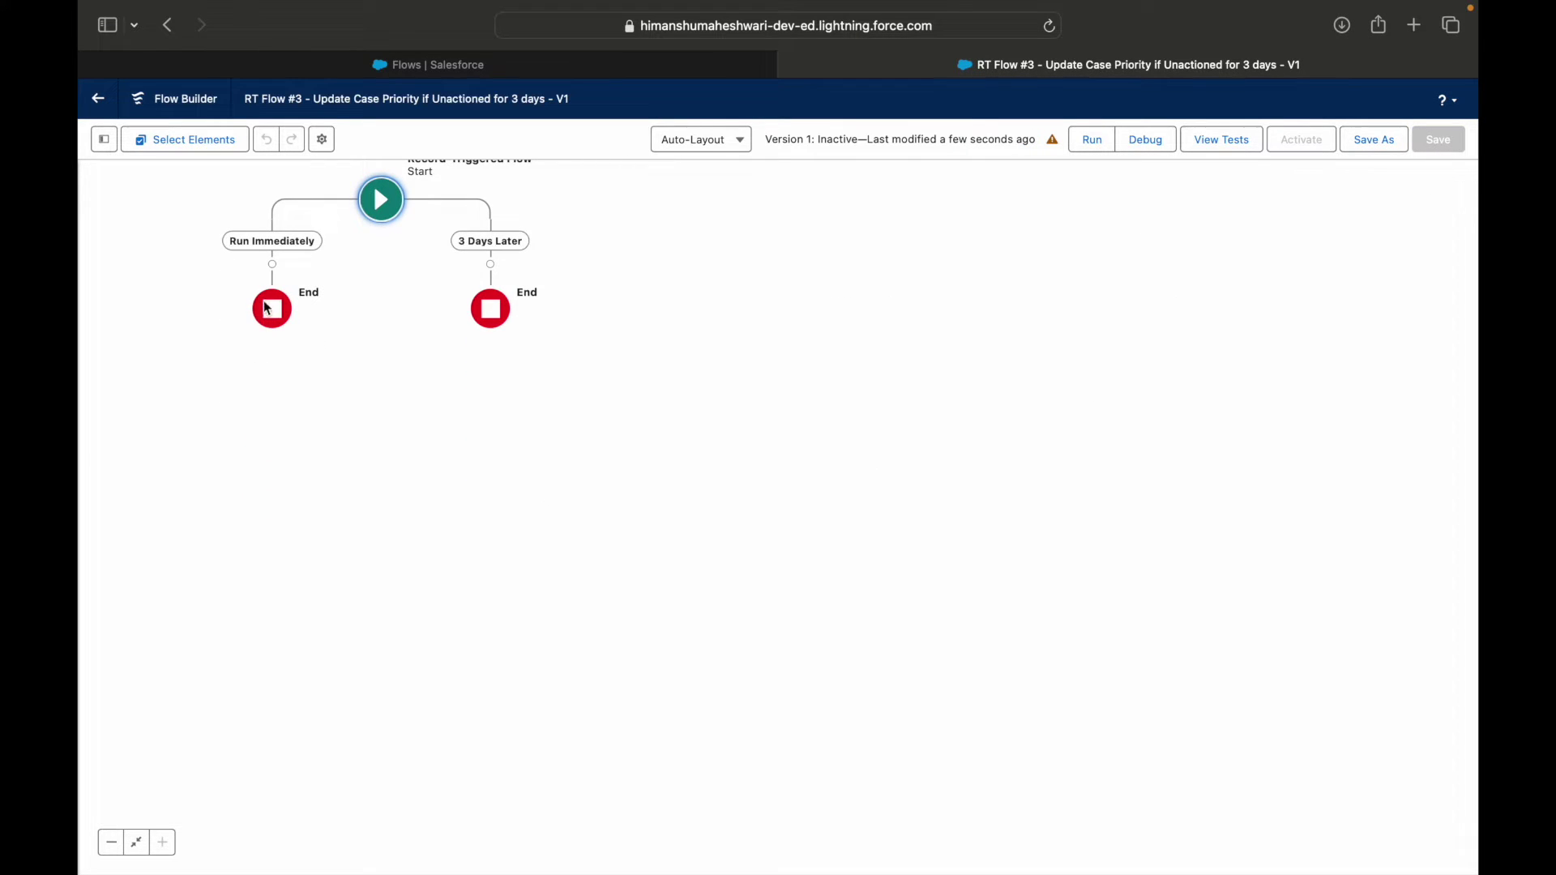
Add a Decision element on the 3 Days Later path labelled "Check if Status is In Progress?"
left_click_drag(379, 378, 416, 473)
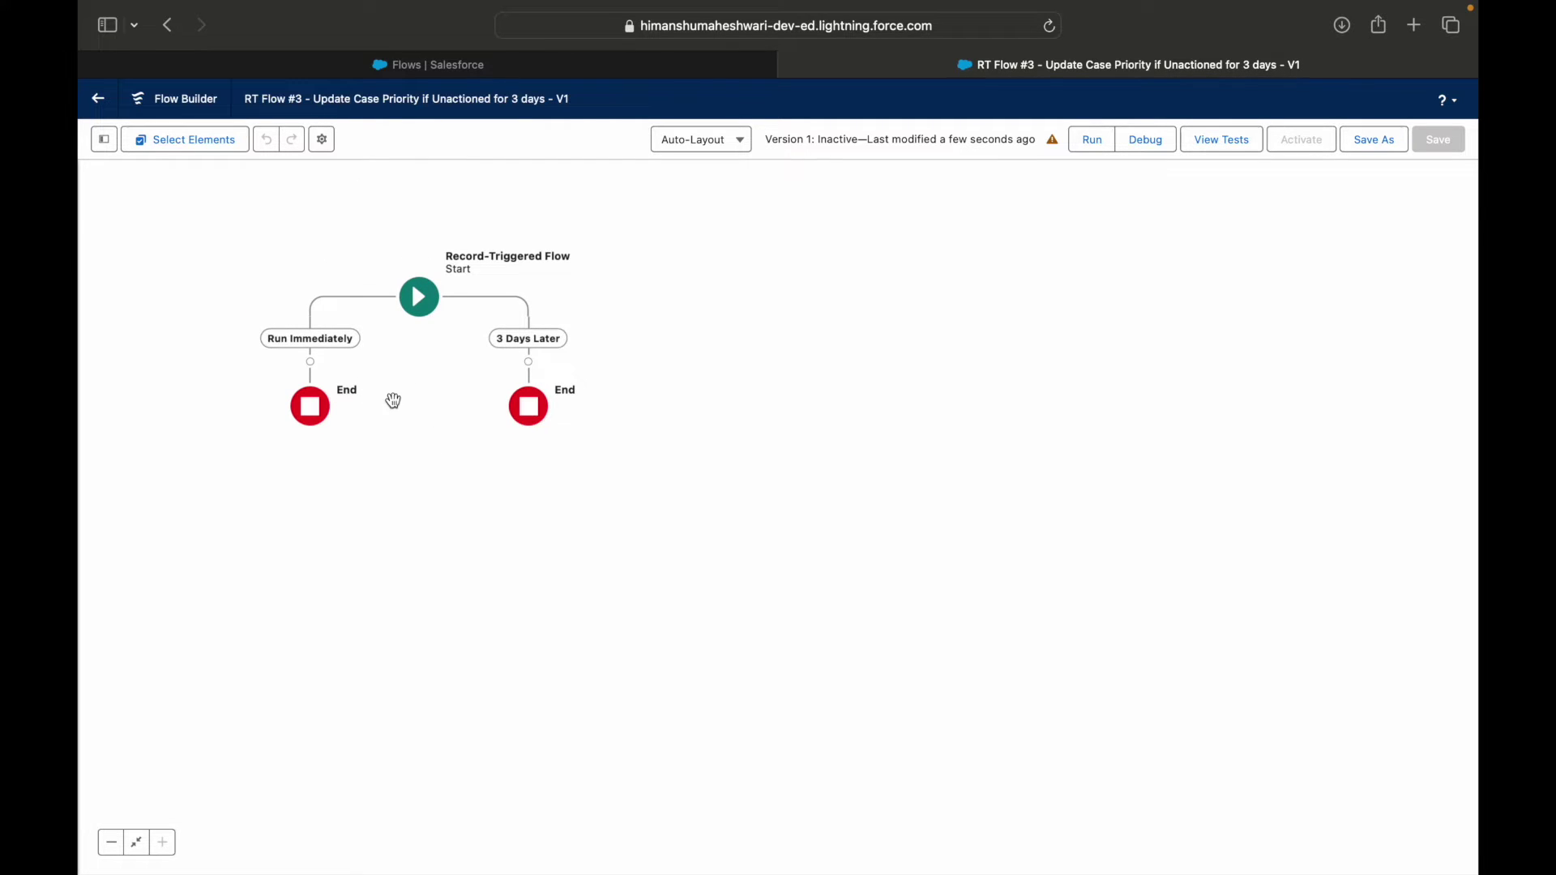
left_click(529, 363)
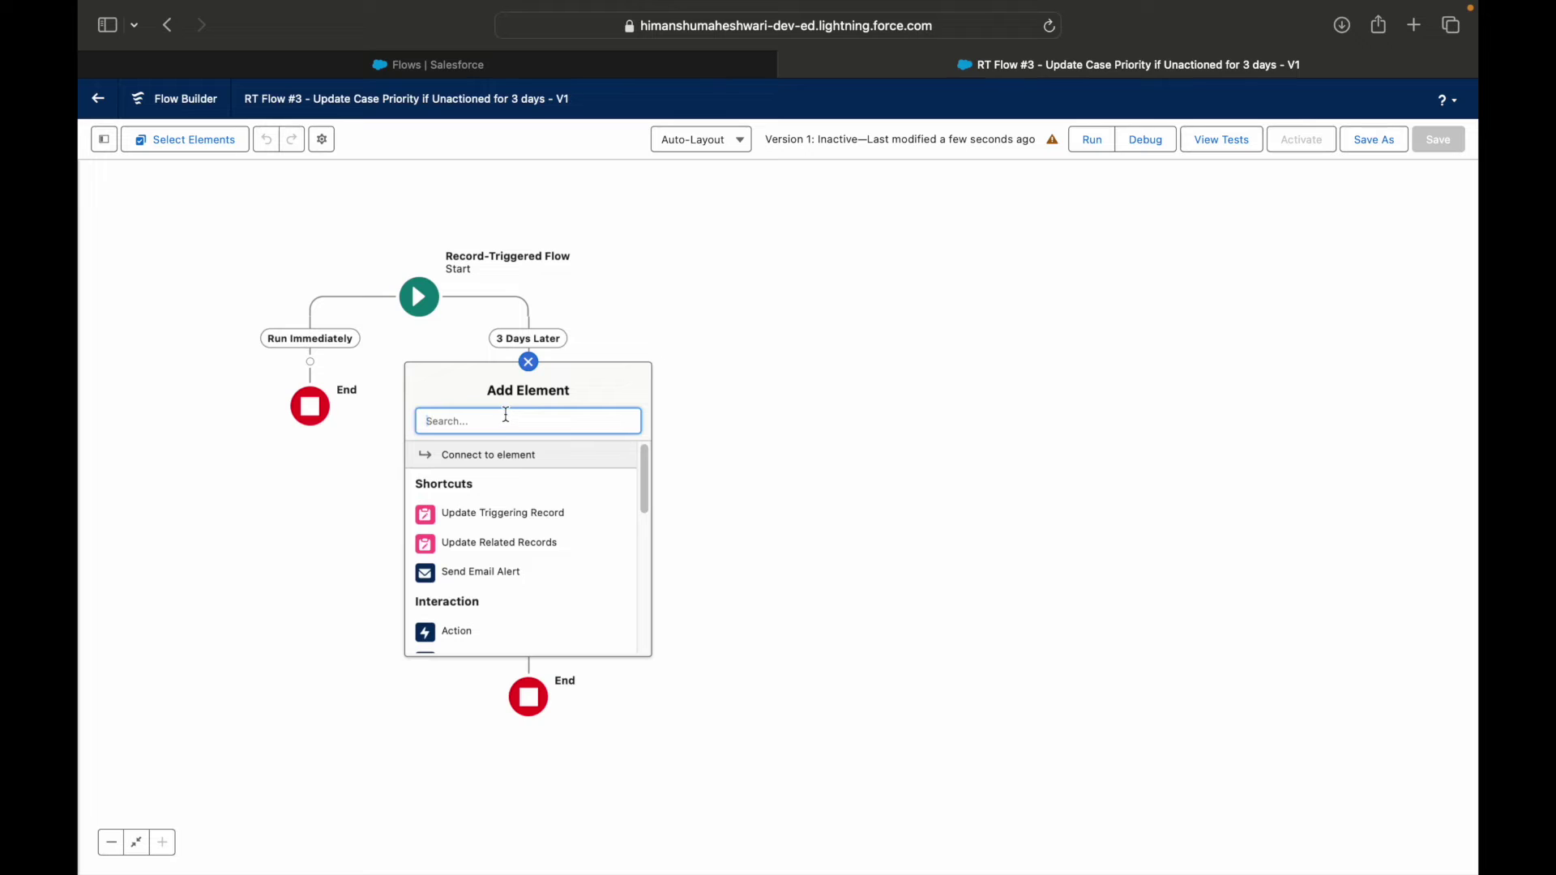
type("Decisi")
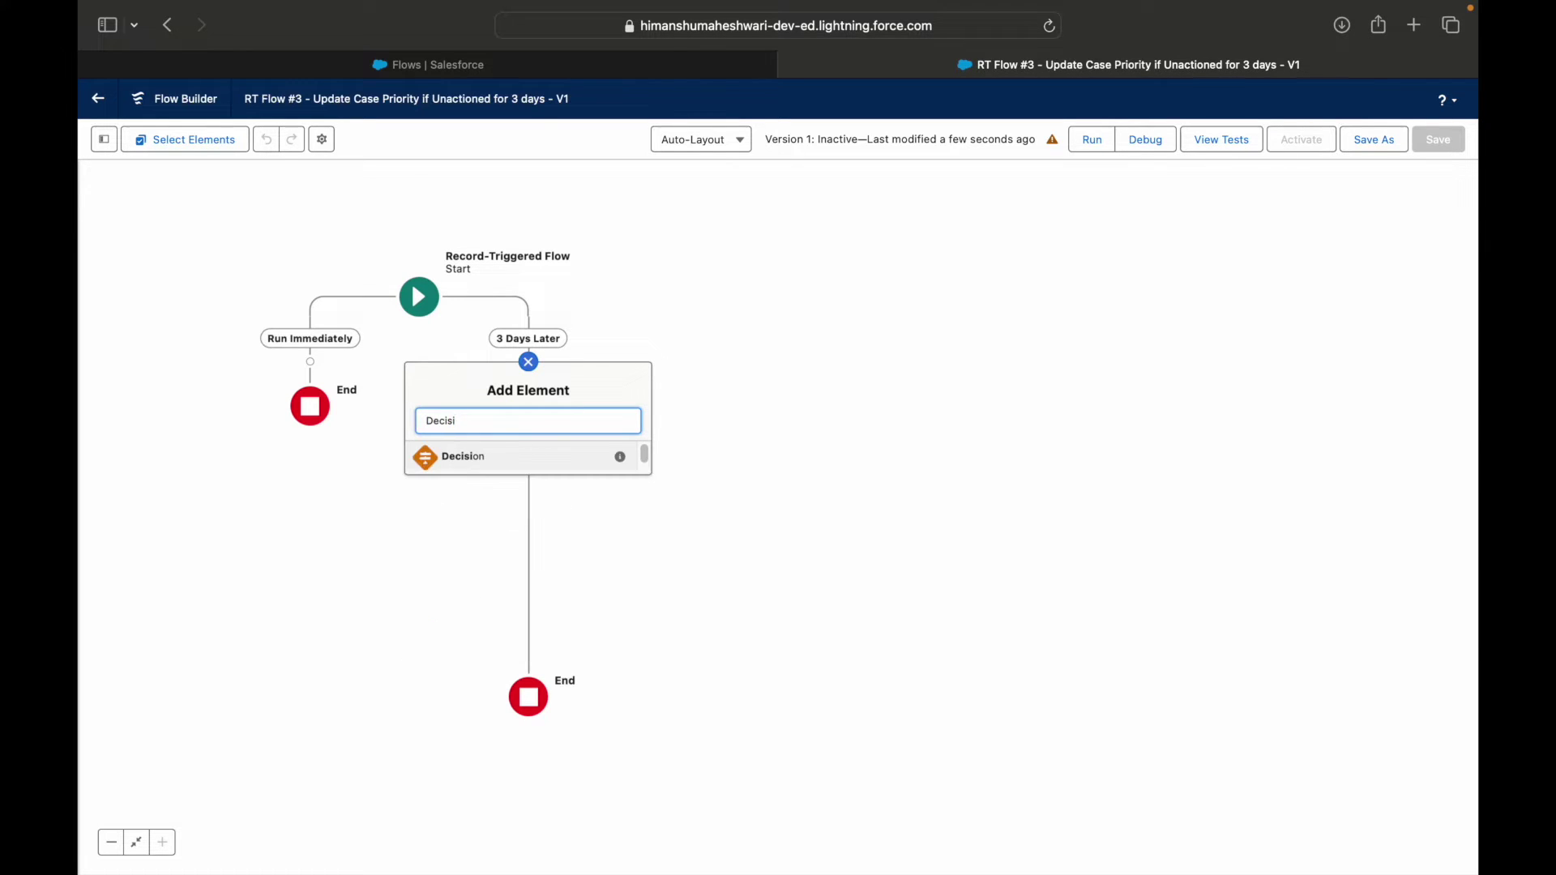
left_click(493, 458)
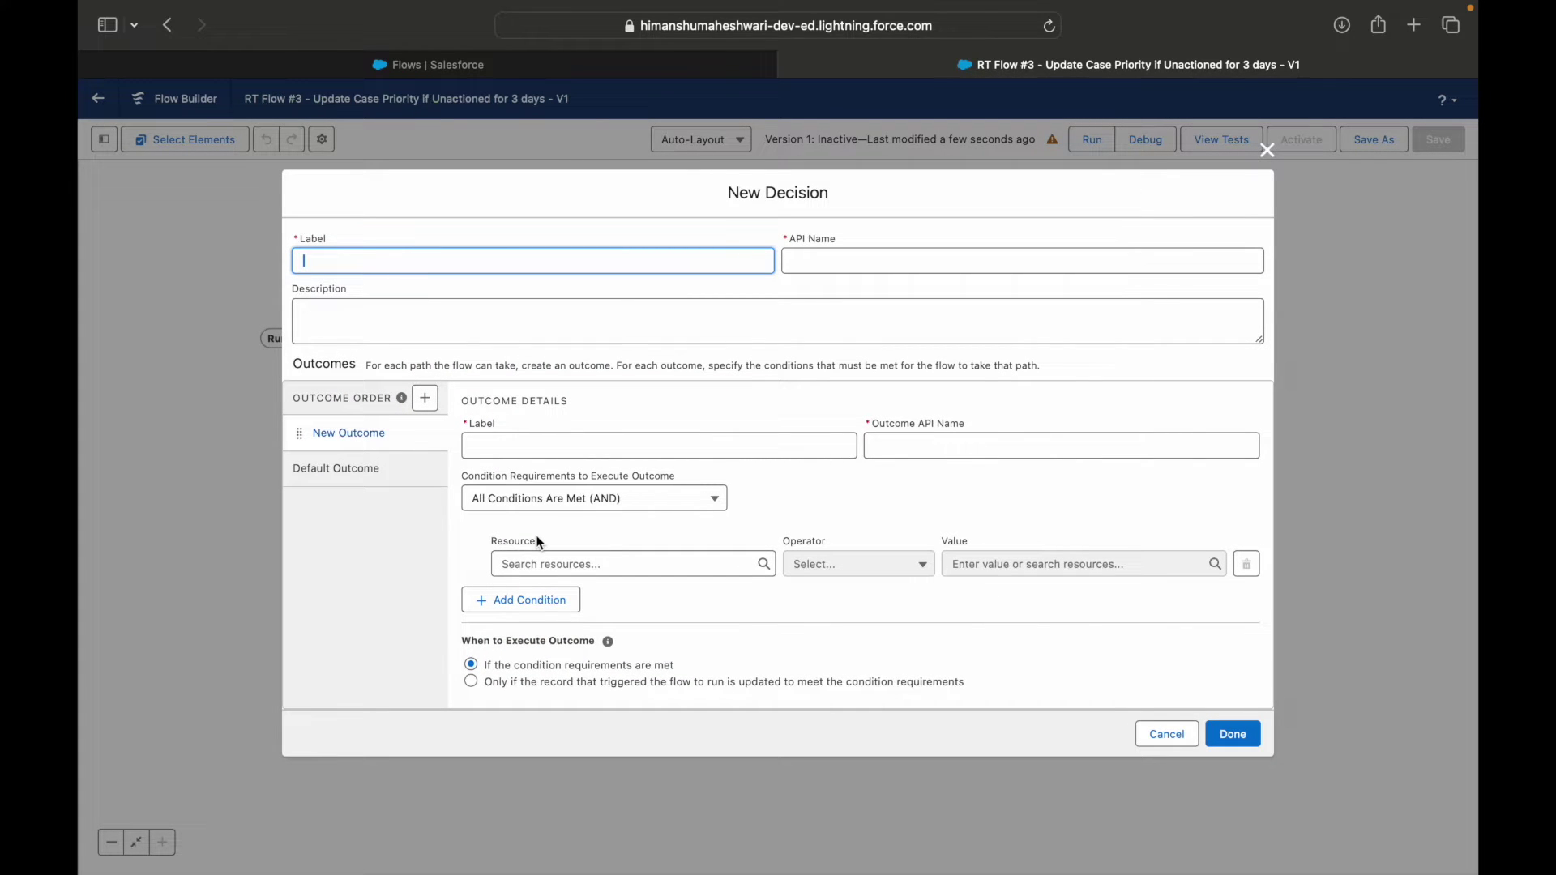
type("Check if Status is In Progress?")
key("Tab")
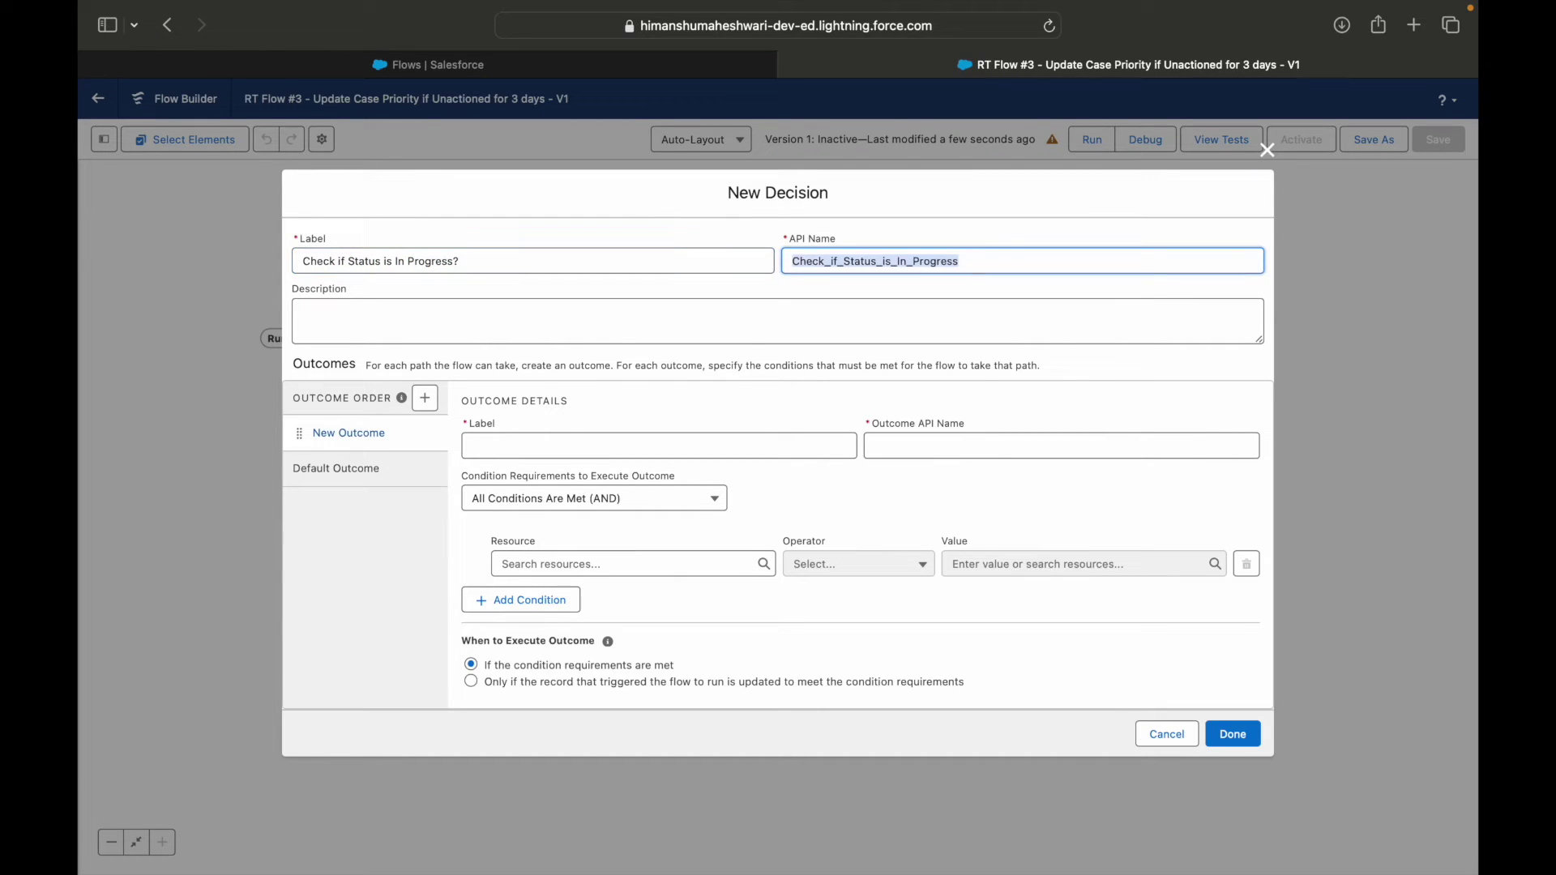
Label the decision's first outcome "Yes, it is" and use $Record > Status as its condition resource
left_click(599, 456)
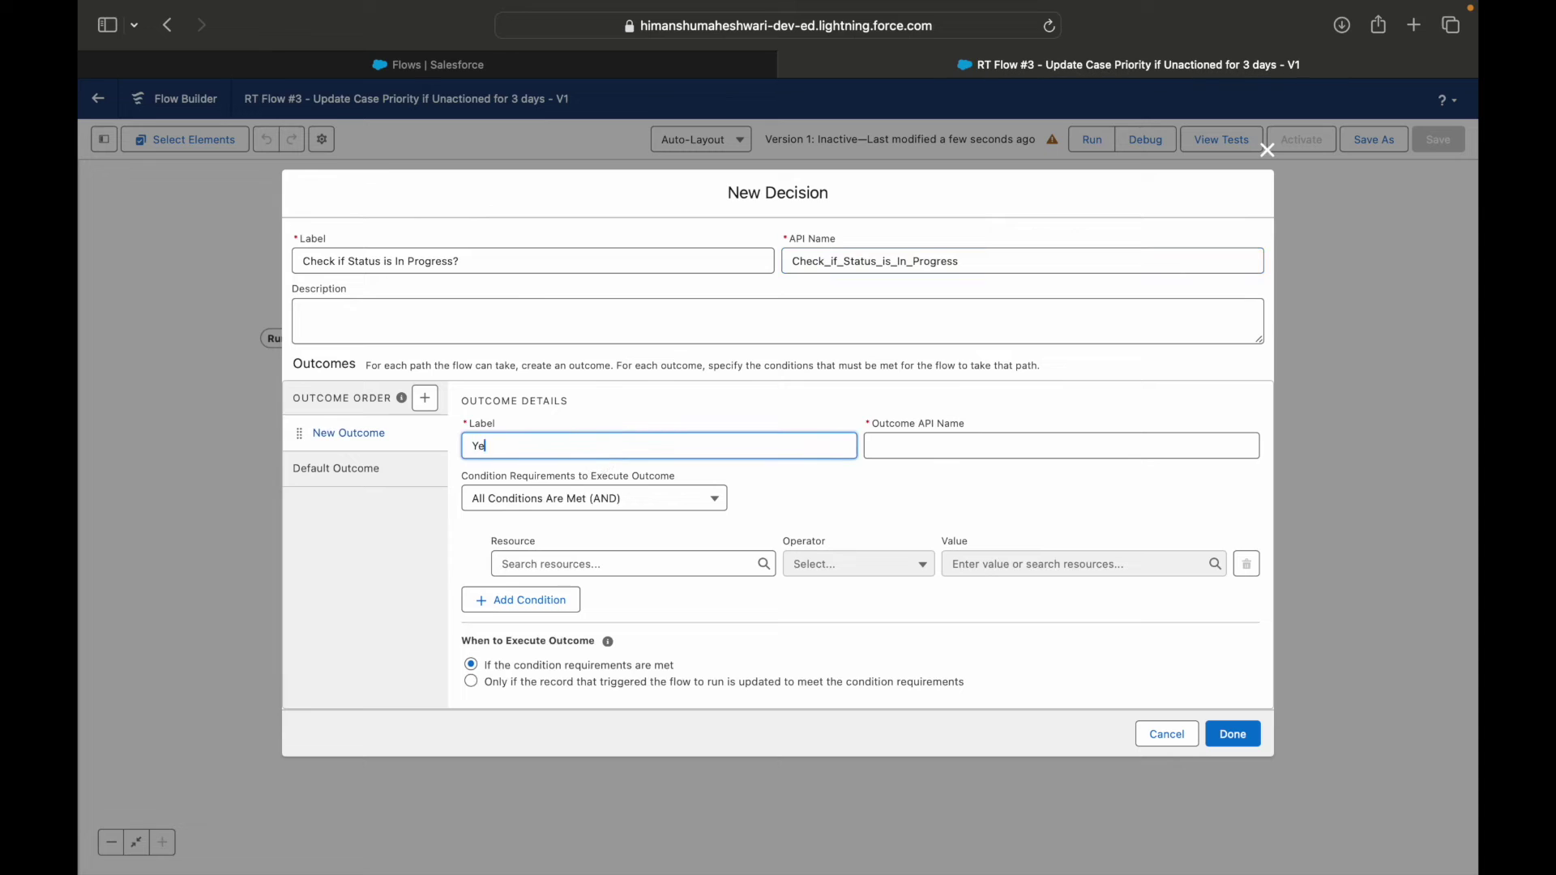
left_click(609, 567)
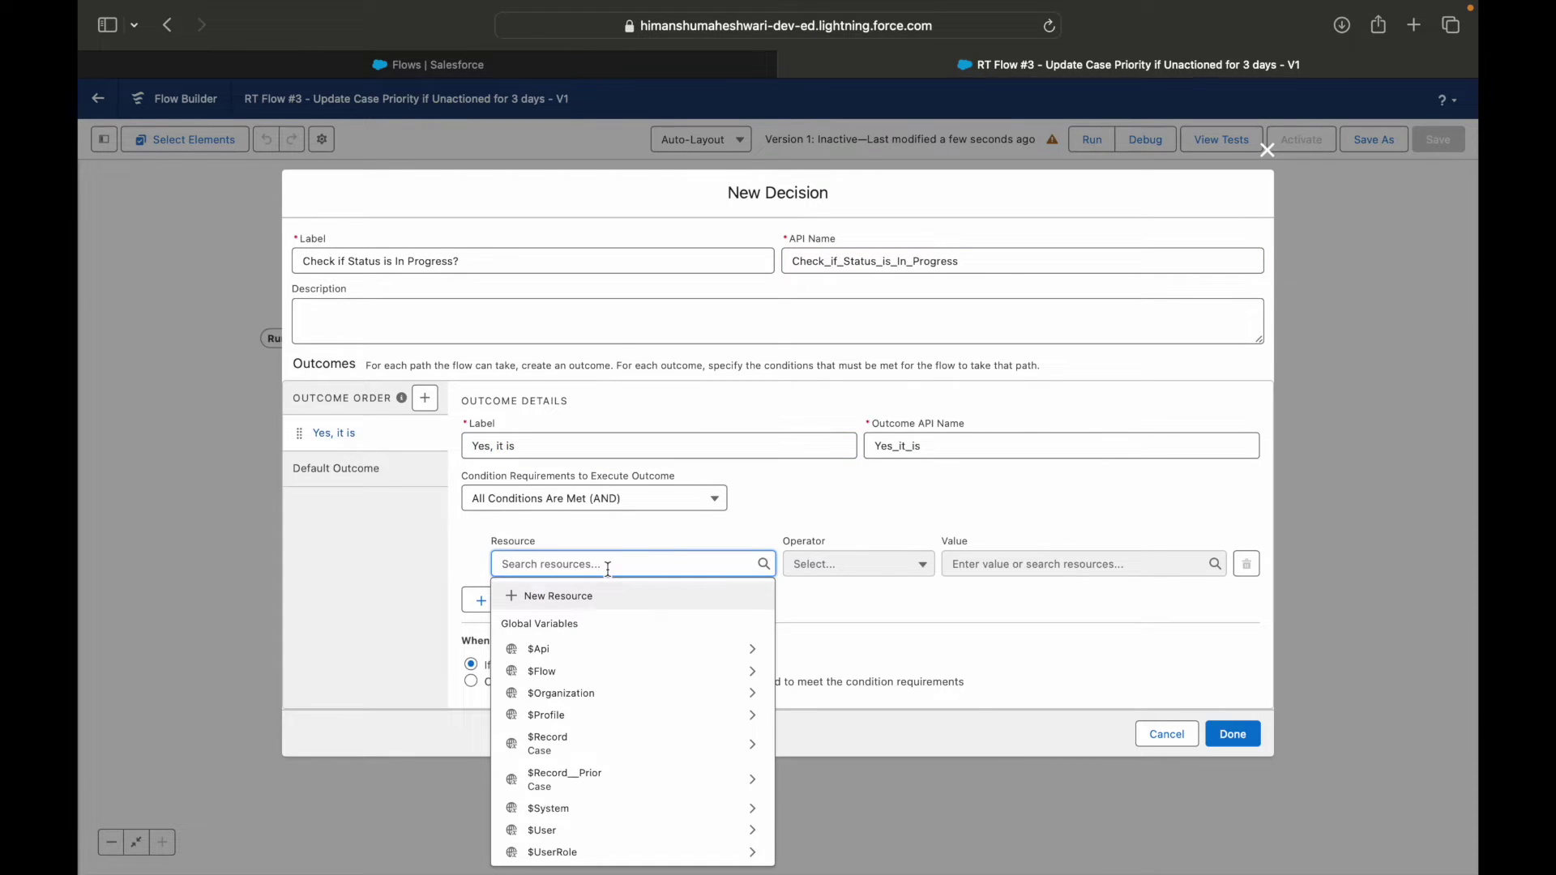
type("record")
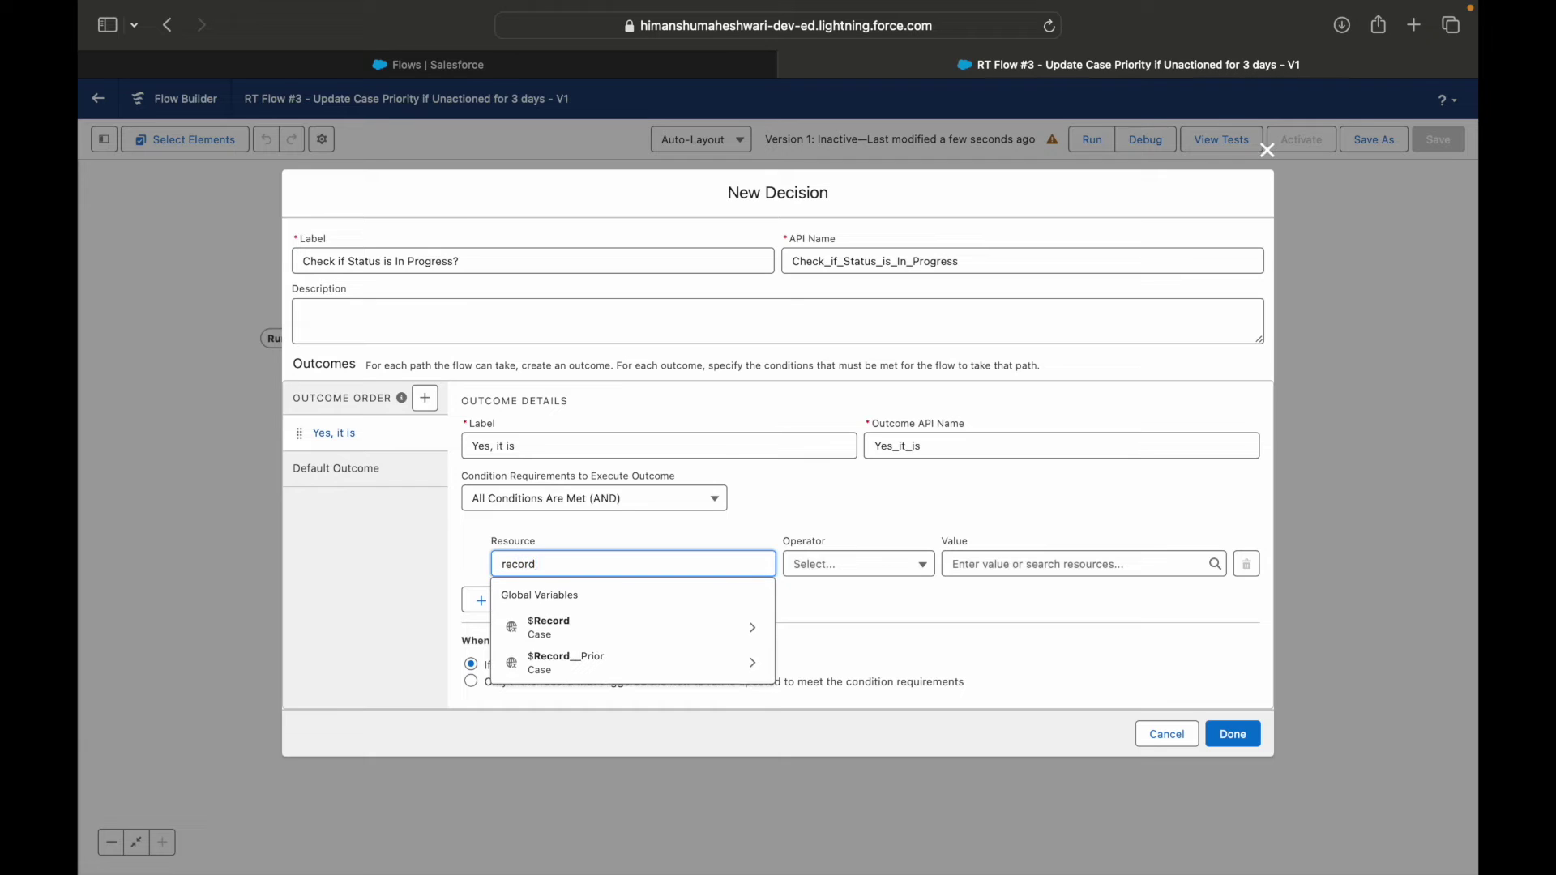
left_click(571, 631)
type("Stat")
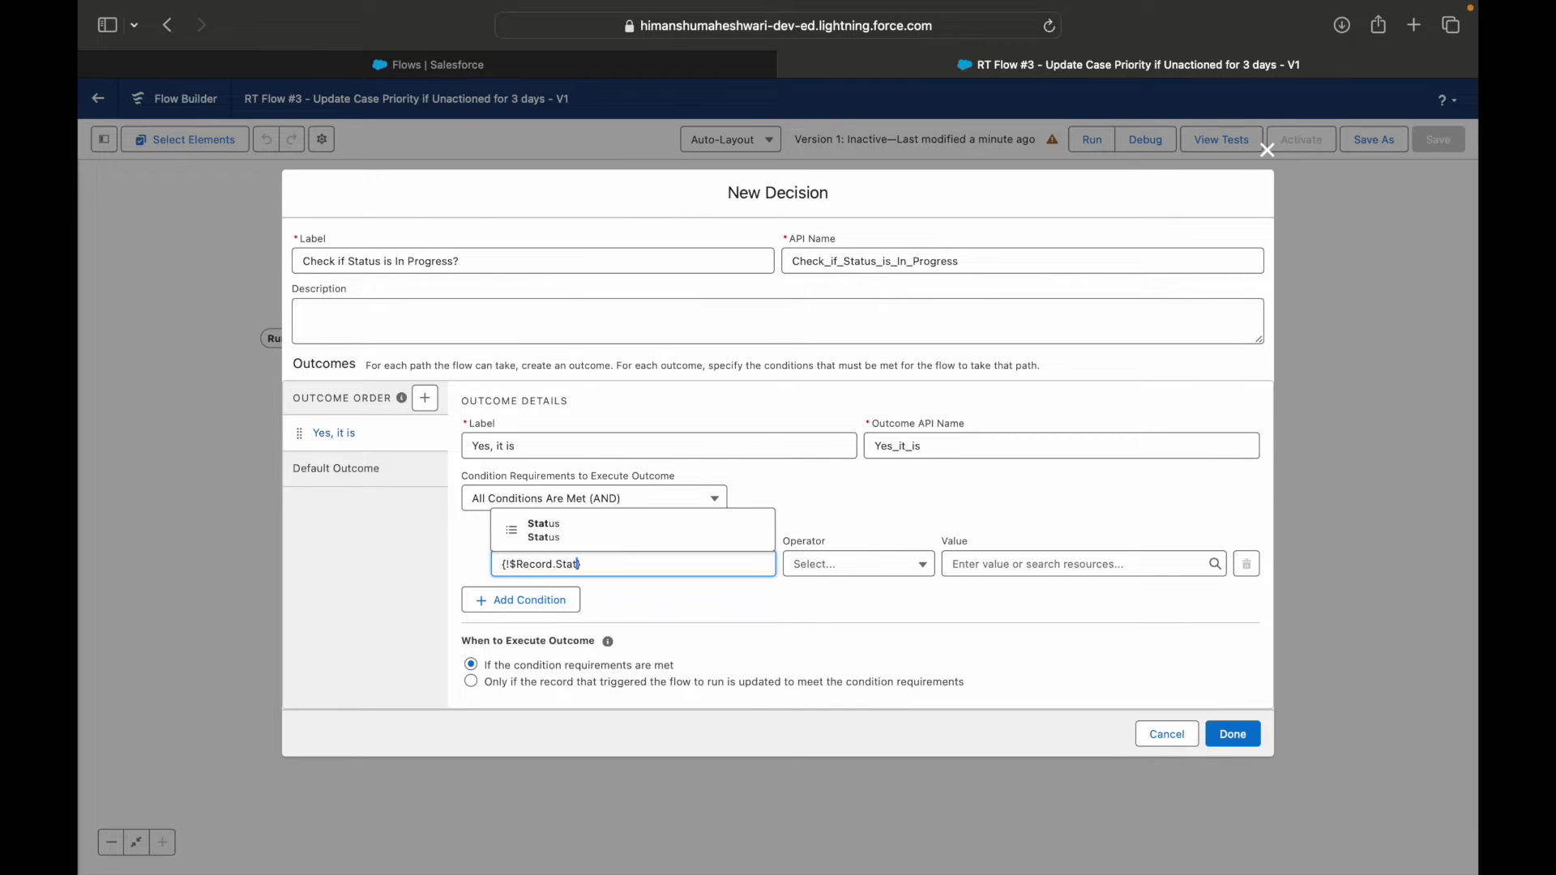
left_click(567, 531)
Set the Status condition's value to Working with the Equals operator and finish the decision
left_click(990, 560)
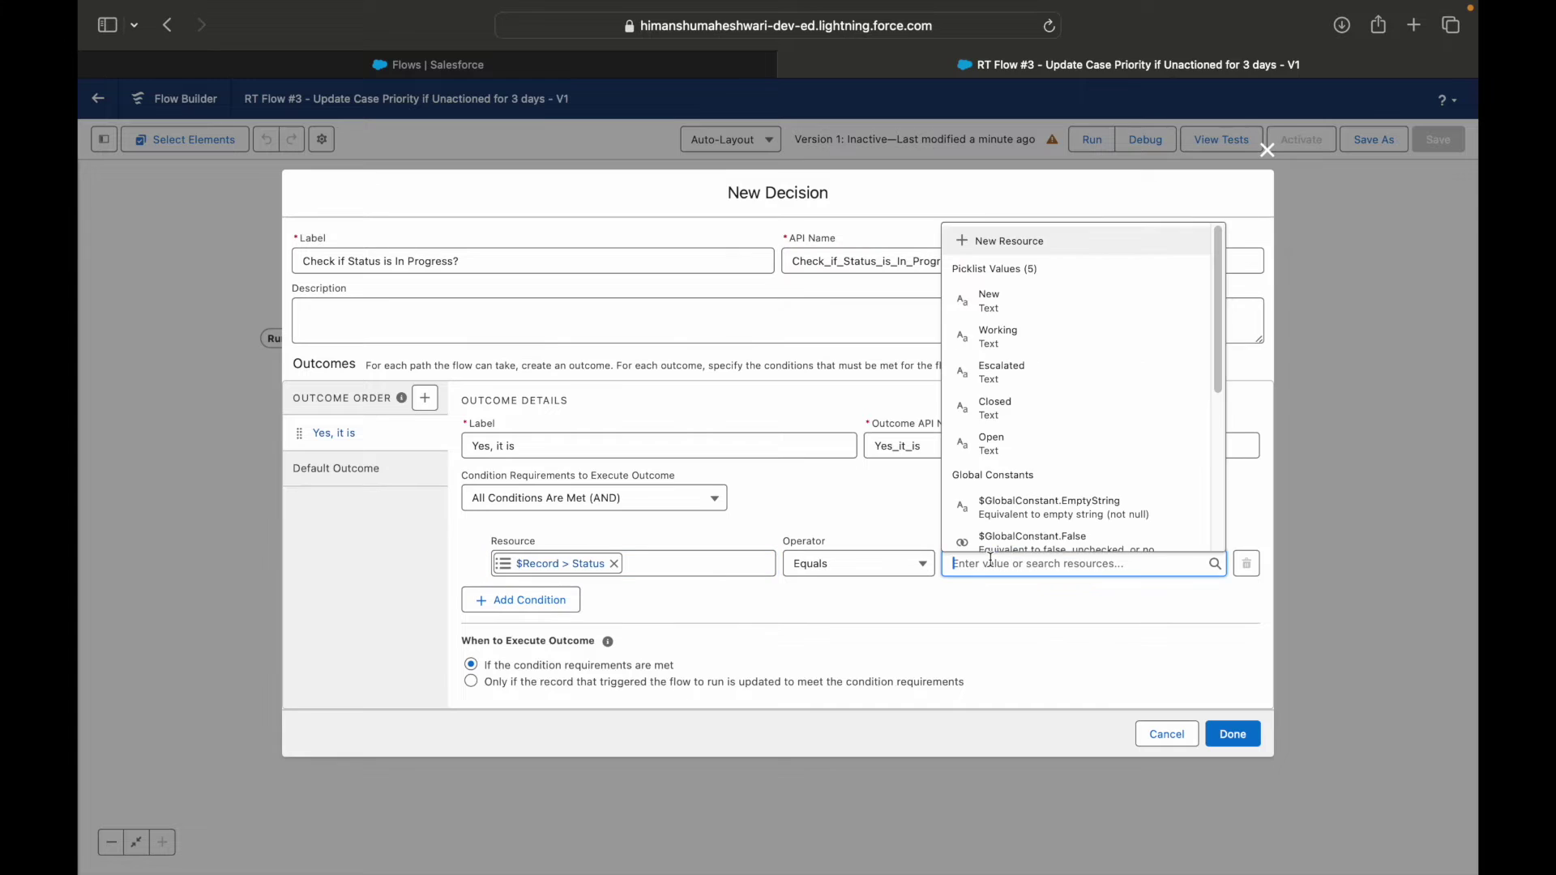
type("In")
key("BackSpace")
key("BackSpace")
key("BackSpace")
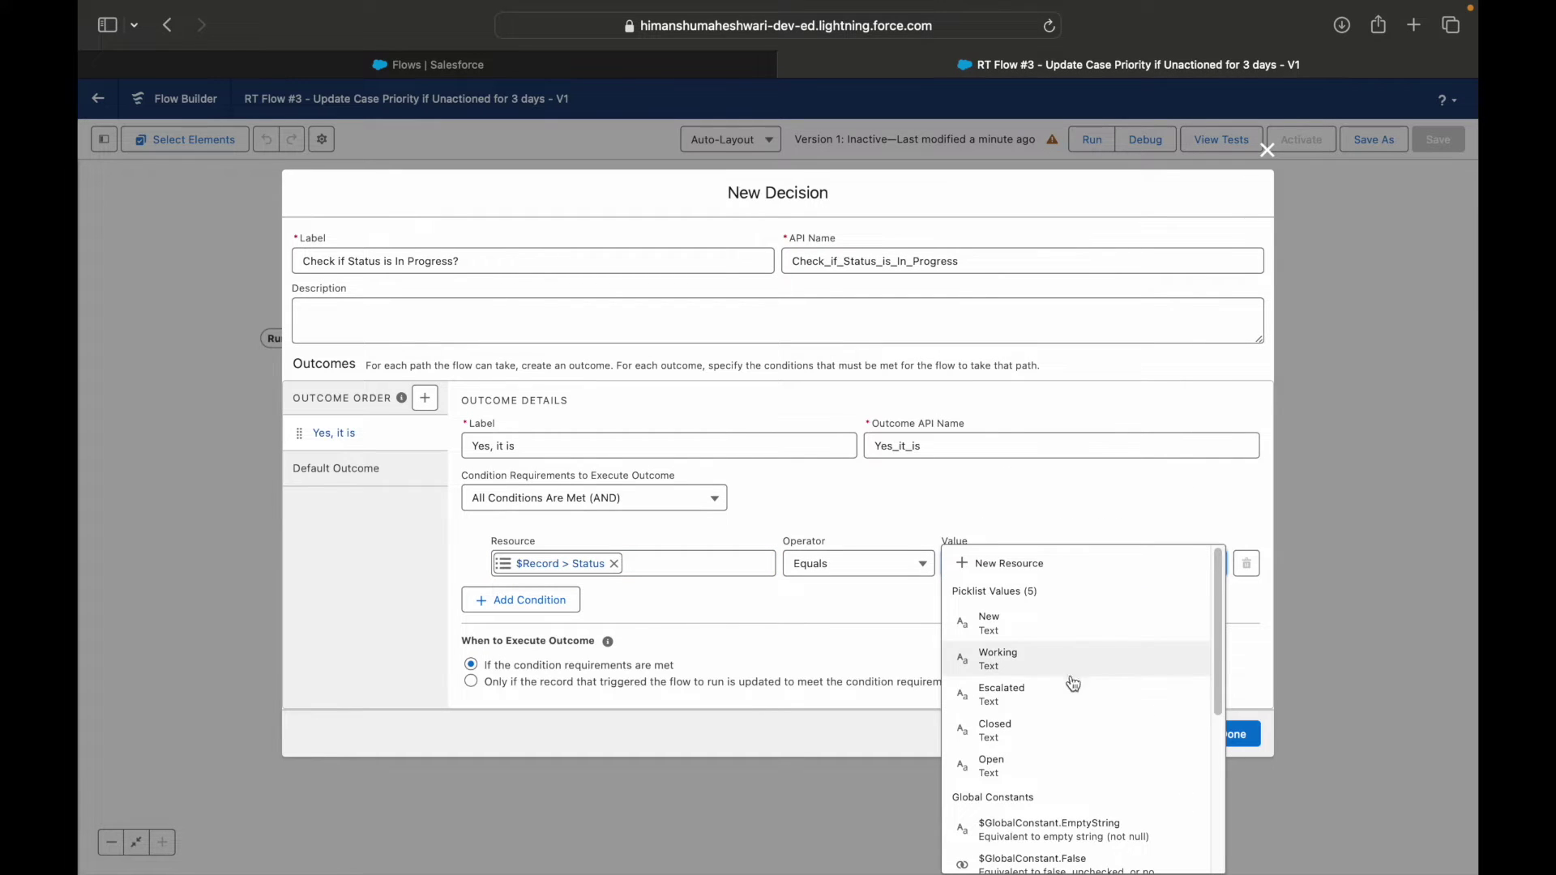
left_click(1013, 664)
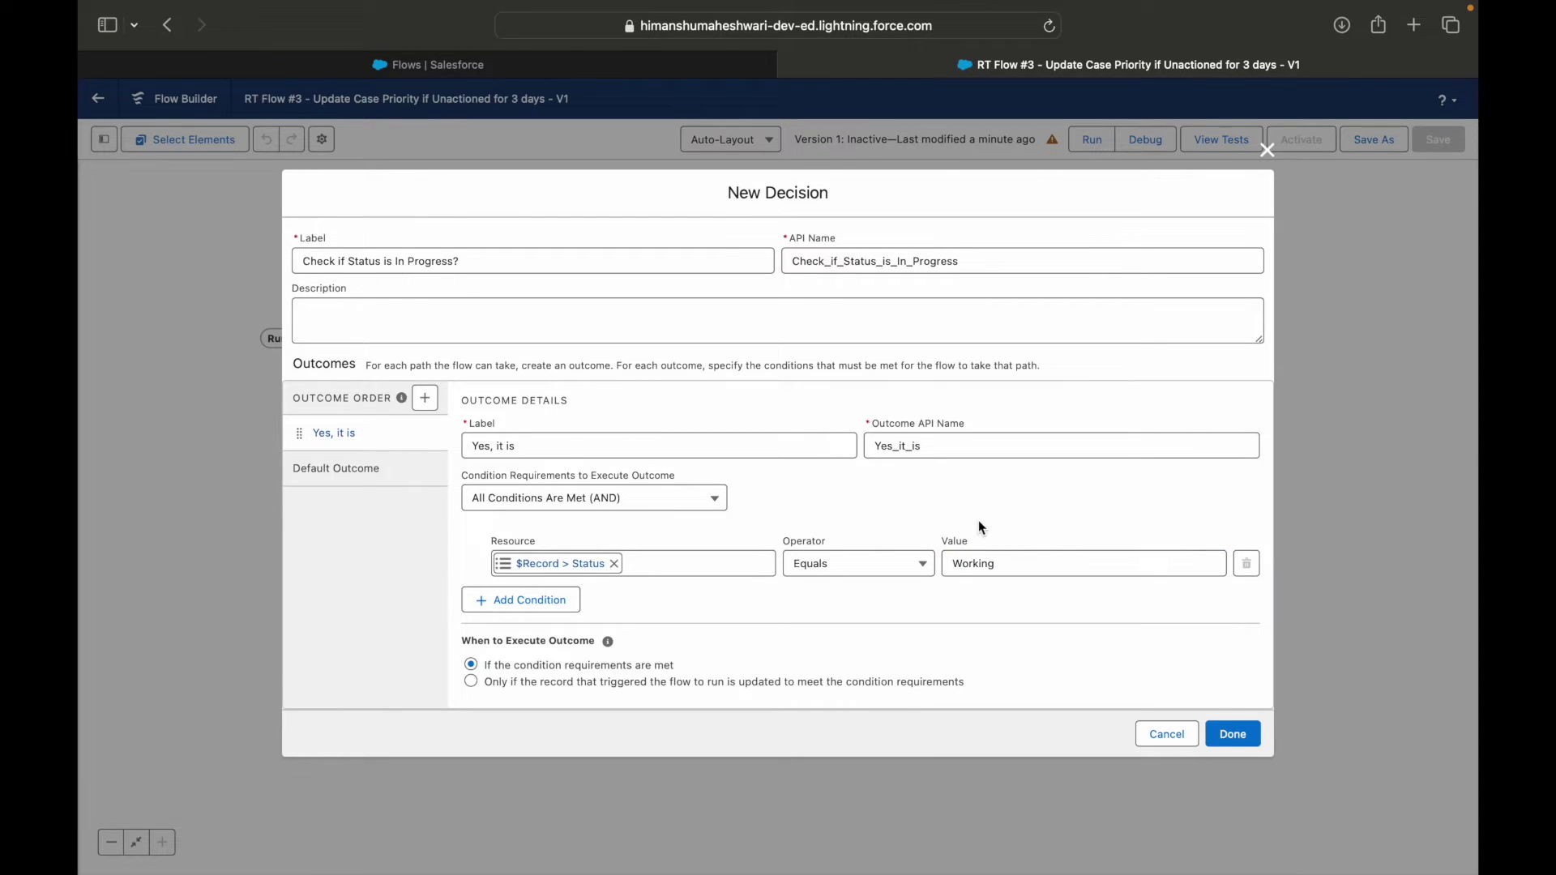
left_click(1230, 734)
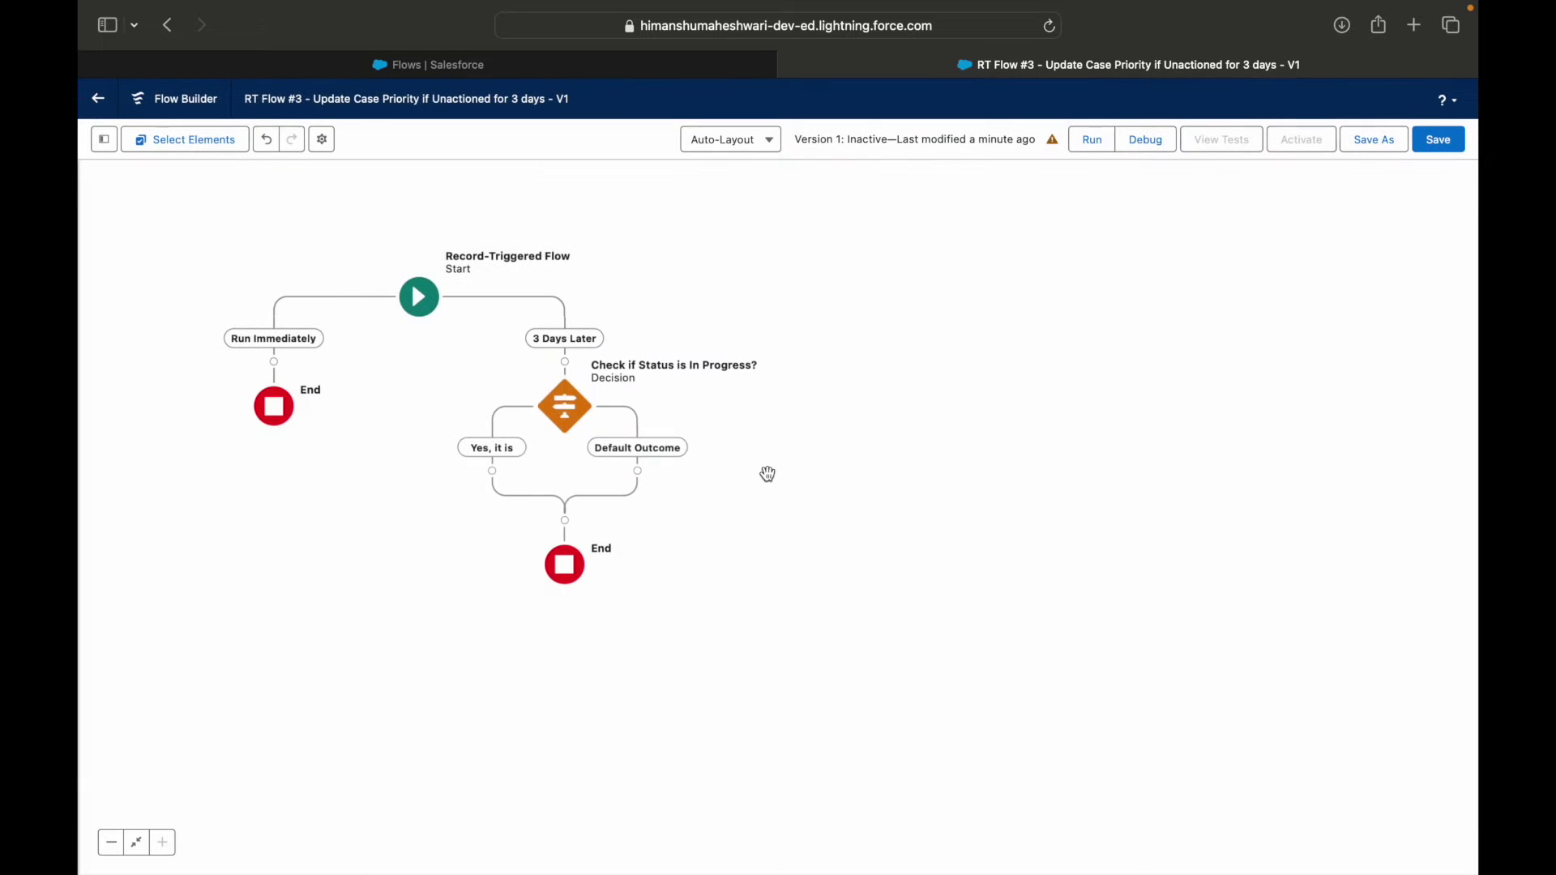
Check the In Progress condition and the priority requirement on the Use Case 3 slide in Keynote
left_click_drag(769, 474, 983, 523)
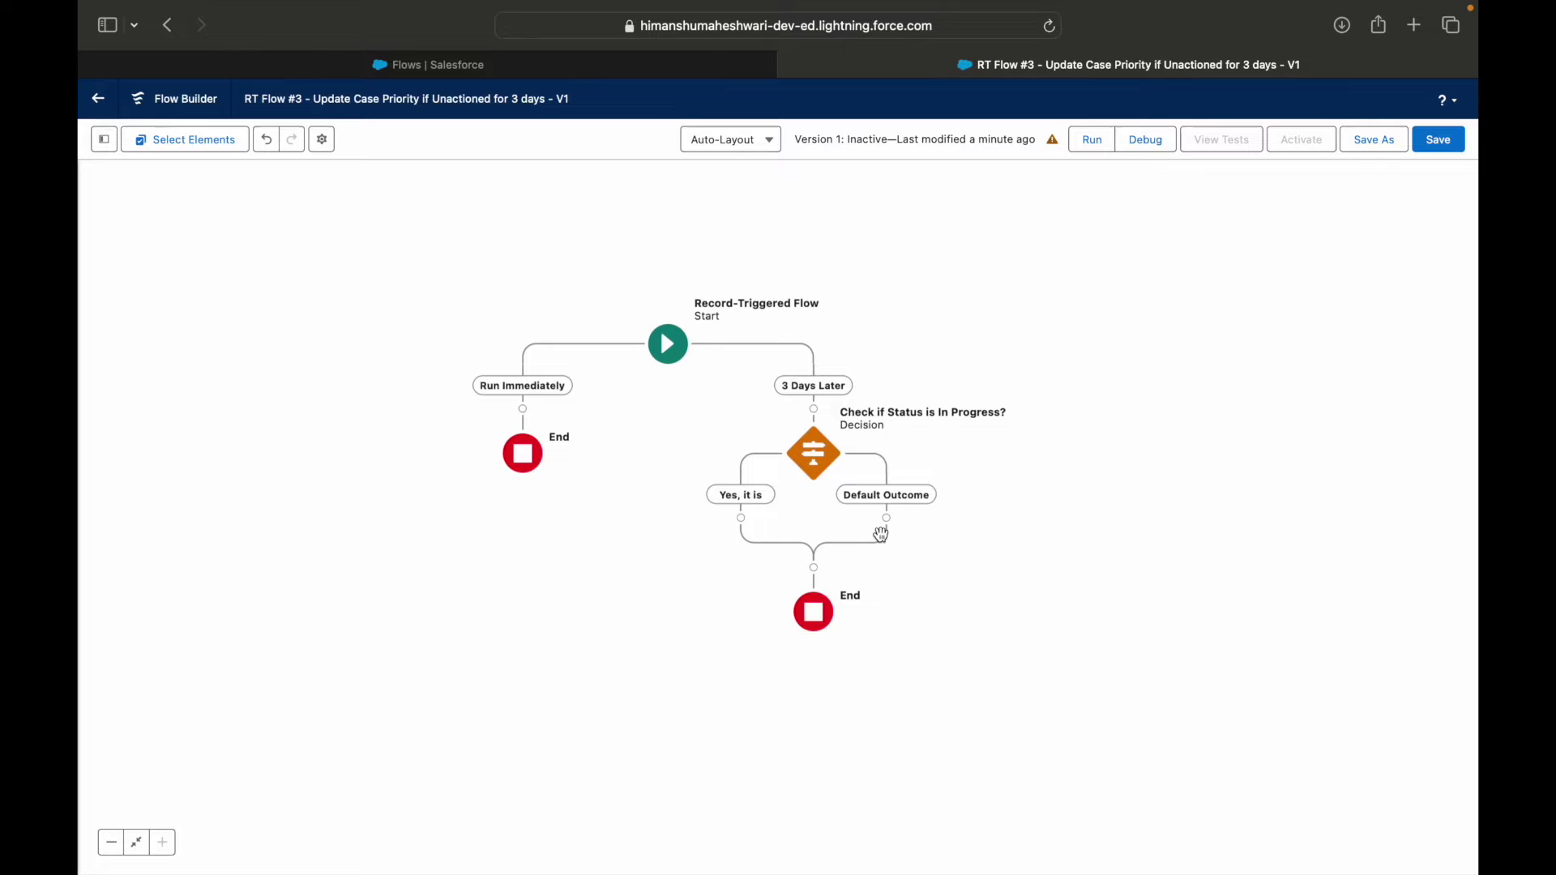
key("ctrl+Right")
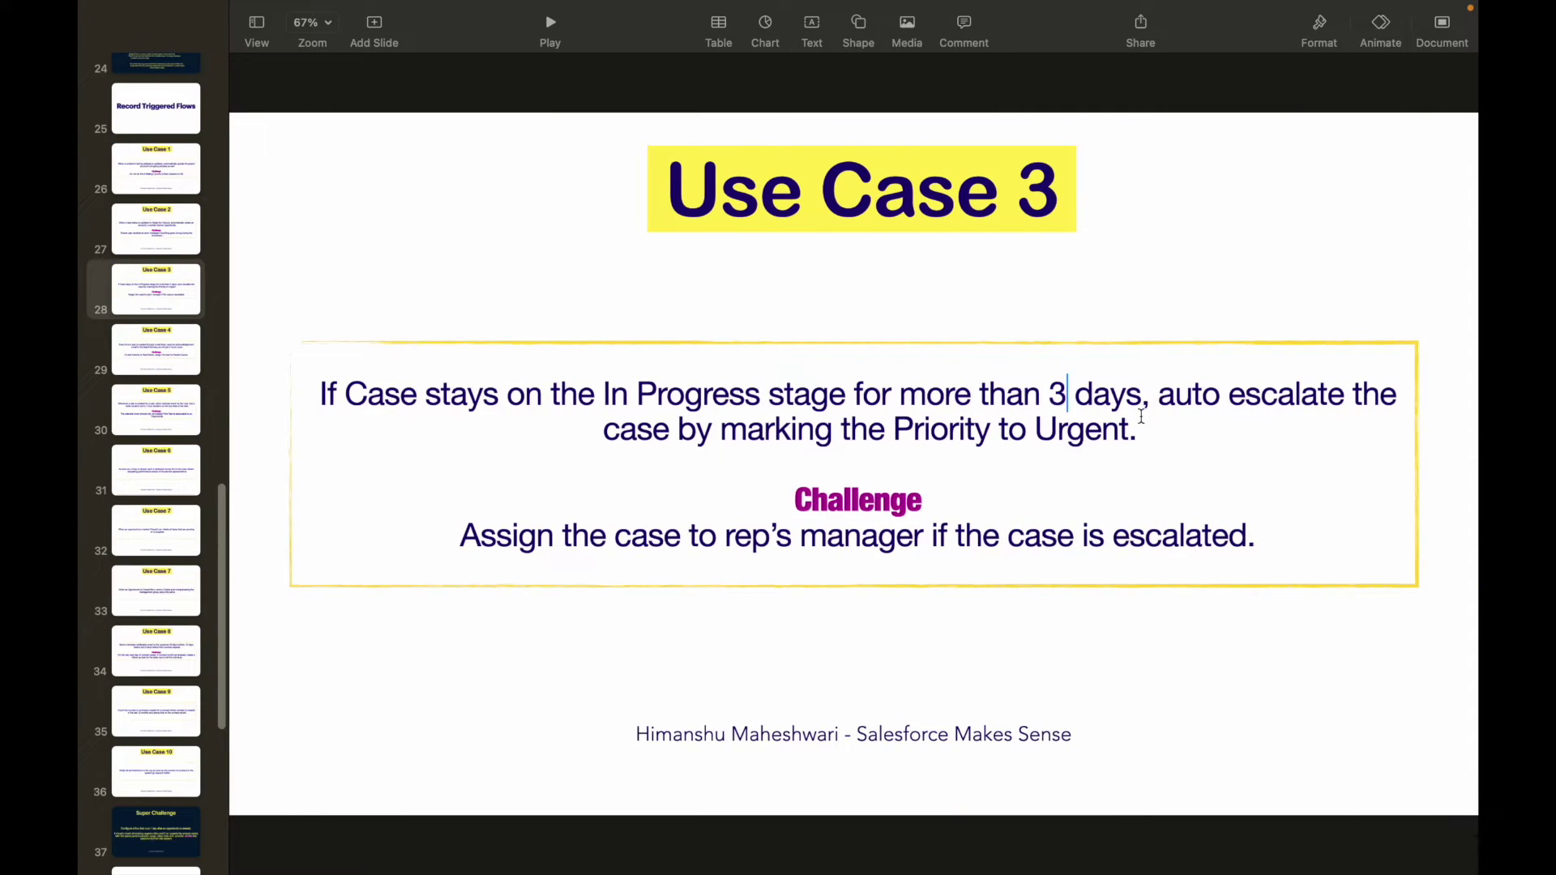
left_click_drag(617, 384, 753, 395)
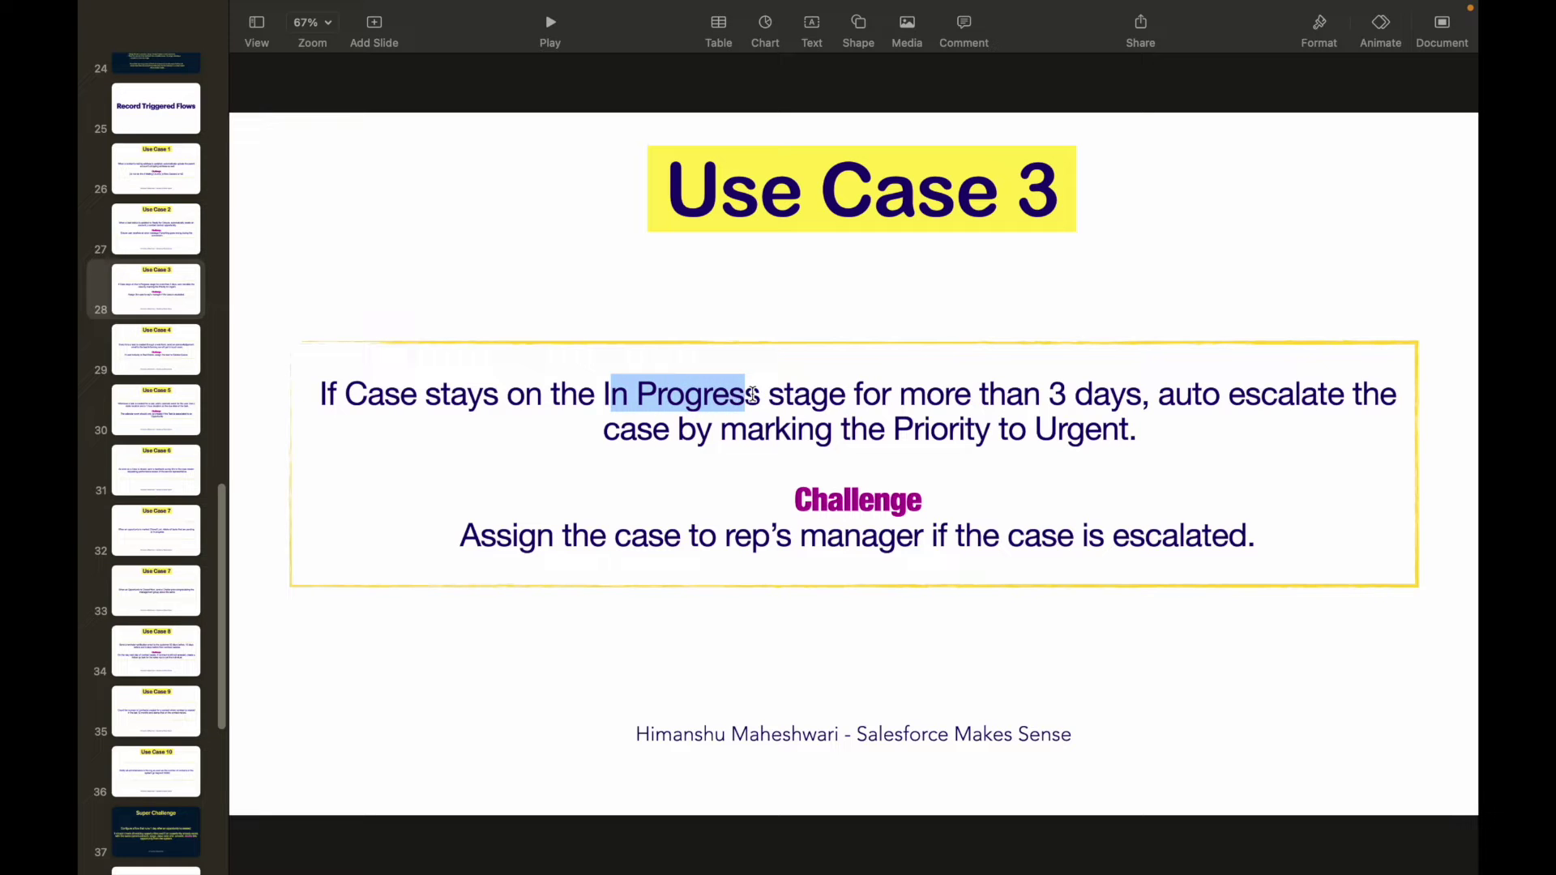
left_click(750, 393)
left_click_drag(893, 429, 1135, 430)
key("ctrl+Left")
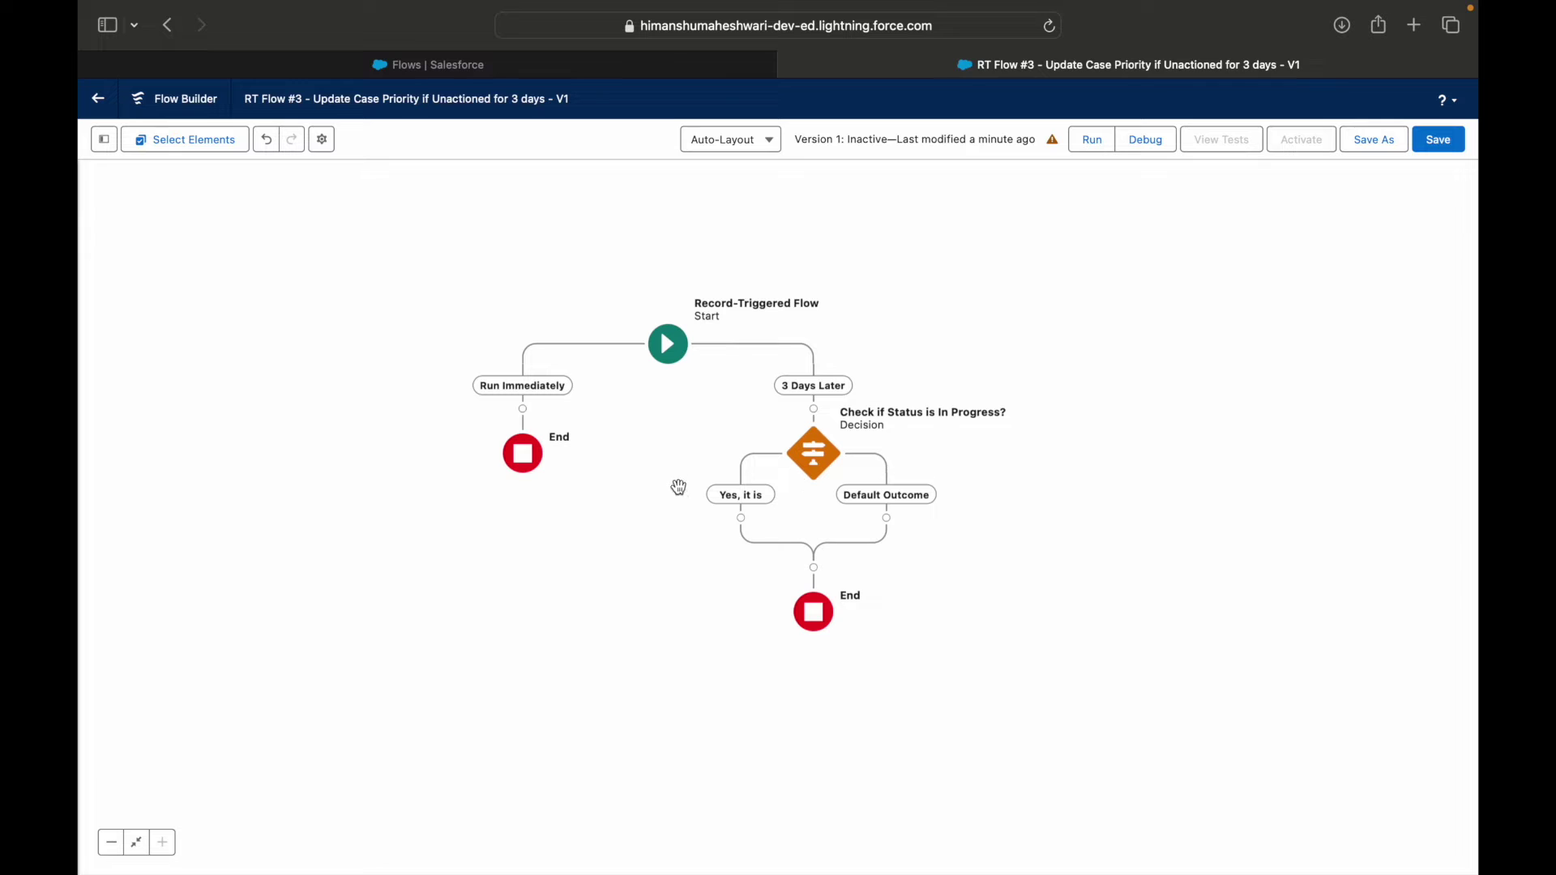
Add an Update Triggering Record element on the "Yes, it is" branch labelled "Update Case Priority to urgent"
left_click(741, 518)
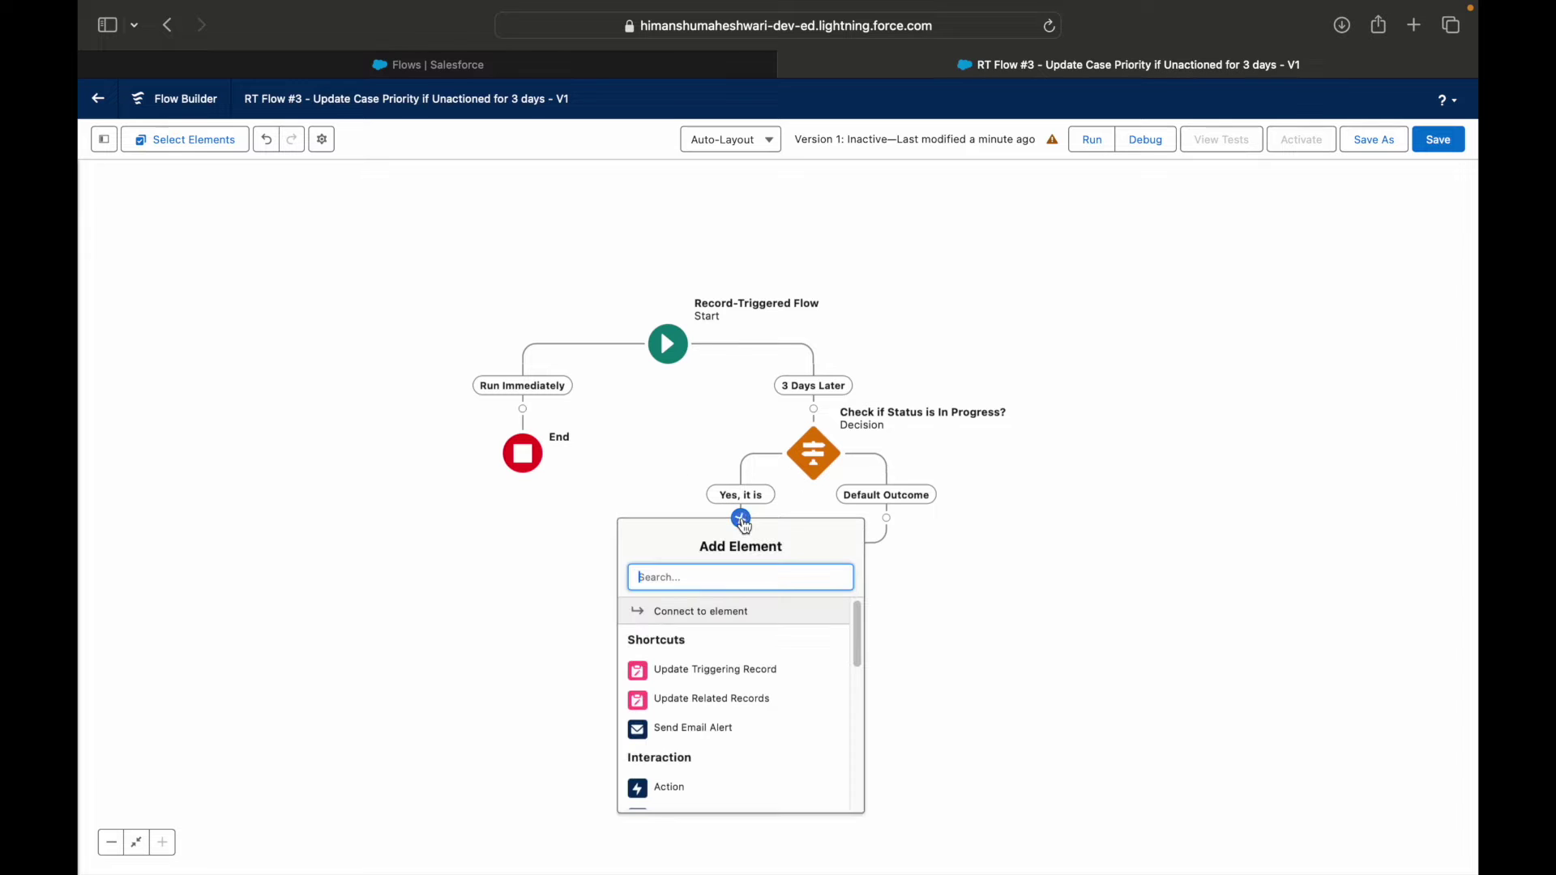
left_click(719, 673)
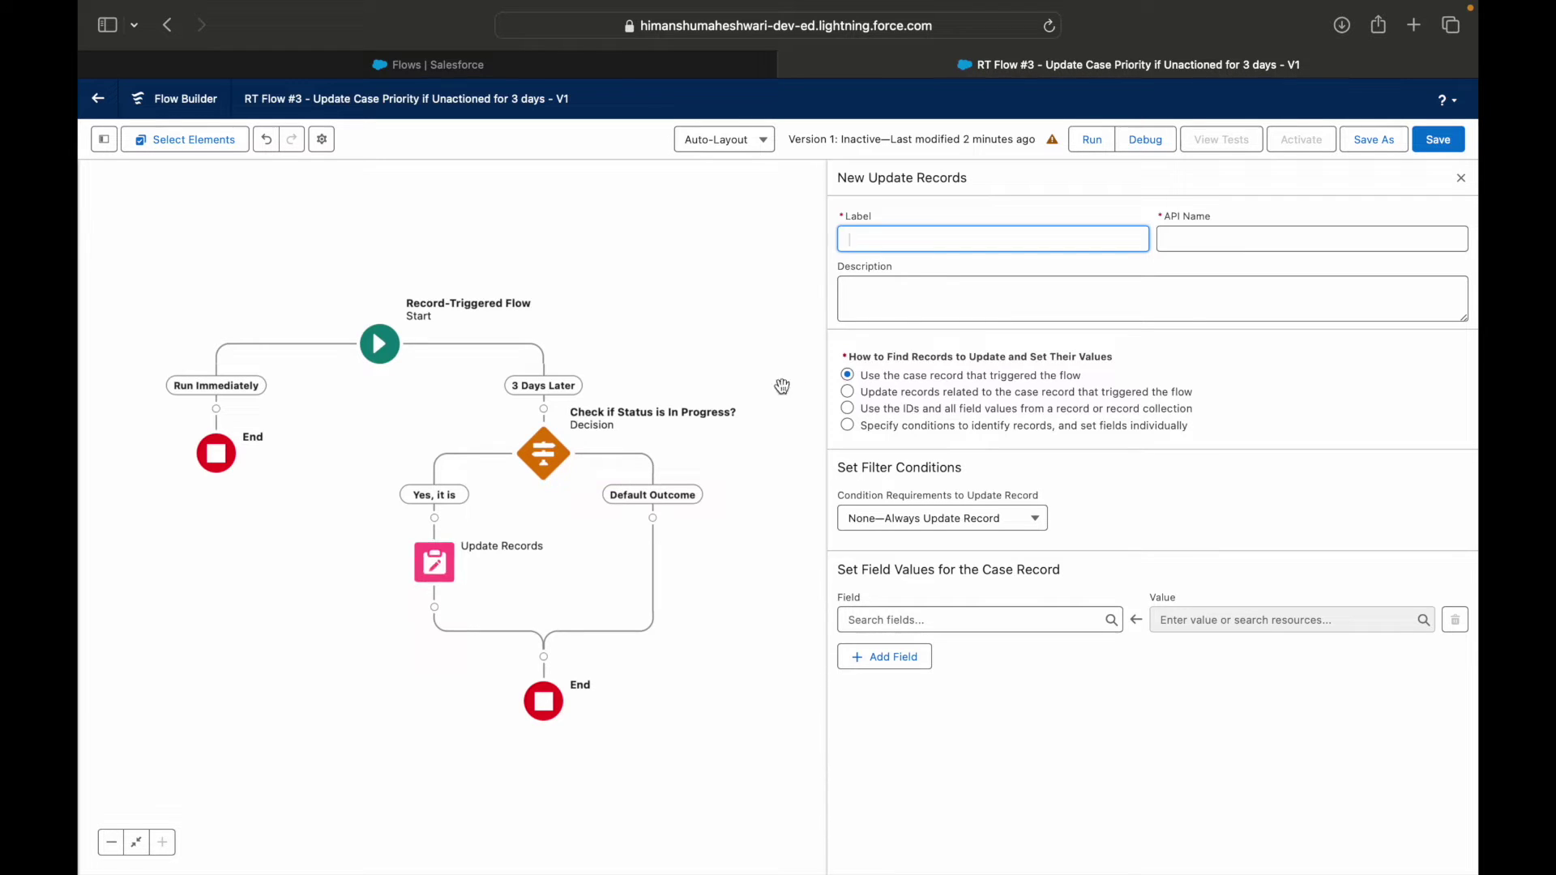
type("Upda")
type("rity to urgent")
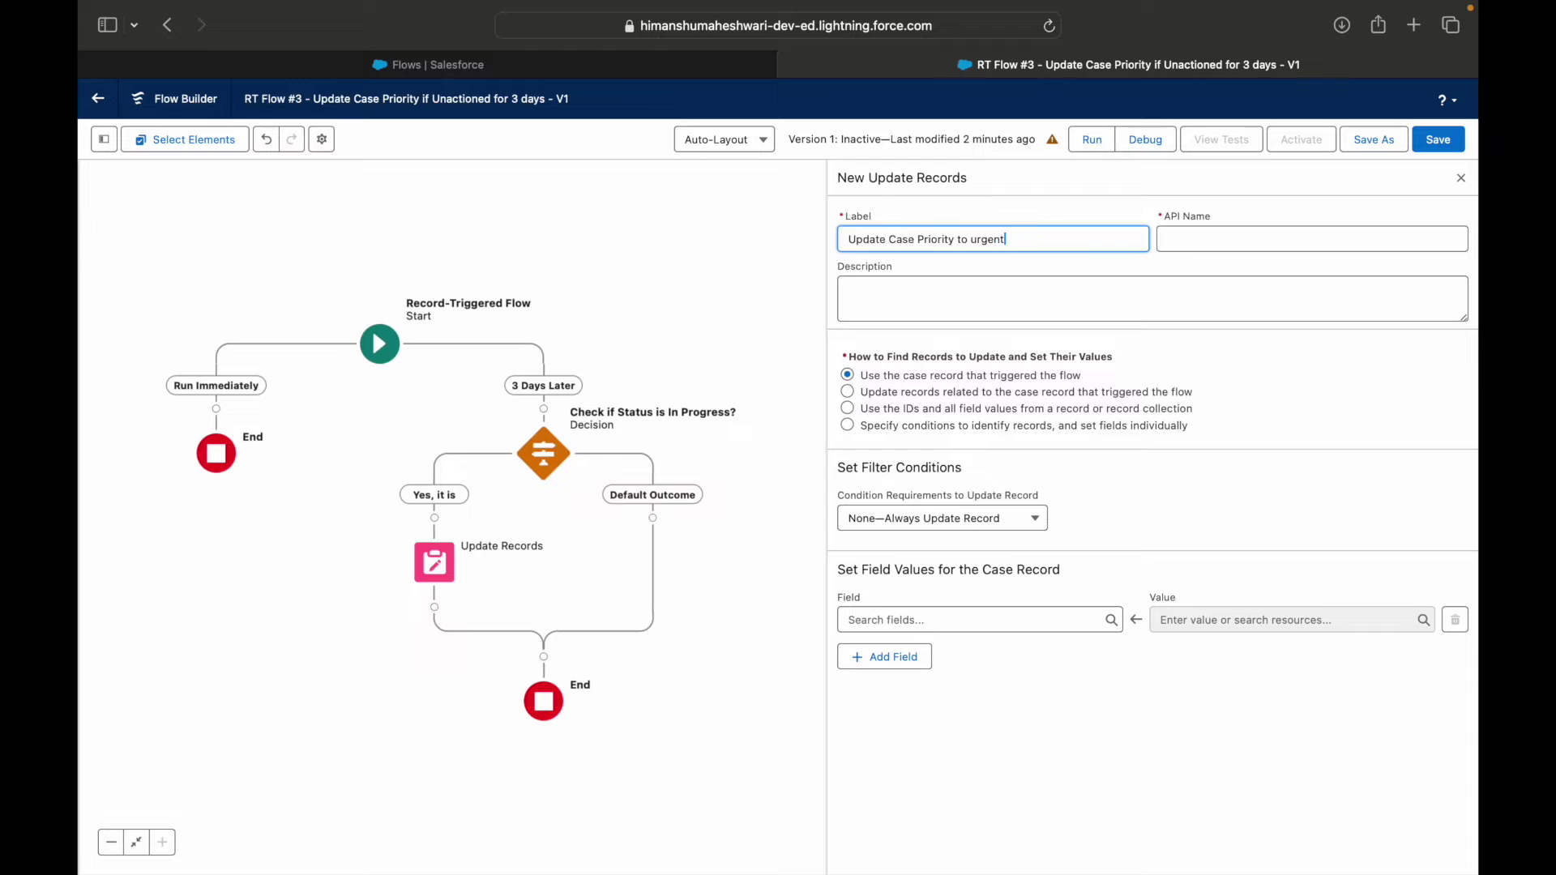
key("Tab")
left_click(1001, 296)
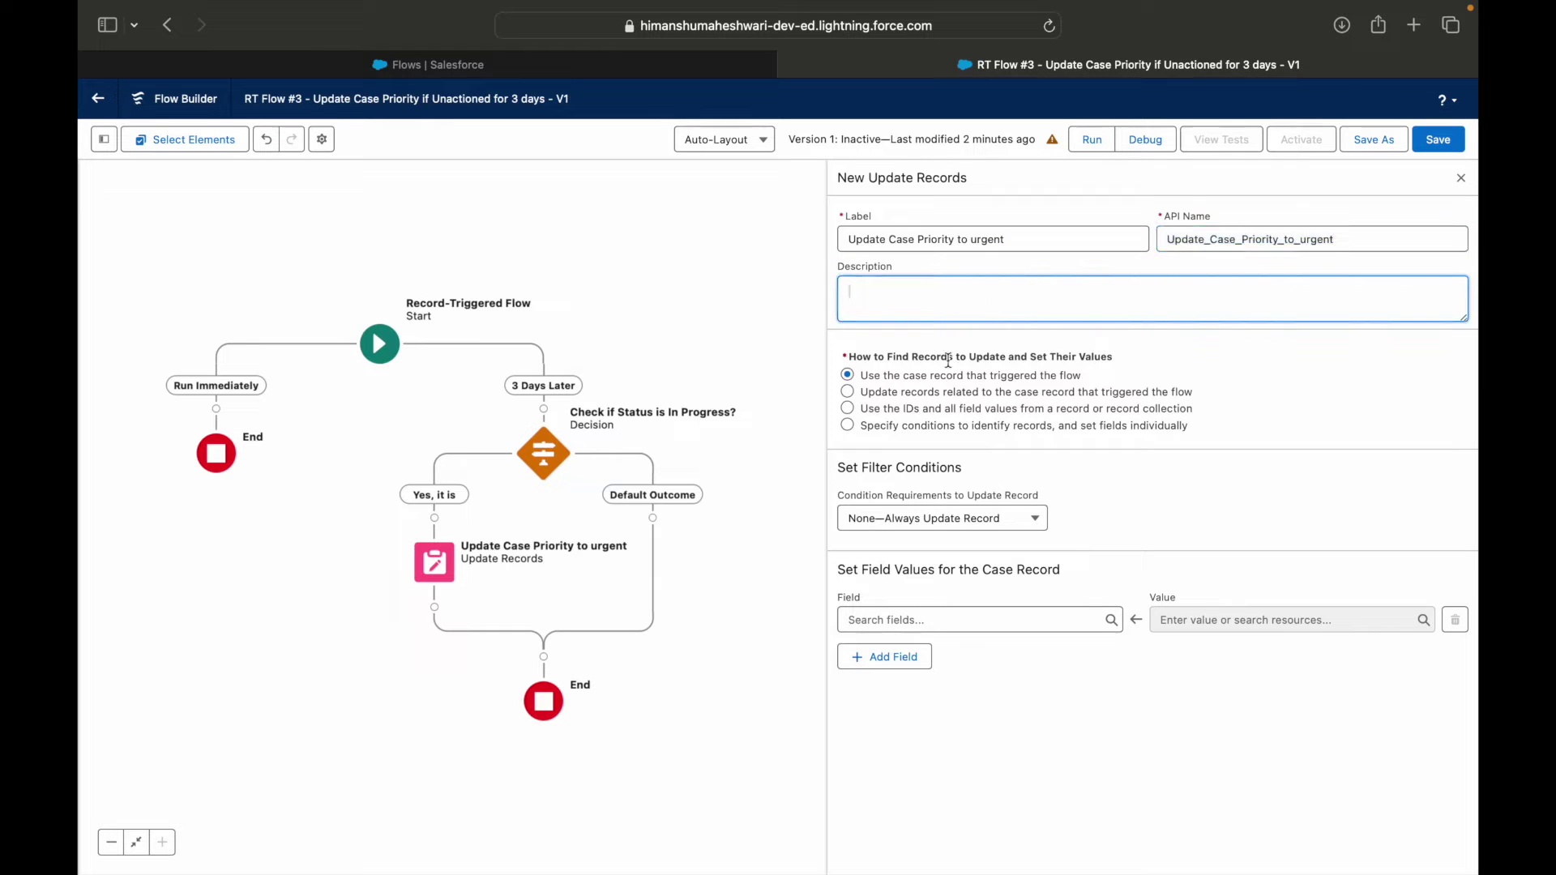
left_click(911, 360)
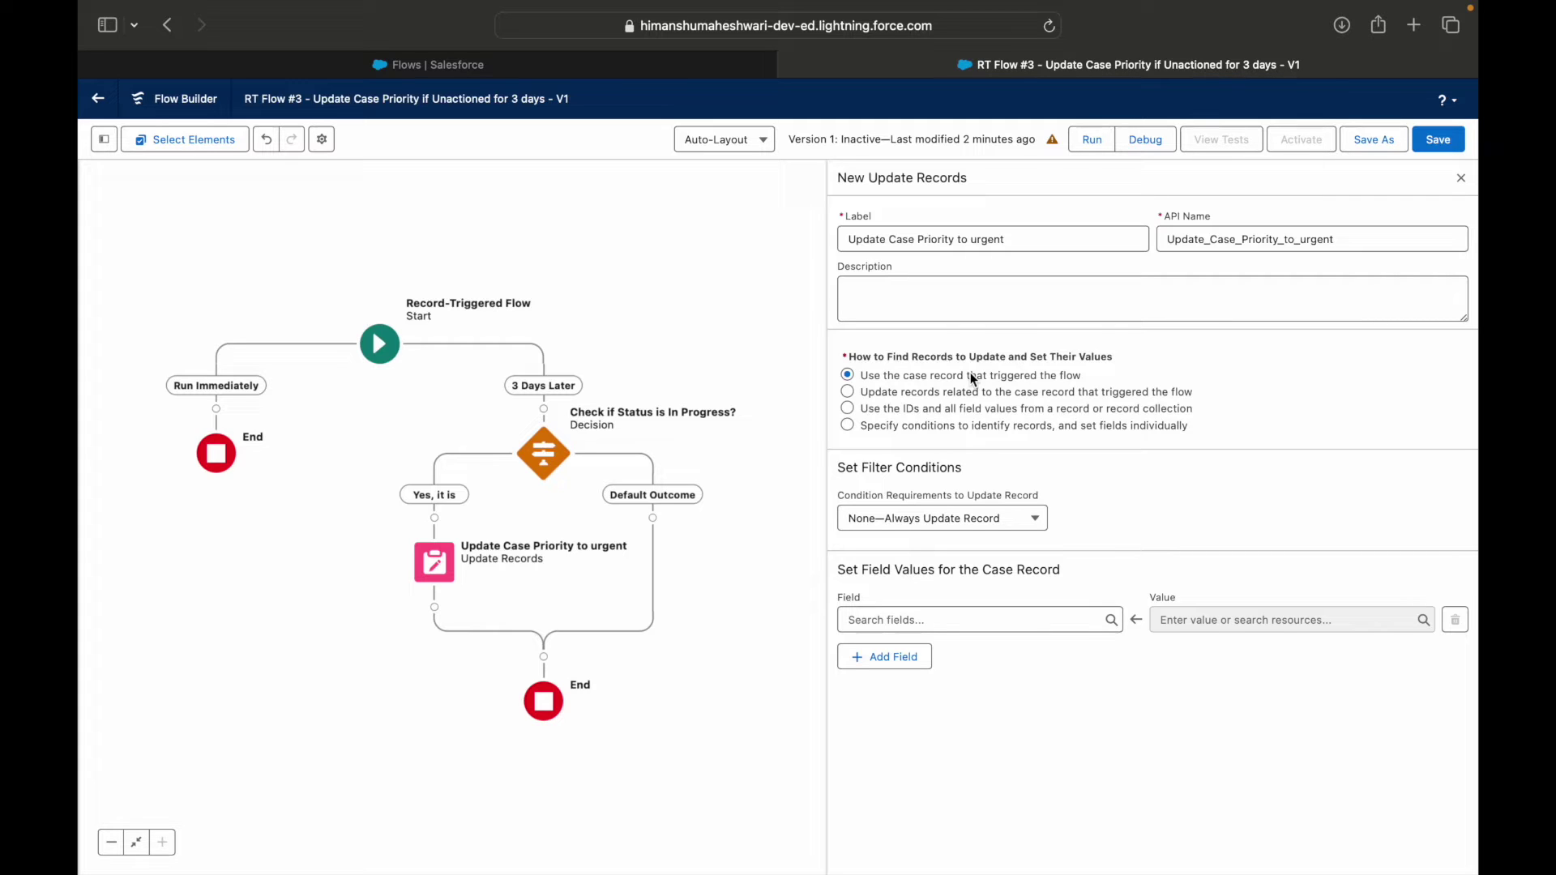
Set the case record's Priority field to High in the update element
left_click(892, 620)
type("Prio")
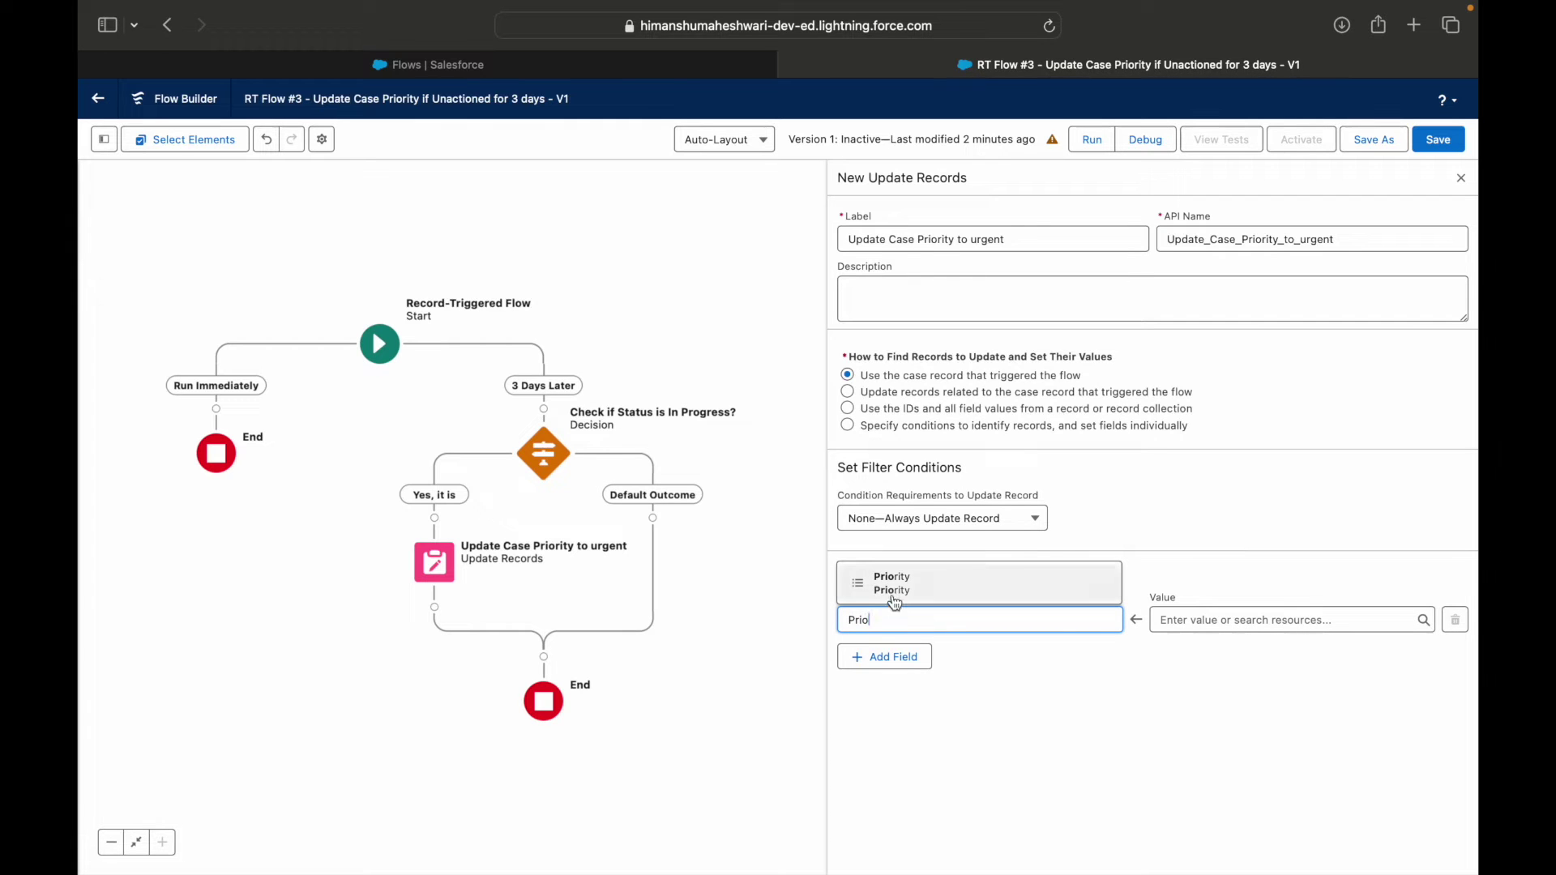
left_click(1009, 578)
left_click(1216, 614)
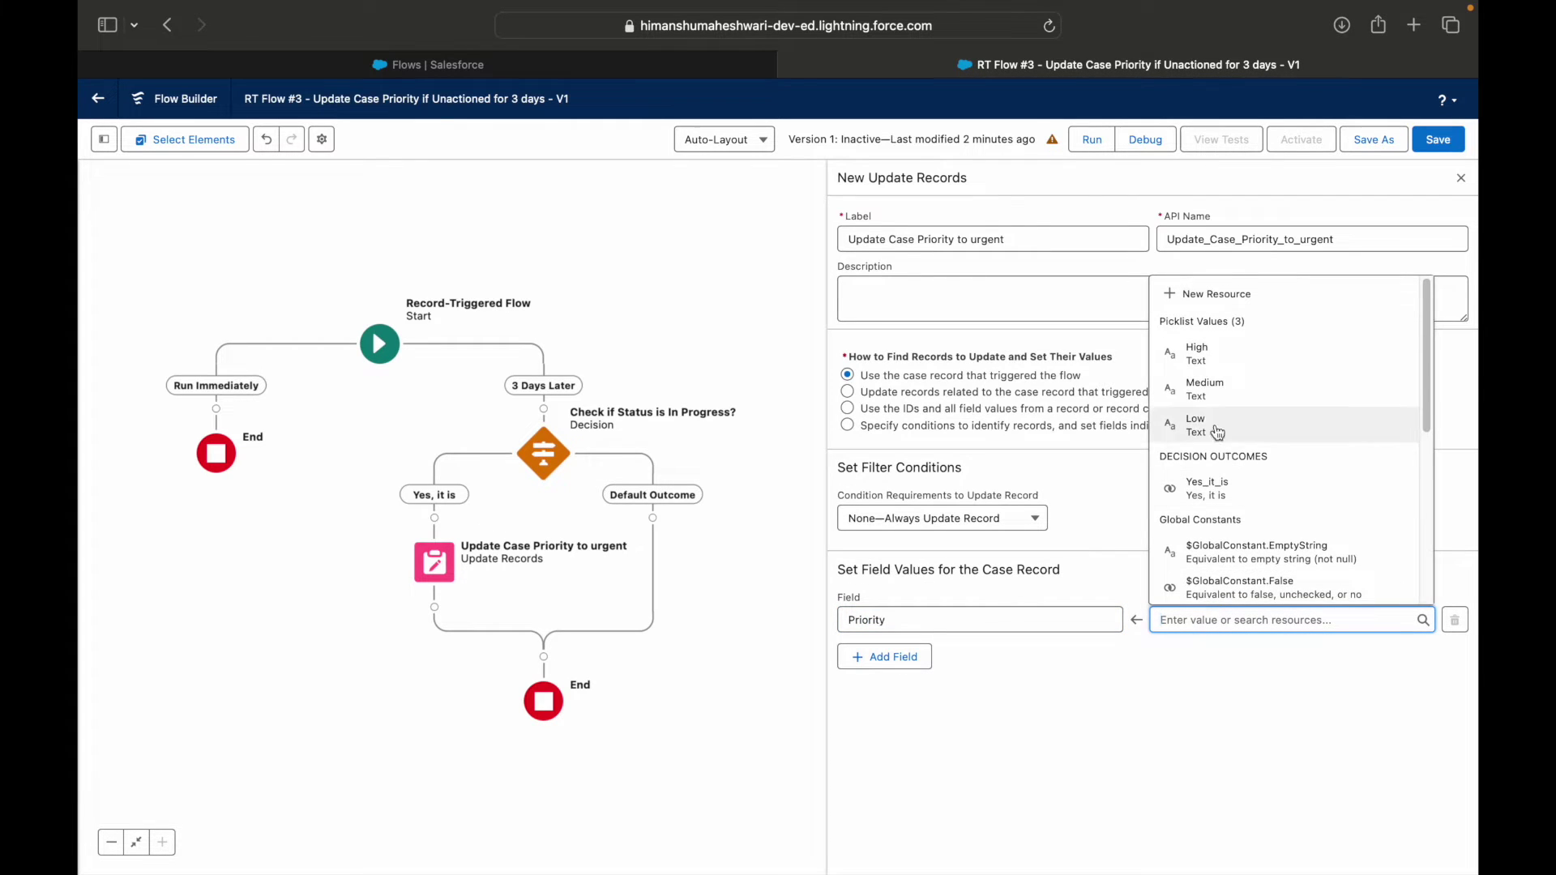
left_click(1210, 367)
left_click(1212, 570)
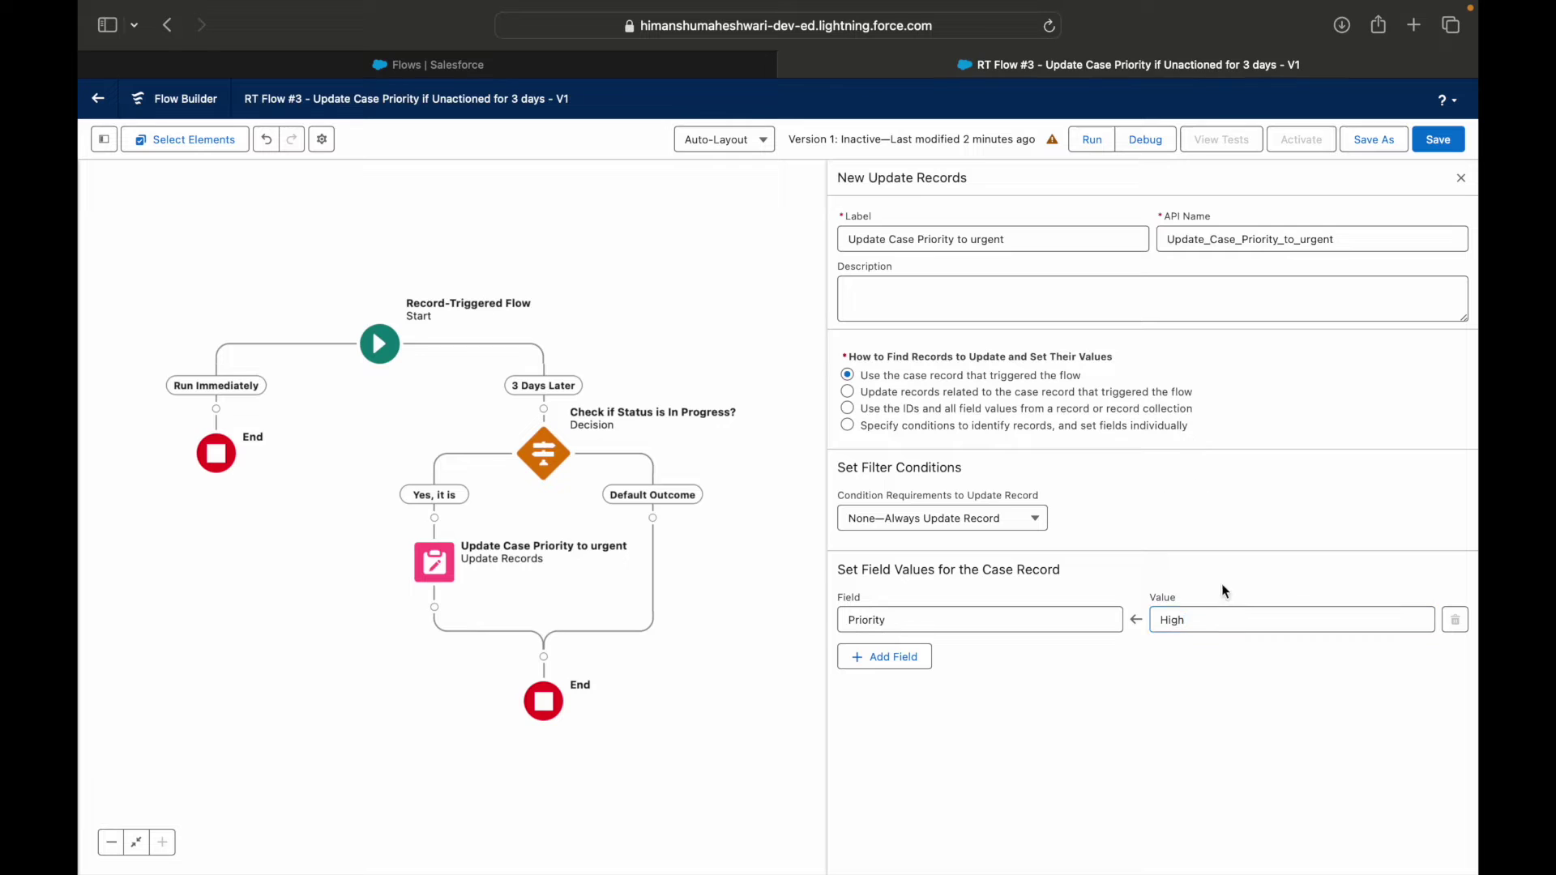
left_click(1199, 616)
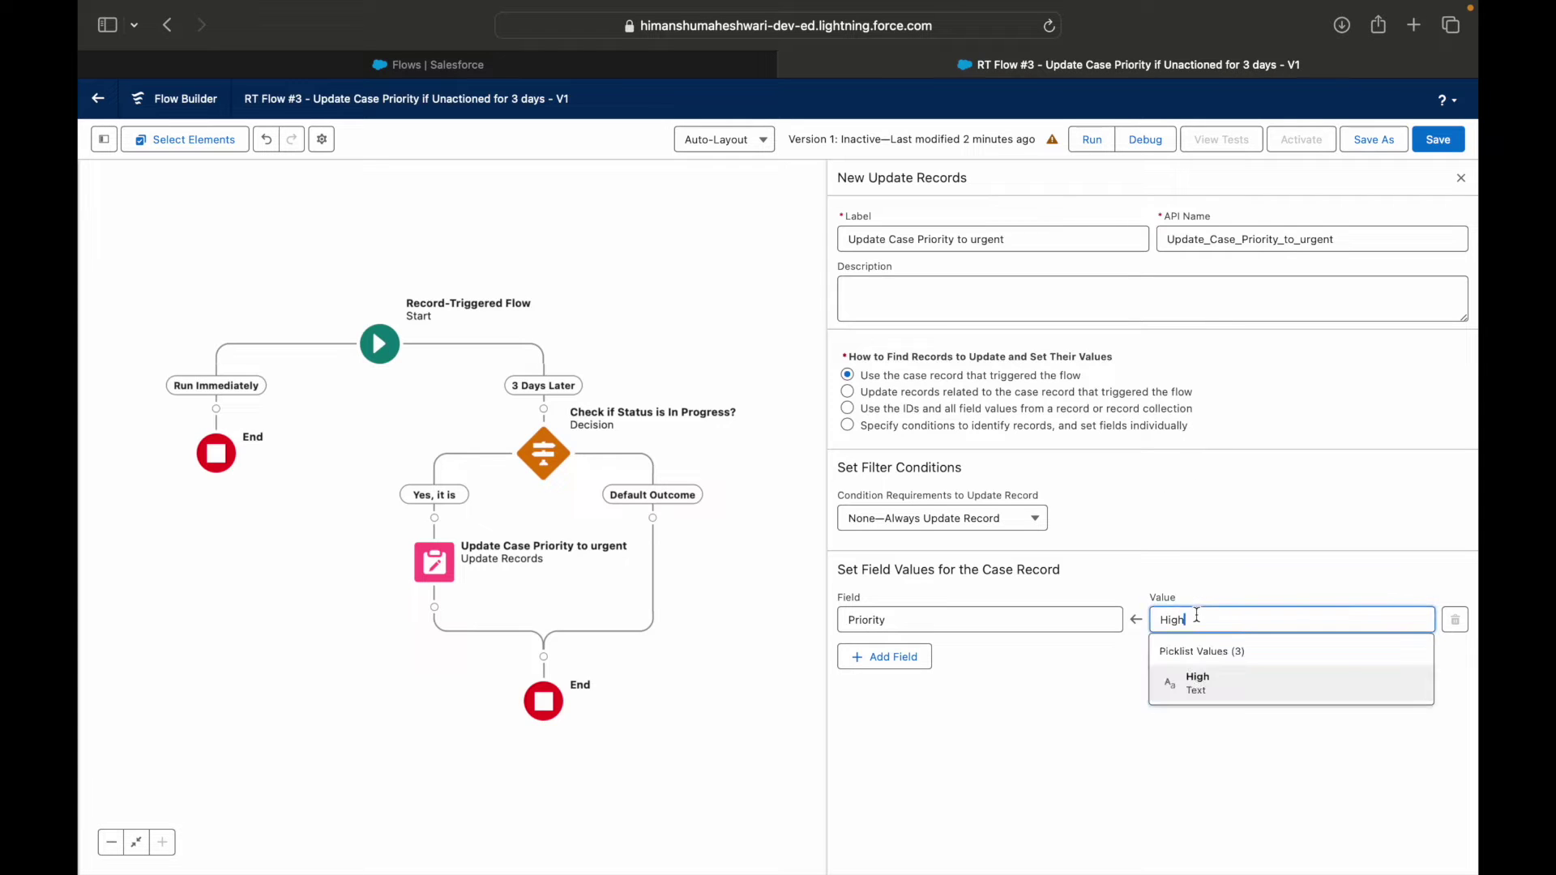
left_click(1154, 580)
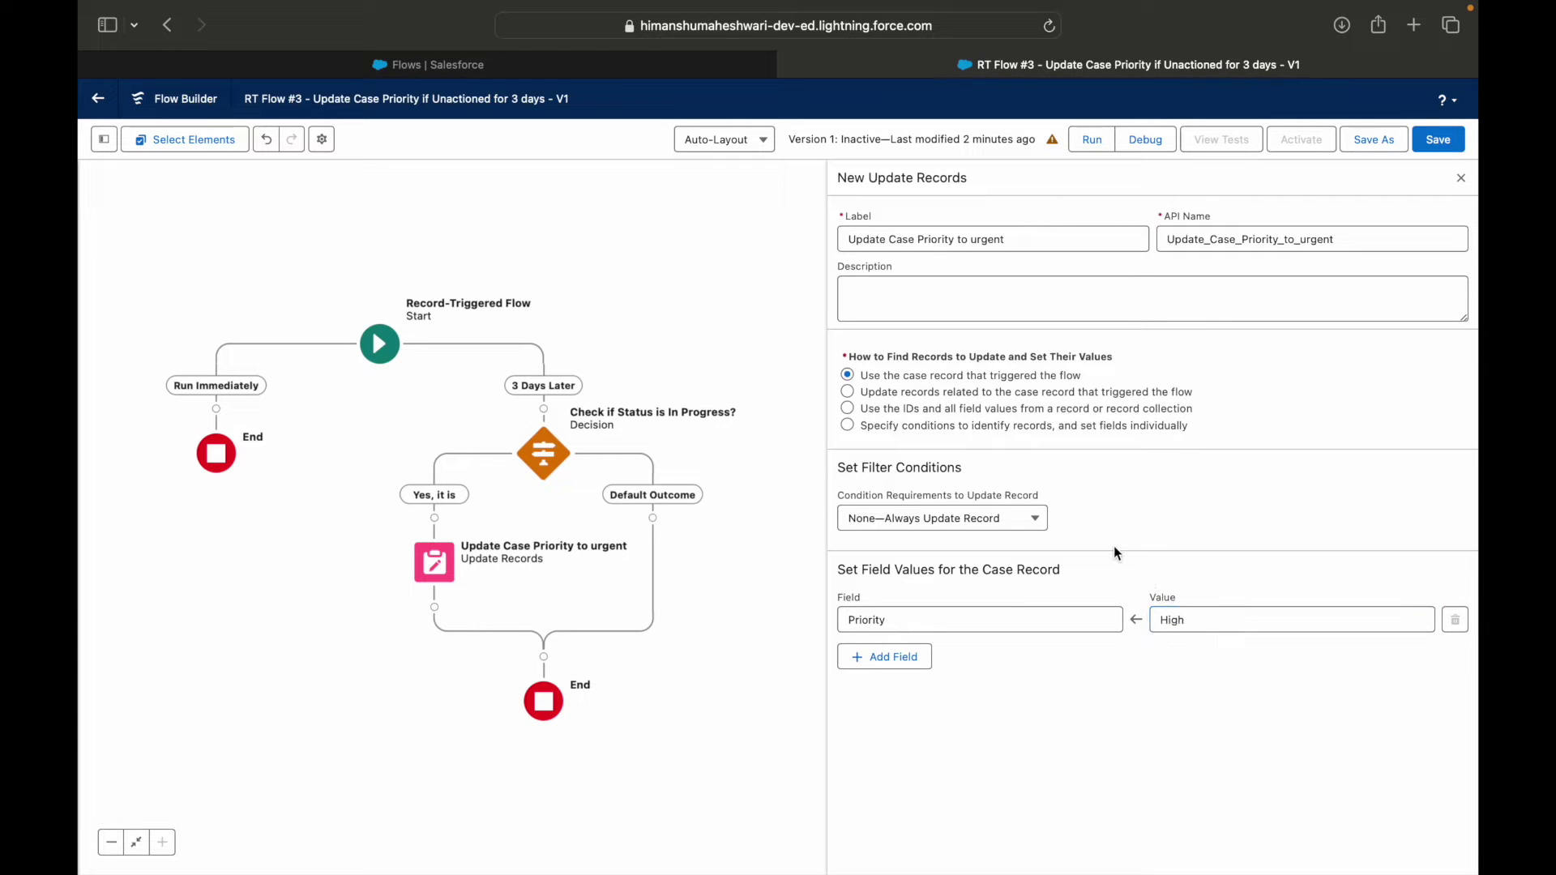
left_click(993, 393)
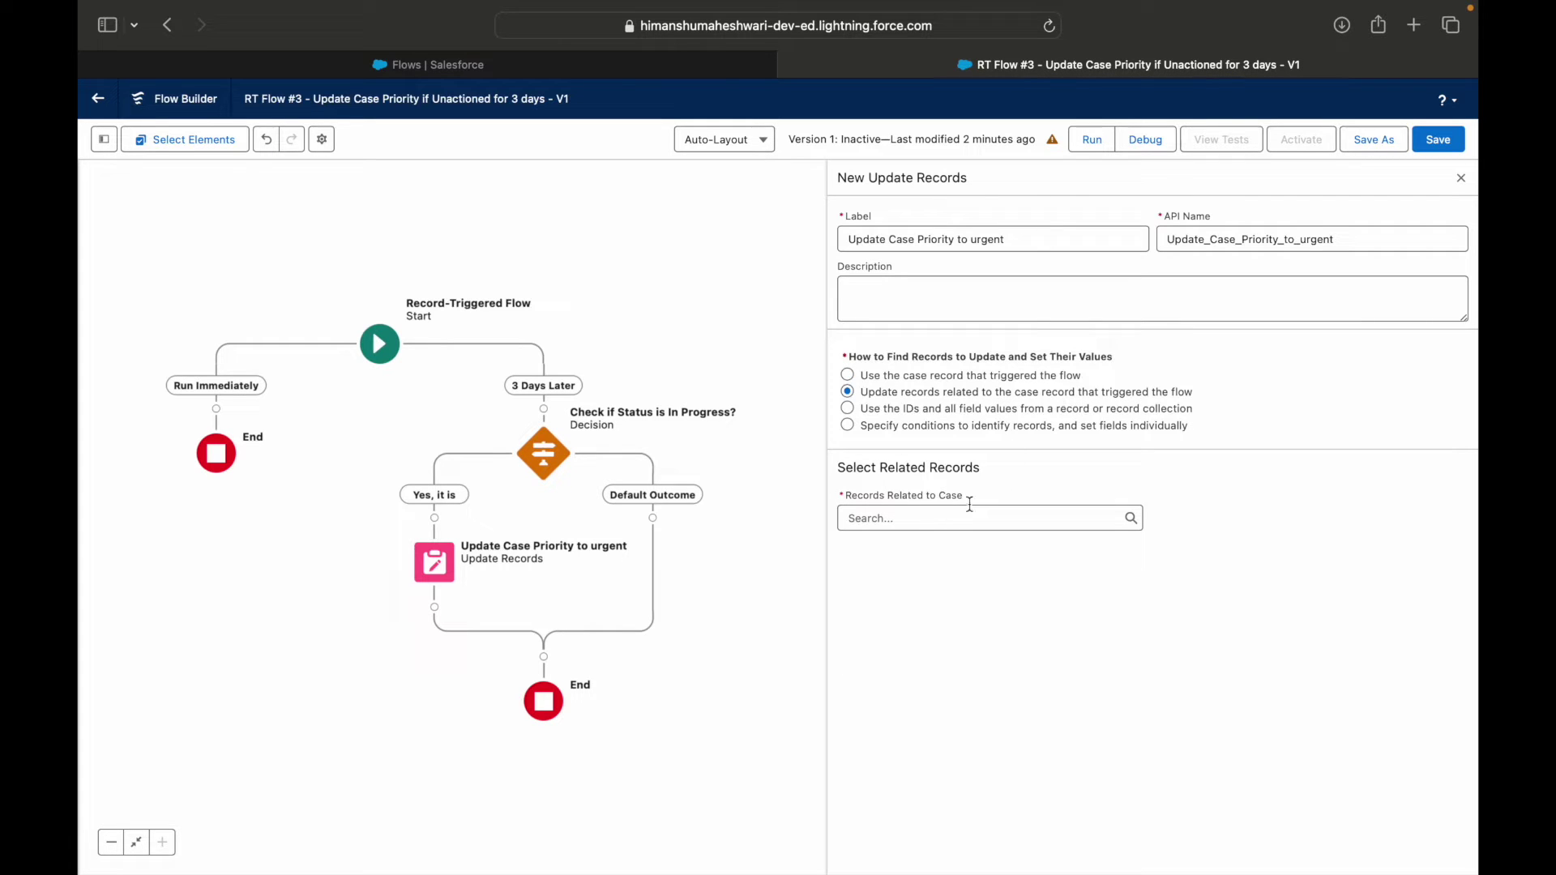
left_click(956, 515)
left_click(922, 596)
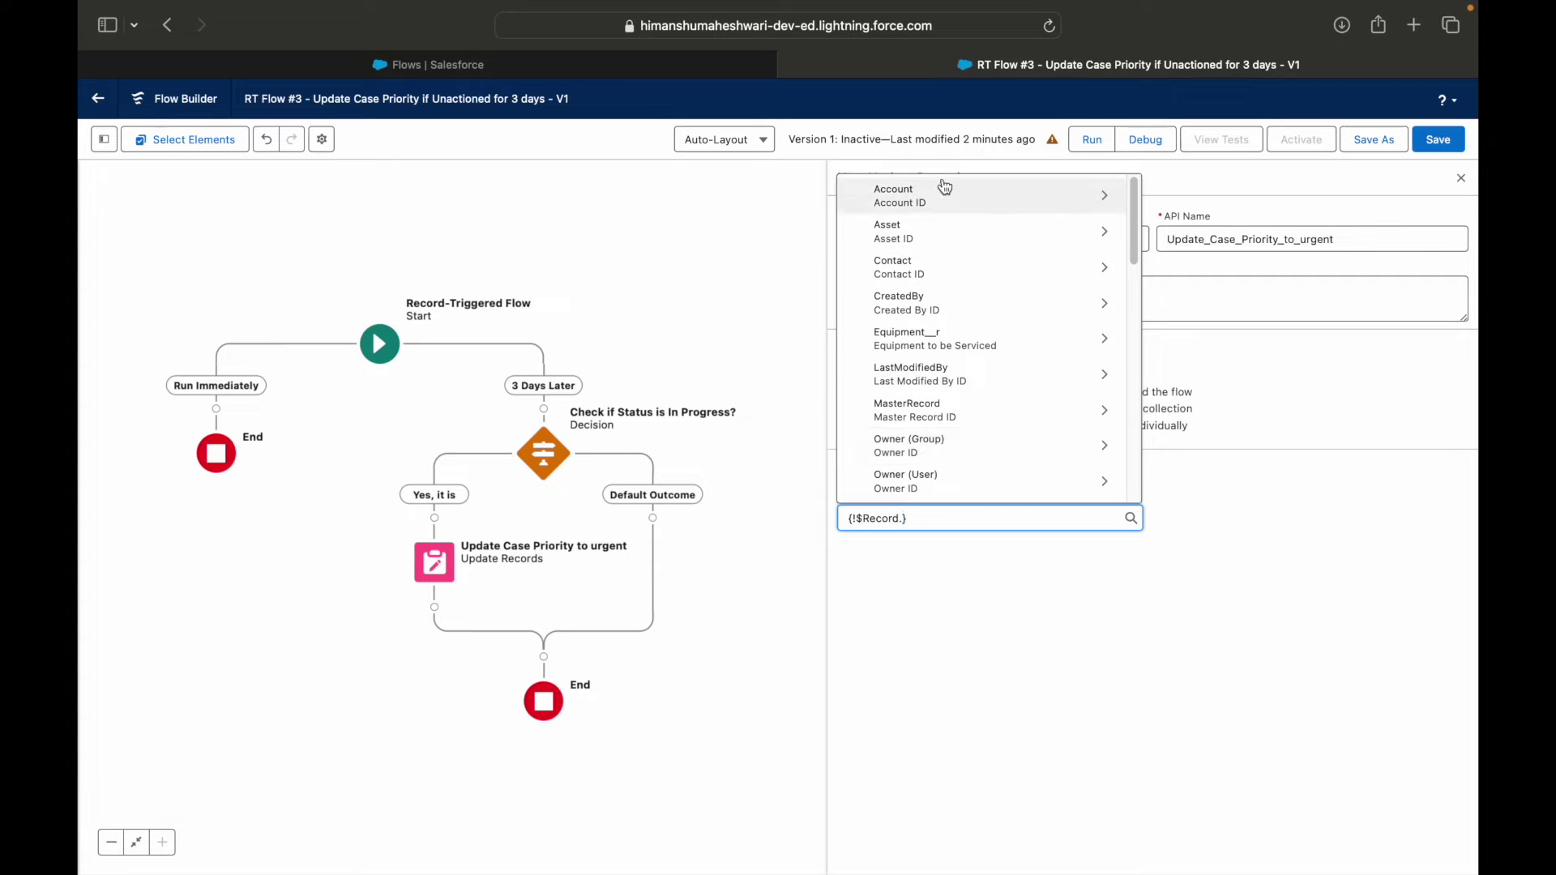
scroll(947, 462, "down", 4)
scroll(948, 397, "up", 4)
scroll(956, 462, "up", 1)
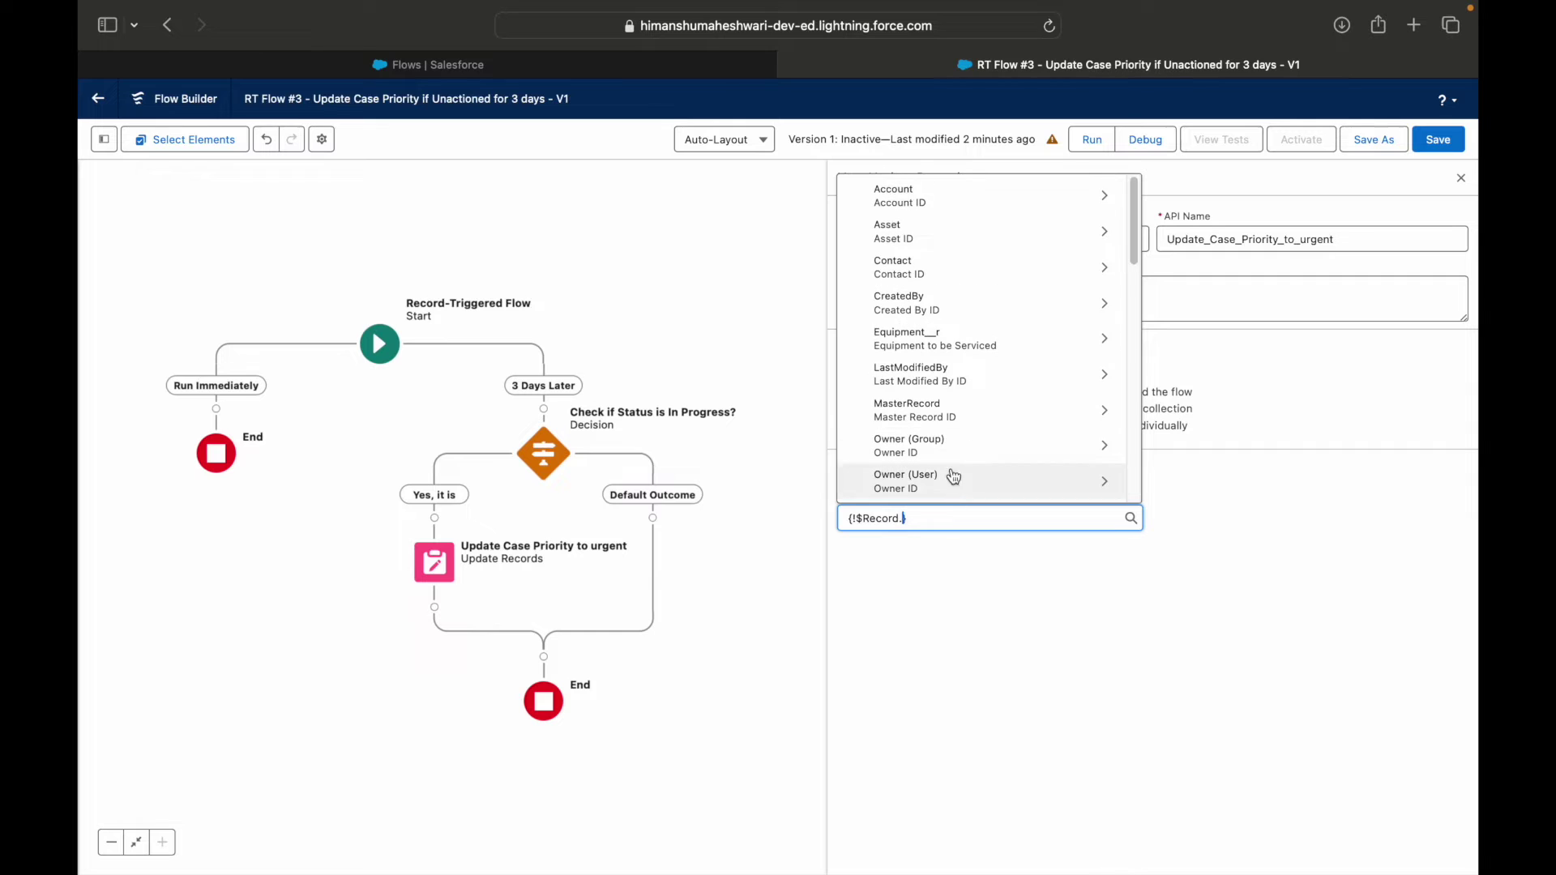
left_click(933, 196)
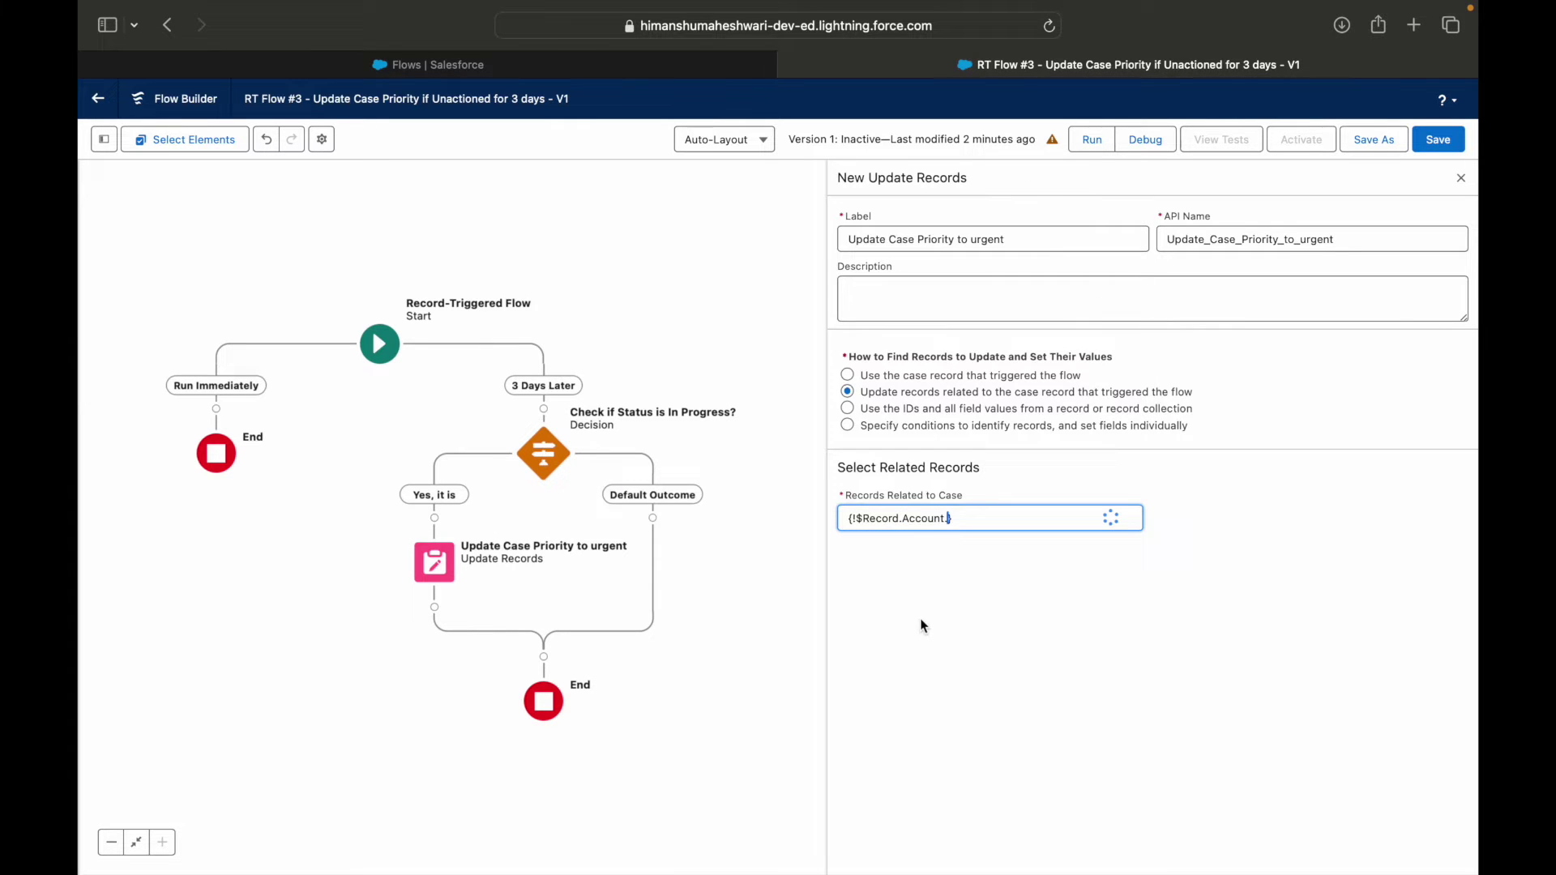
type("Id")
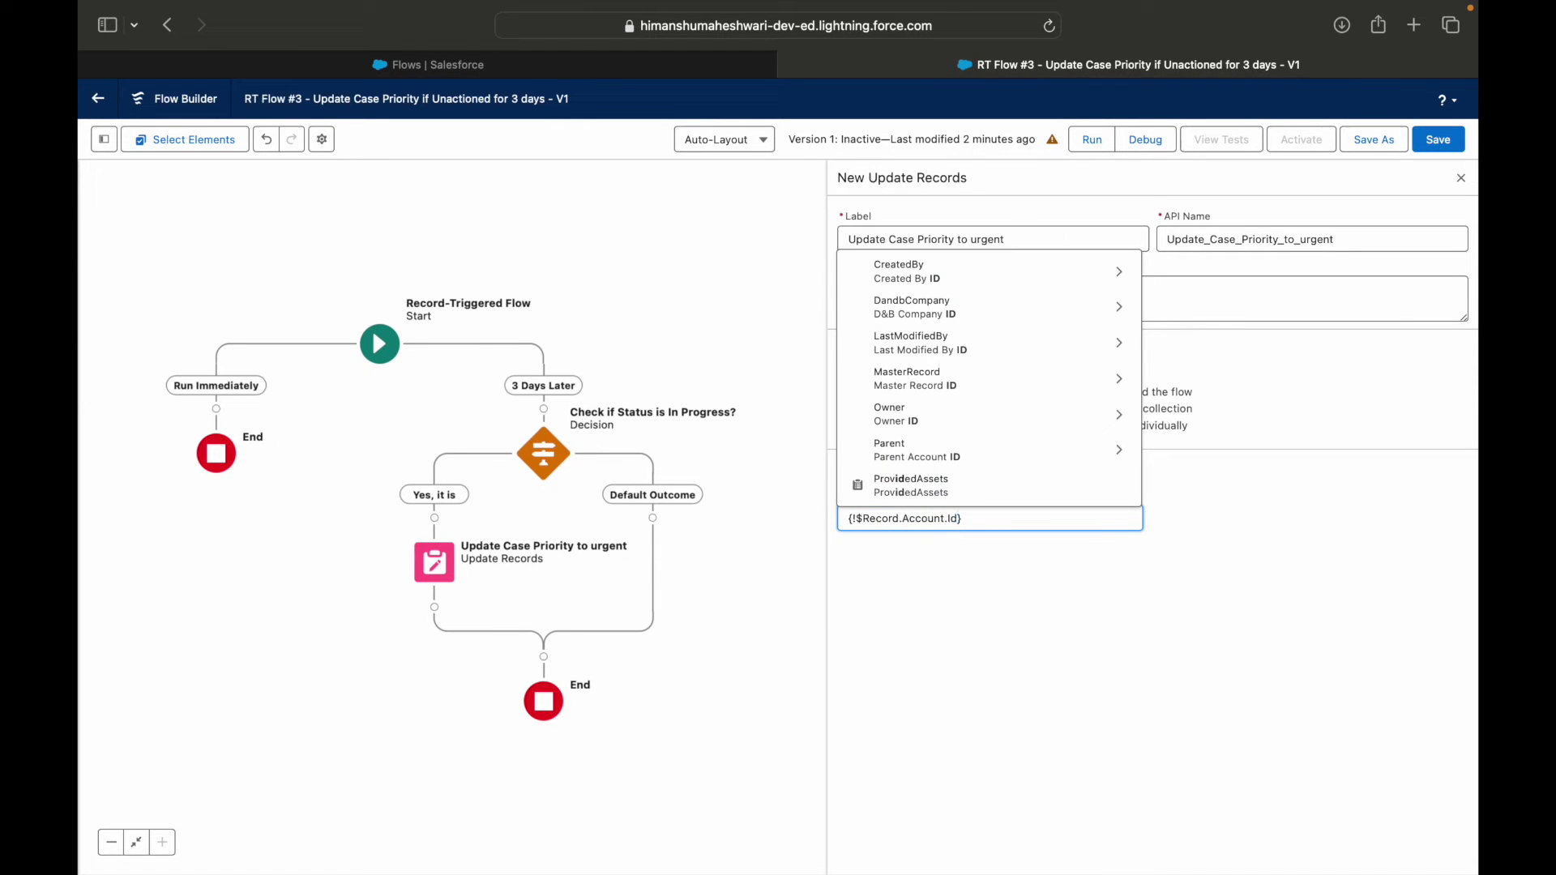
key("BackSpace")
key("BackSpace")
key("BackSpace")
left_click(955, 683)
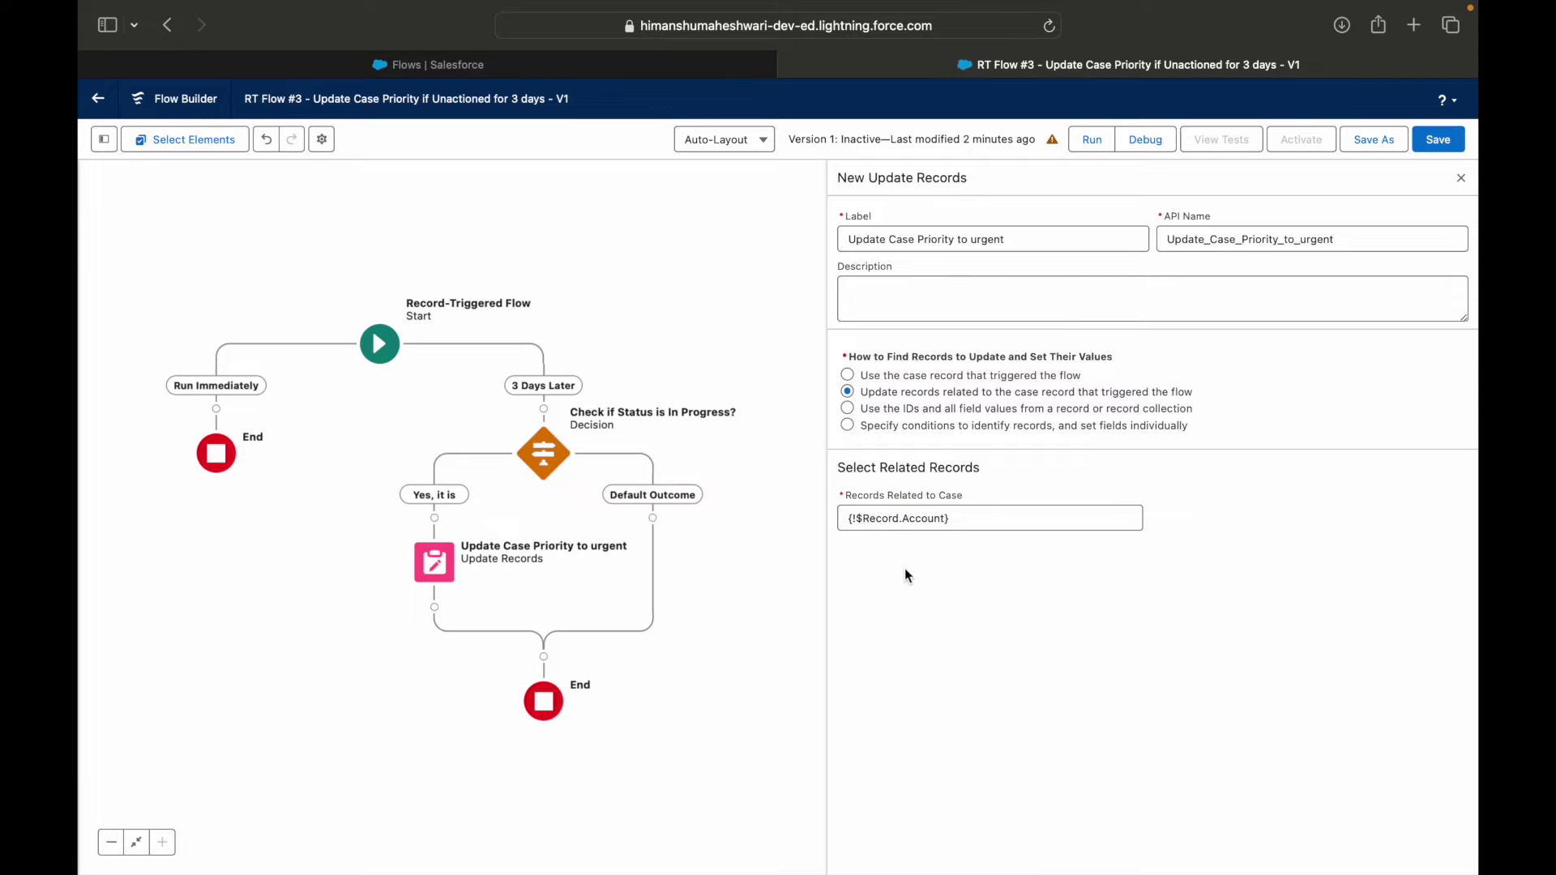
left_click(980, 515)
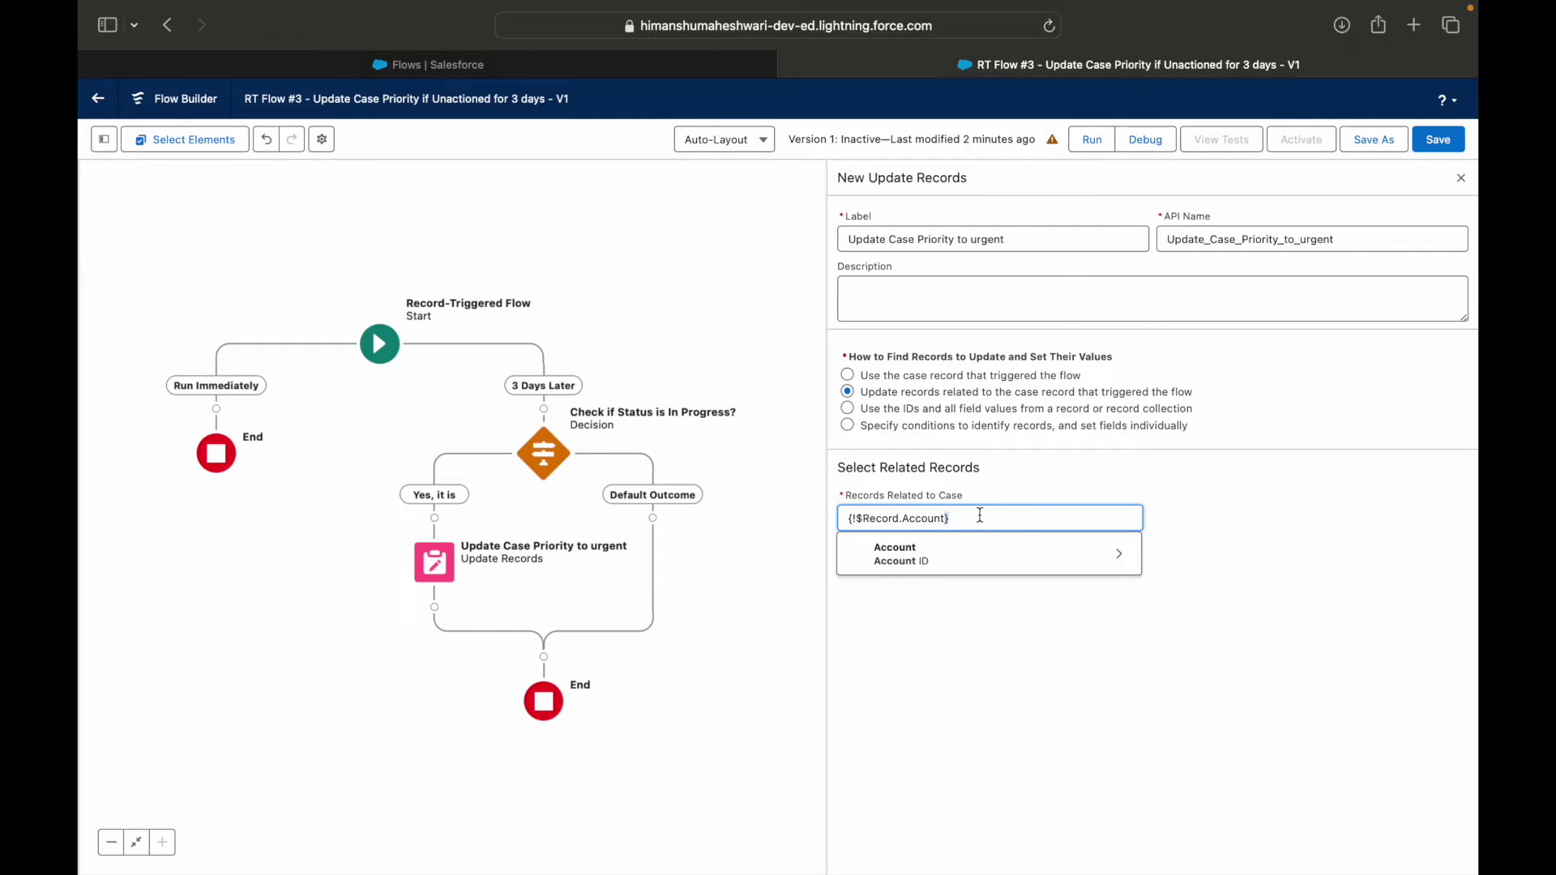
key("super+a")
key("BackSpace")
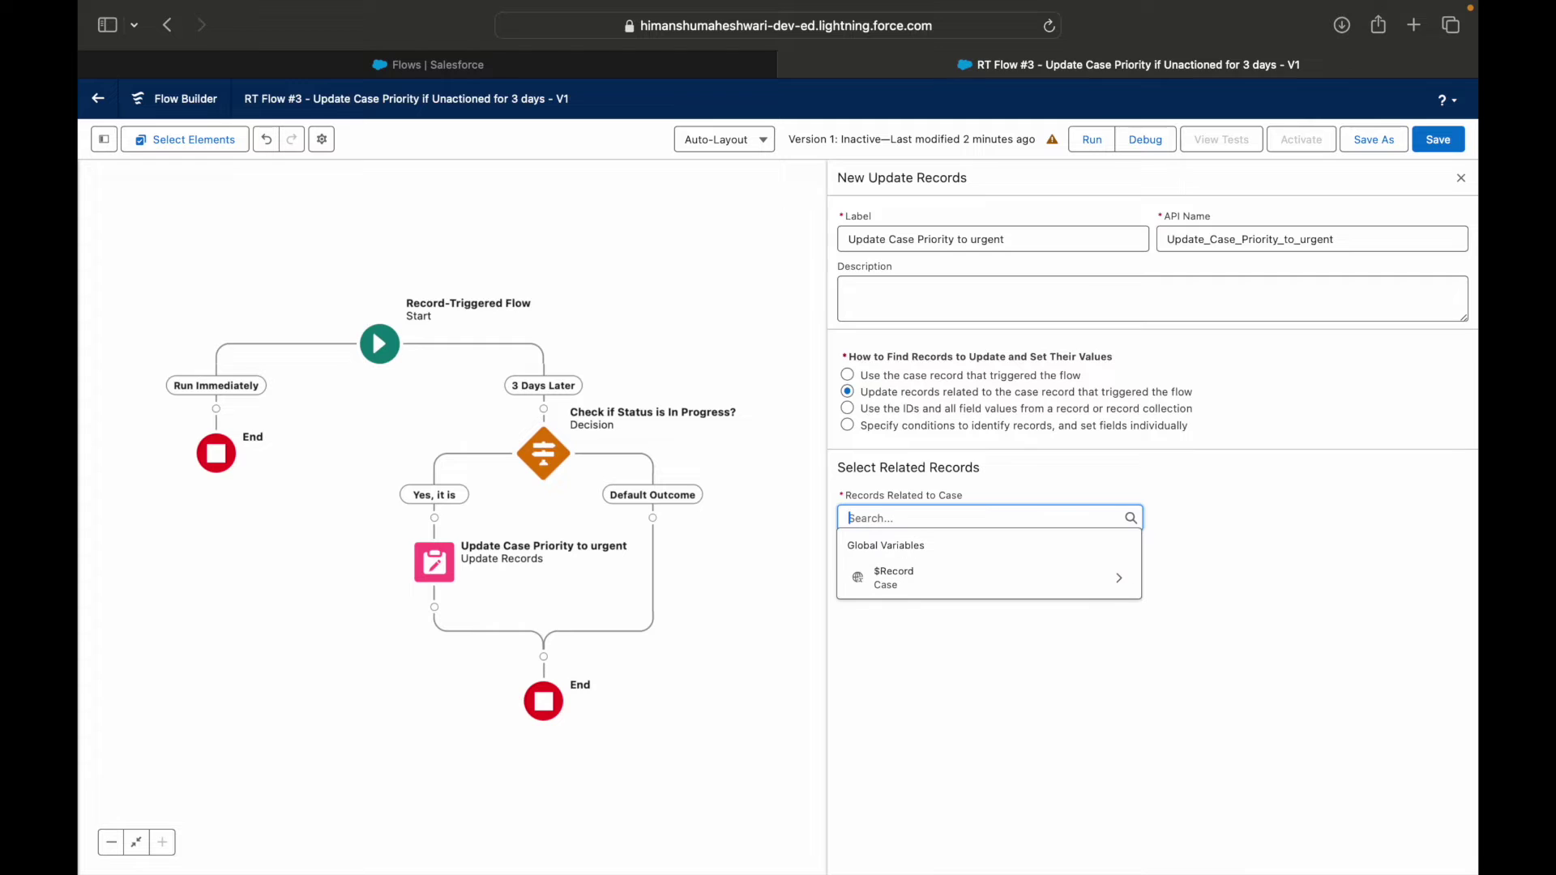
left_click(1302, 506)
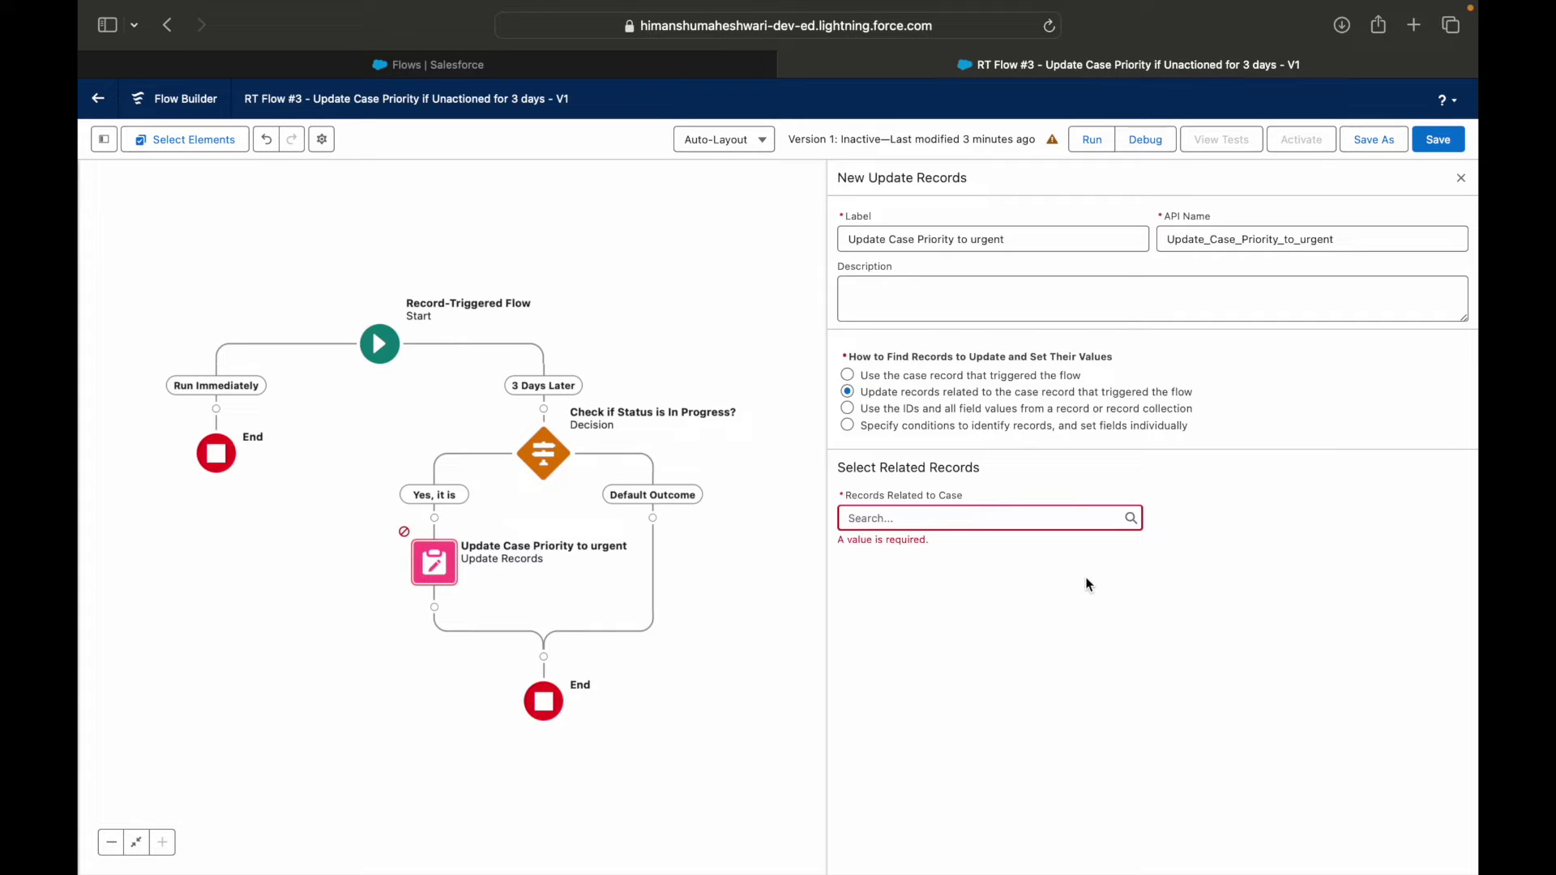
Switch the update element to specifying conditions to identify records, with Case as the object
left_click(902, 425)
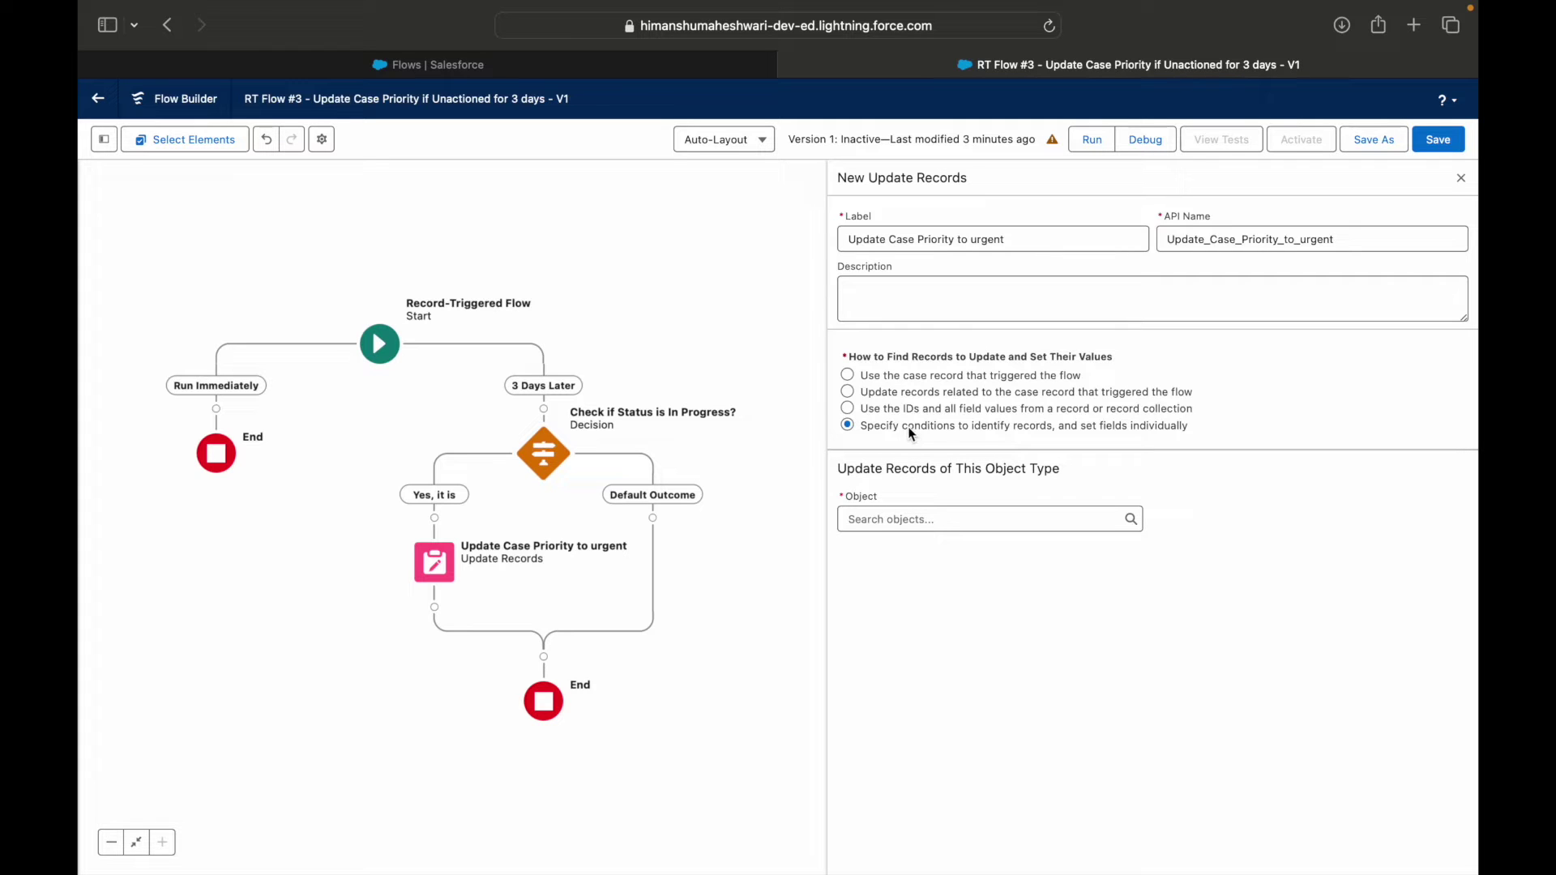
left_click(987, 520)
type("Case")
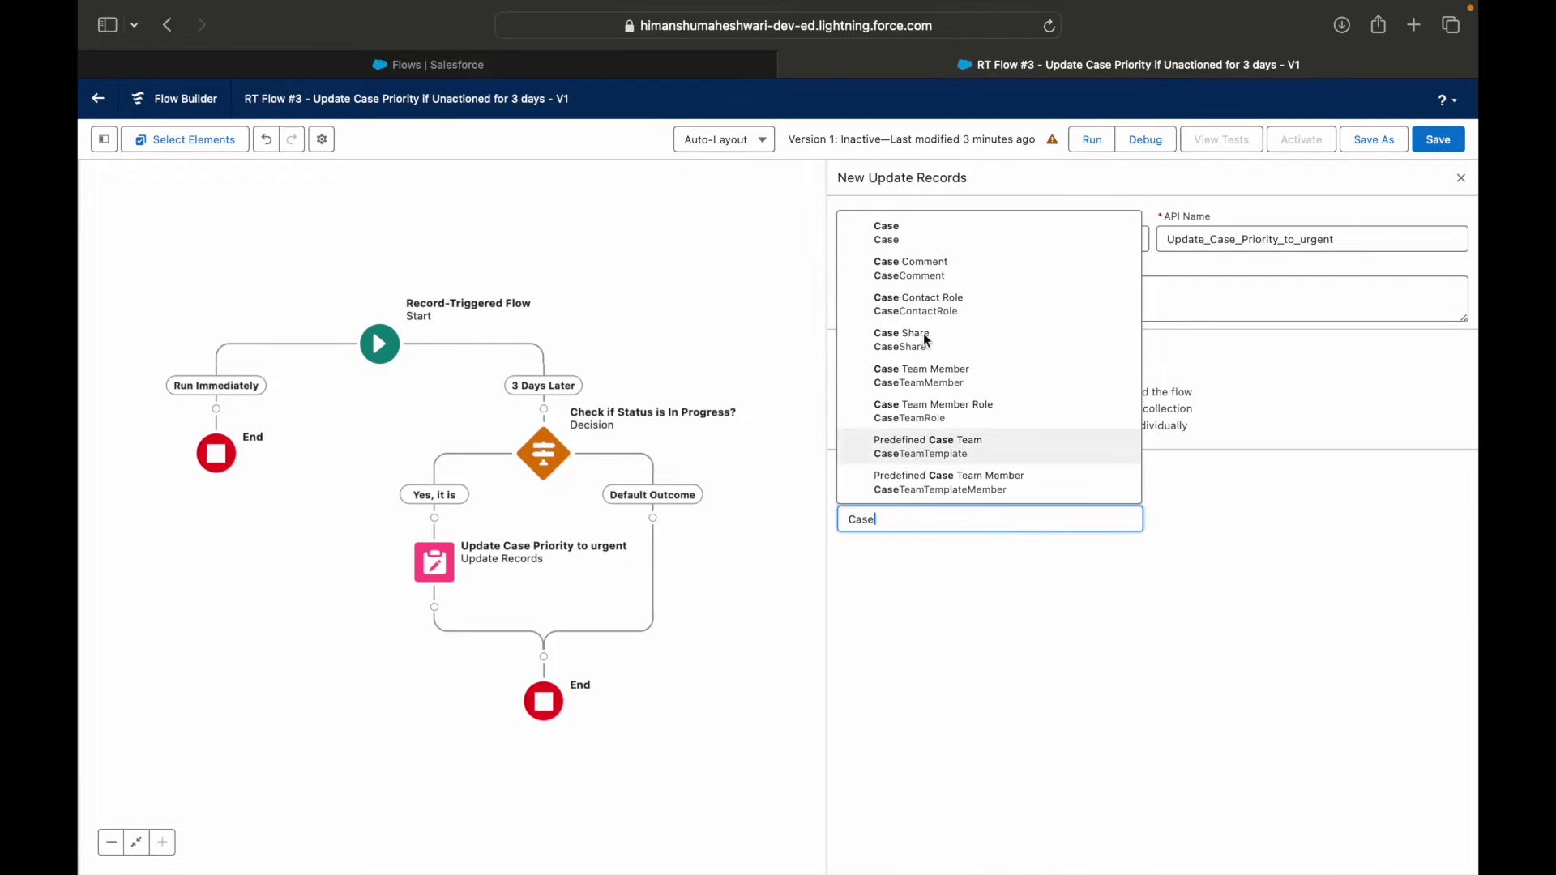
left_click(908, 235)
Filter the case records to update by Id Equals $Record > Case ID
left_click(940, 689)
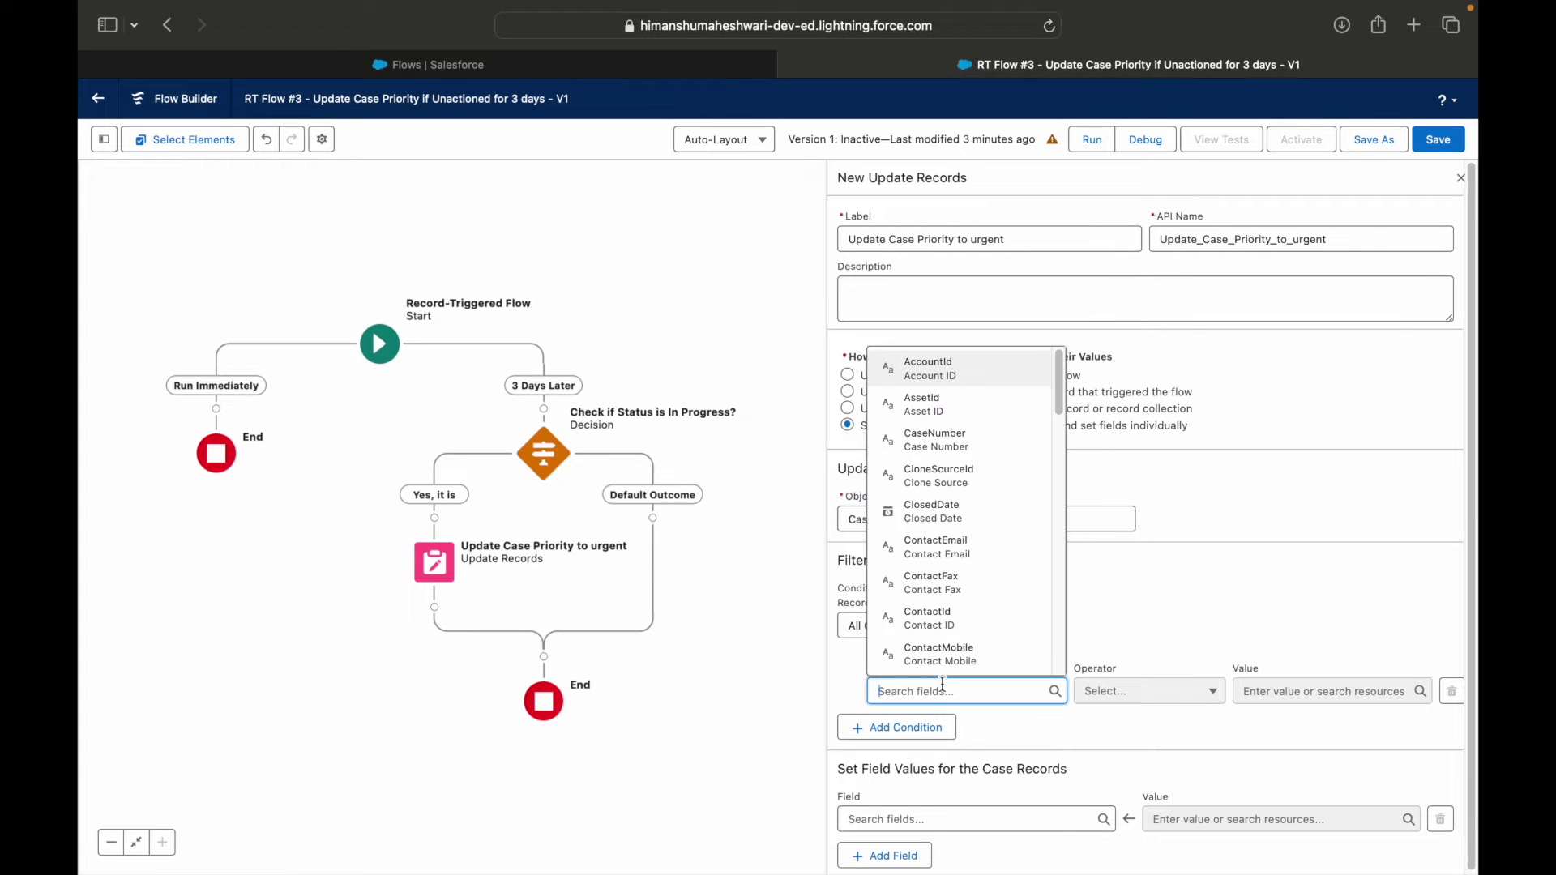
type("Id")
left_click(916, 547)
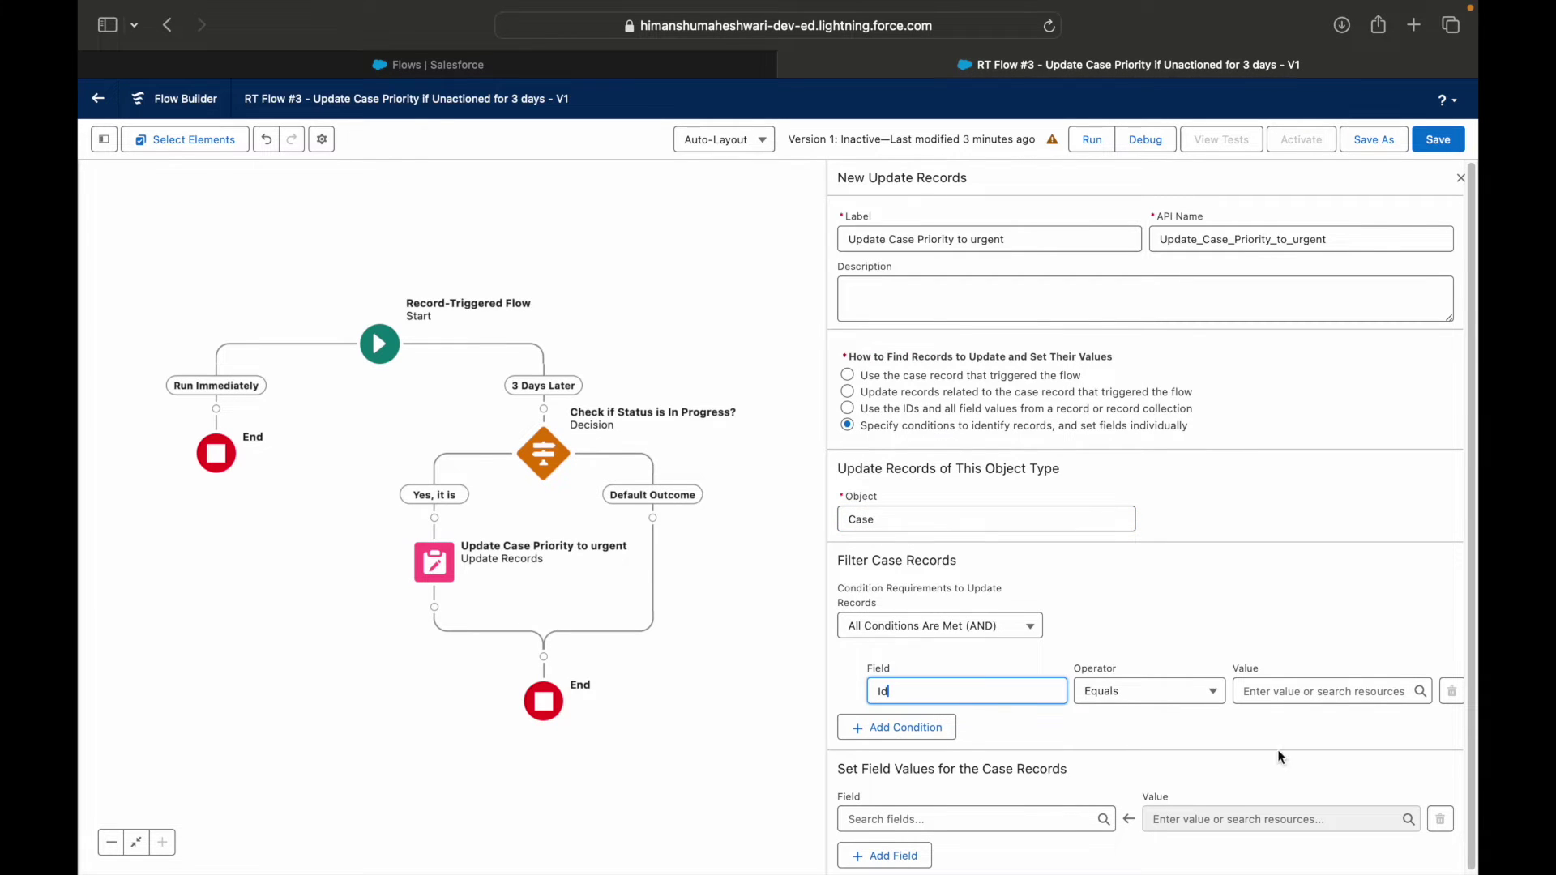
left_click(1262, 691)
type("$Record.")
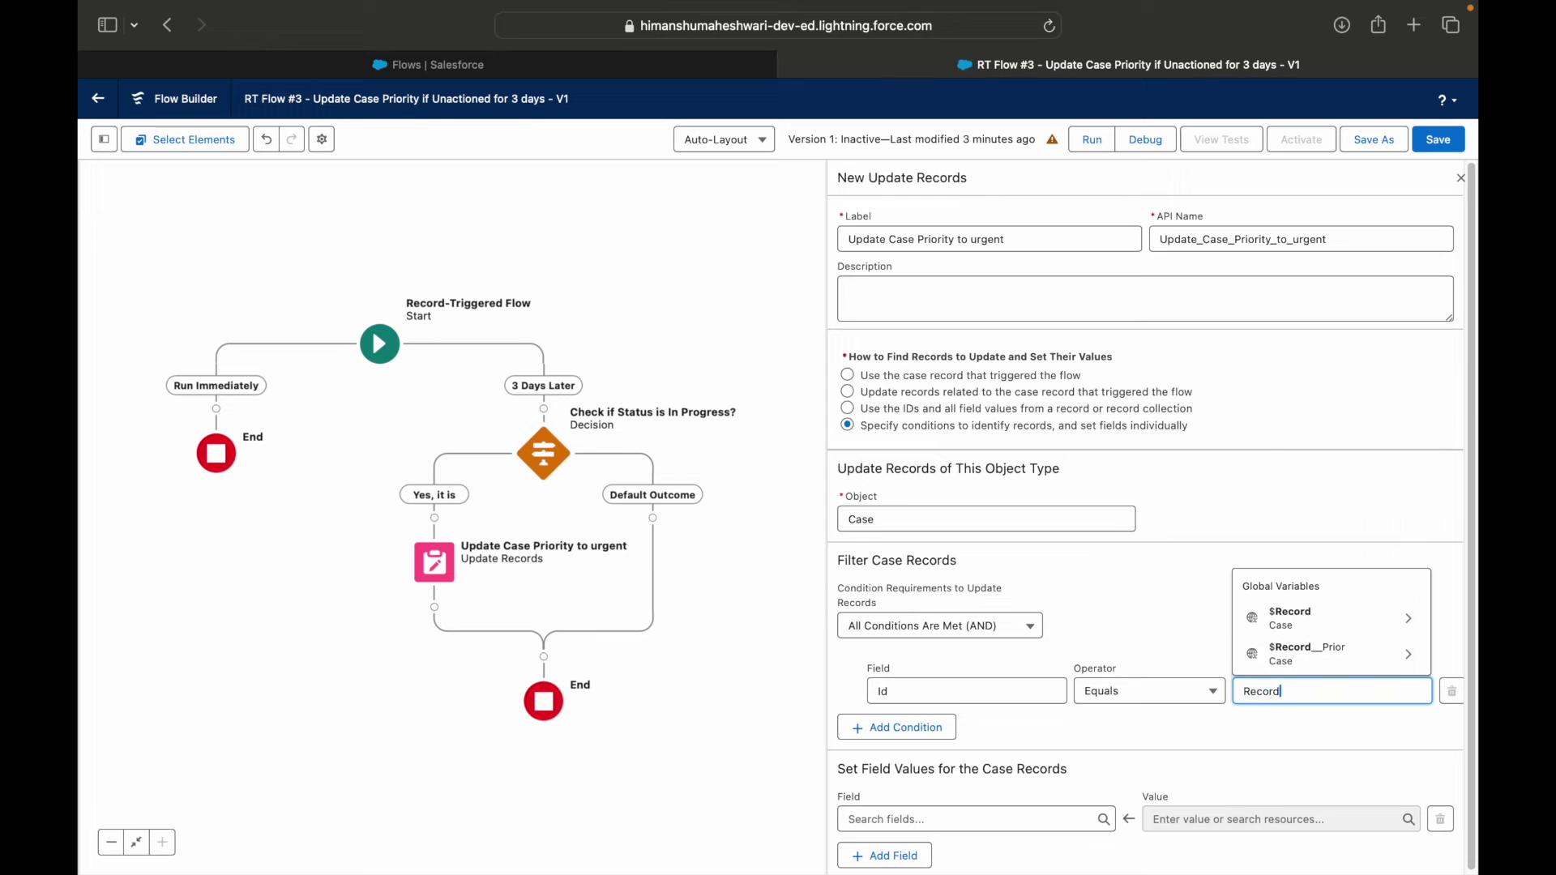
scroll(1330, 511, "down", 3)
left_click(1314, 619)
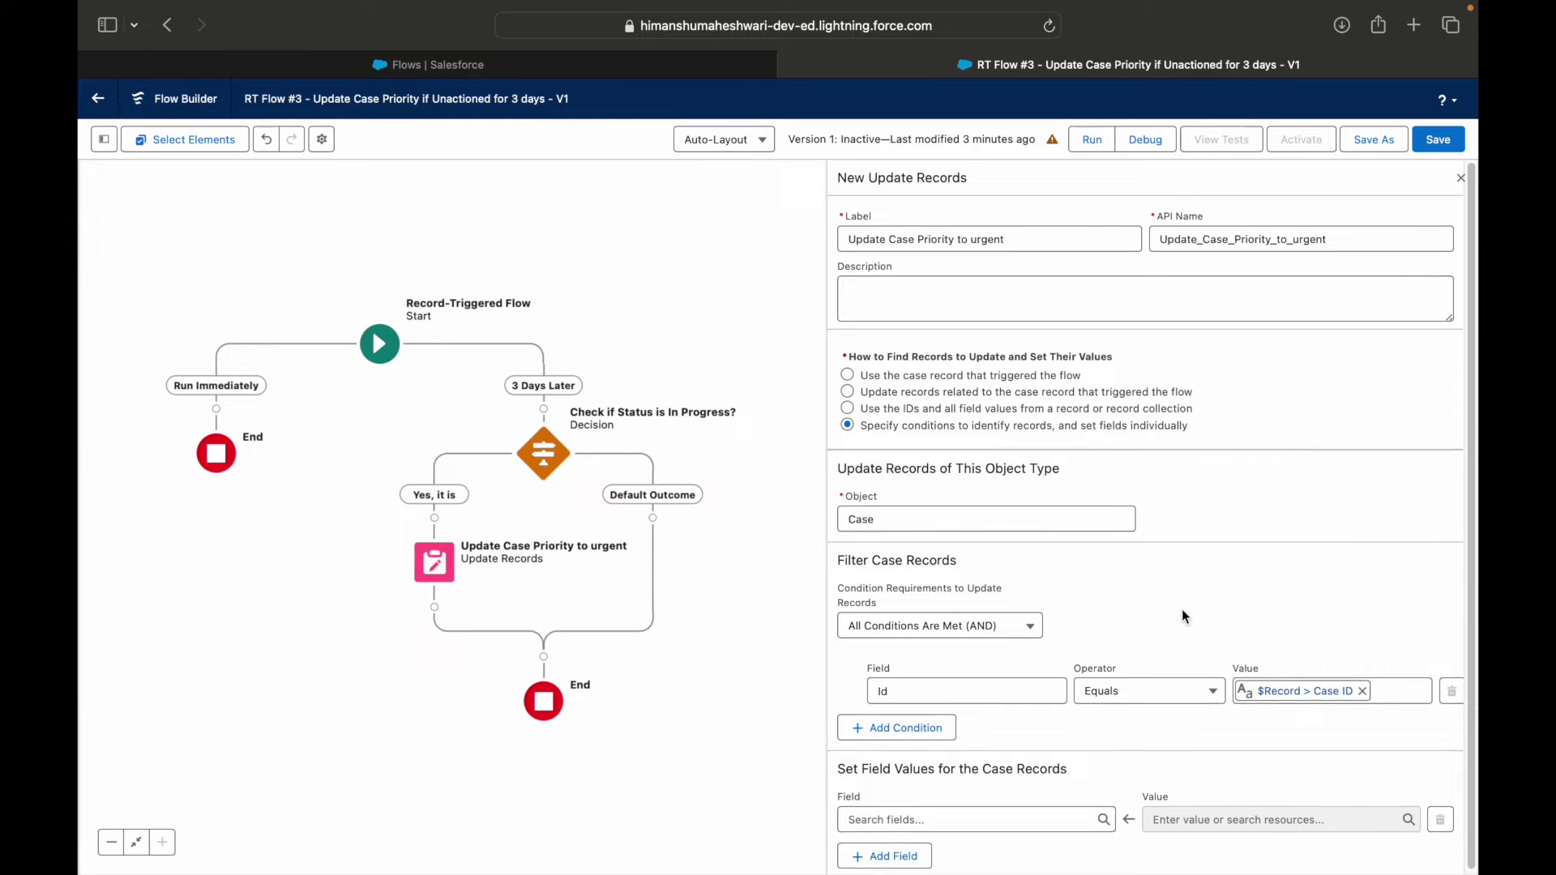
Set the Priority field value to High for the matching case records and save the flow
left_click(902, 816)
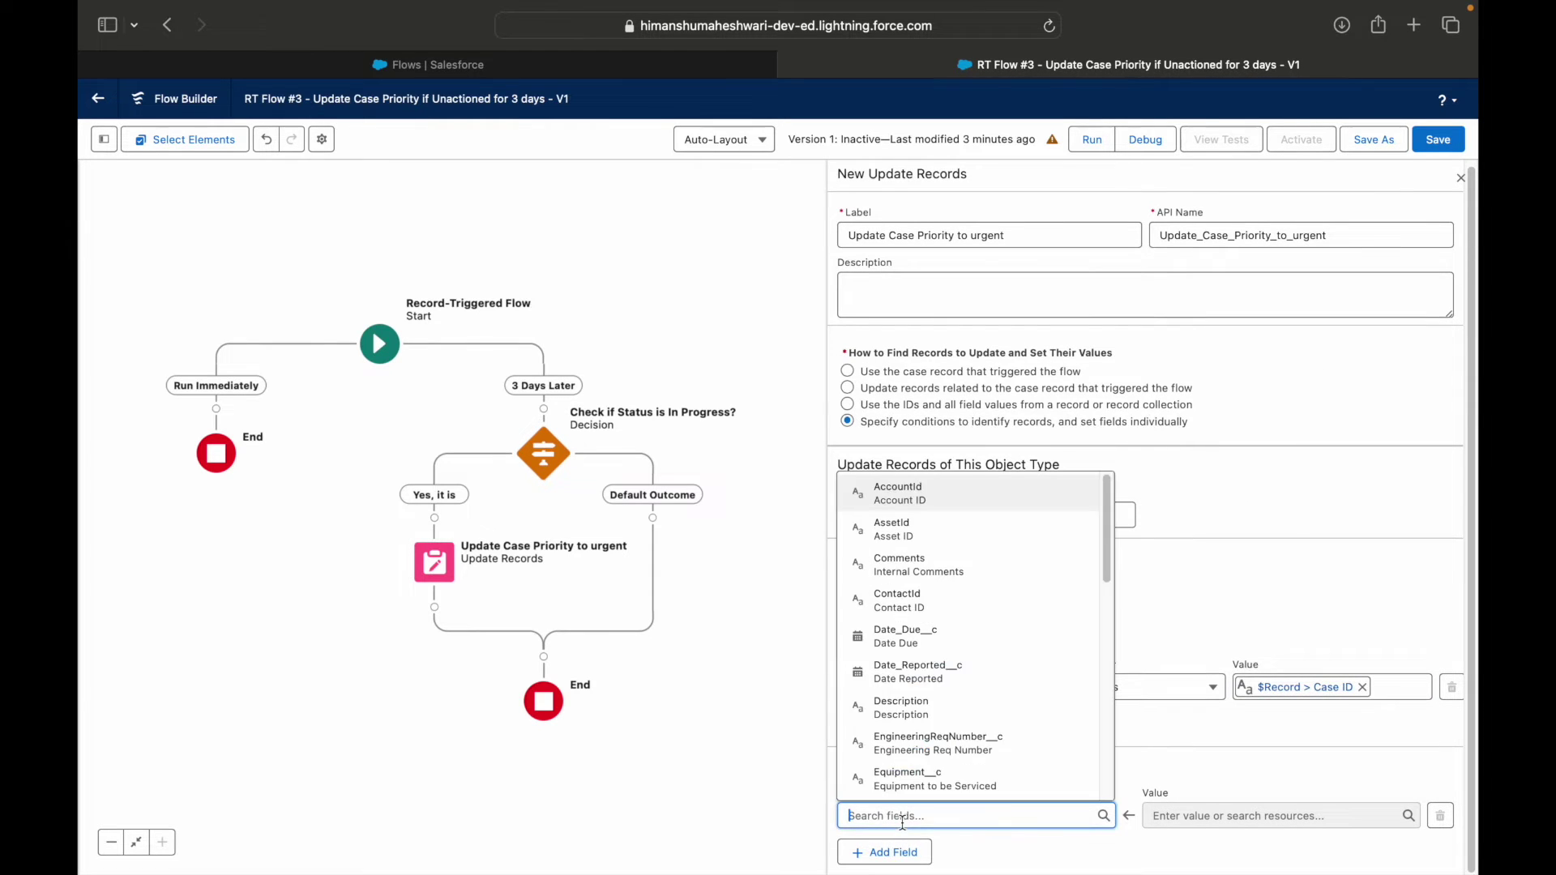
type("Priority")
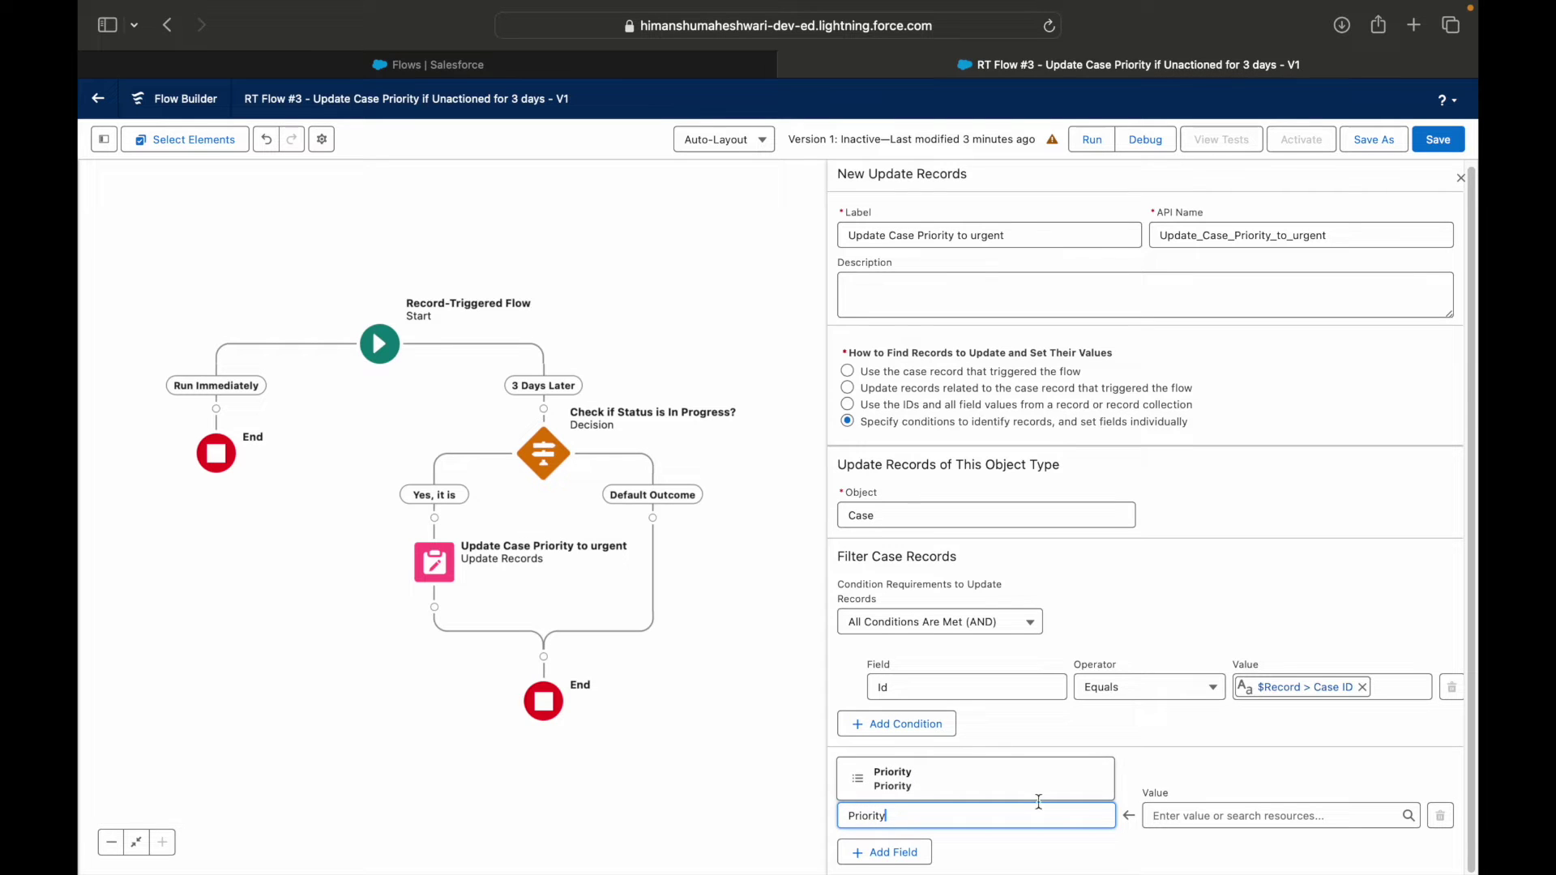
left_click(1040, 798)
left_click(1185, 816)
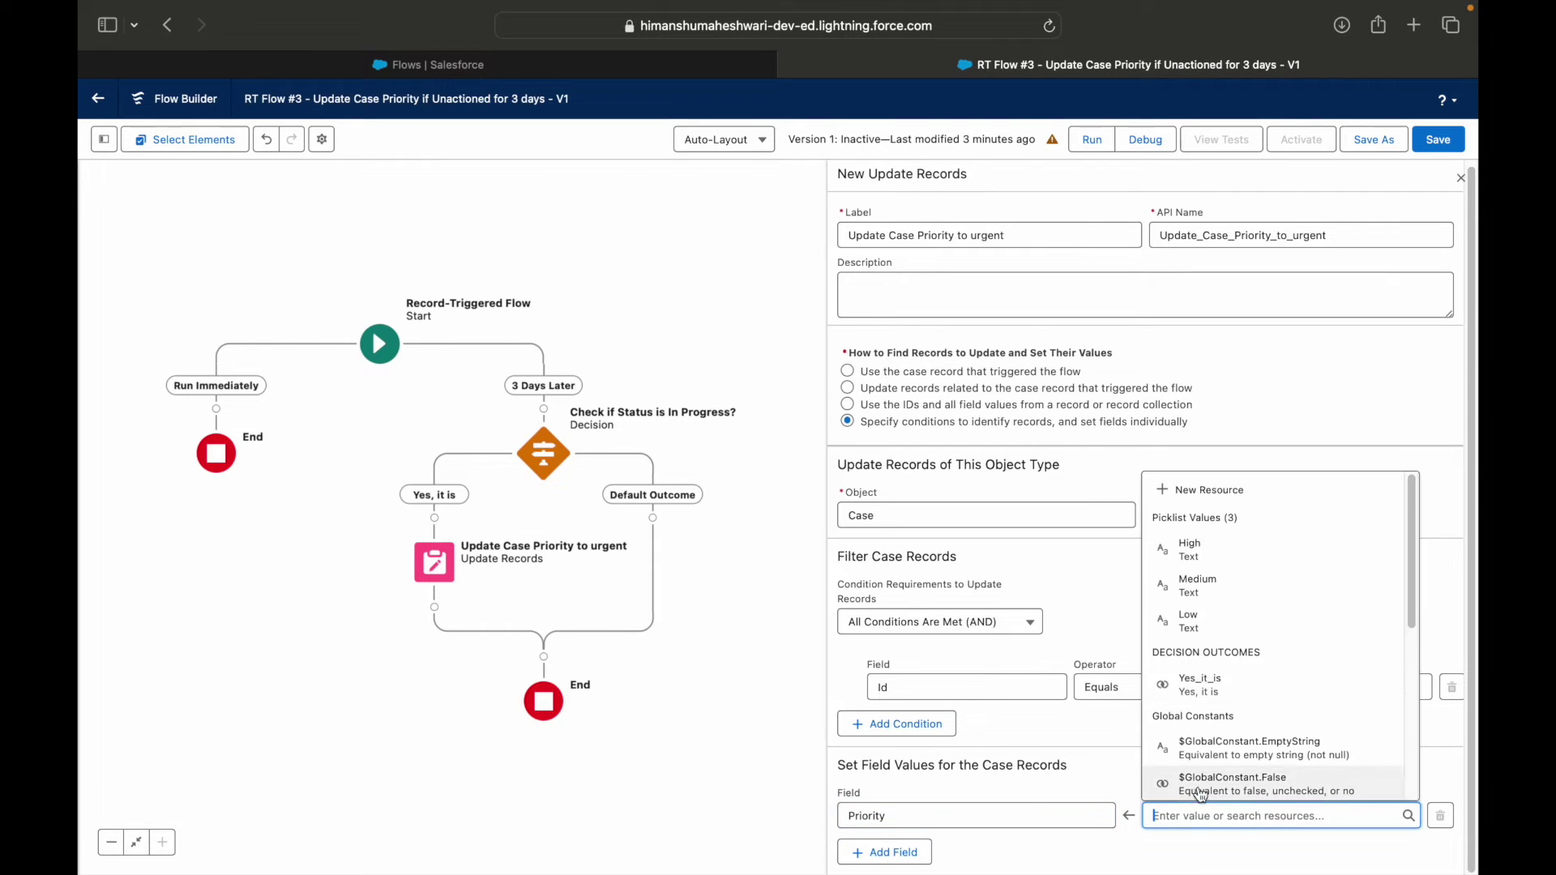
left_click(1202, 551)
left_click(1220, 630)
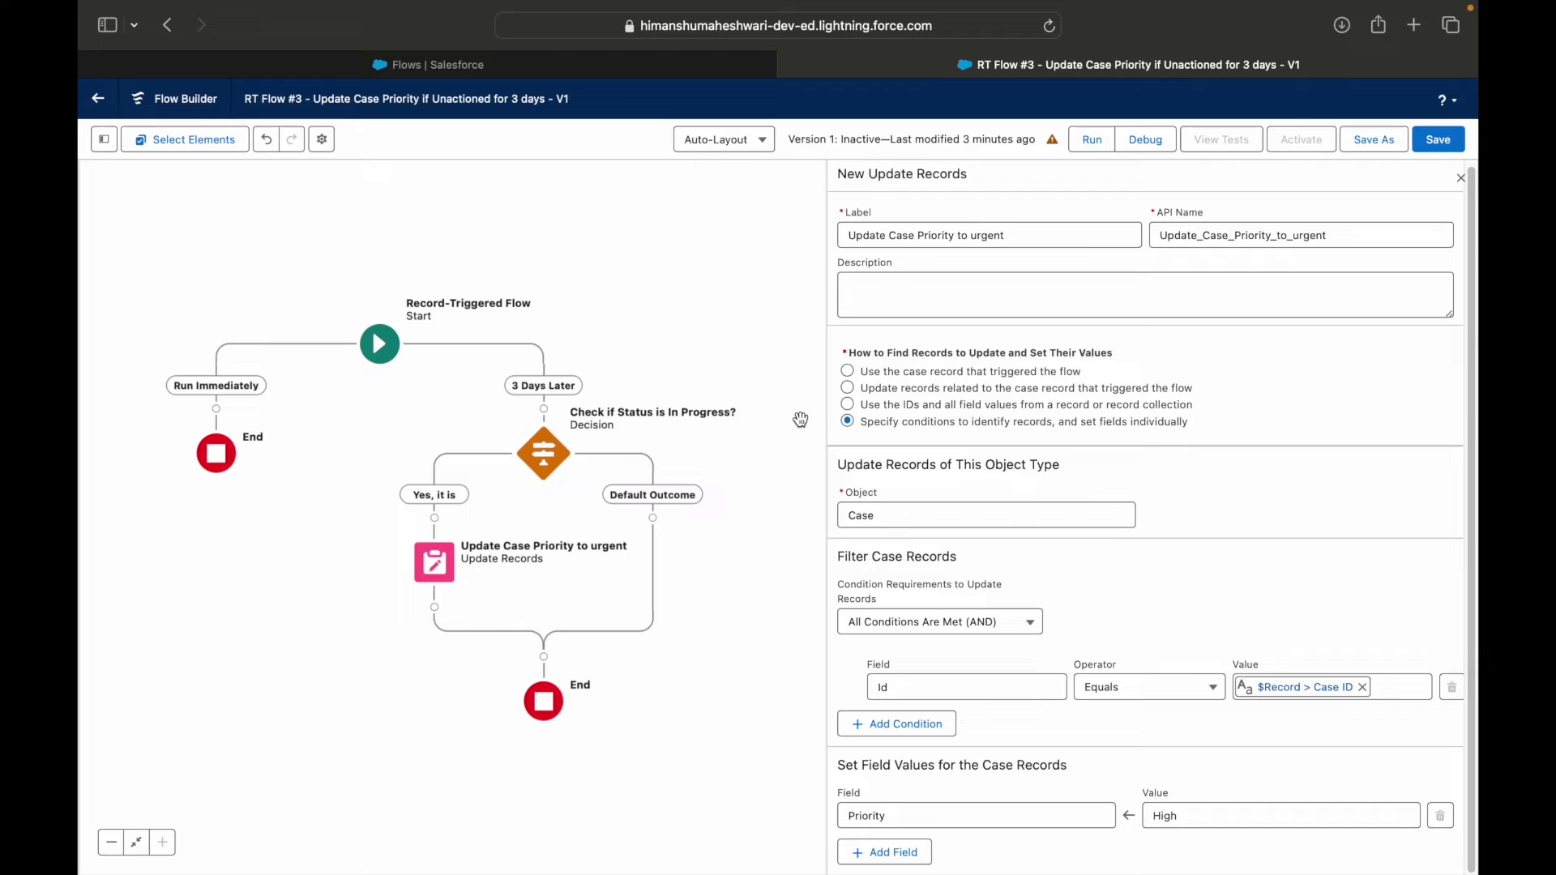
left_click(1433, 141)
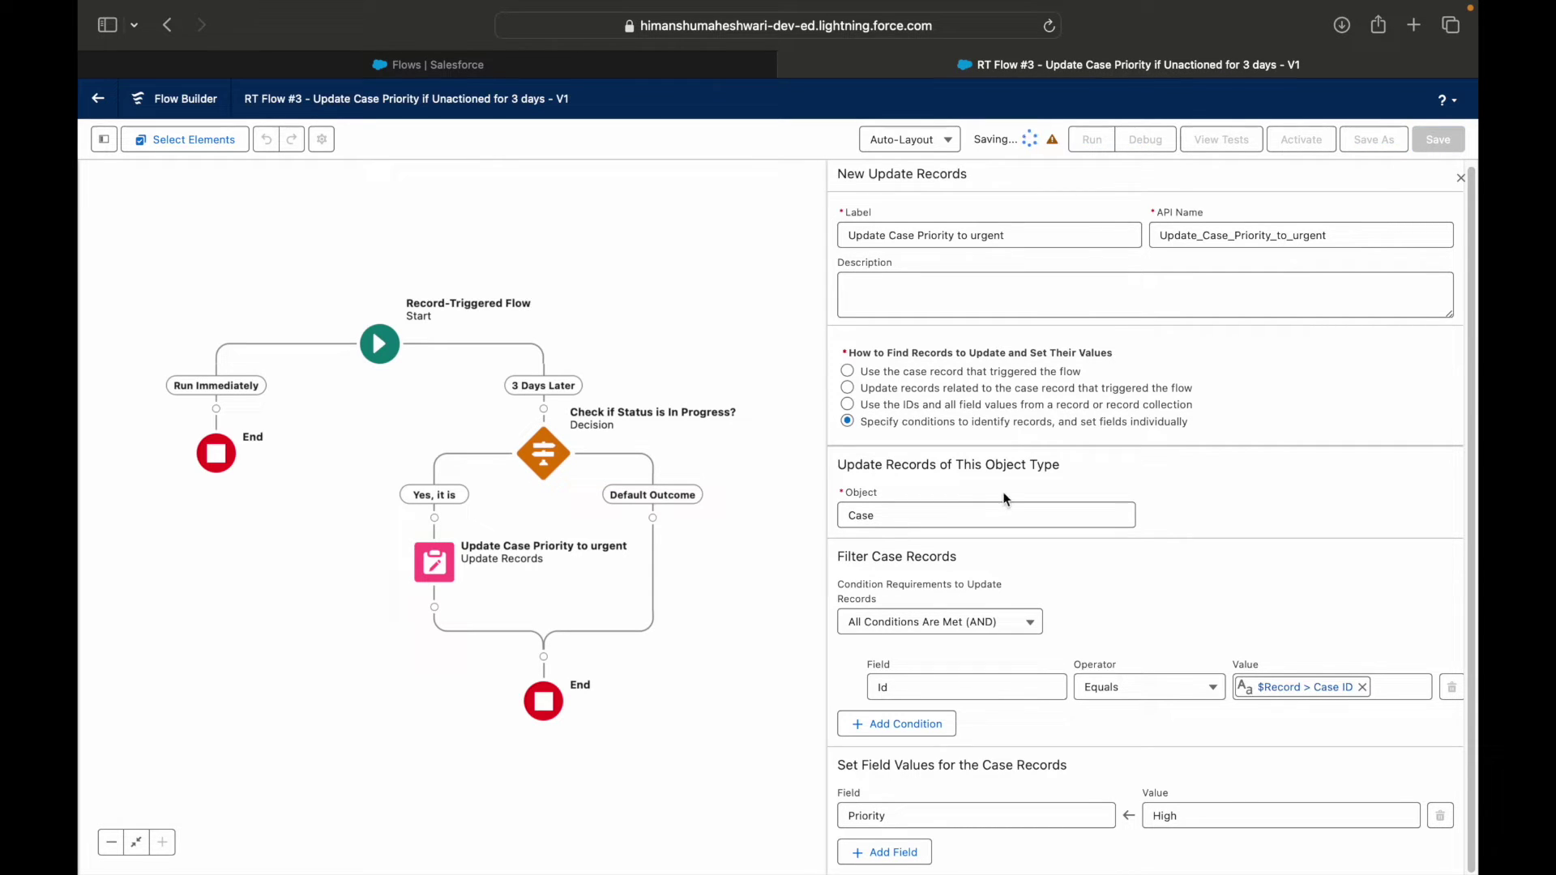
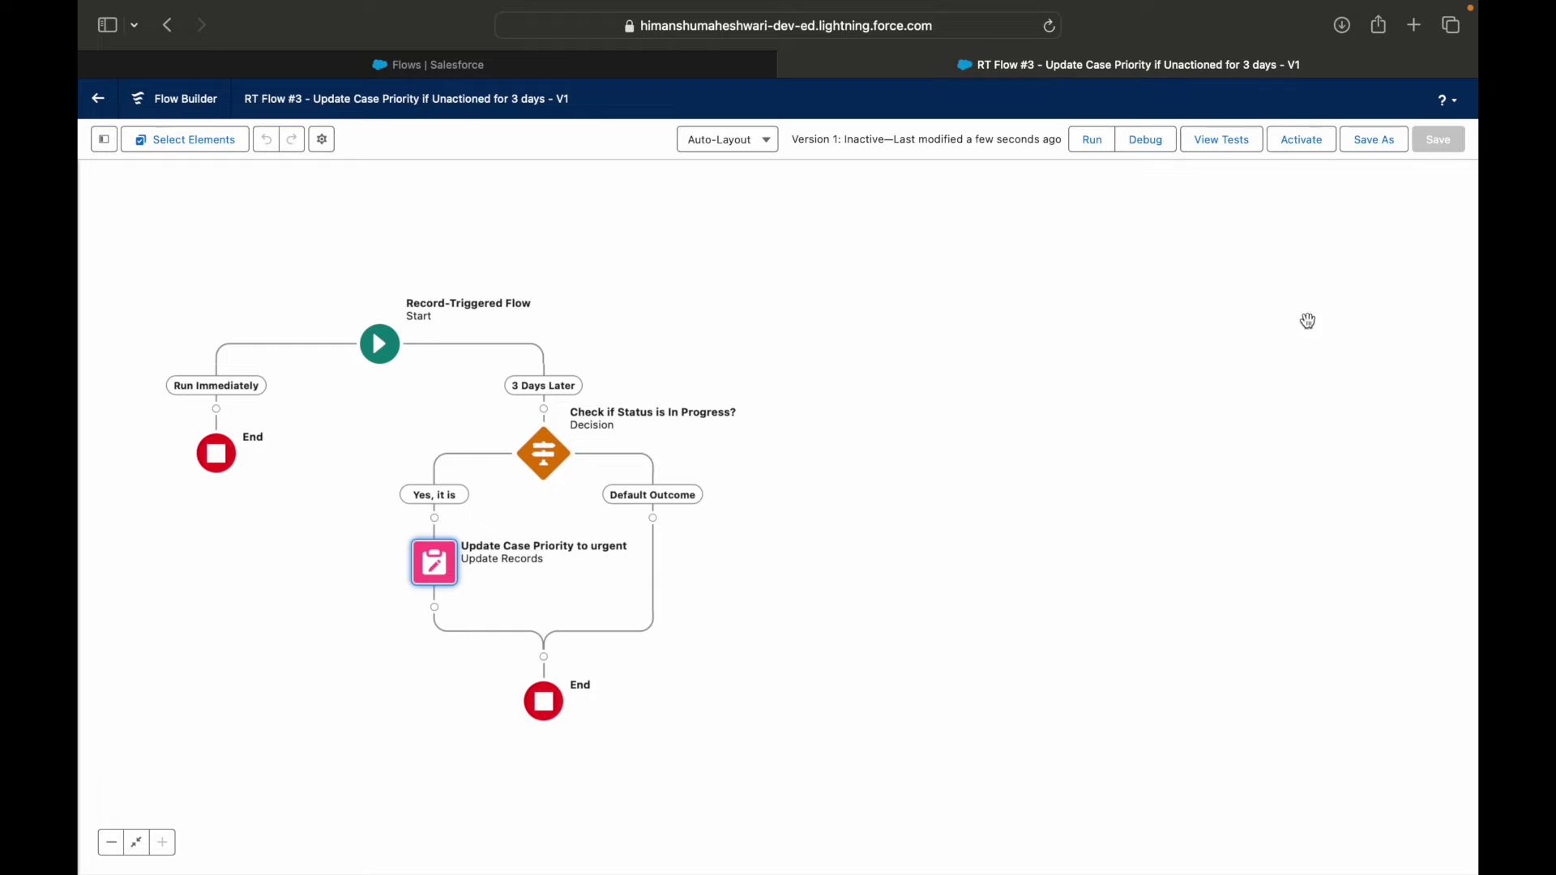
Change the 3 Days Later scheduled path's offset to 1 with the Minutes After option
double_click(551, 452)
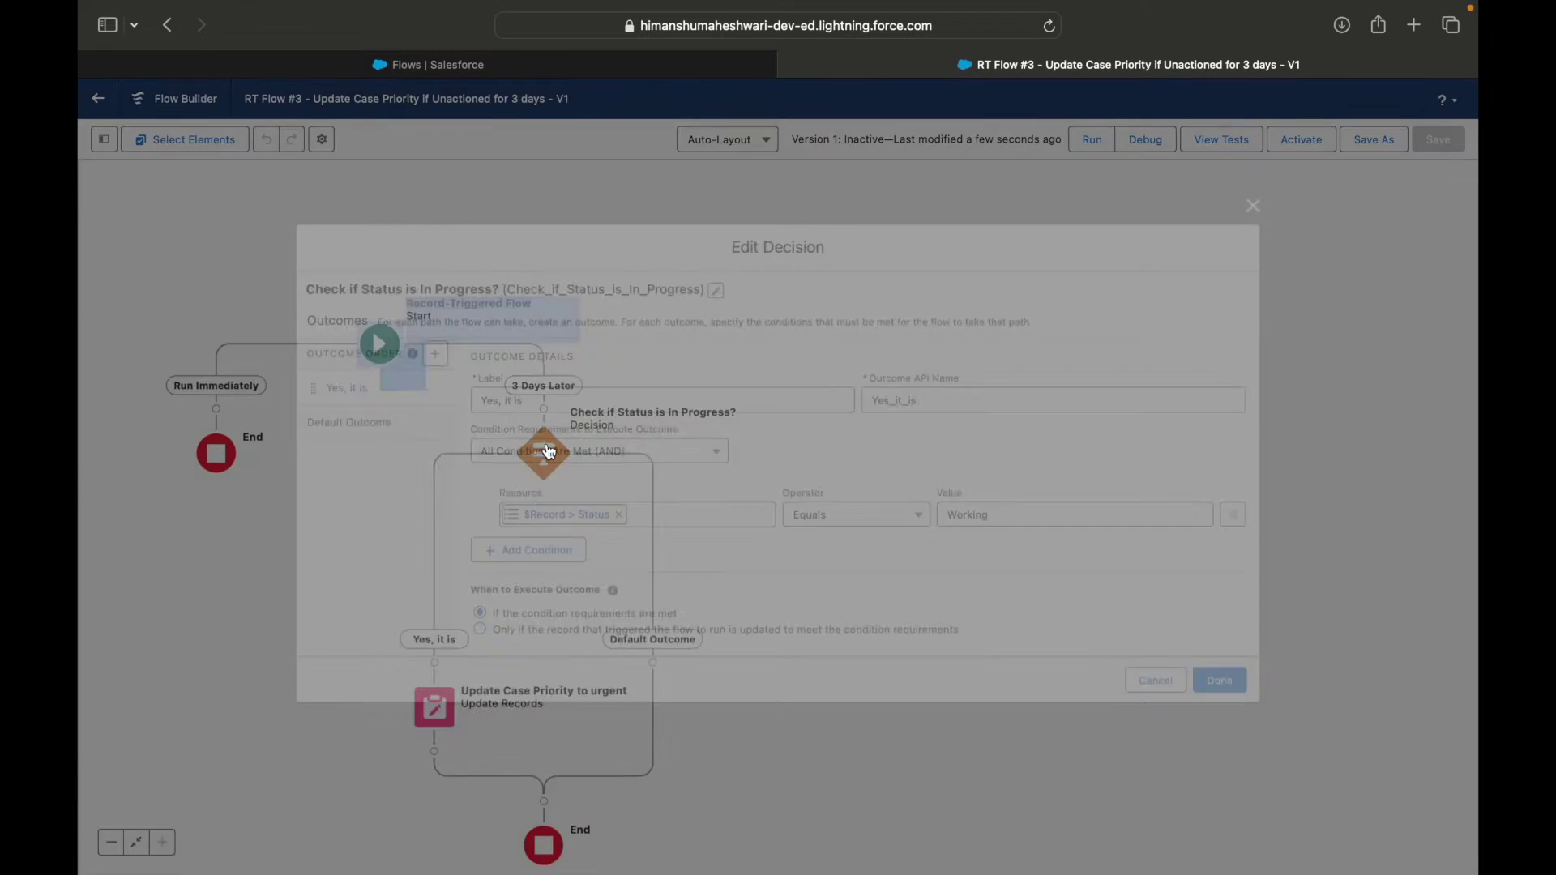
left_click(1268, 197)
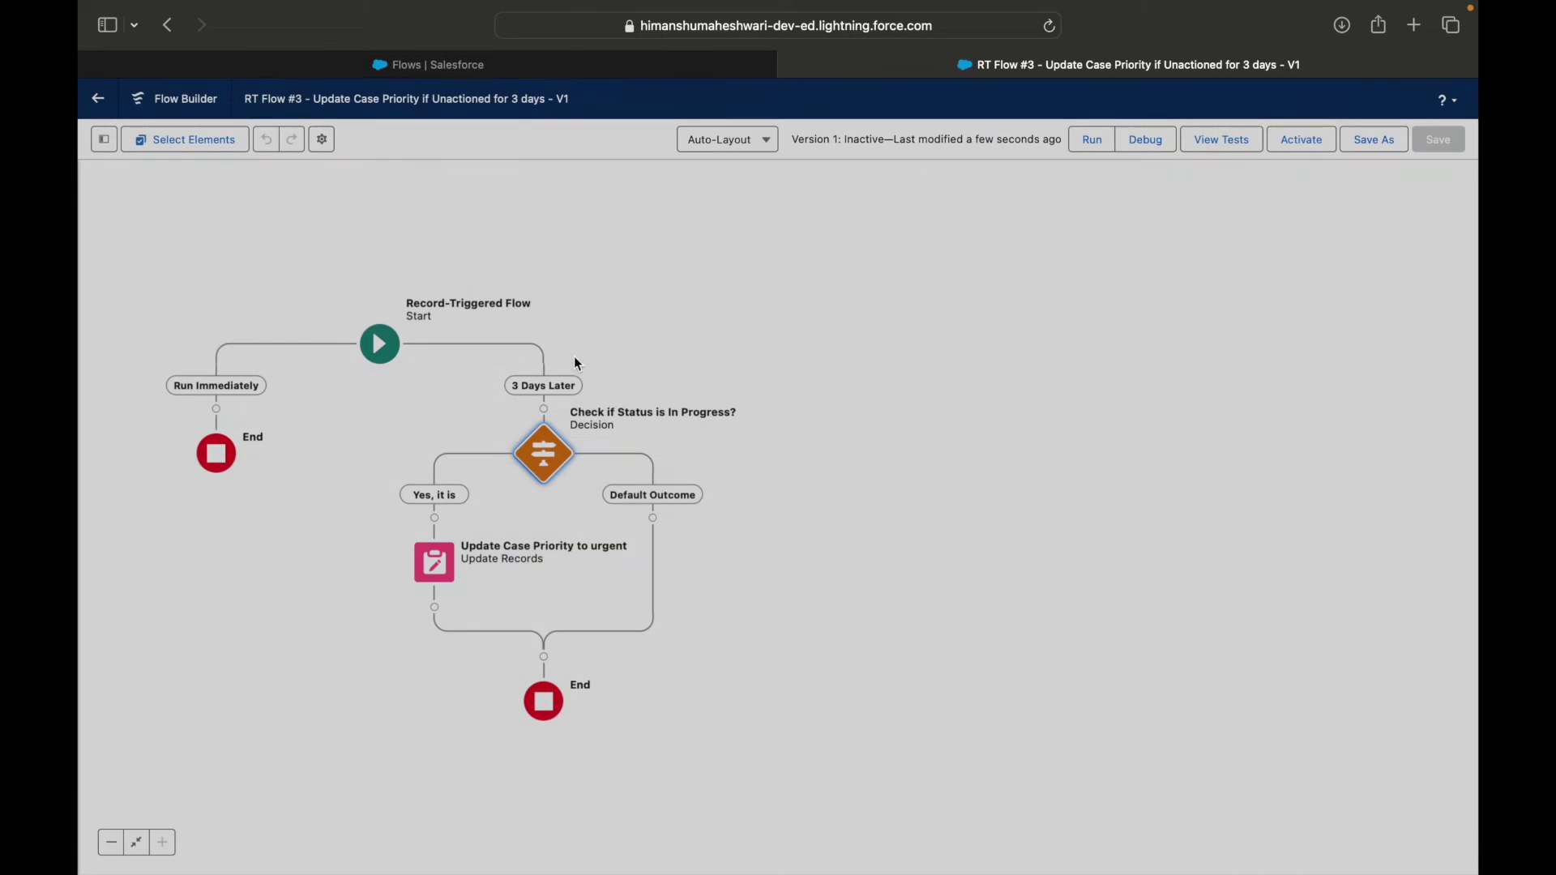
left_click(386, 357)
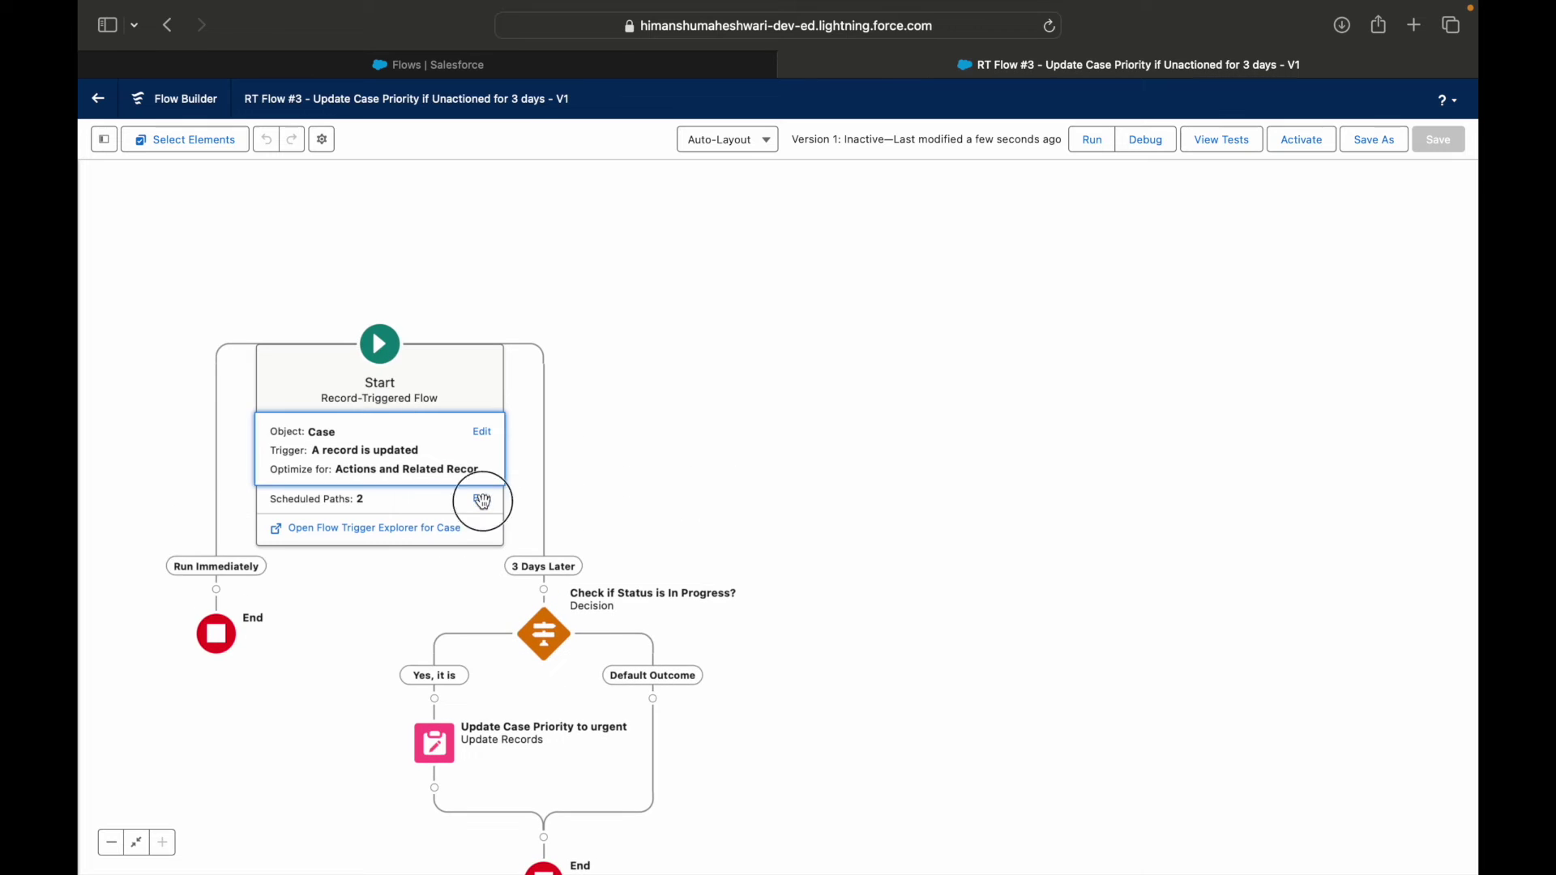
left_click(484, 499)
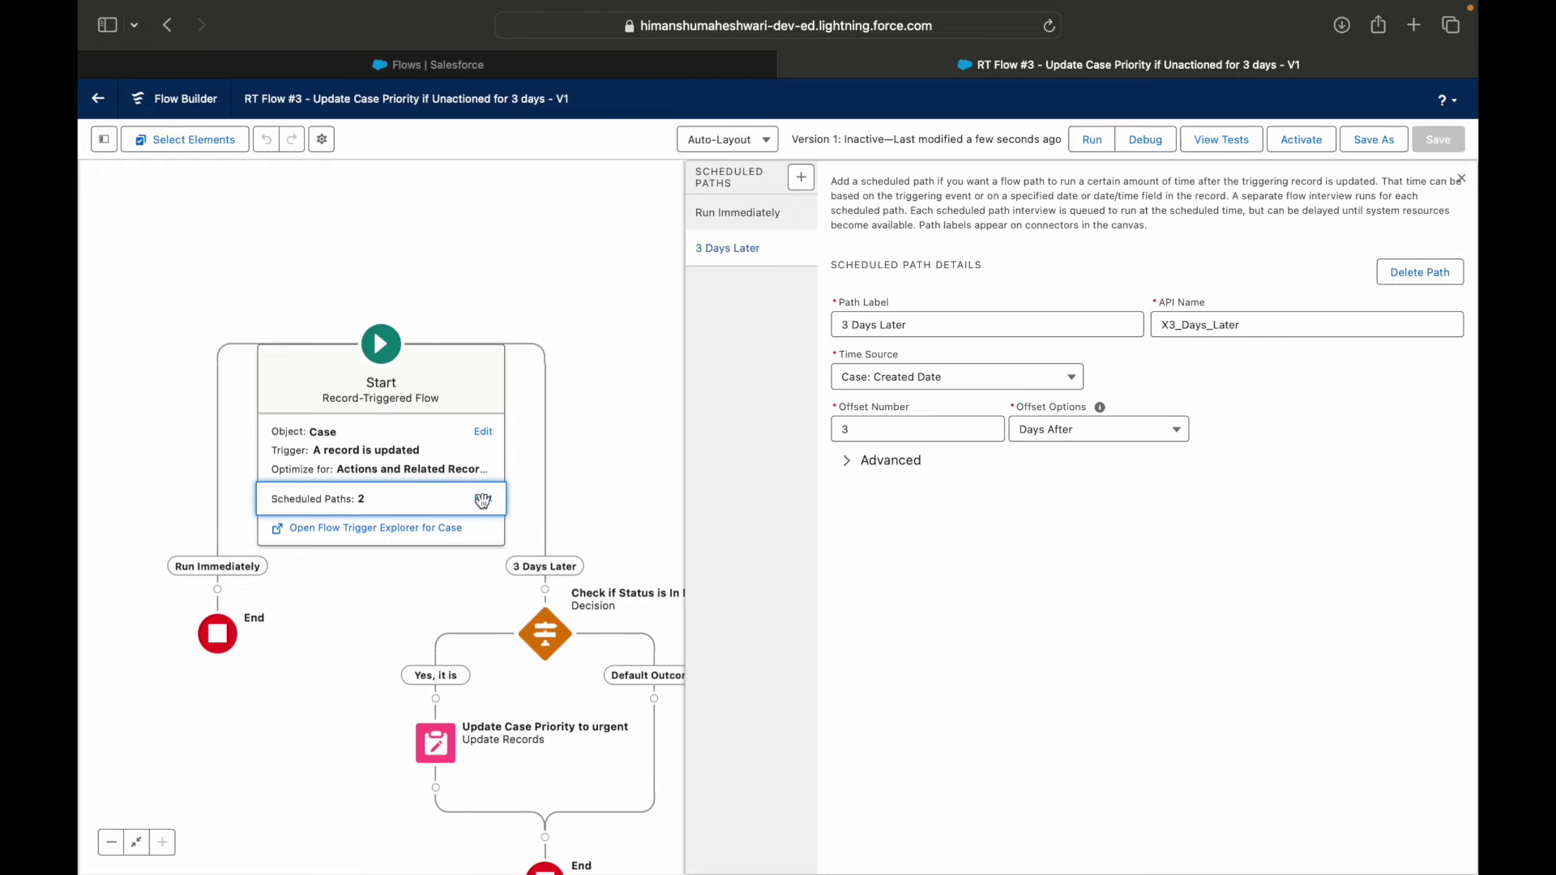
left_click(1056, 439)
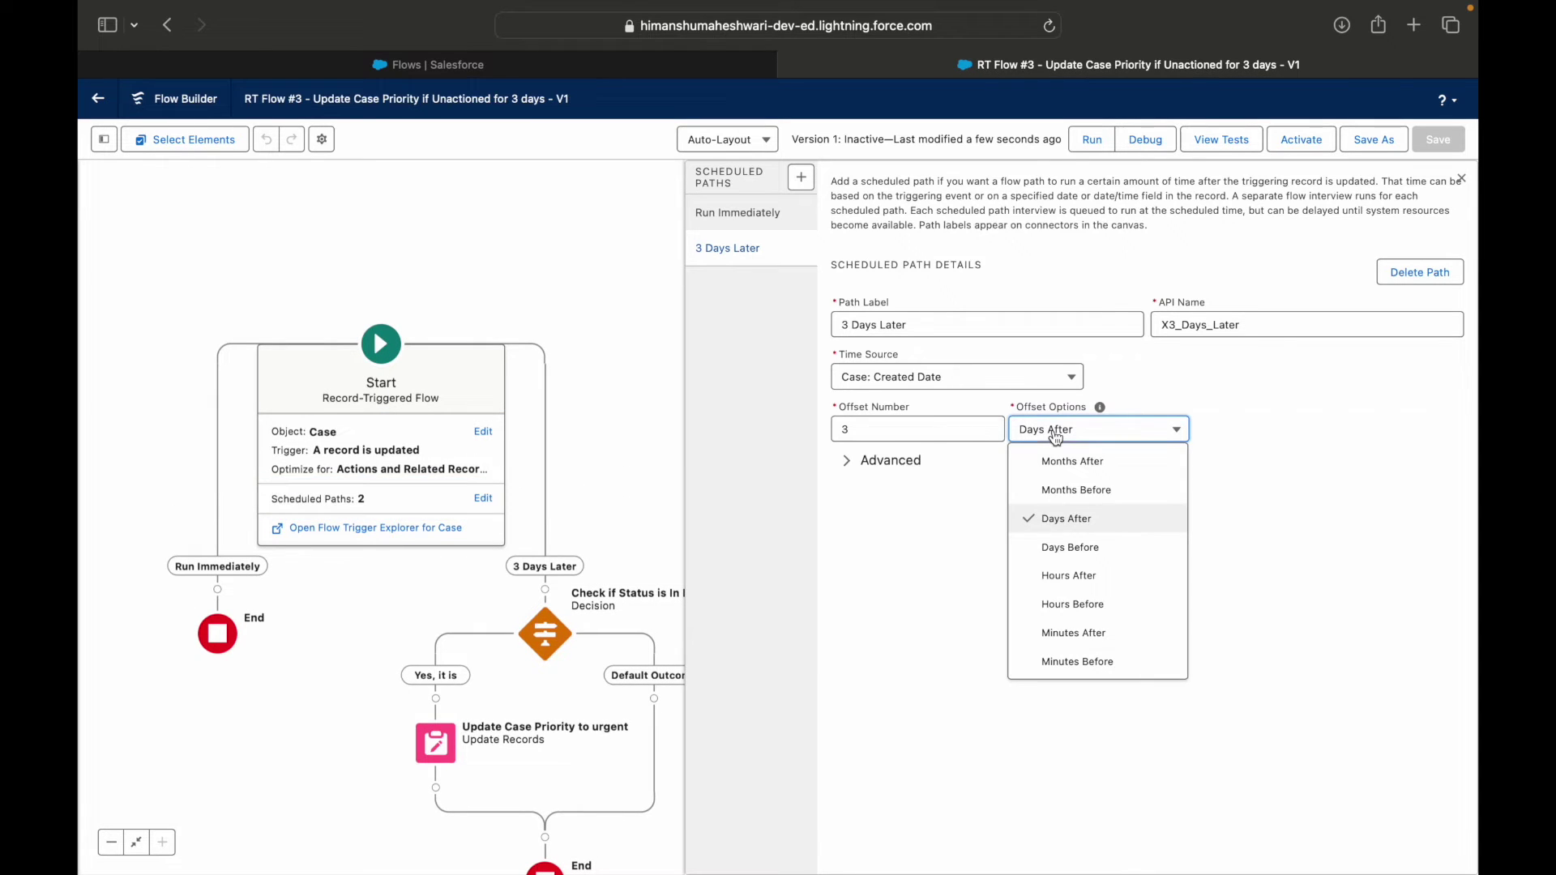
left_click(1075, 644)
left_click(903, 420)
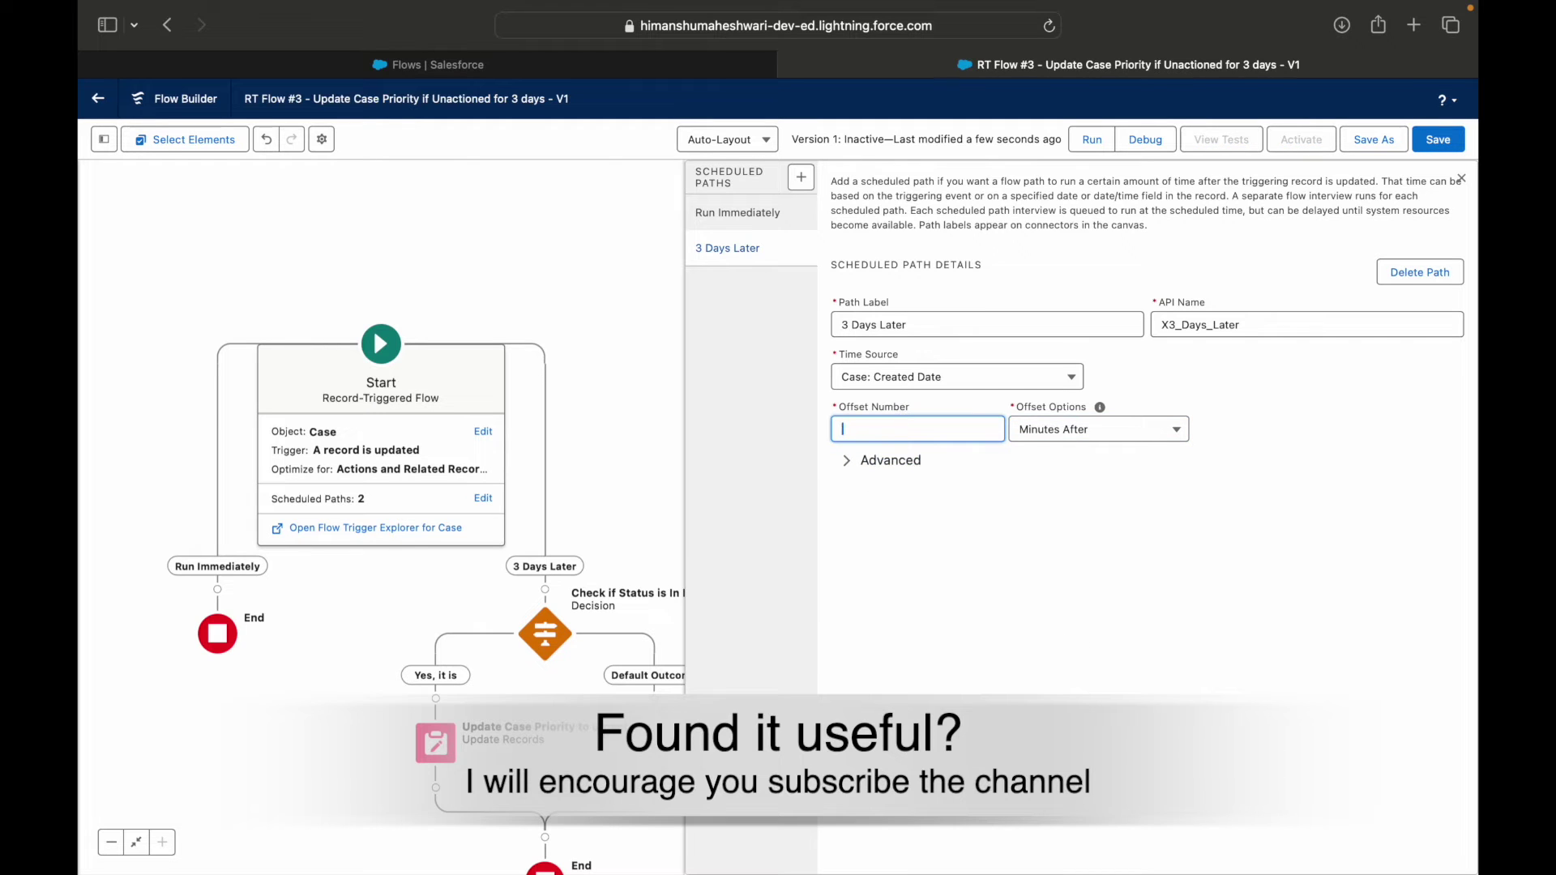
left_click(1289, 419)
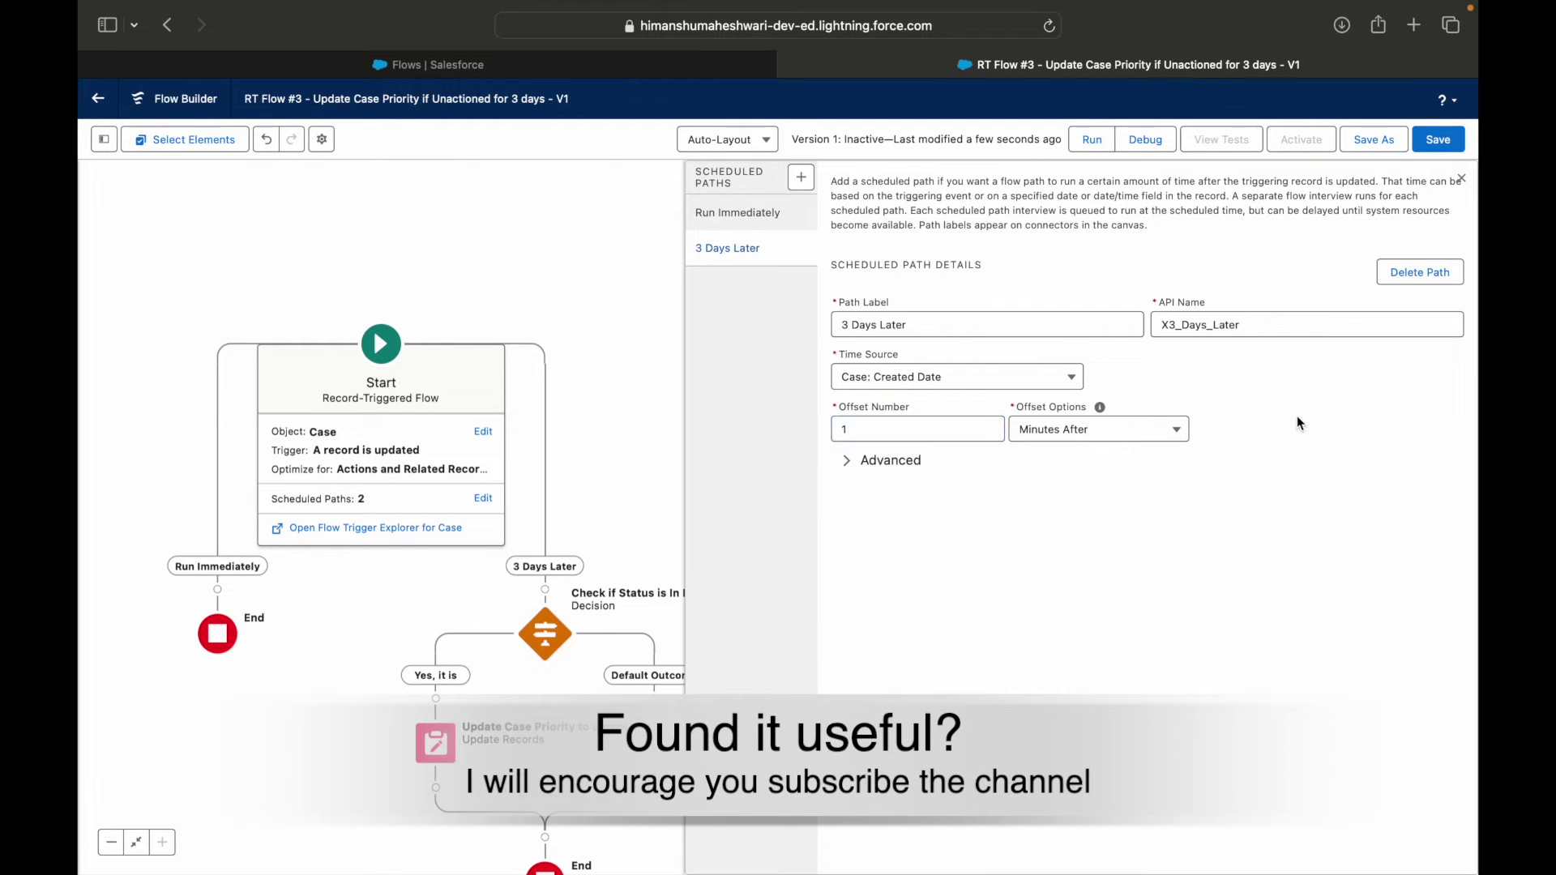
Save the flow with the changed scheduled path and activate it
left_click(1436, 141)
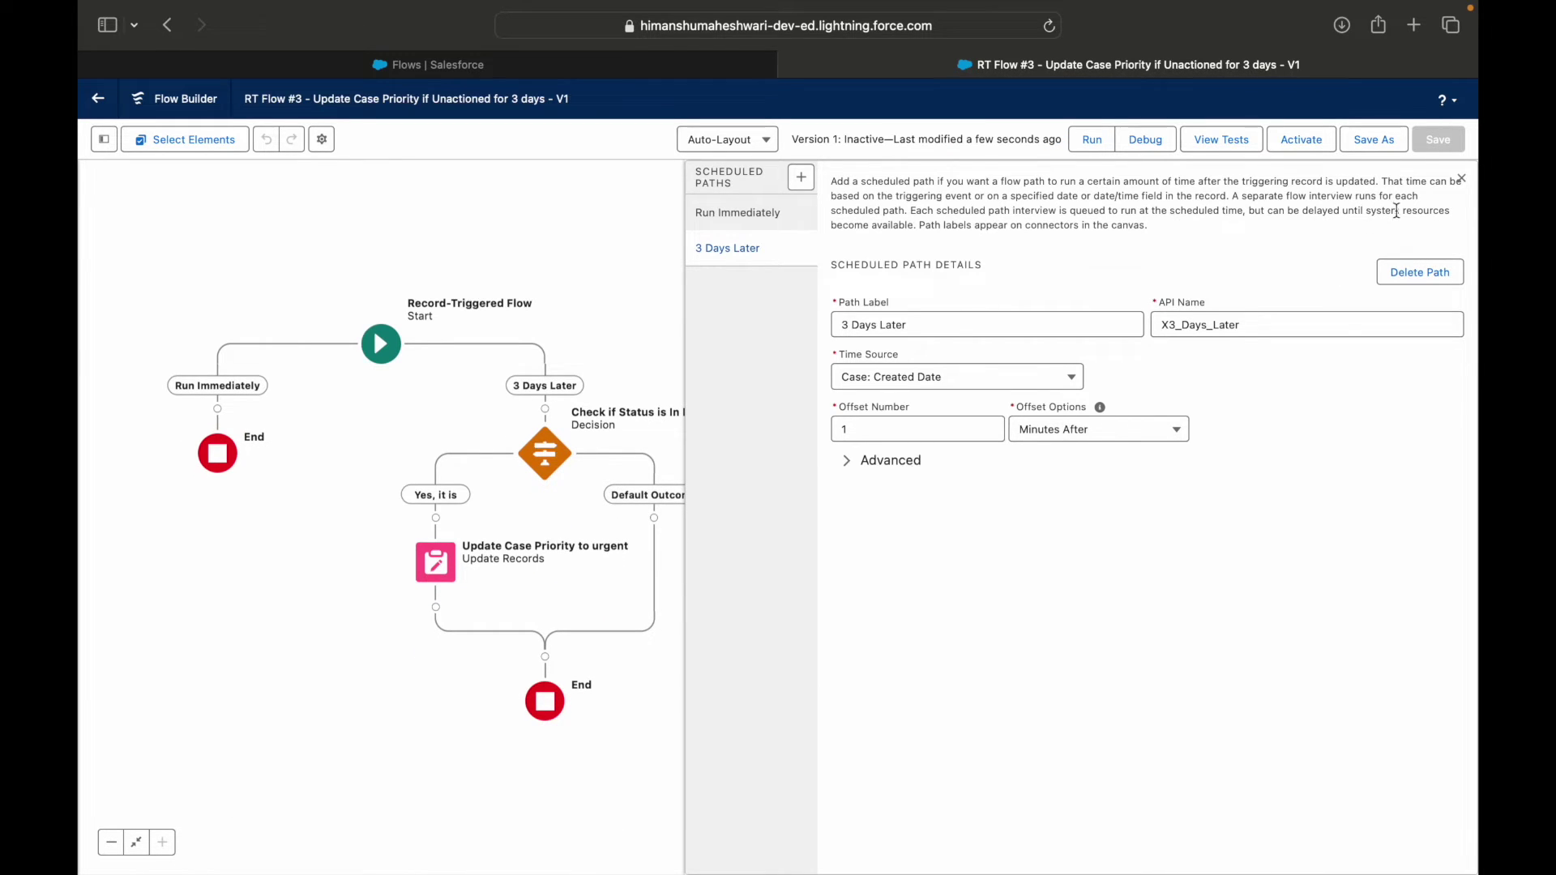
left_click(1463, 178)
left_click(1307, 143)
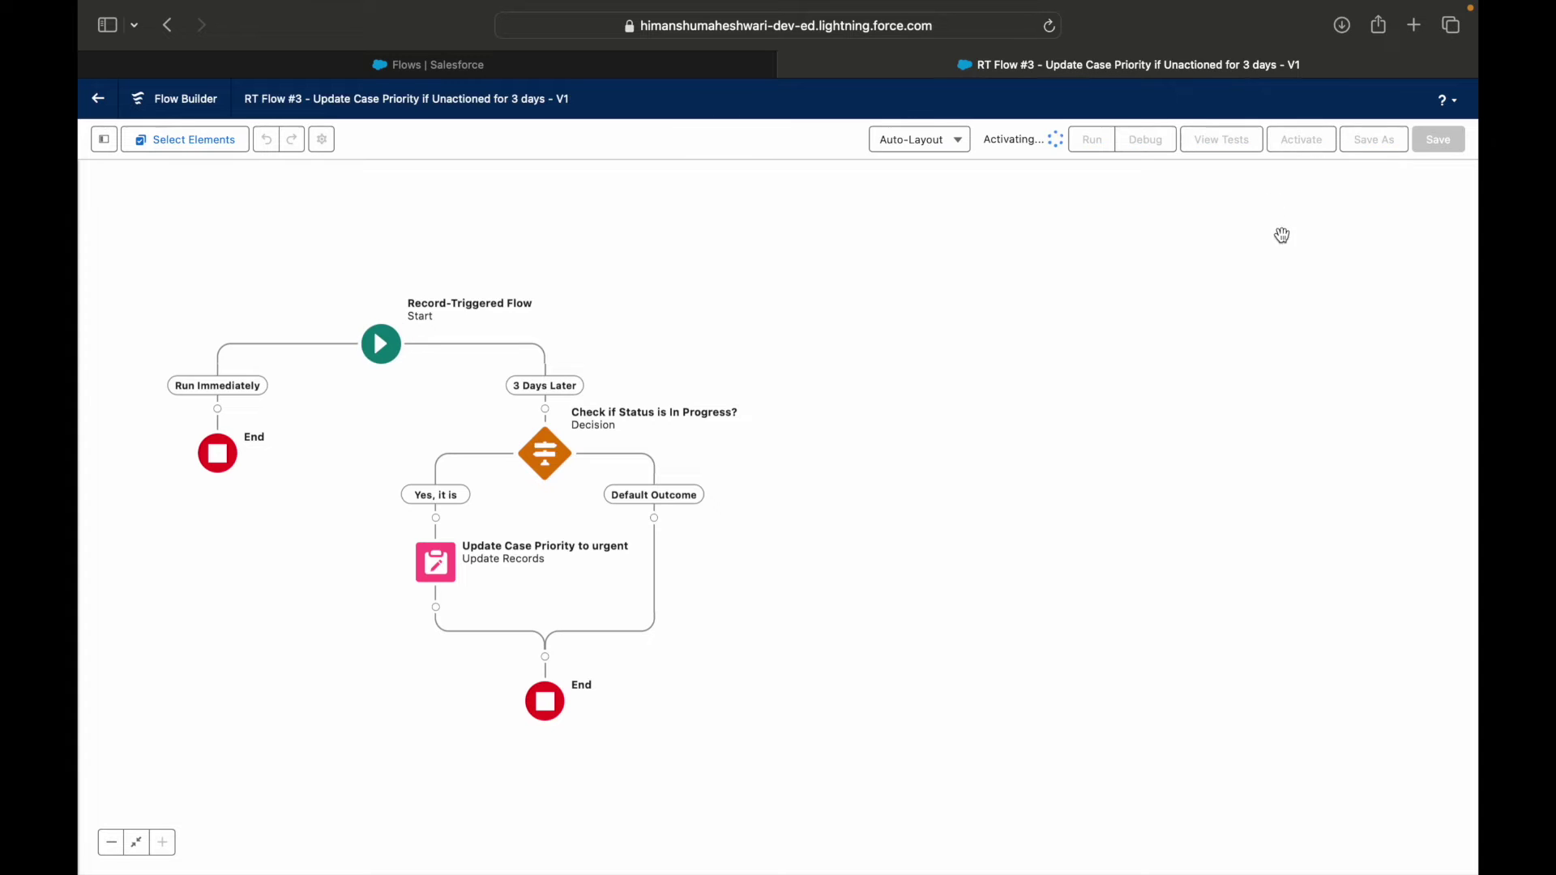
Find and open the Cases list in the other Salesforce tab, then open and dismiss the new case form
left_click(533, 66)
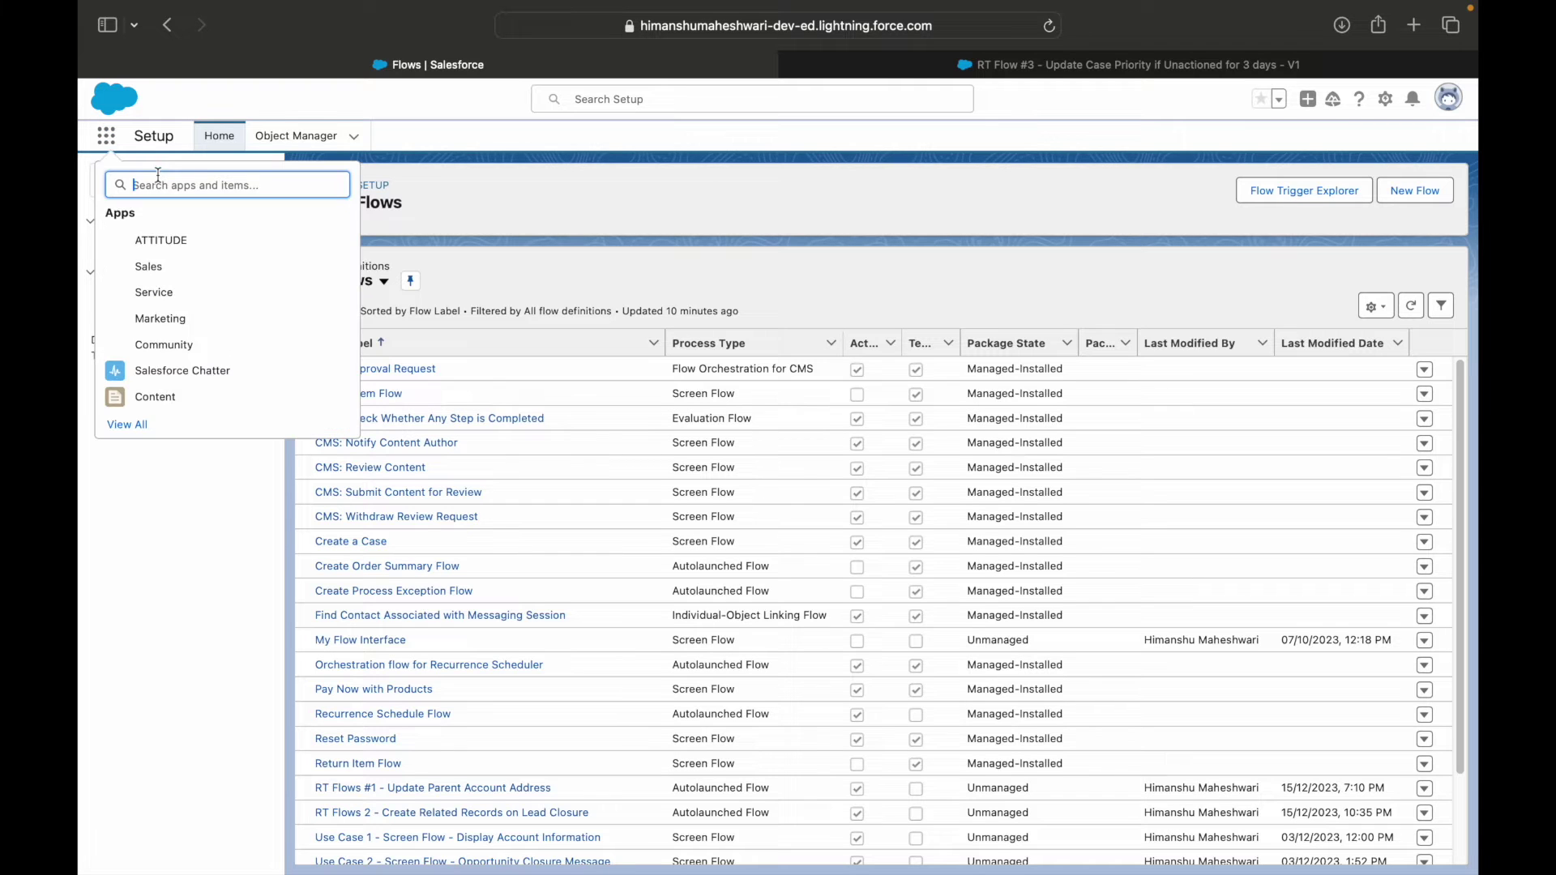
type("Case")
left_click(130, 285)
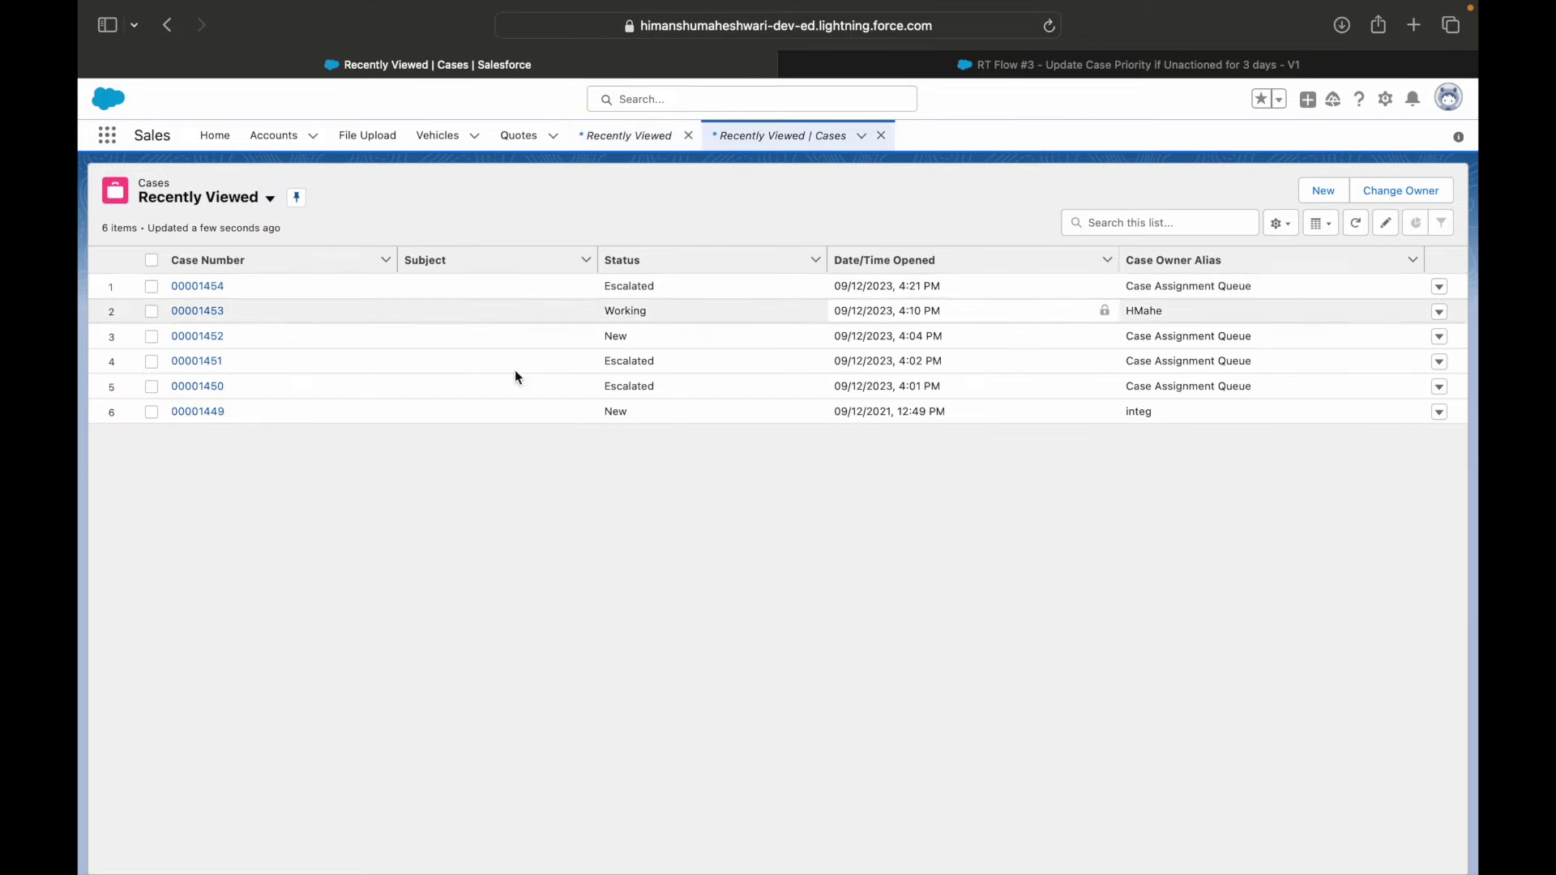
left_click(1345, 194)
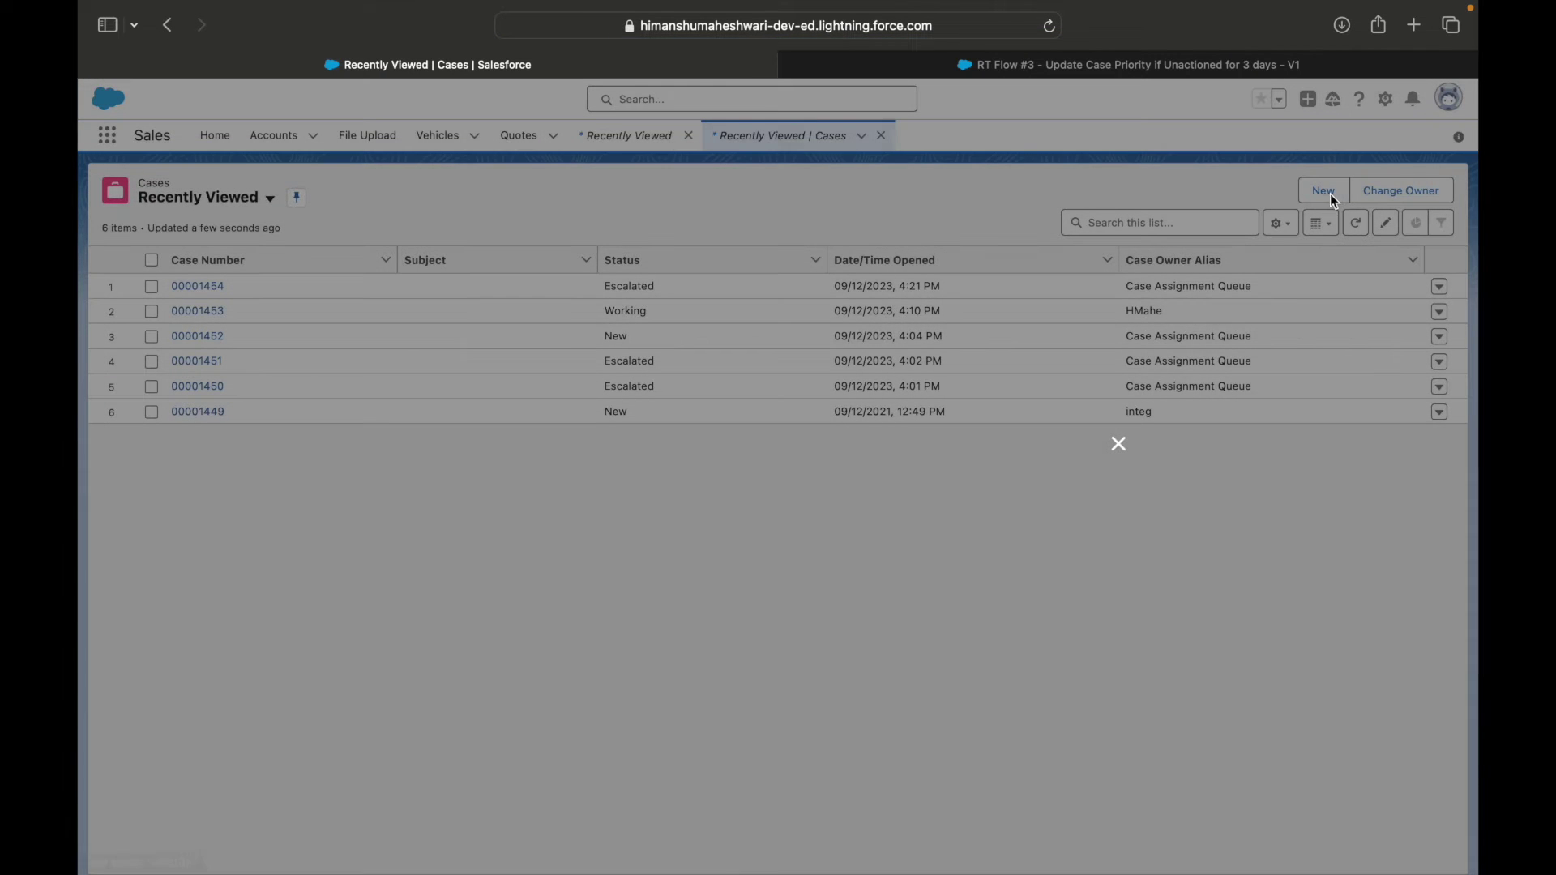
left_click(1117, 231)
Switch to the Flow Builder tab and check the start element and the status decision's outcome conditions
left_click(1077, 73)
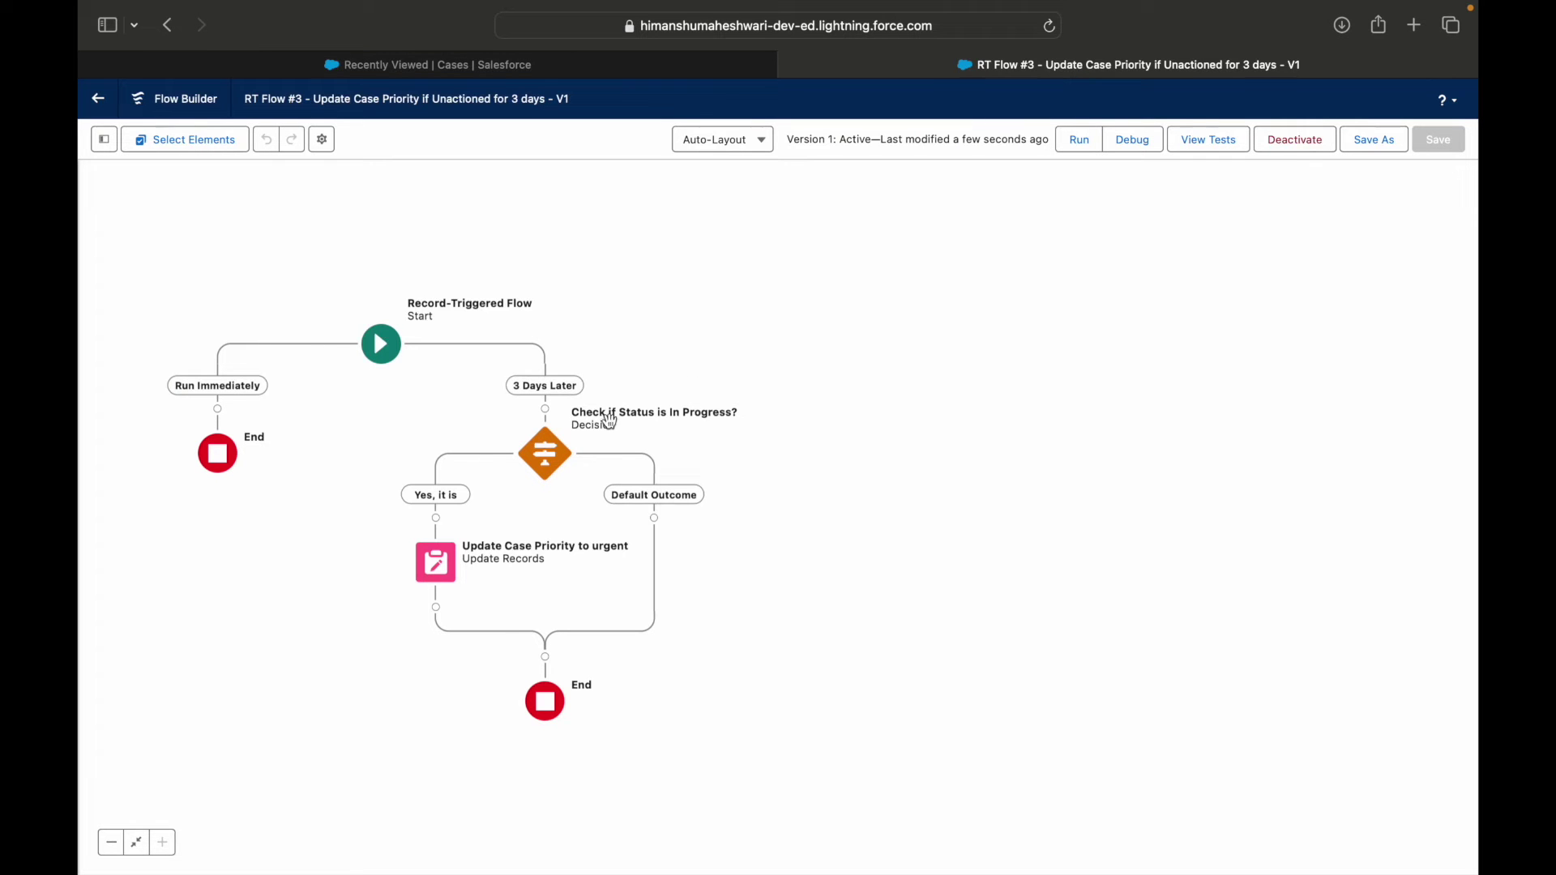
left_click(374, 331)
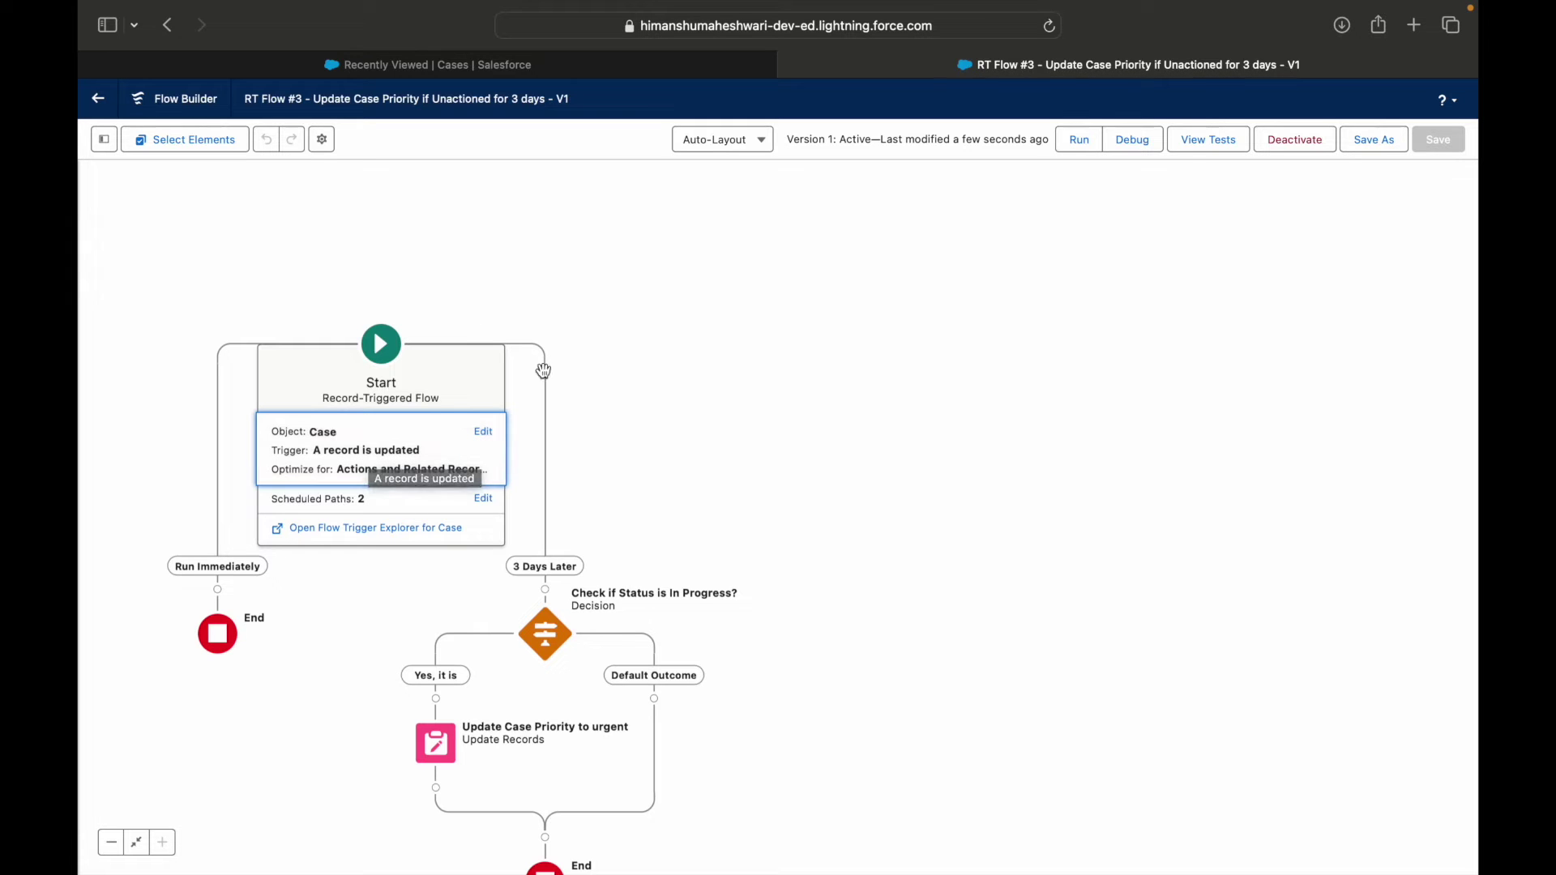
left_click(554, 630)
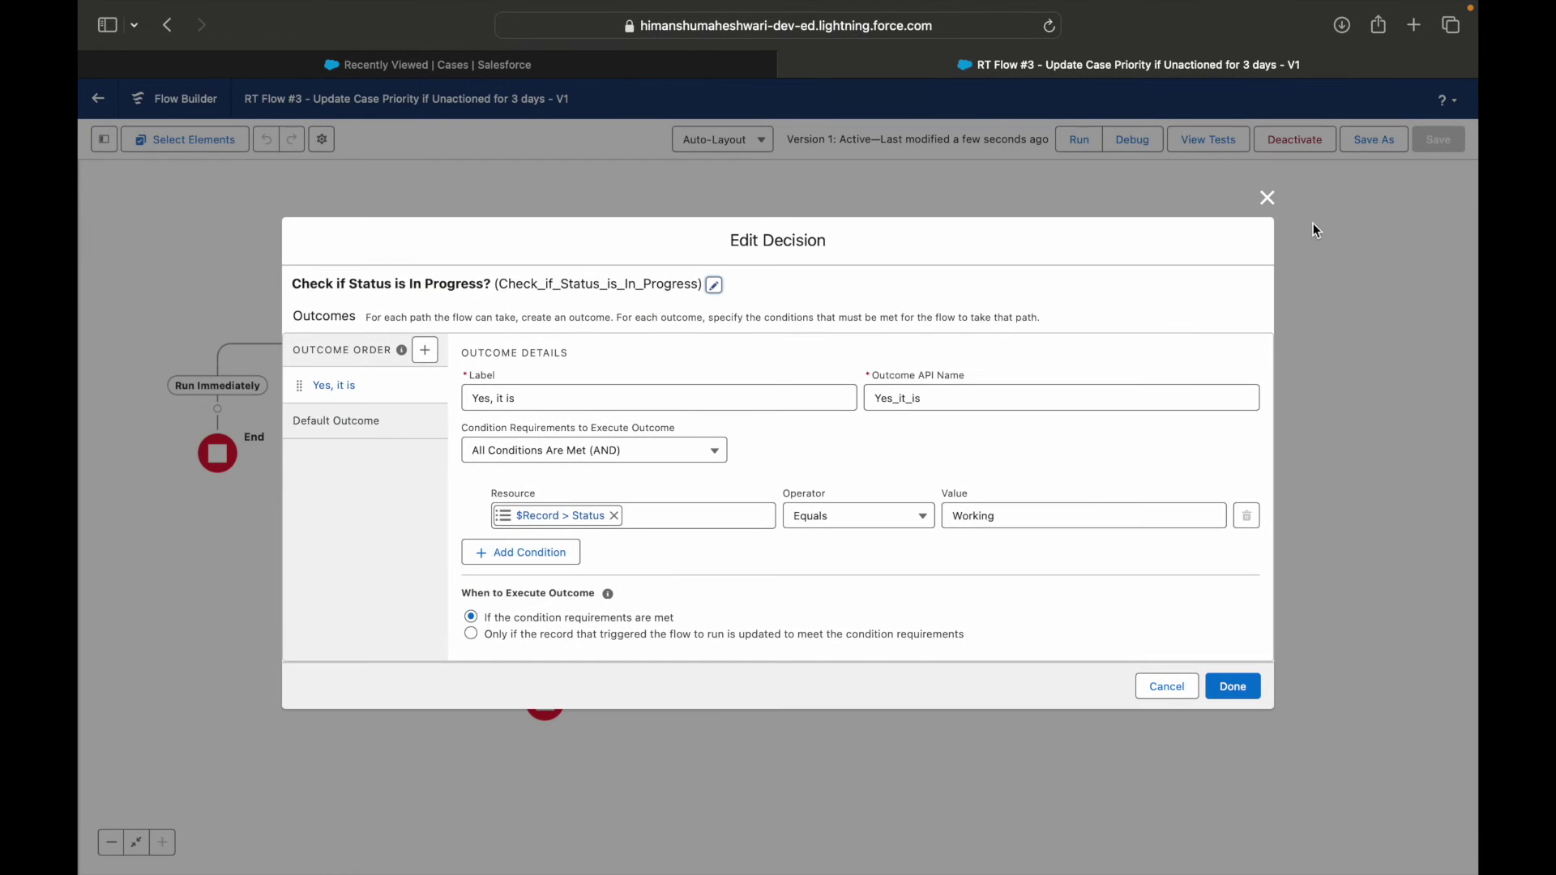
left_click(1268, 198)
Set the 3 Days Later path's time source to When Case is Updated and save the flow as a new version
left_click(395, 357)
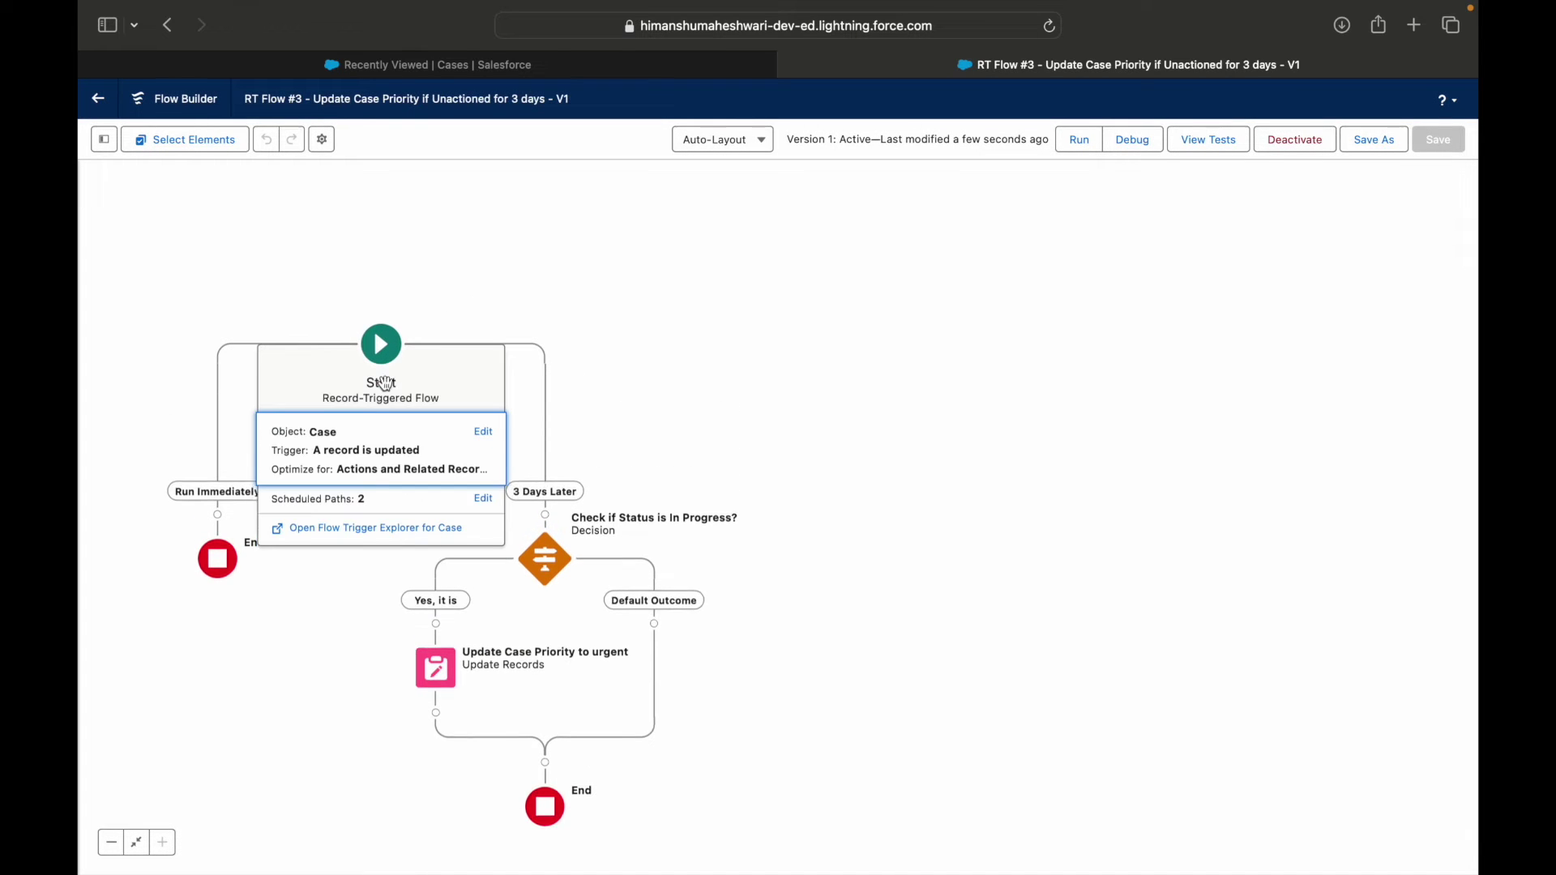
left_click(483, 499)
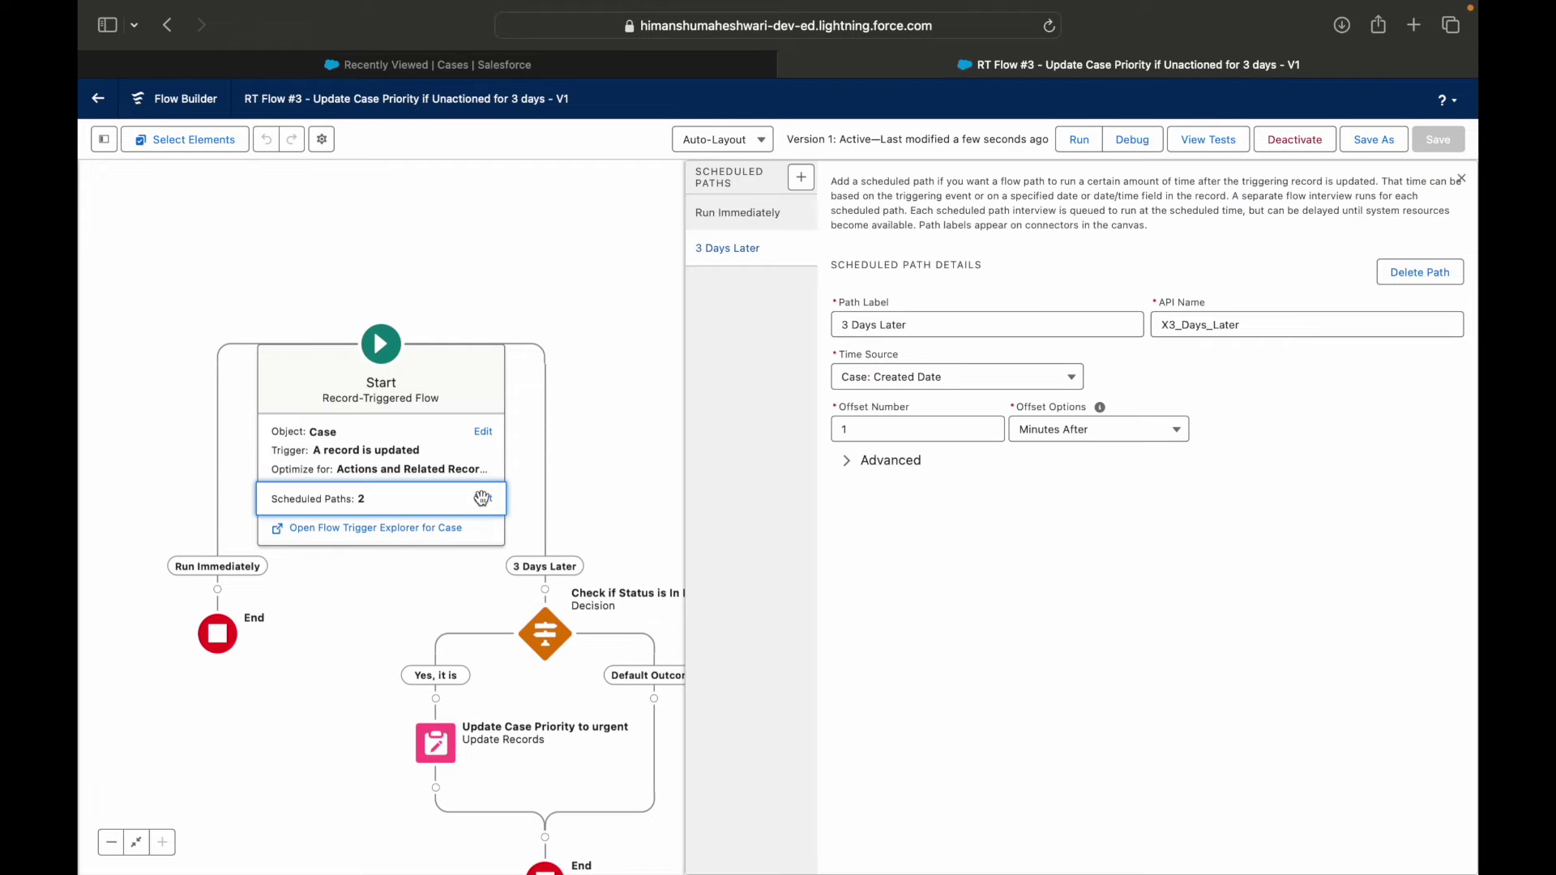
left_click(969, 381)
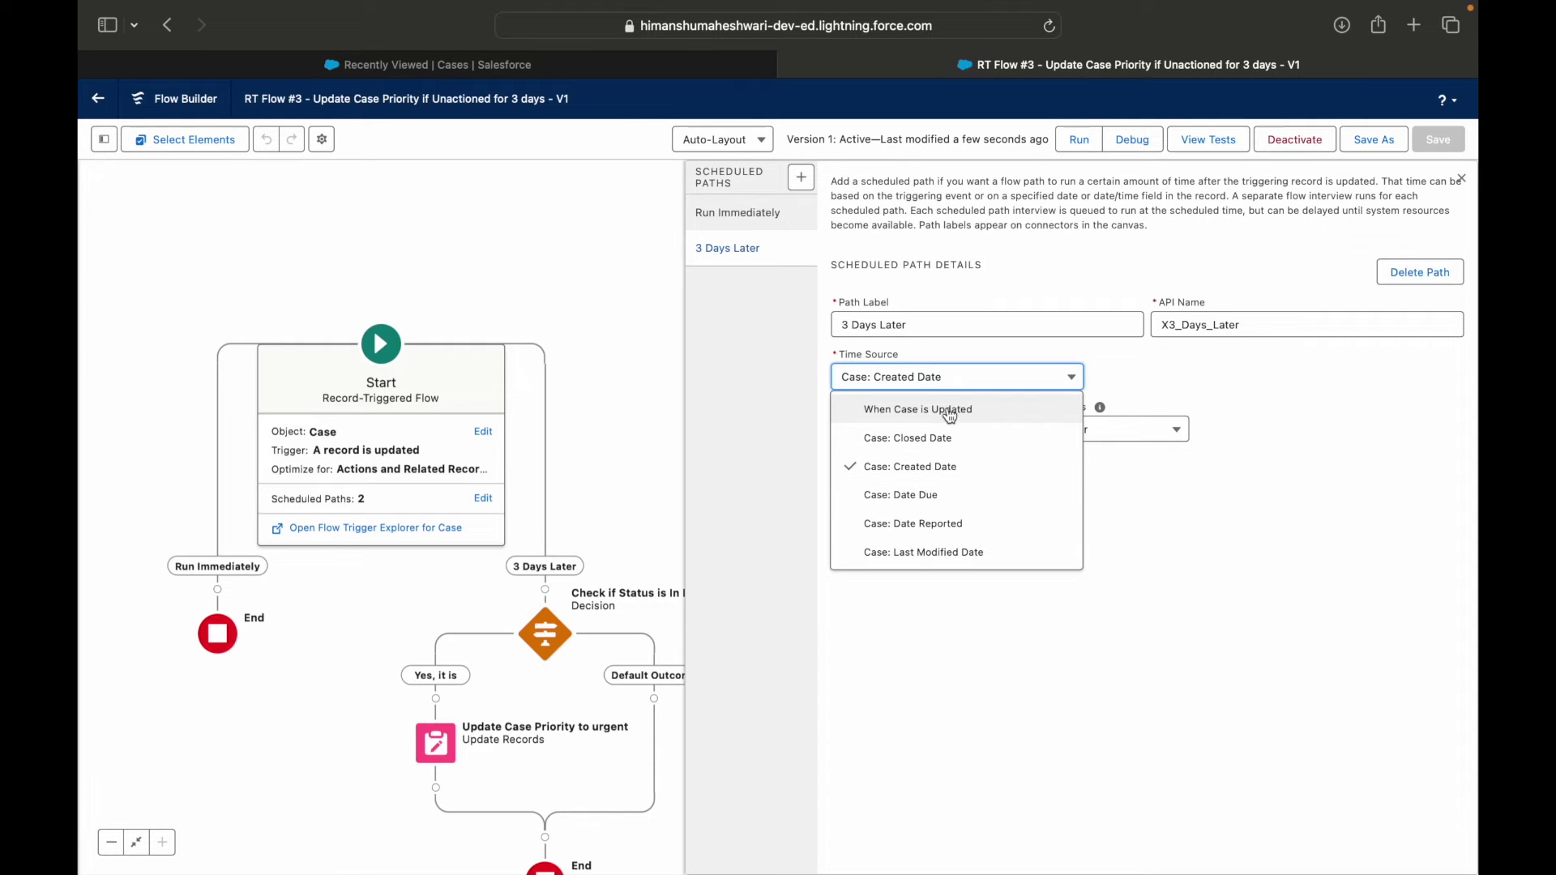
left_click(950, 413)
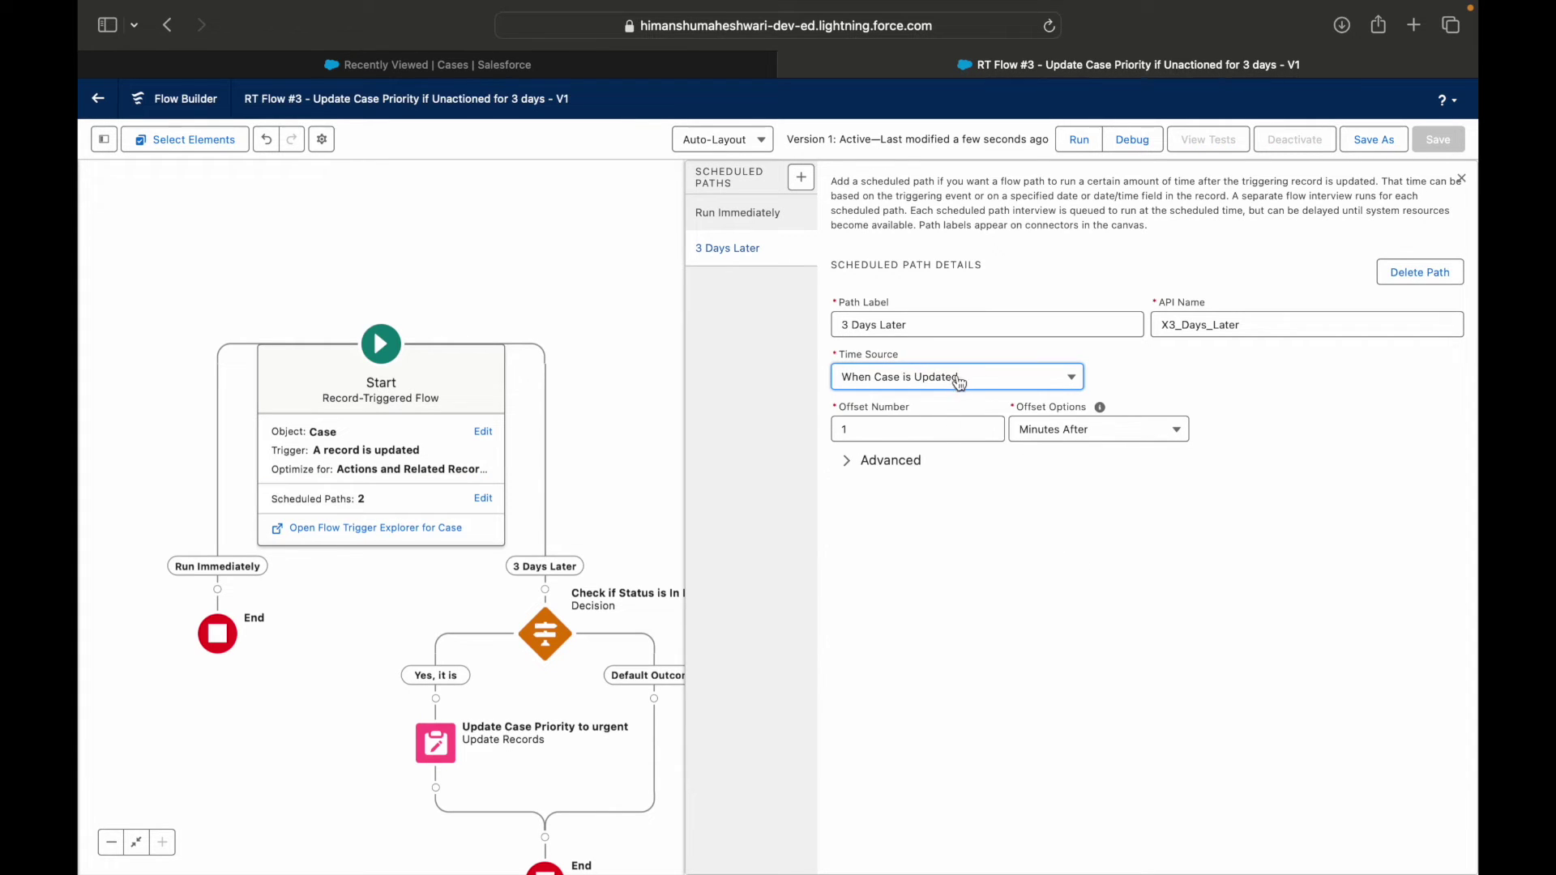
left_click(1150, 373)
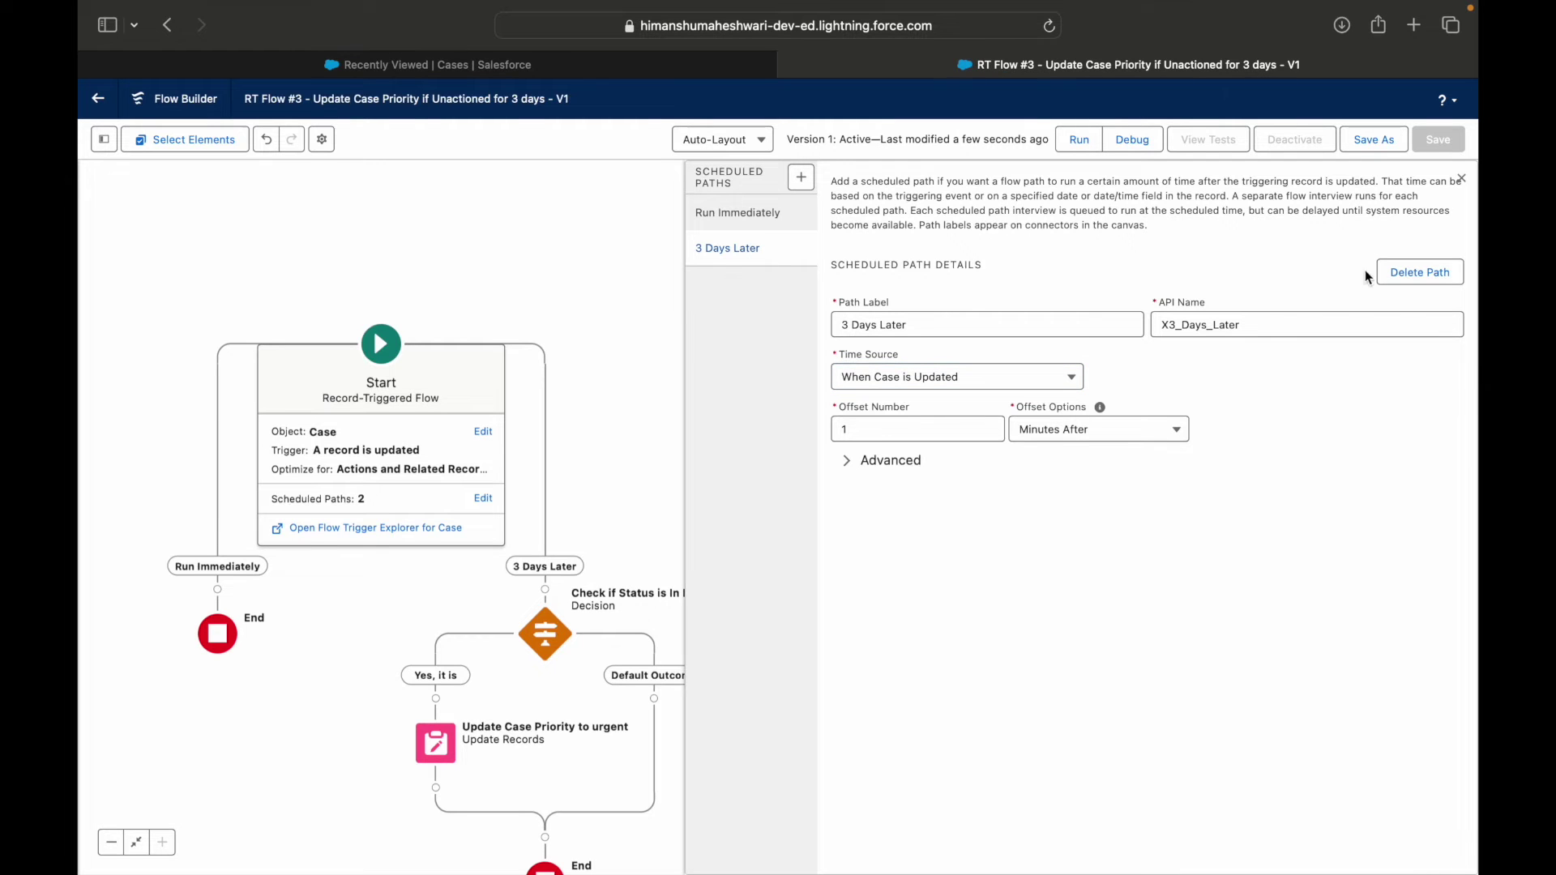
left_click(1374, 140)
left_click(1083, 597)
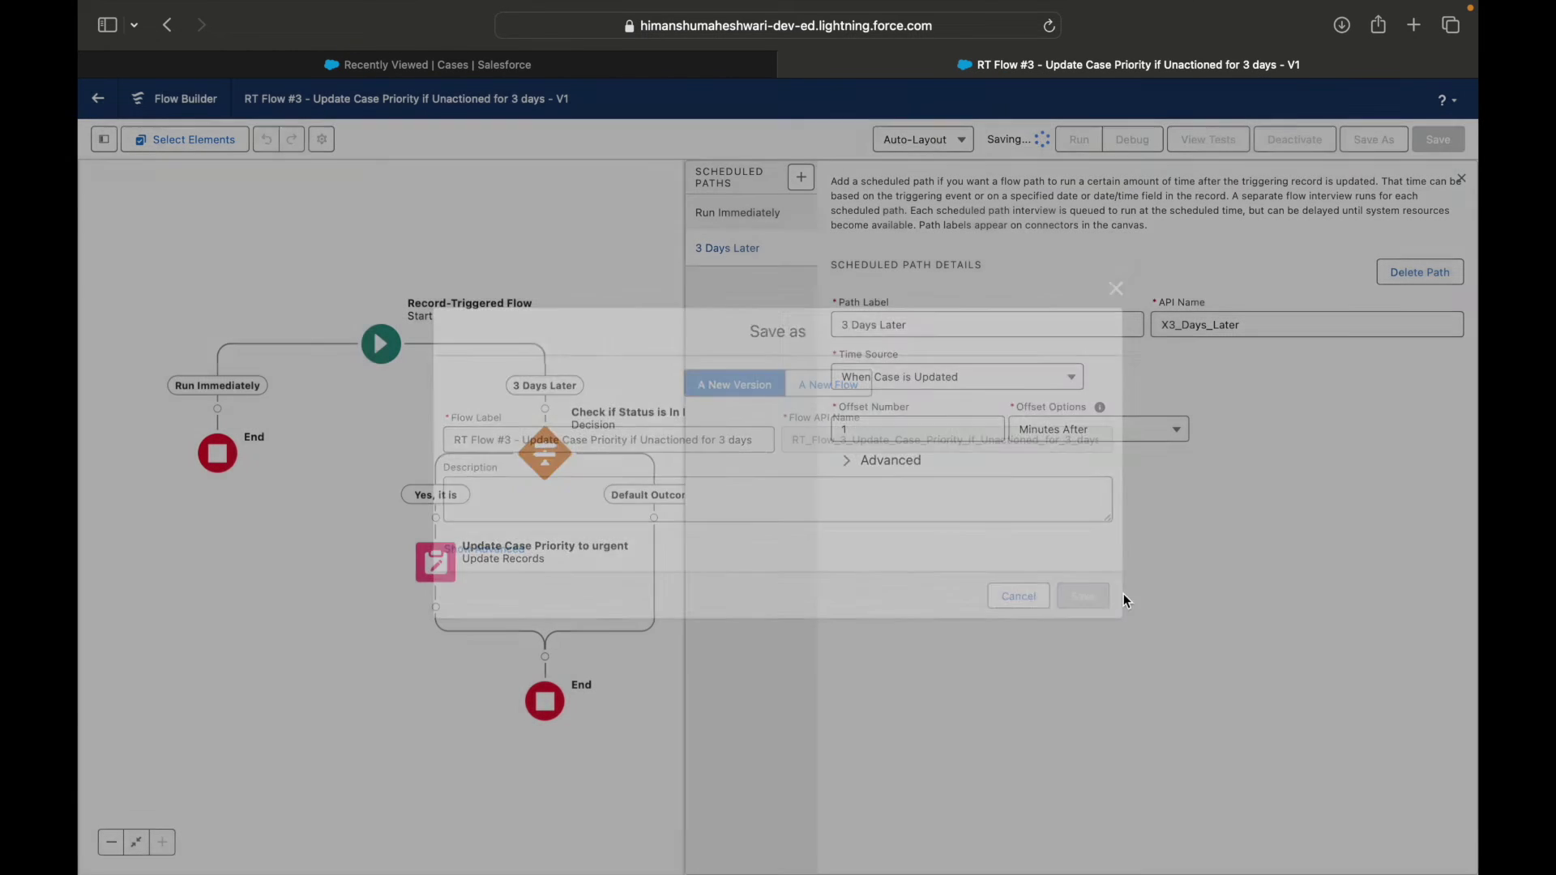
Change the flow's Case trigger to fire when a record is updated
left_click(381, 347)
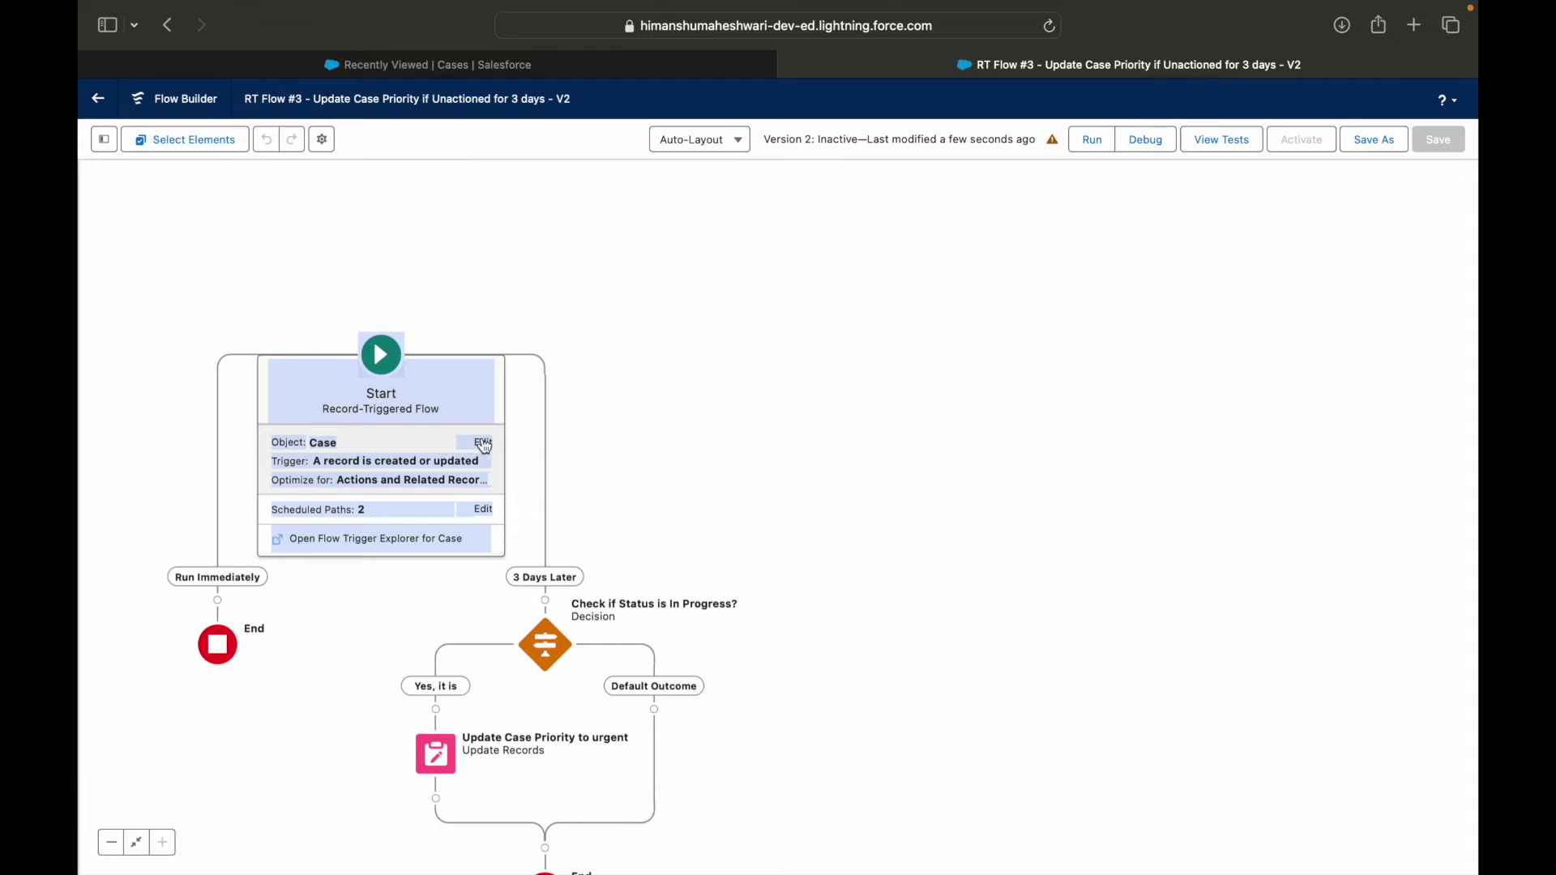
left_click(485, 443)
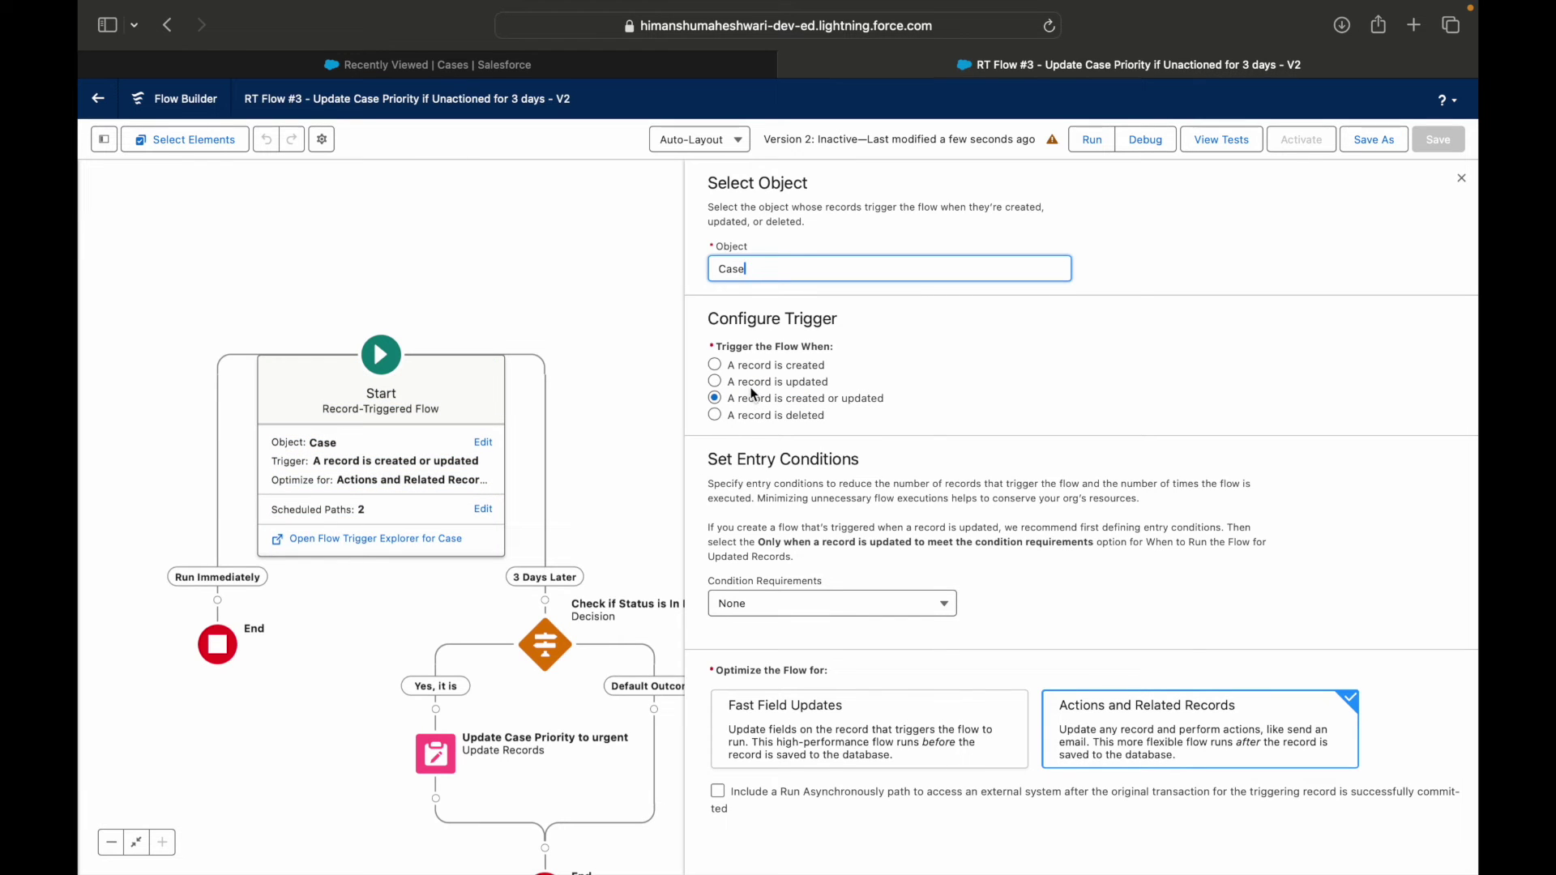
left_click(753, 384)
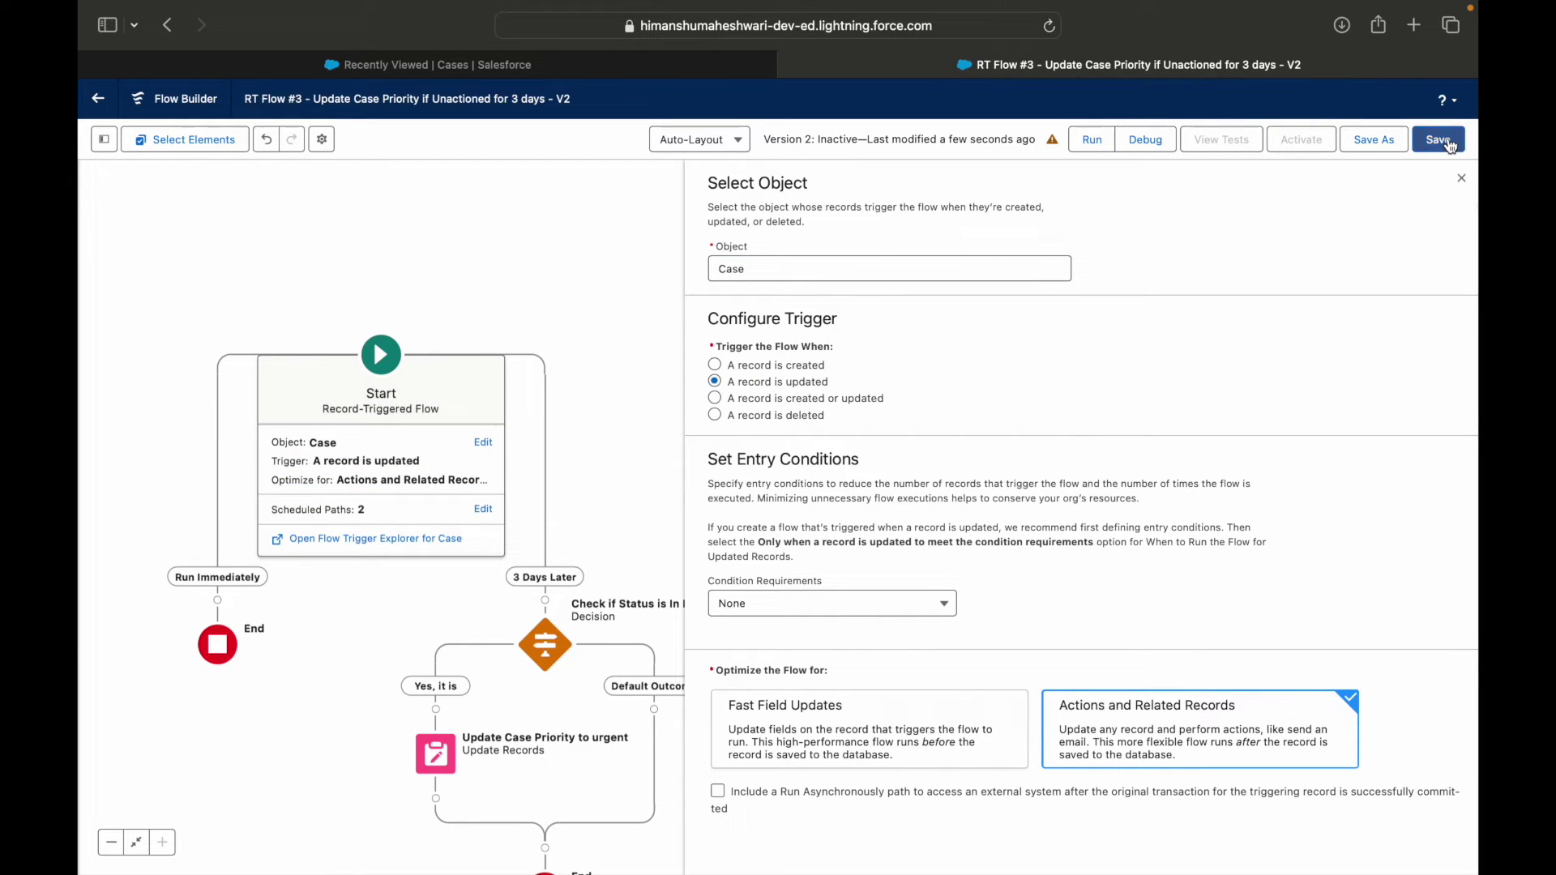
Set the 3 Days Later path's time source to Case: Last Modified Date and save the flow
left_click(483, 509)
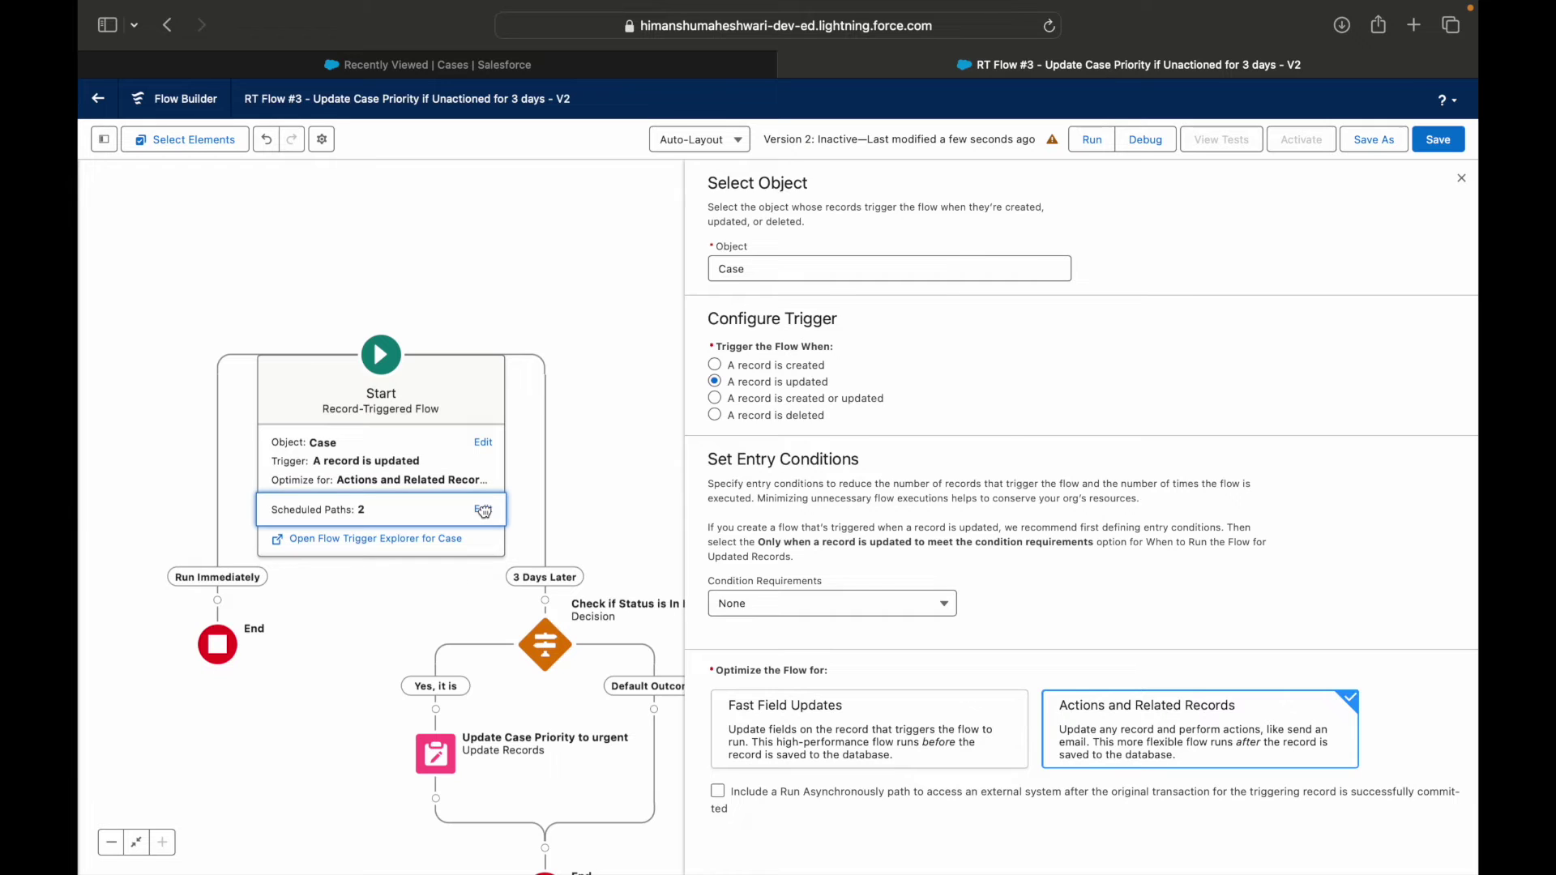
left_click(932, 386)
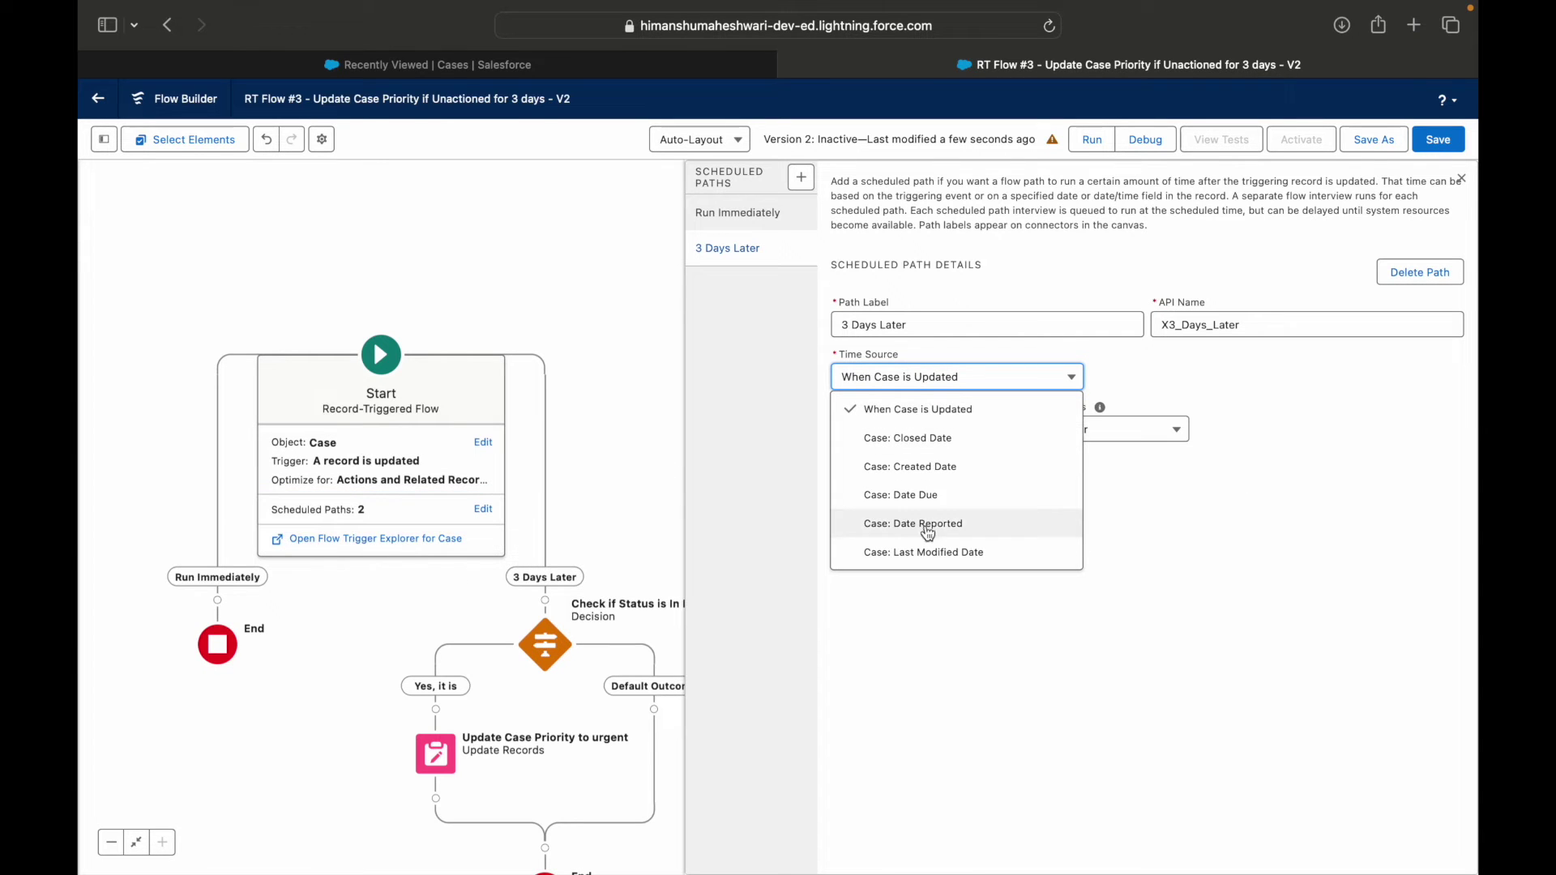
left_click(920, 552)
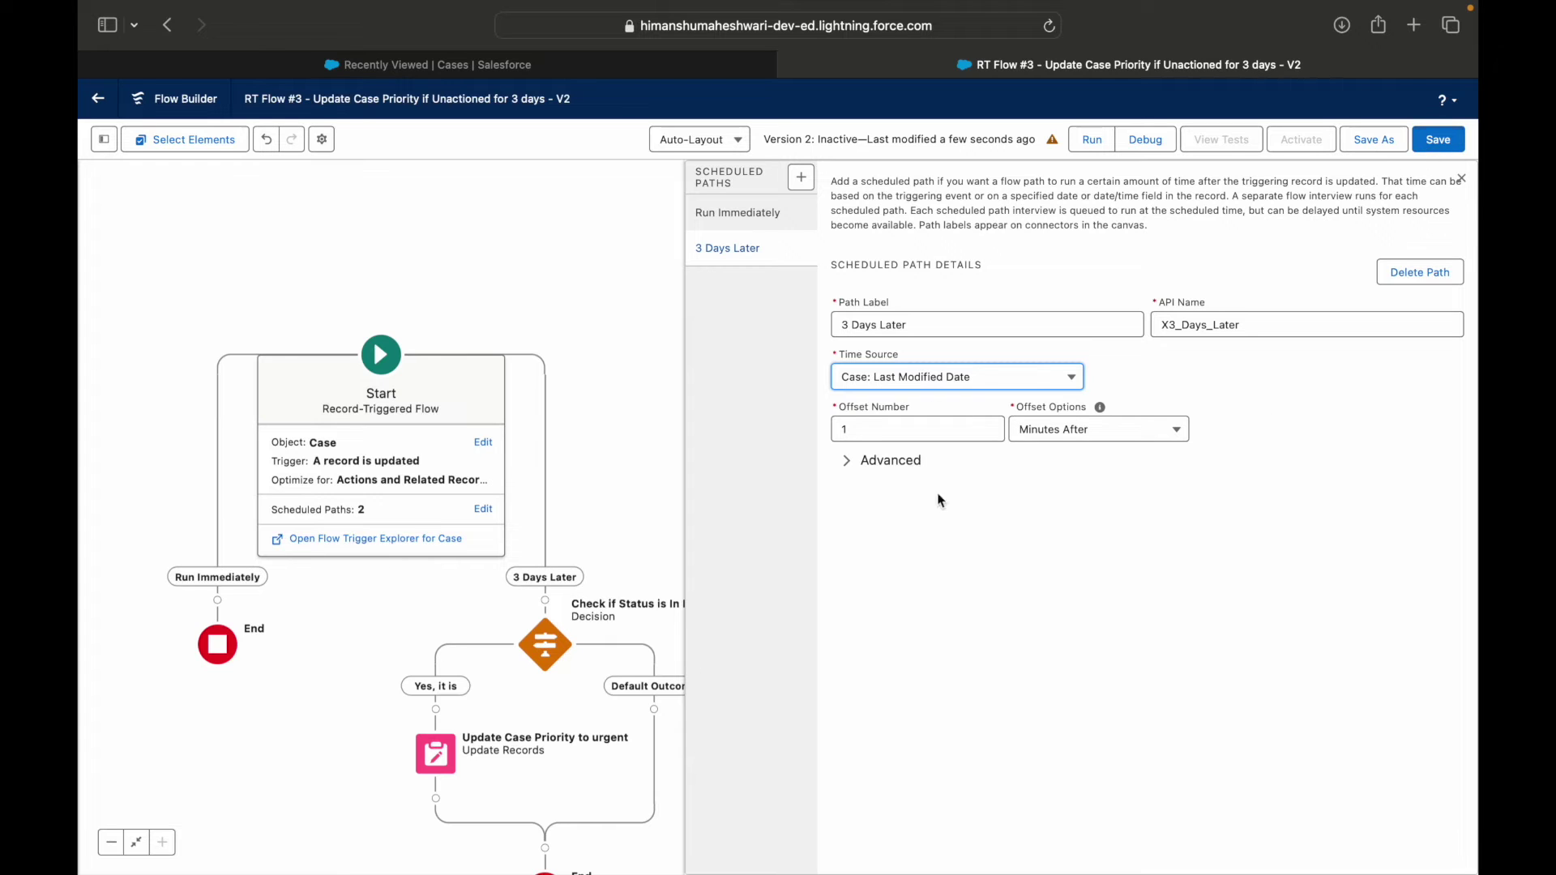
left_click(1438, 139)
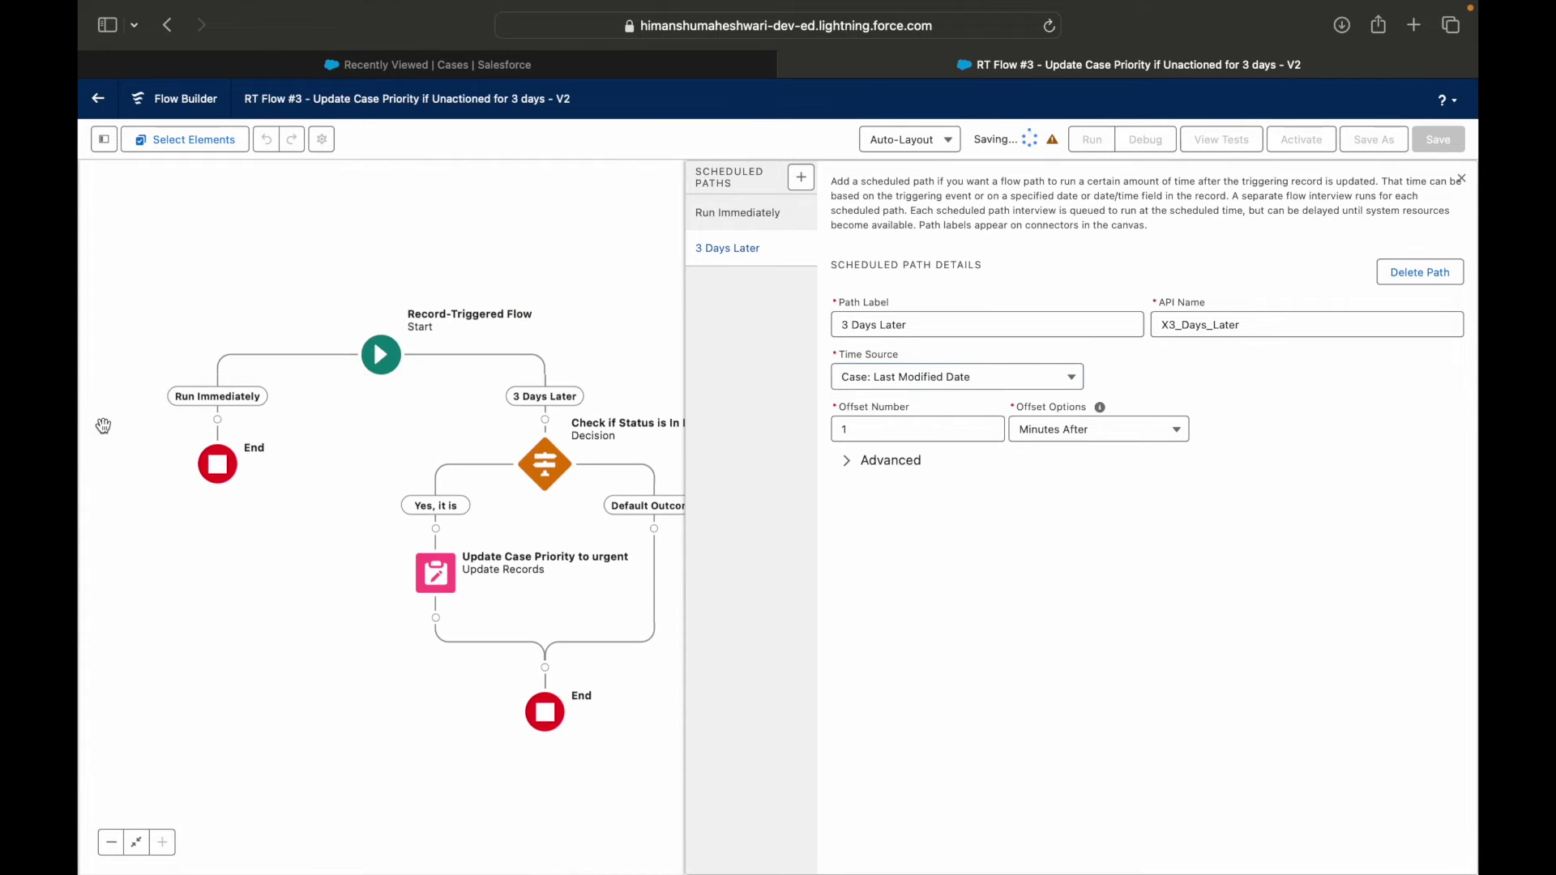
Read the issue preventing activation and set the decision's "Yes, it is" outcome to execute if the condition requirements are met
scroll(1090, 291, "down", 1)
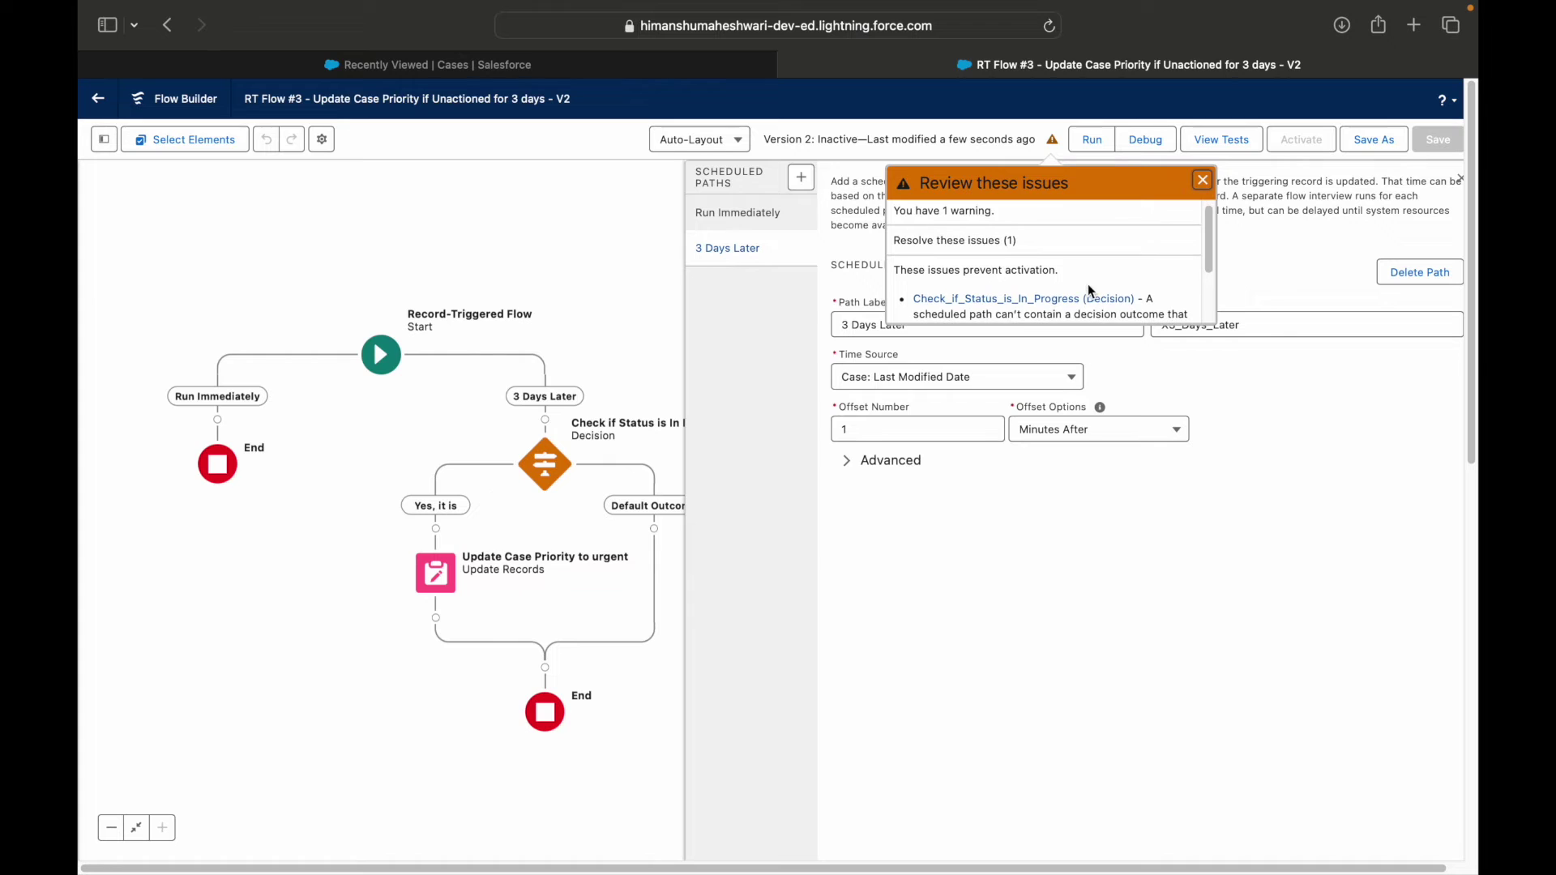
left_click_drag(1075, 311, 1104, 311)
scroll(1109, 310, "down", 3)
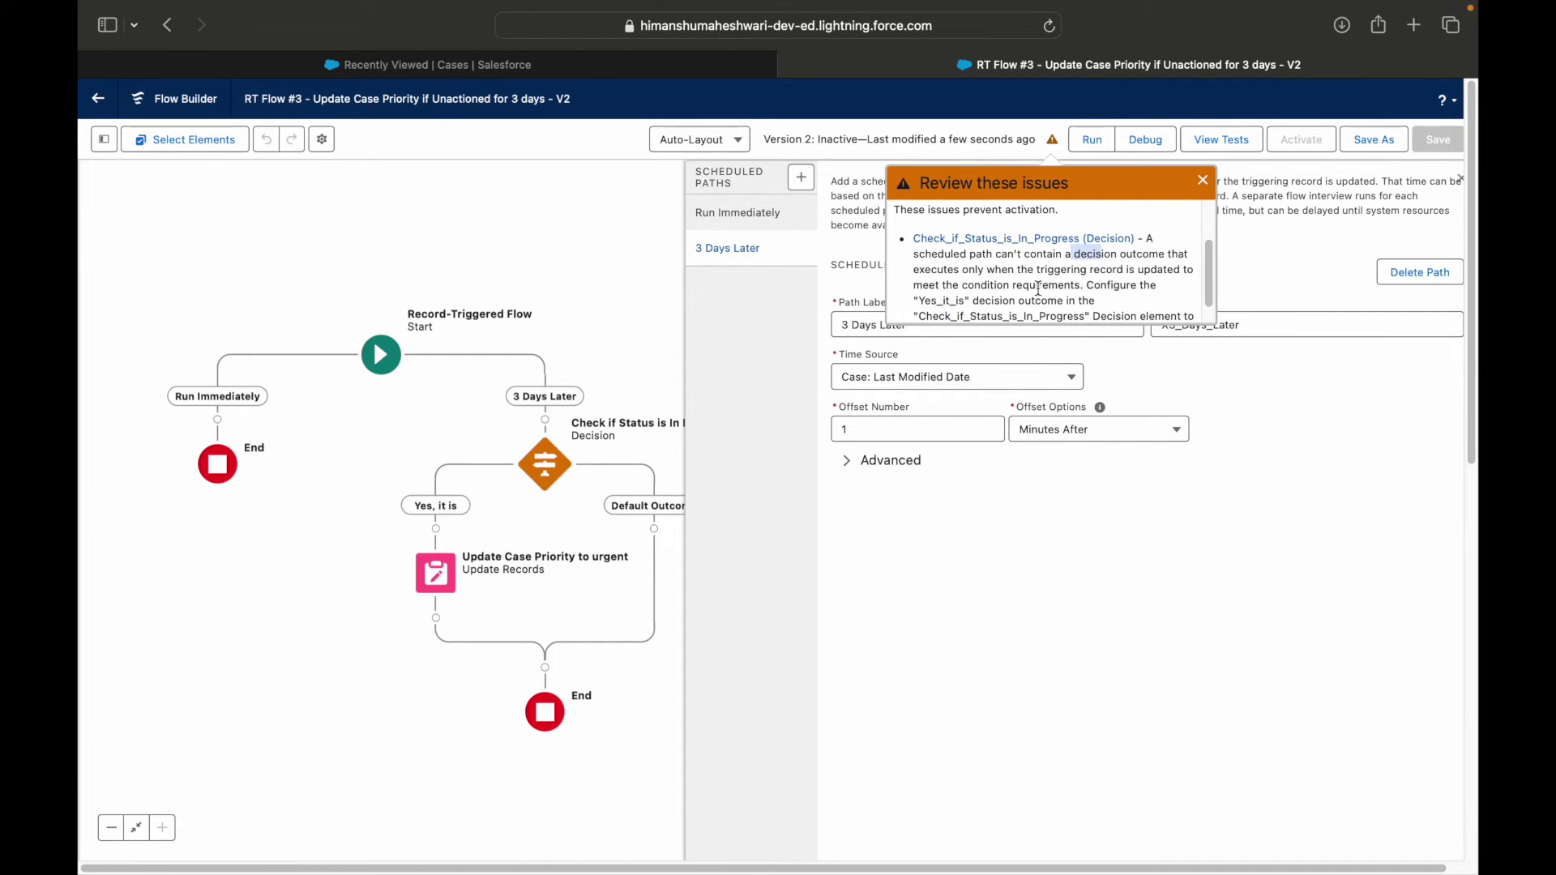
left_click(1002, 271)
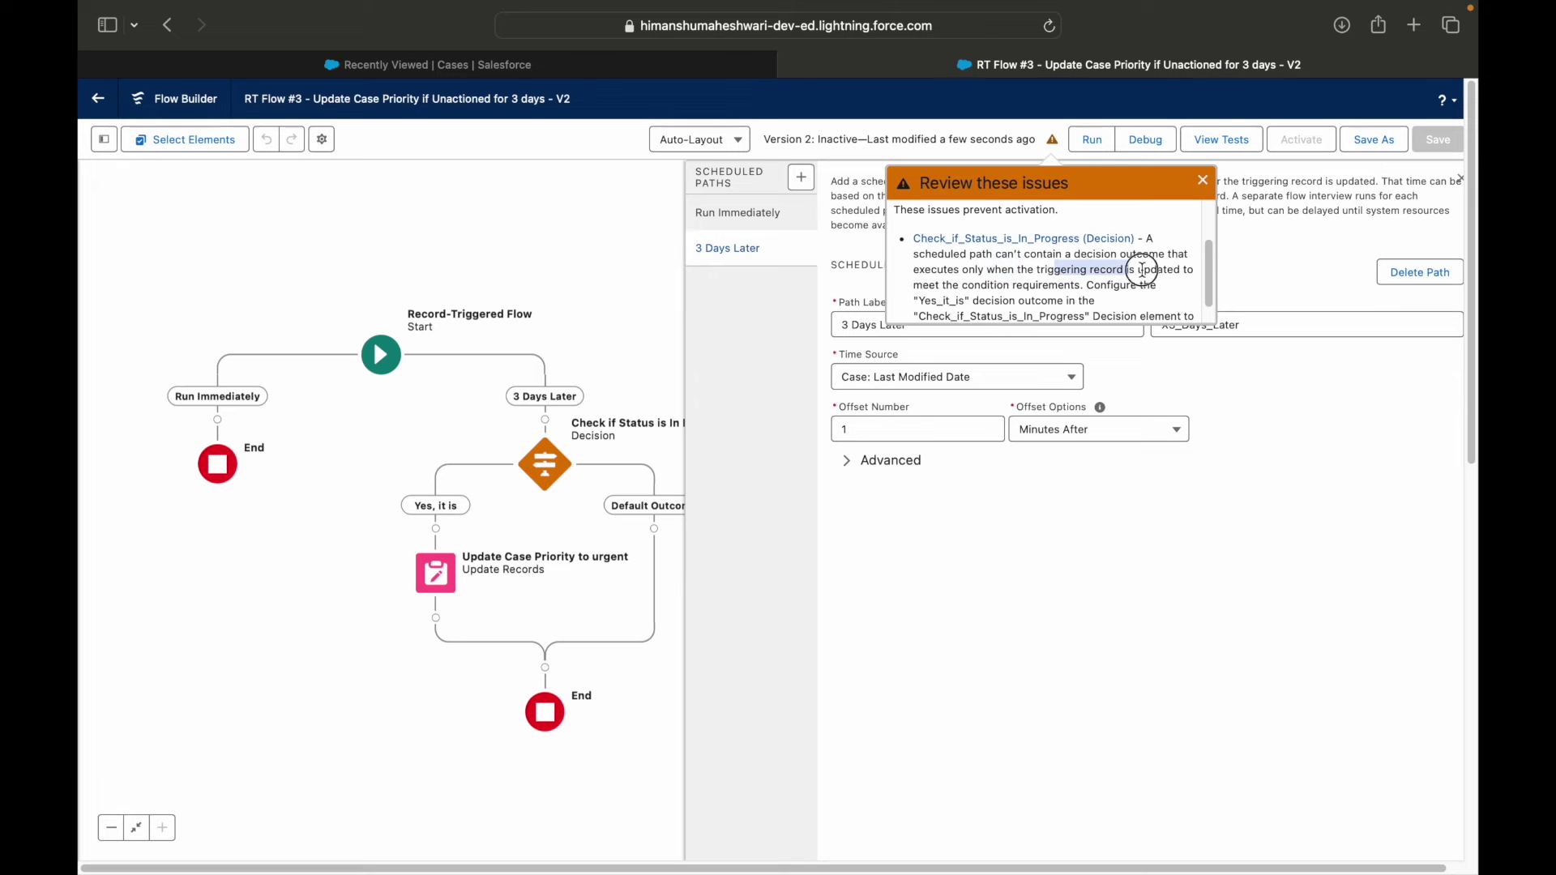
double_click(544, 464)
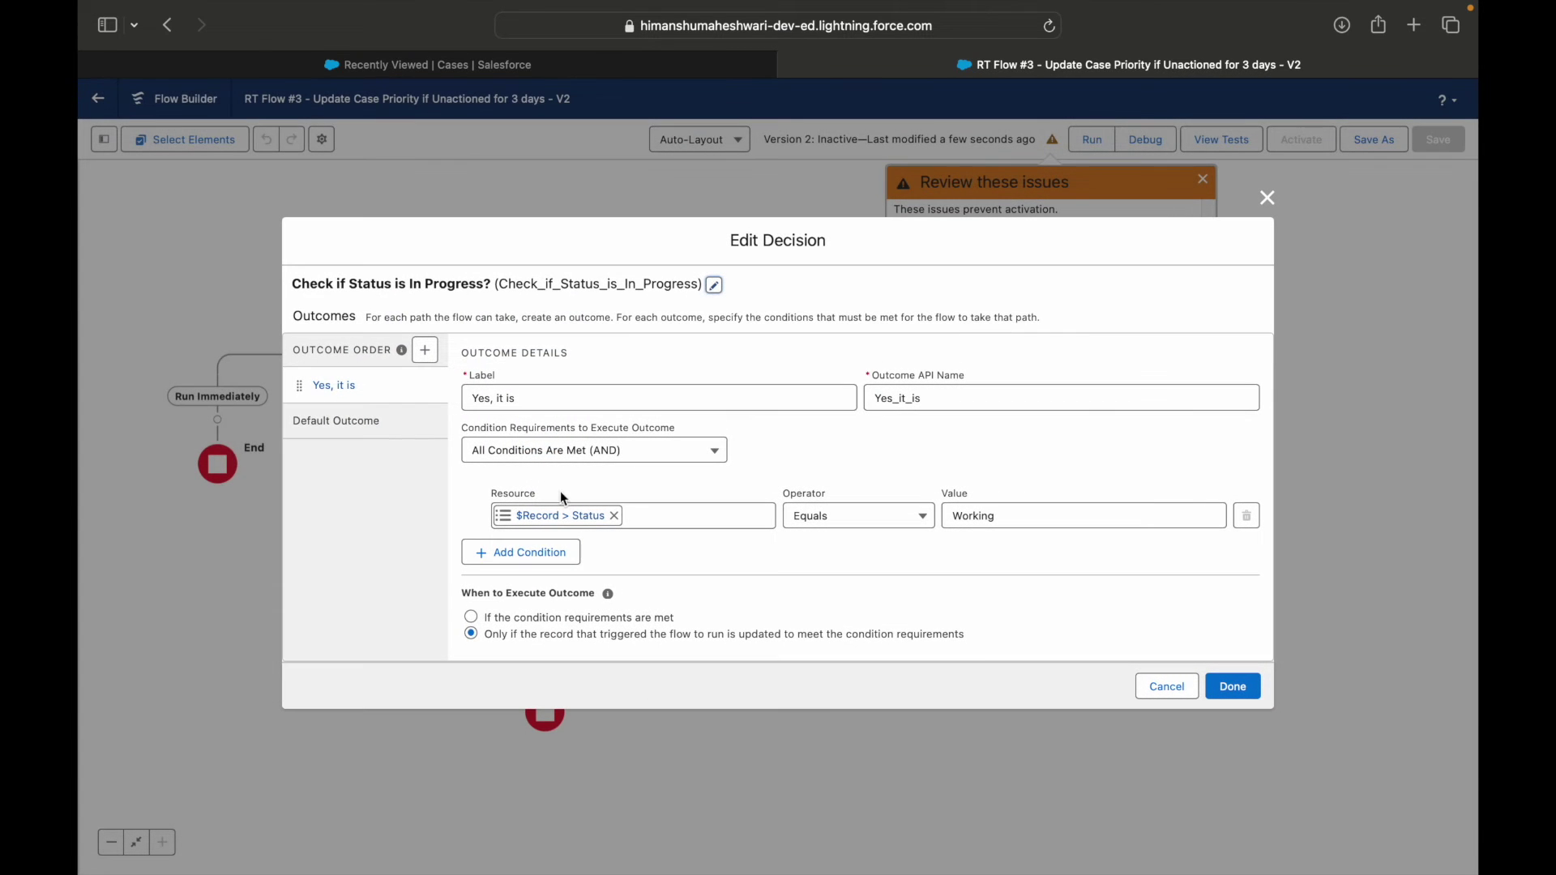
left_click(559, 617)
left_click(1238, 687)
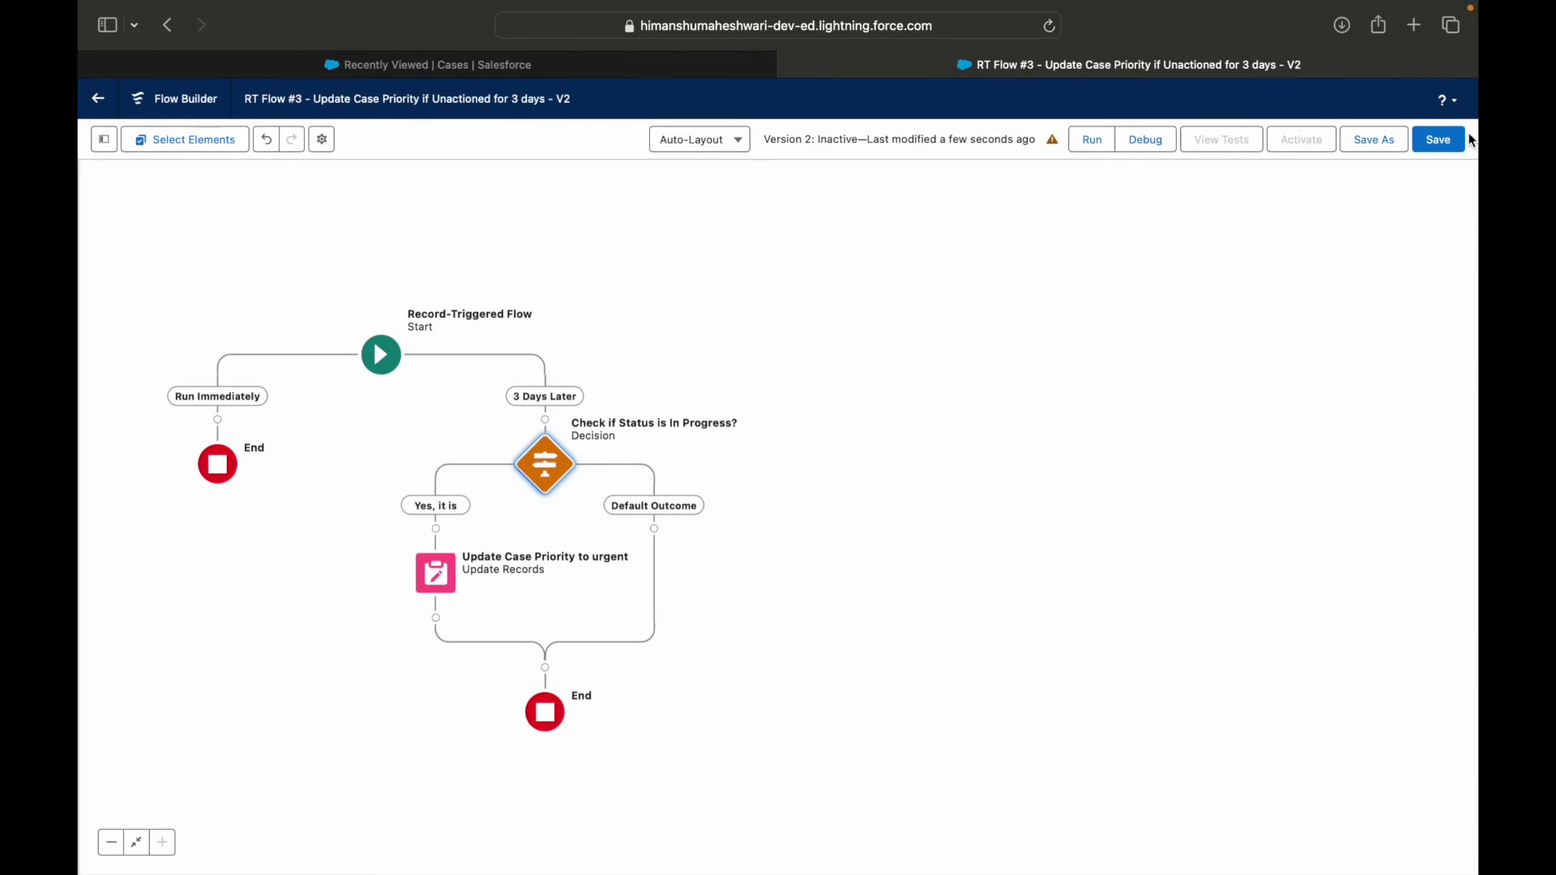
Save the flow with the corrected decision and activate this version
left_click(1440, 139)
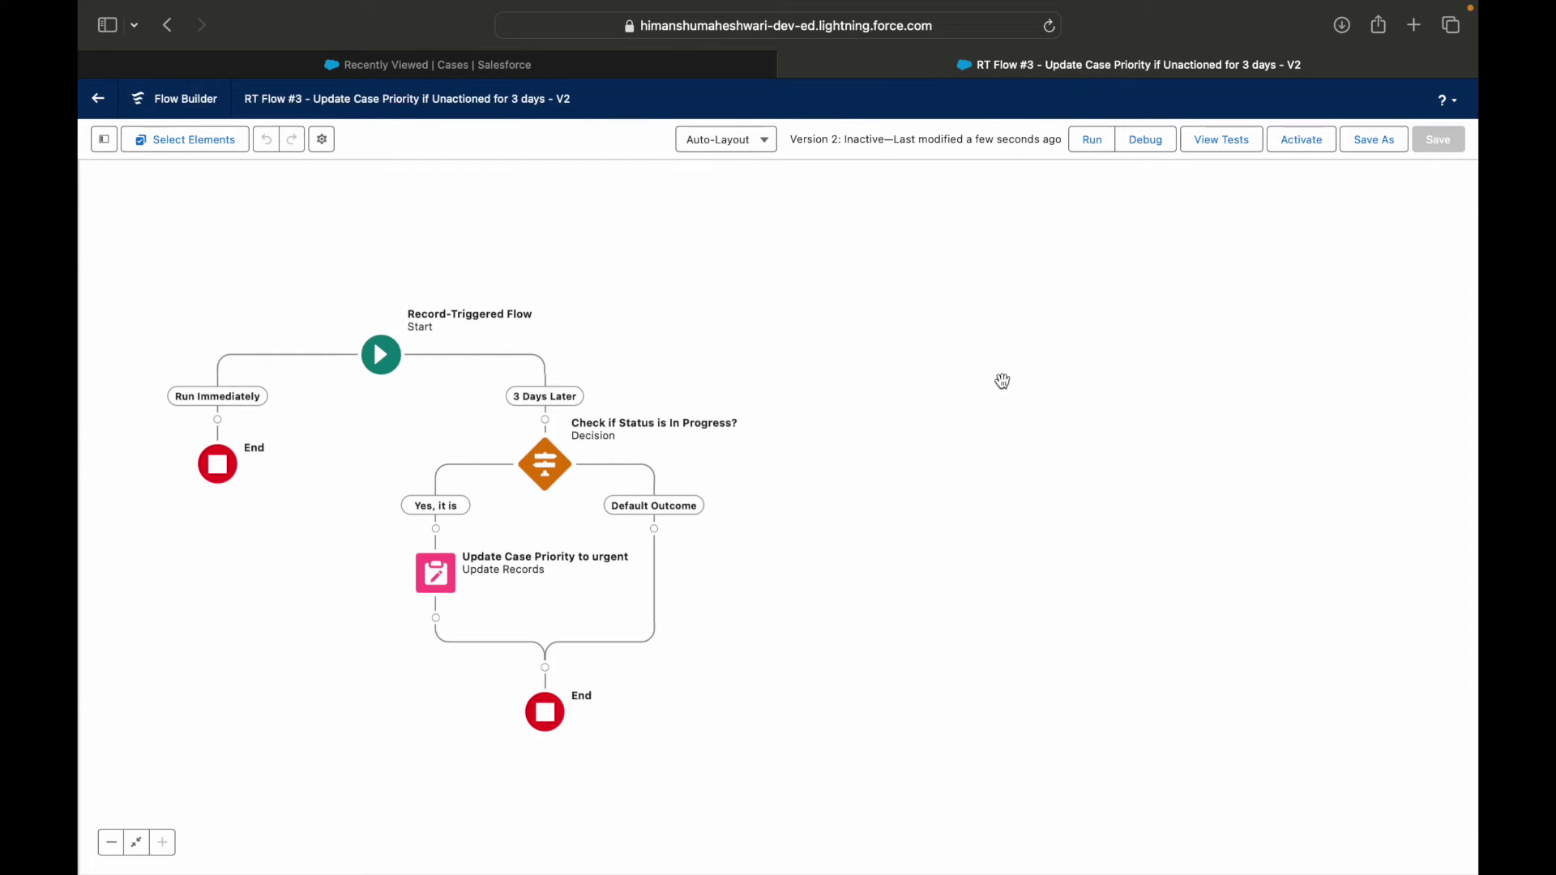
left_click(1297, 147)
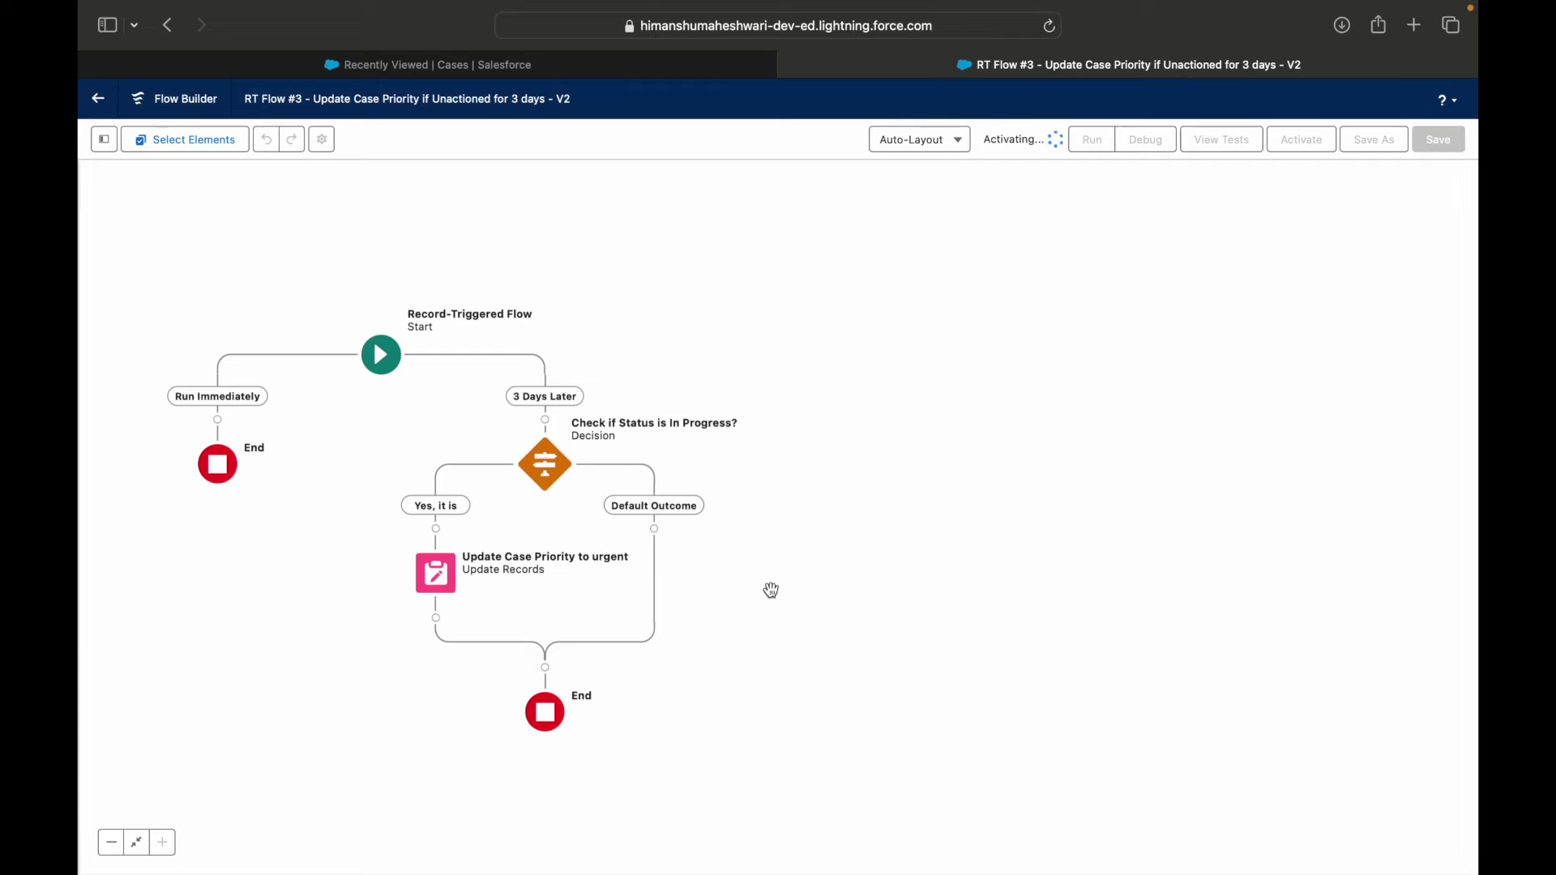
Review the Case trigger settings, the status decision and the Update Case Priority to urgent element
left_click(379, 354)
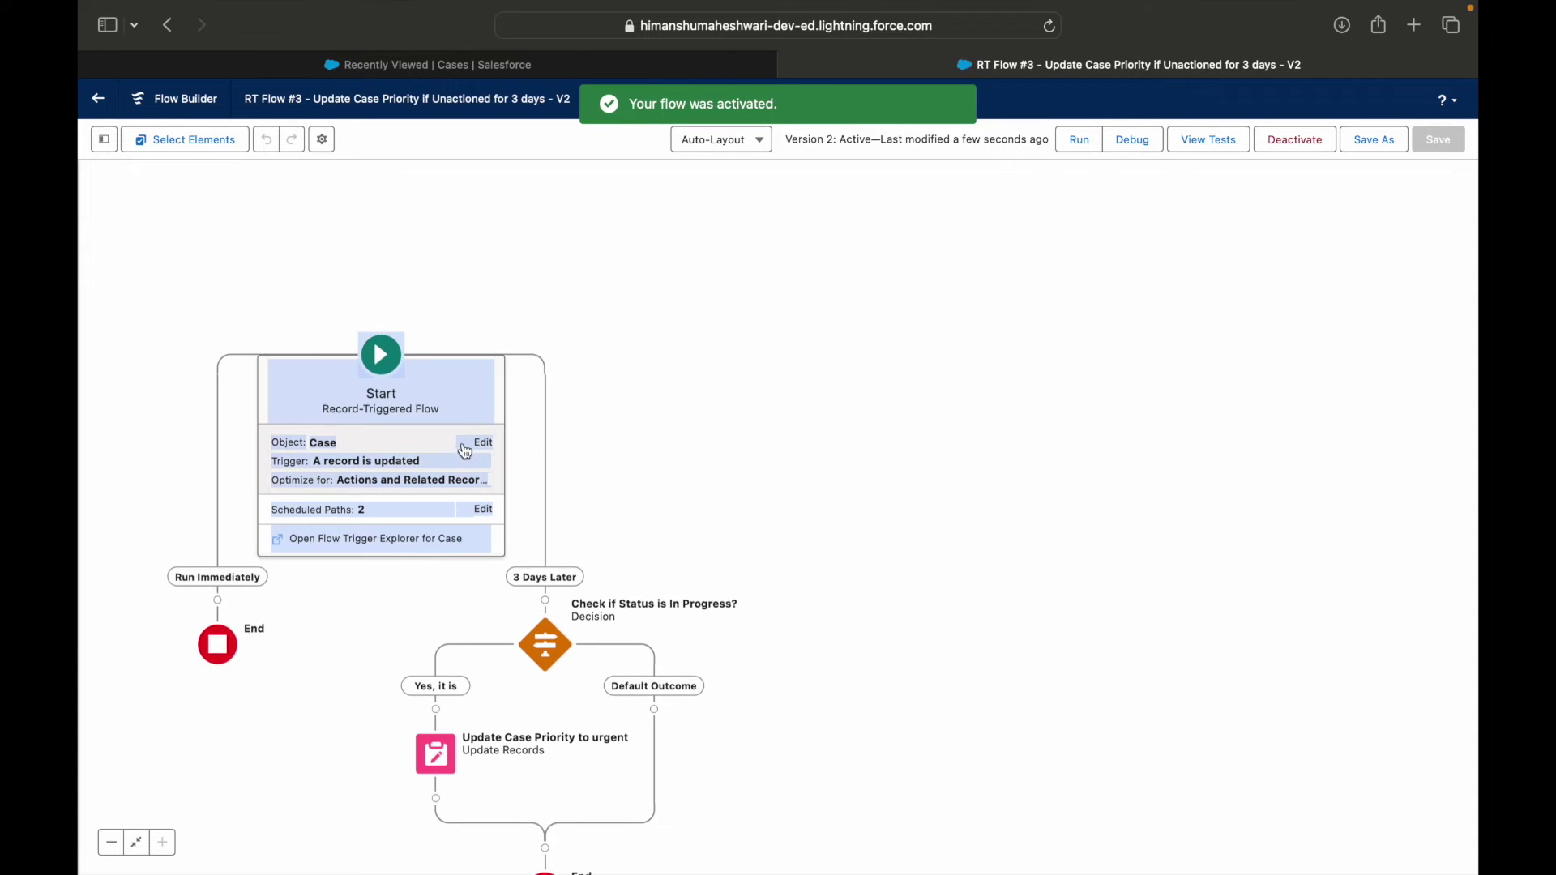
left_click(483, 444)
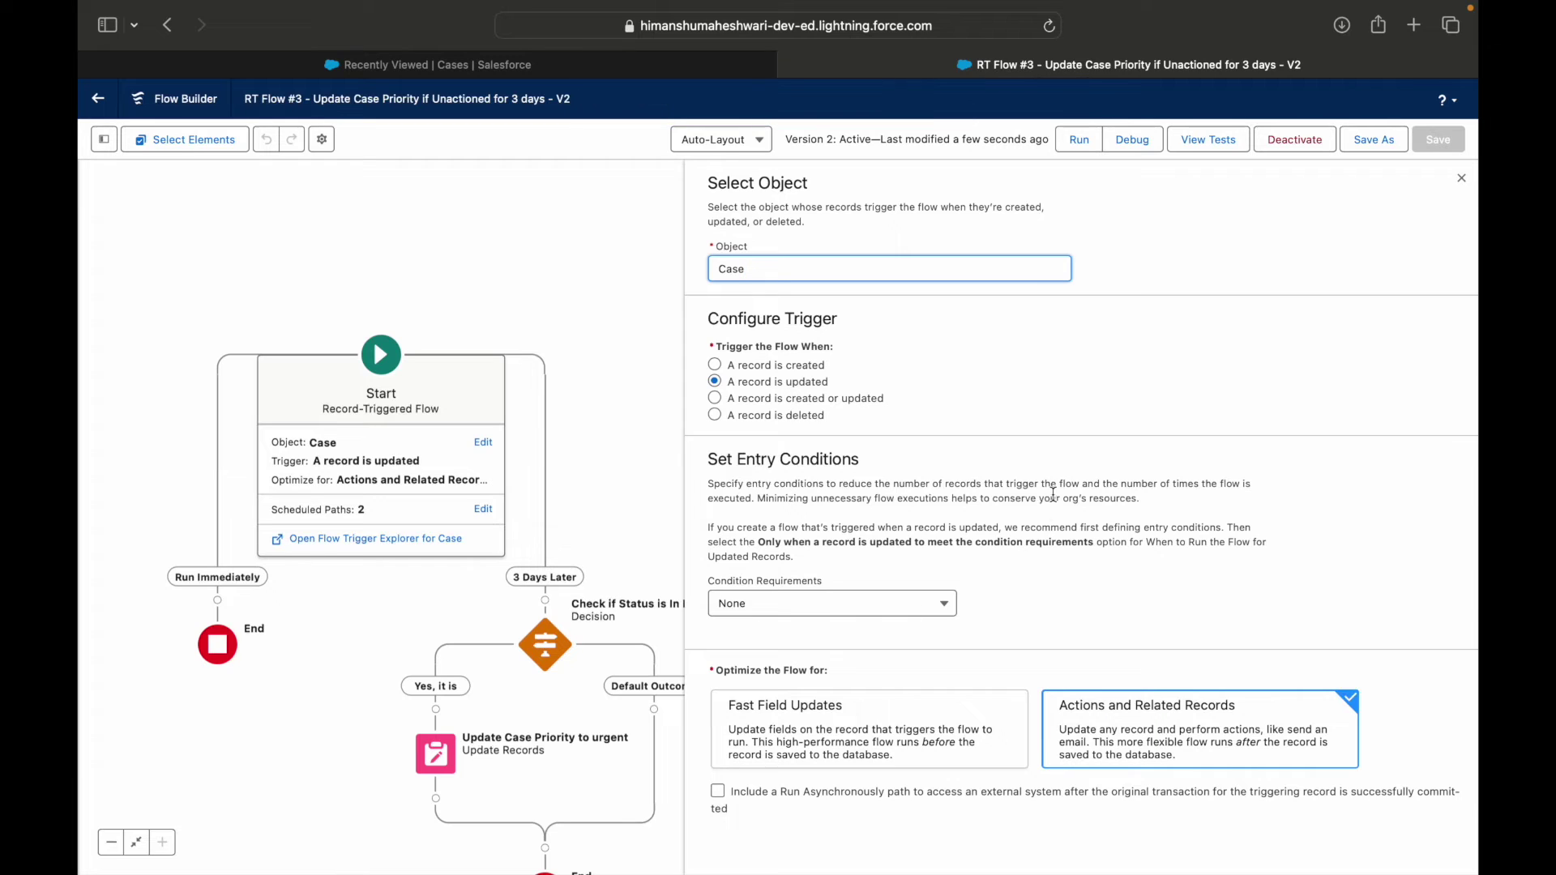
left_click(1463, 178)
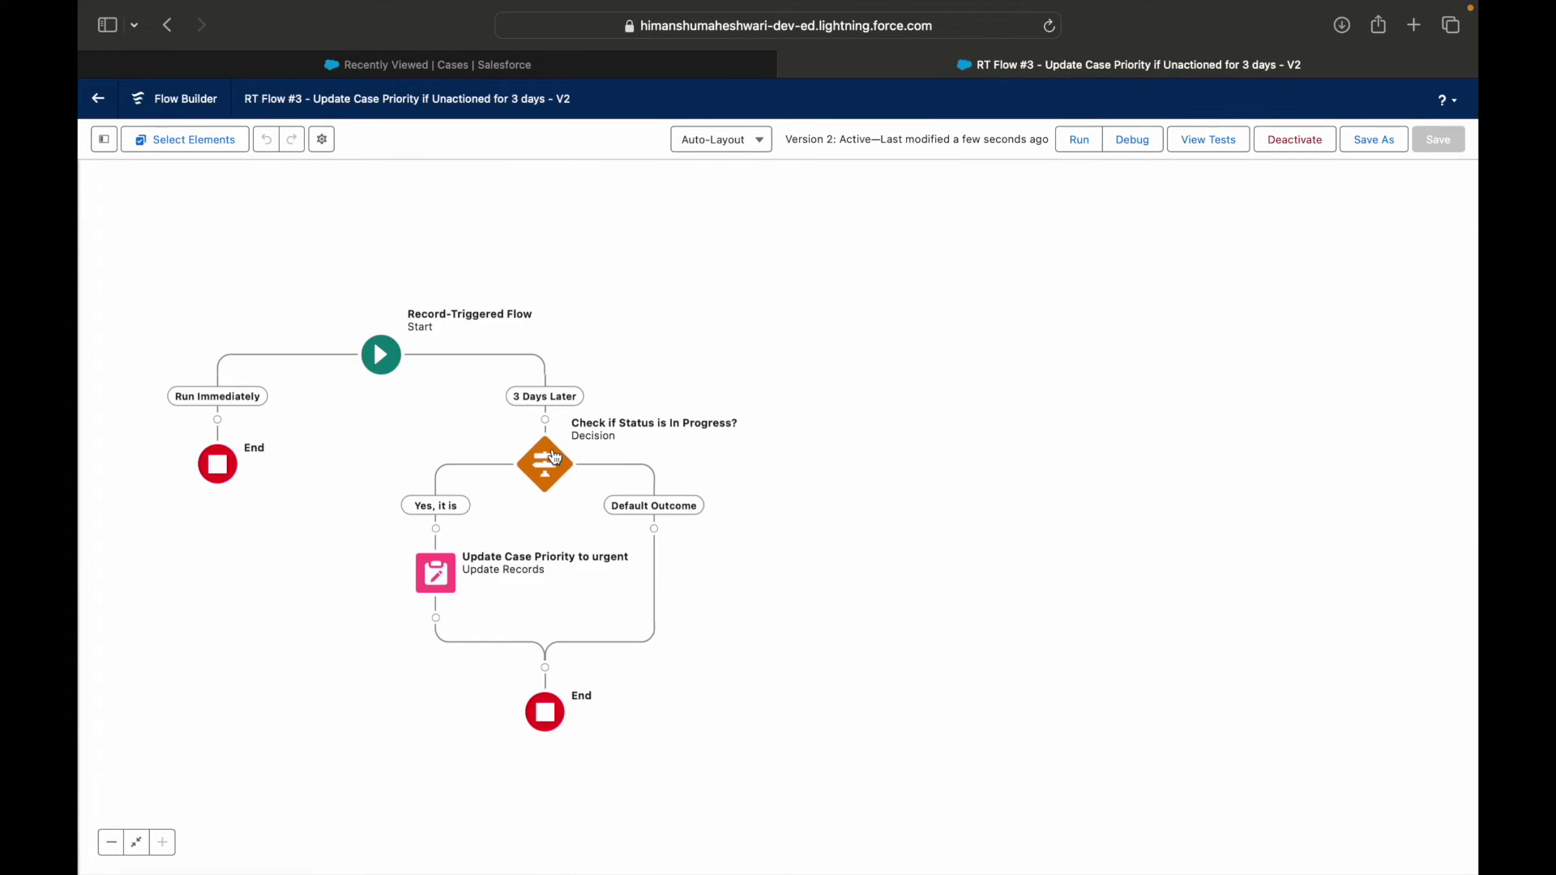
left_click(553, 460)
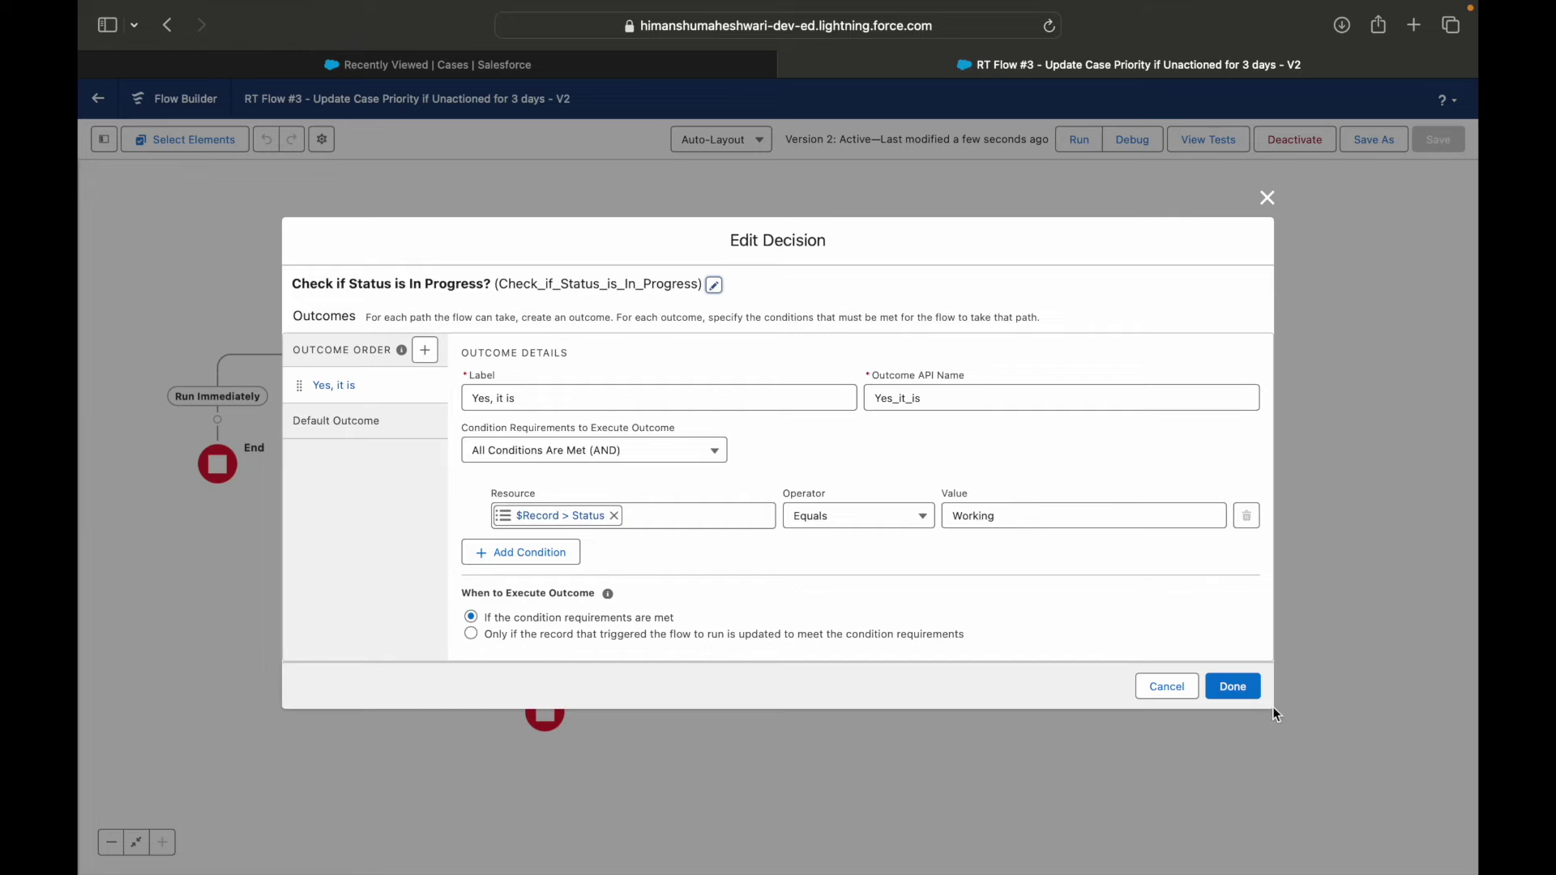
left_click(1234, 687)
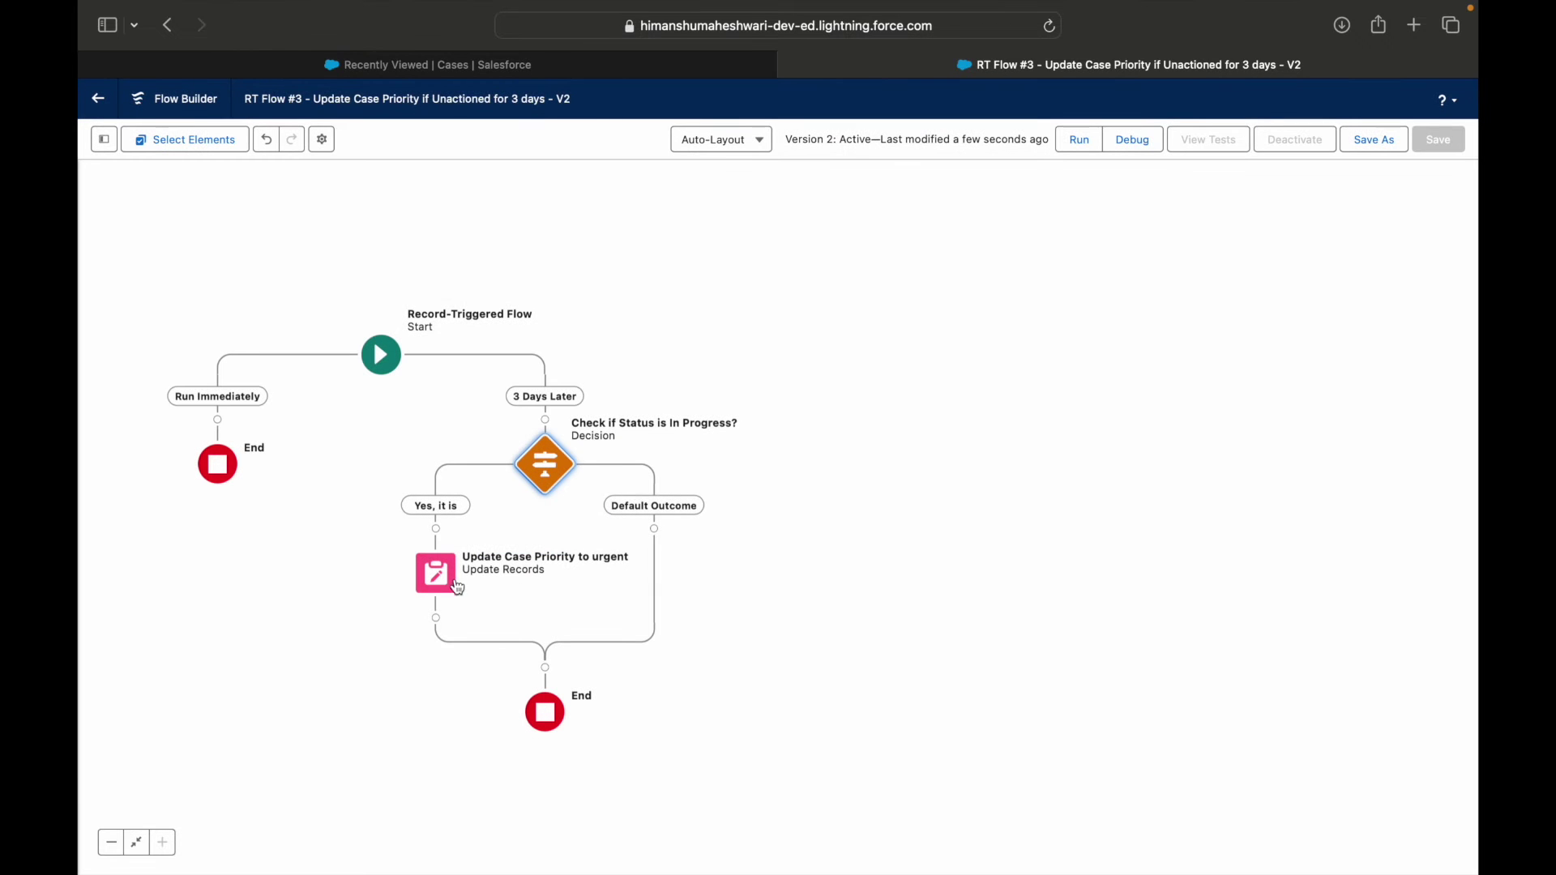
left_click(456, 580)
left_click(434, 760)
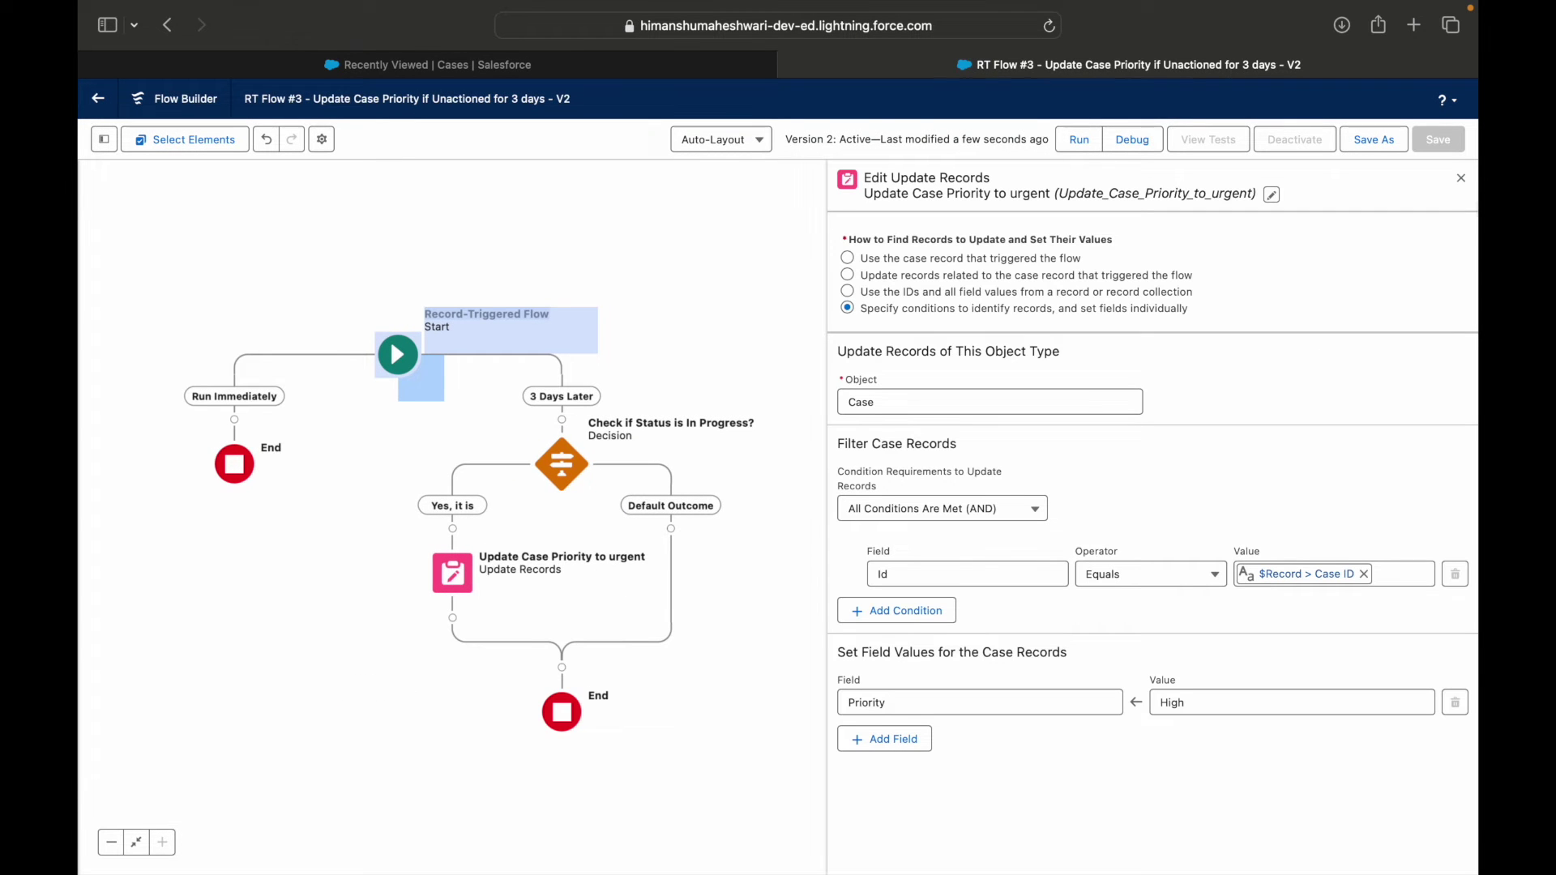
left_click(1462, 175)
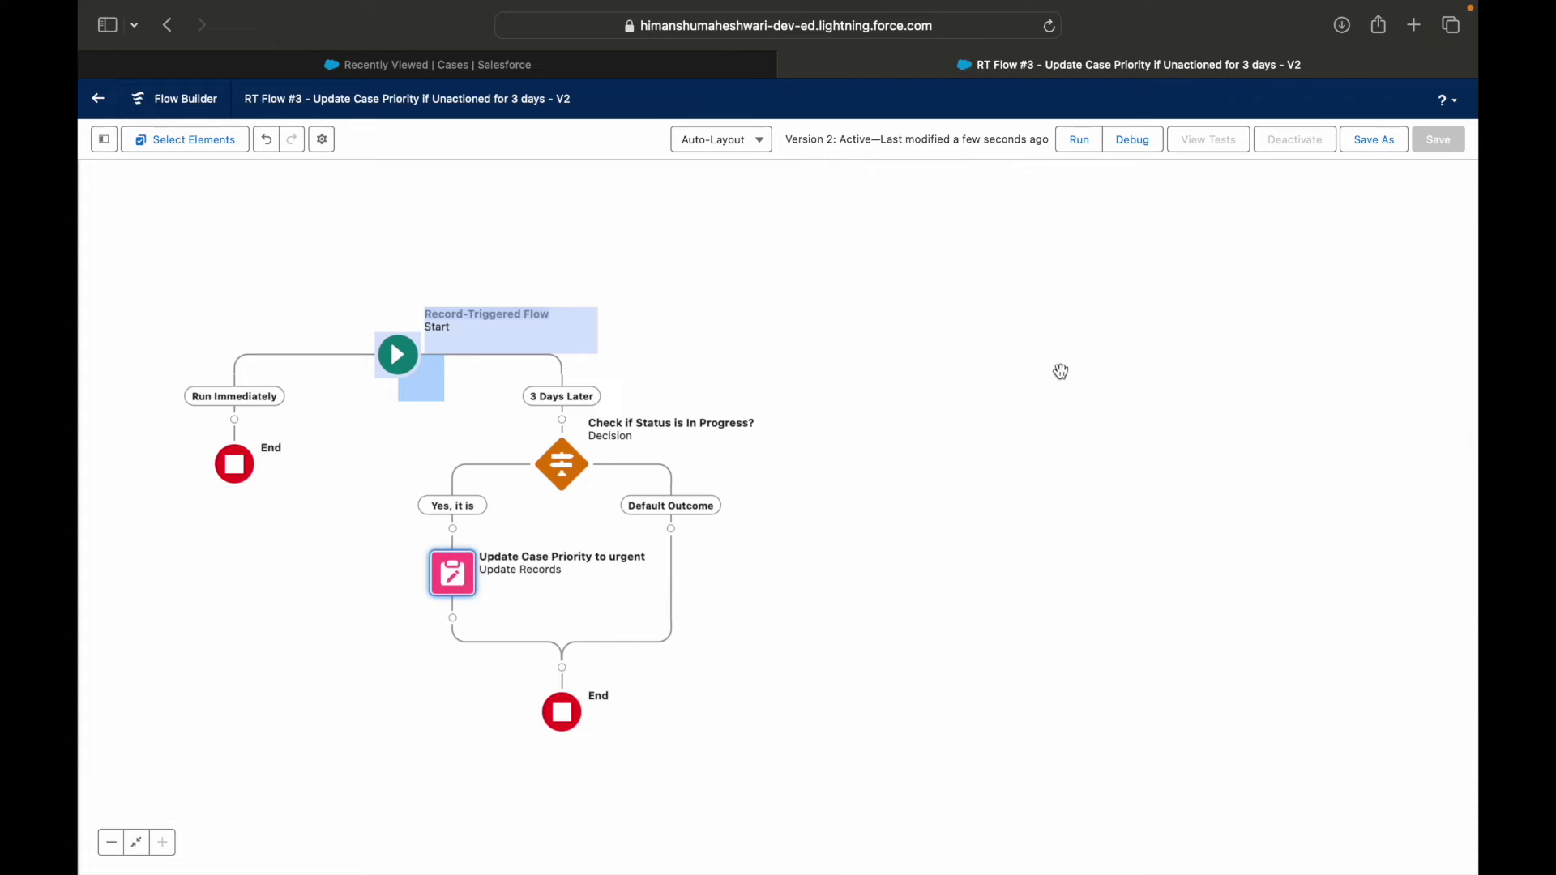
Keep Case: Last Modified Date as the 3 Days Later path's time source and save the flow as a new version
left_click(1045, 374)
left_click(398, 355)
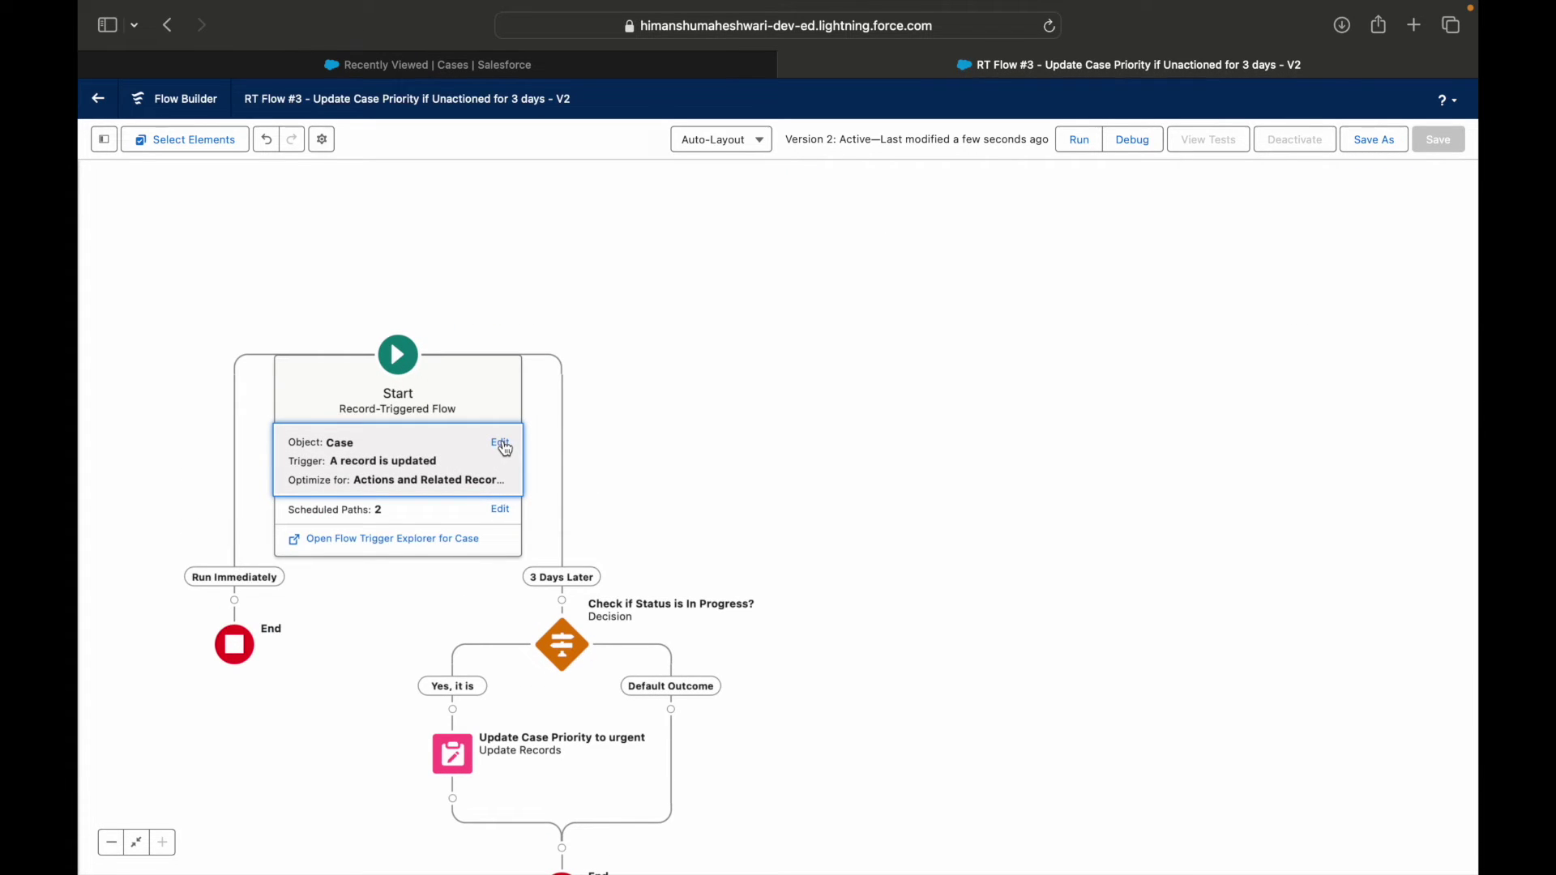
left_click(502, 511)
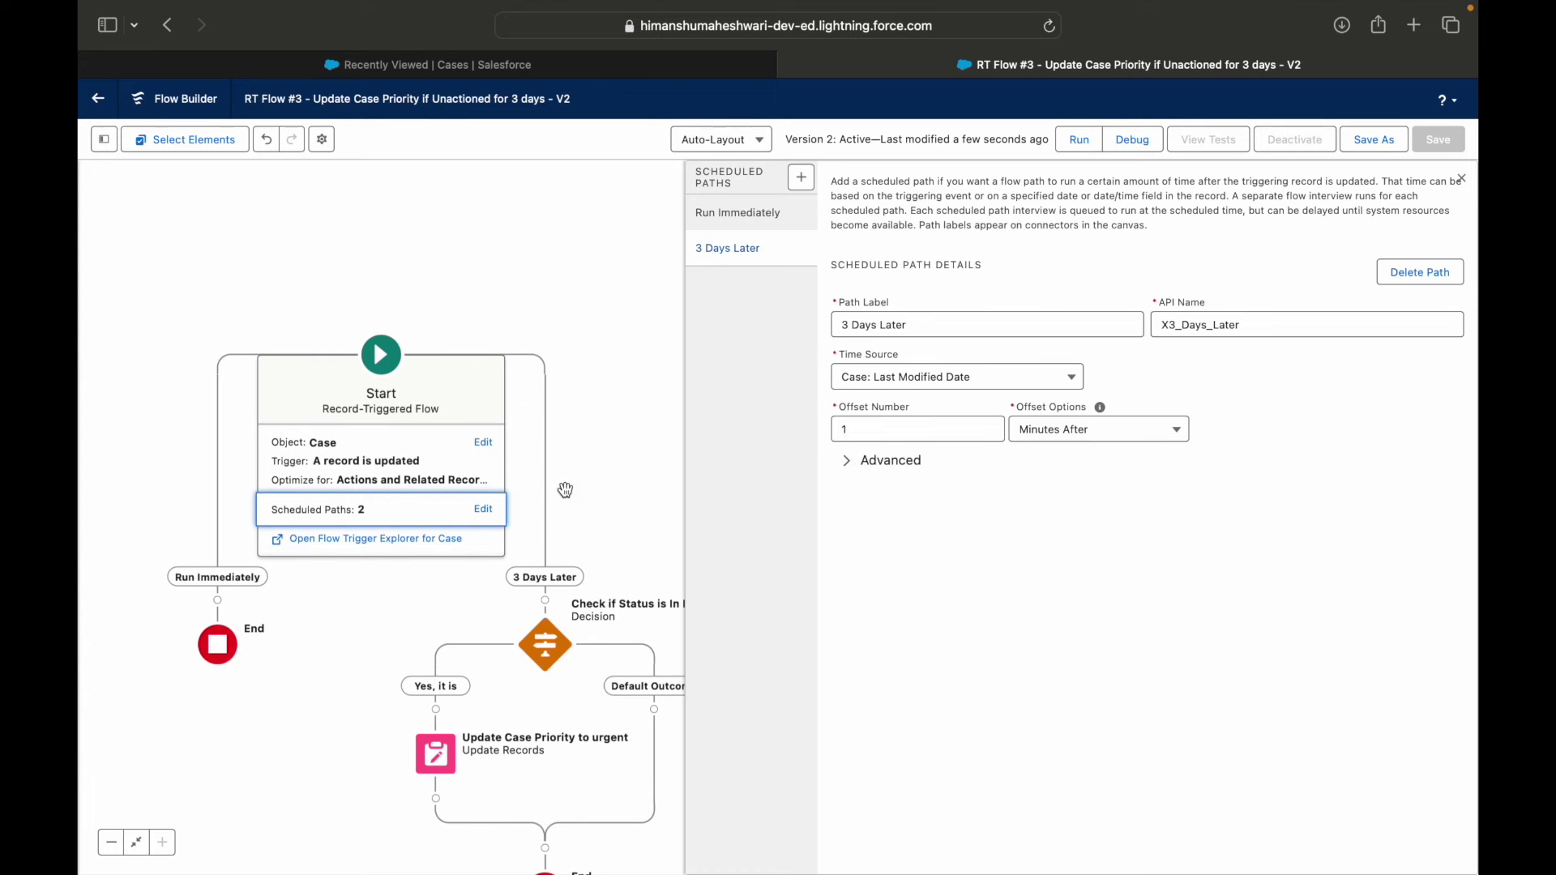
left_click(920, 388)
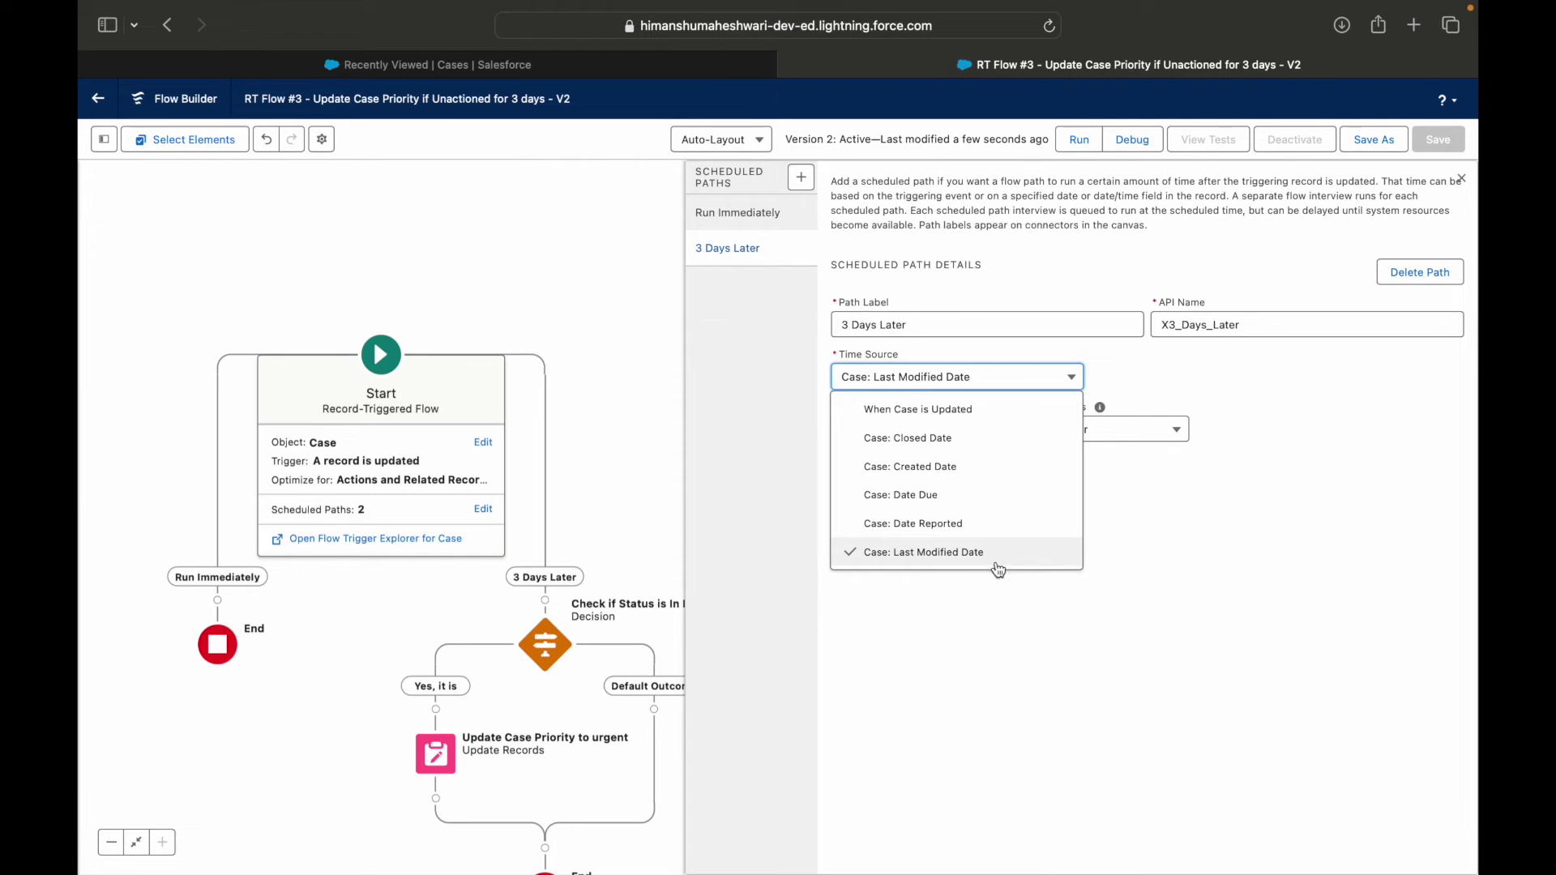
left_click(944, 556)
left_click(1461, 179)
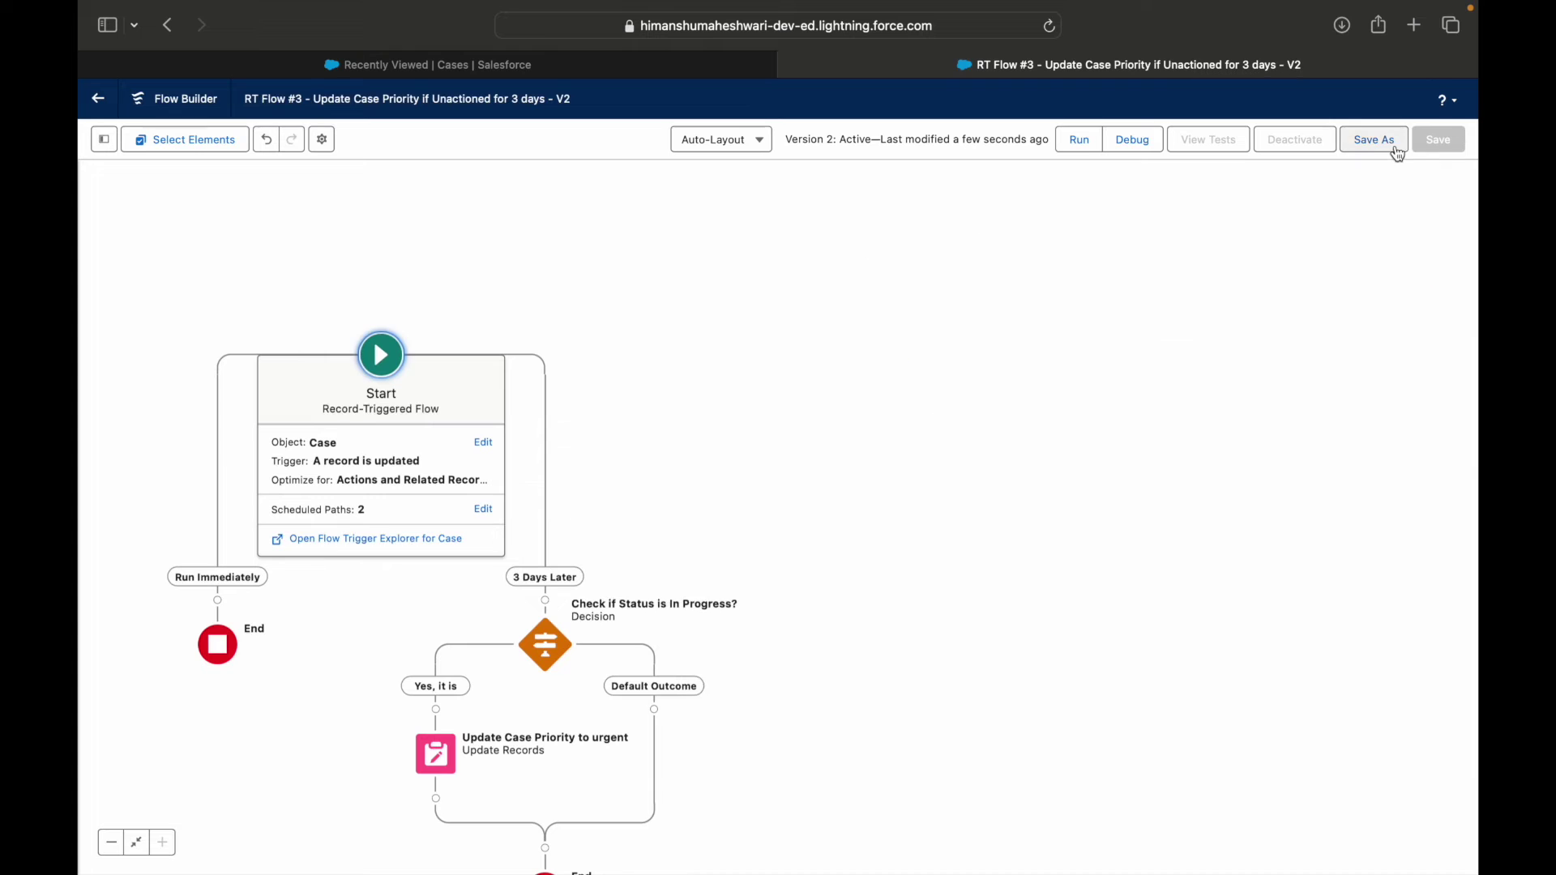
left_click(1388, 145)
left_click(1087, 597)
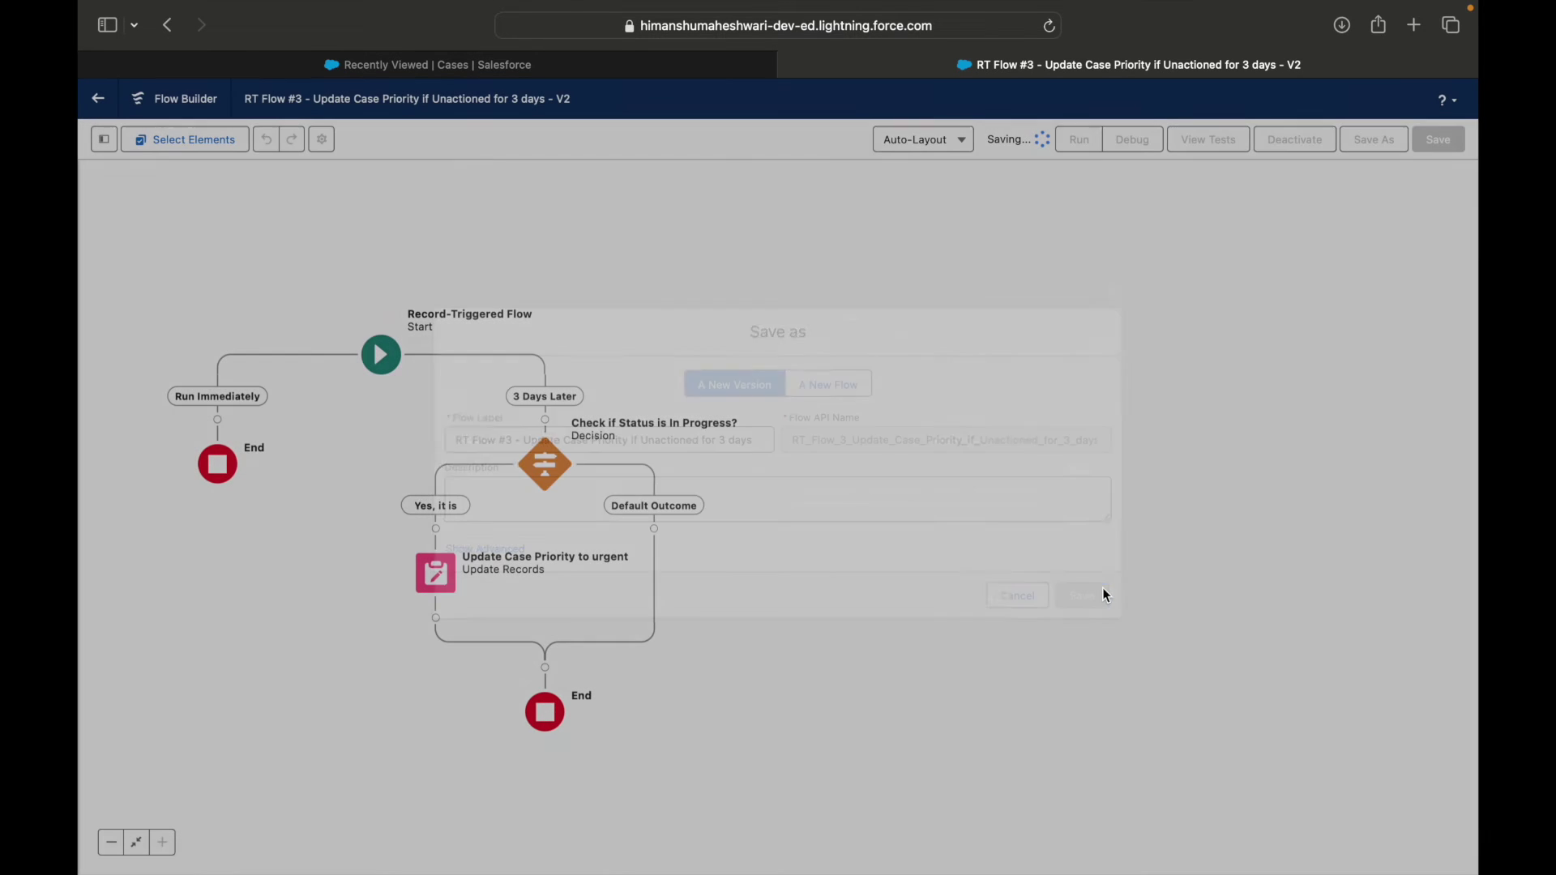
Activate the new flow version and open the most recent case in the Recently Viewed Cases list to review its details
left_click(1290, 143)
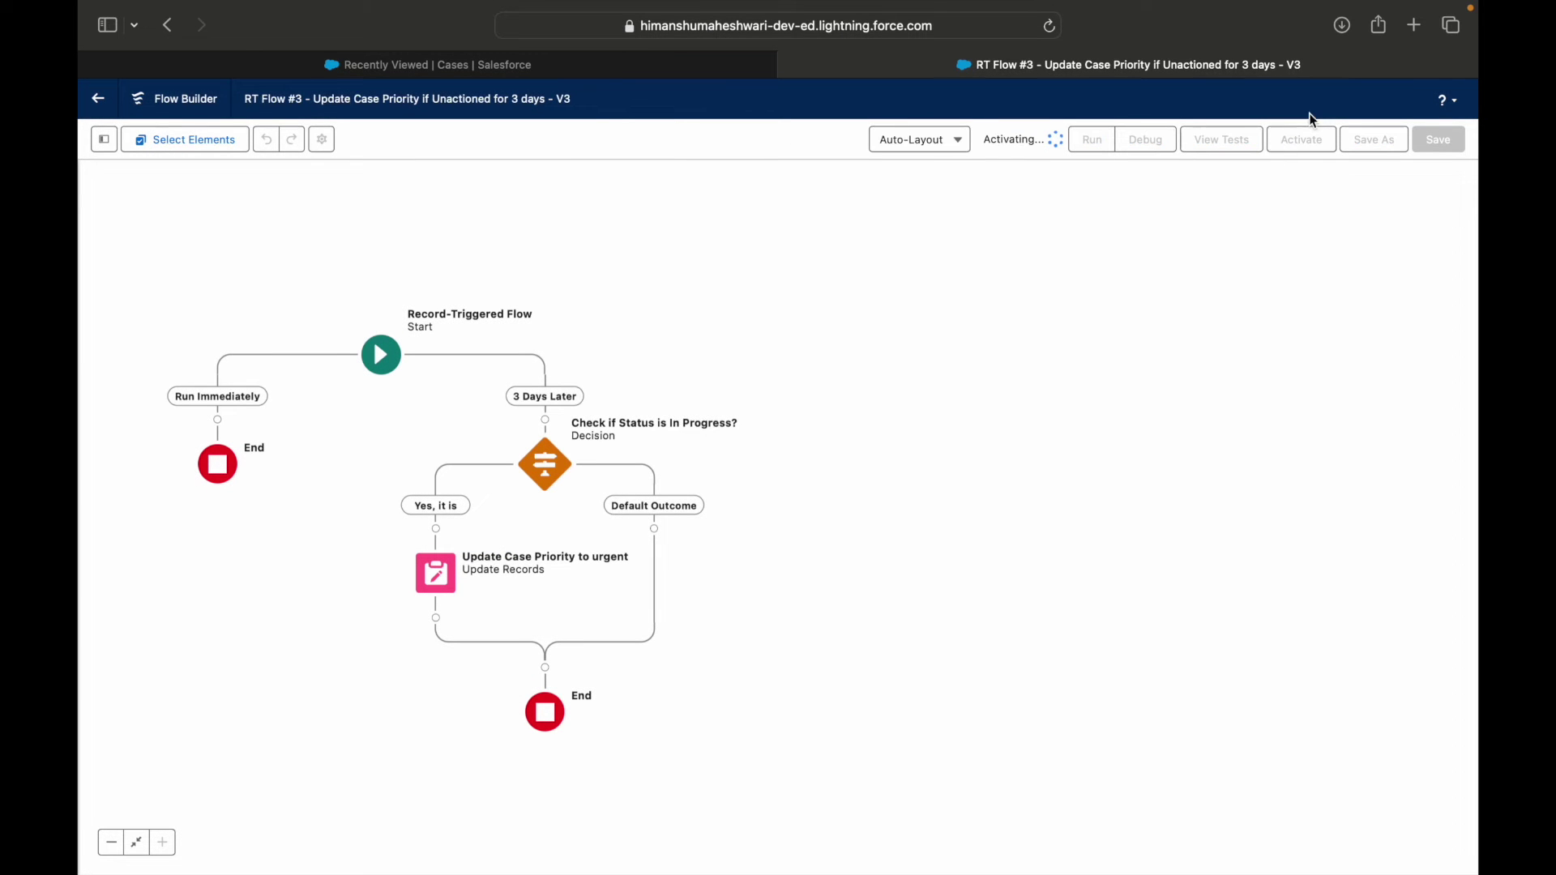
left_click(651, 65)
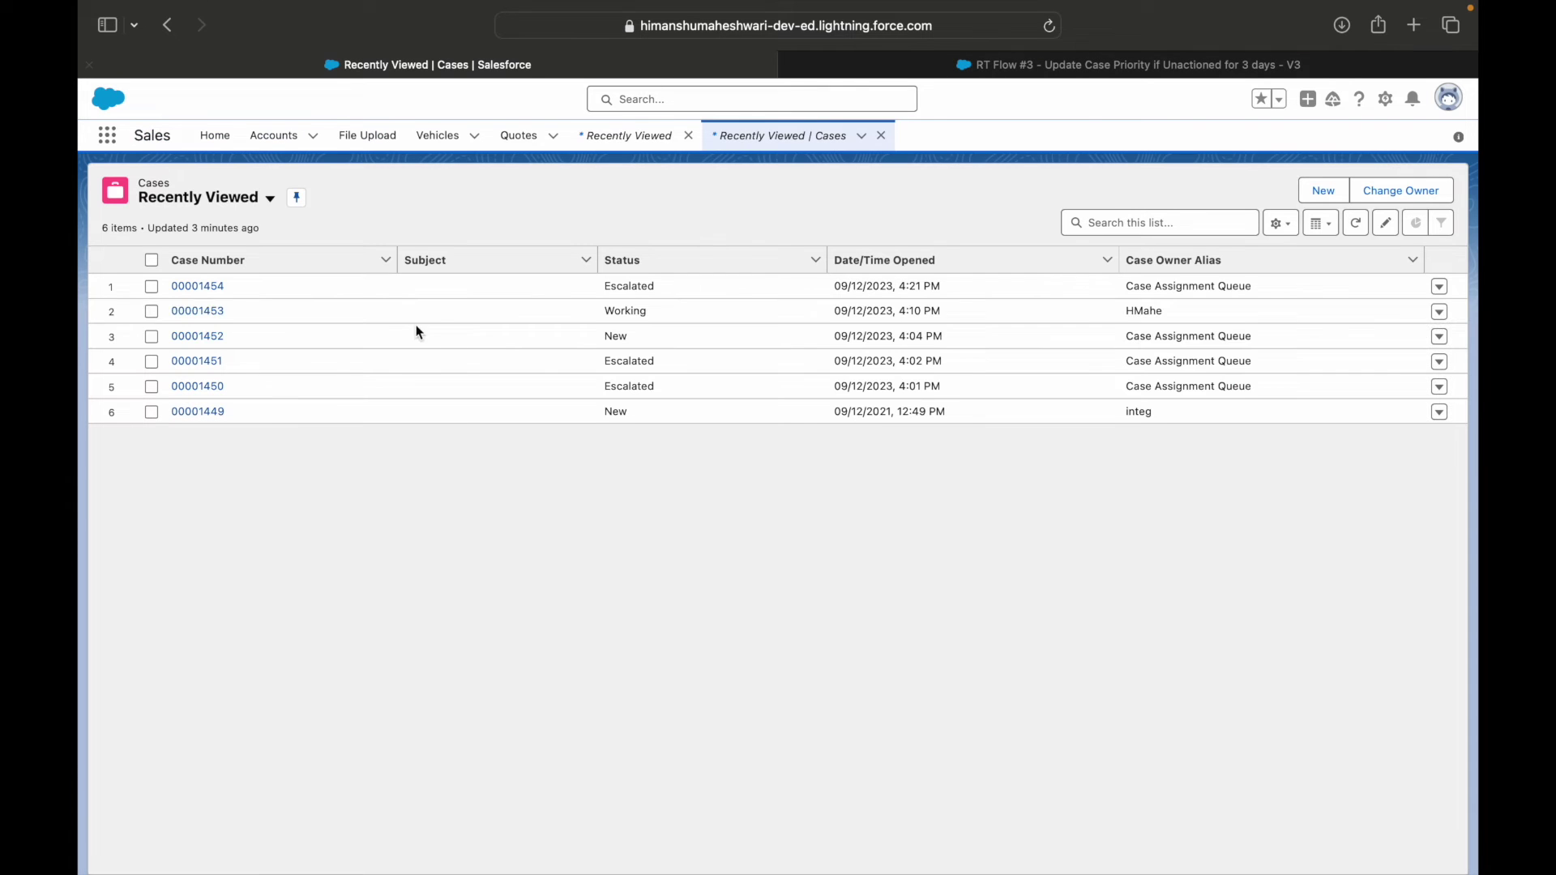
left_click(200, 289)
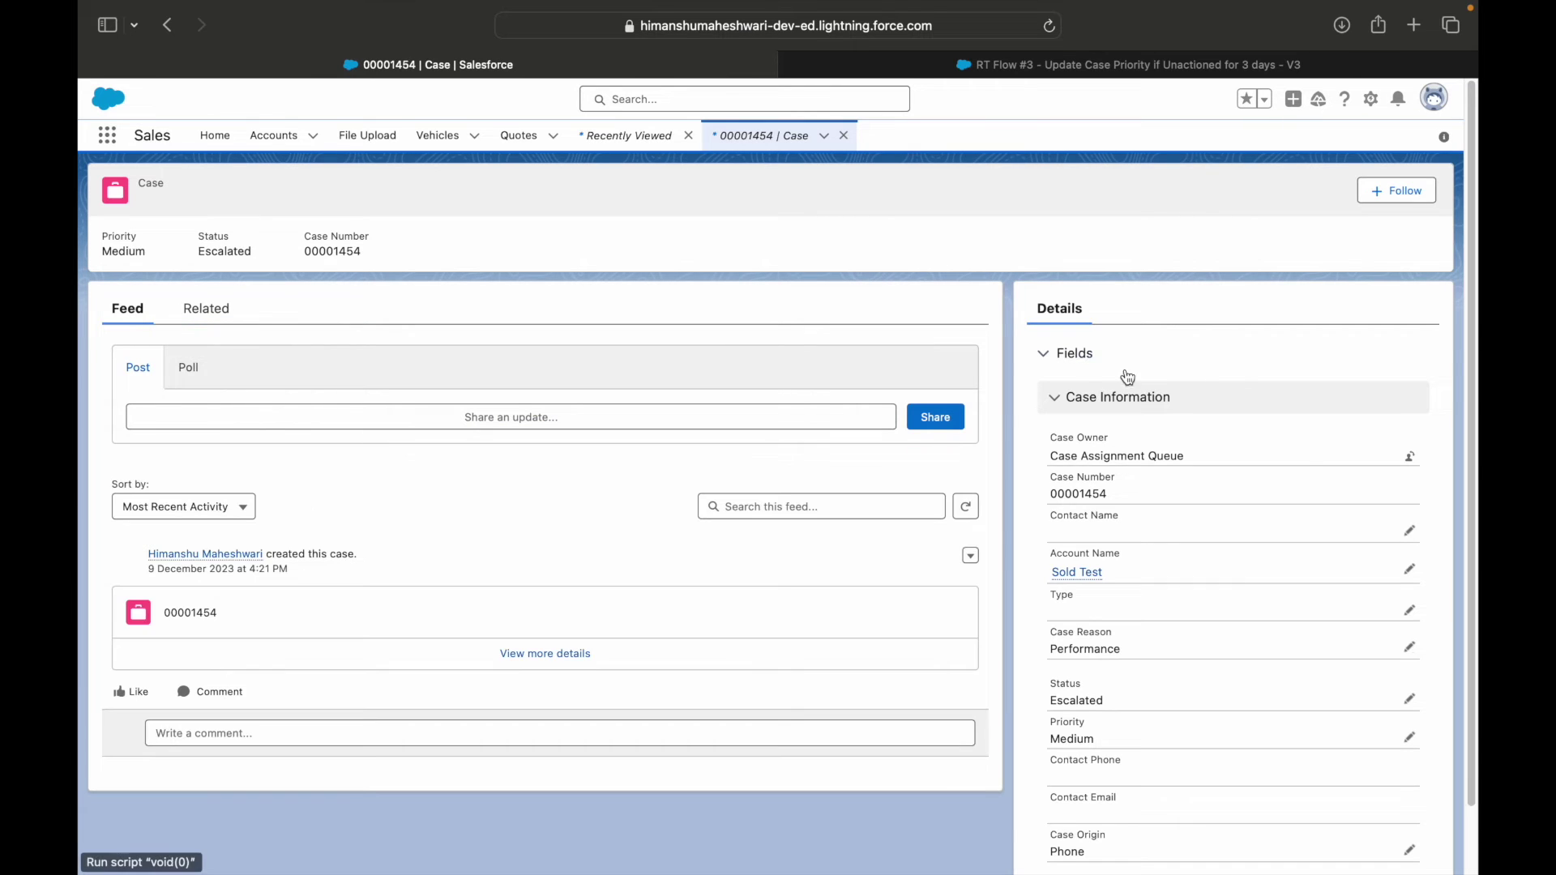
scroll(1311, 624, "down", 1)
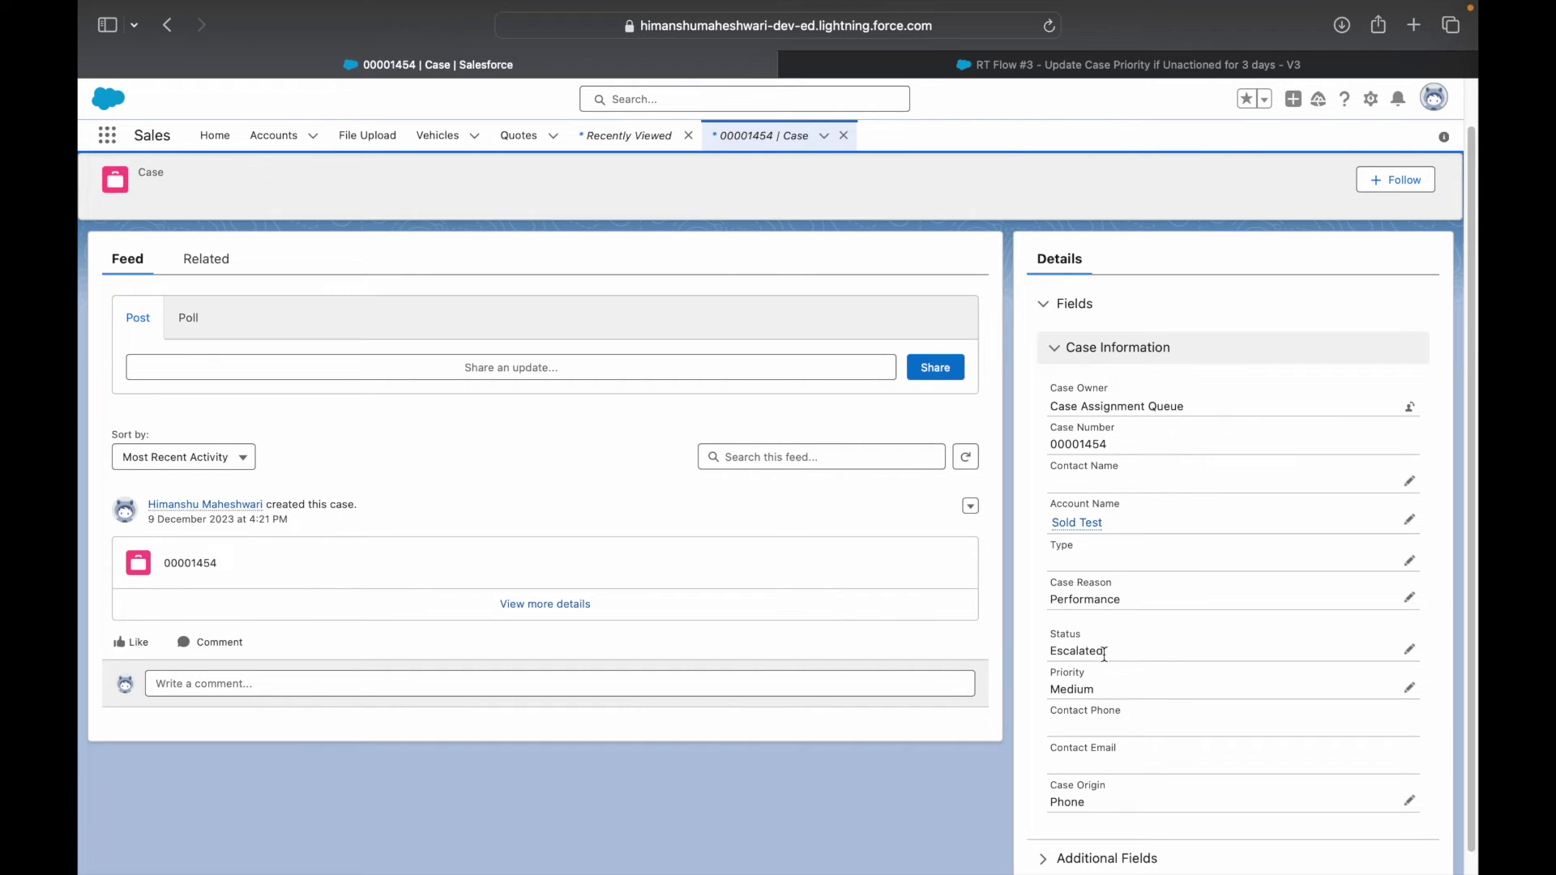
scroll(1124, 661, "down", 1)
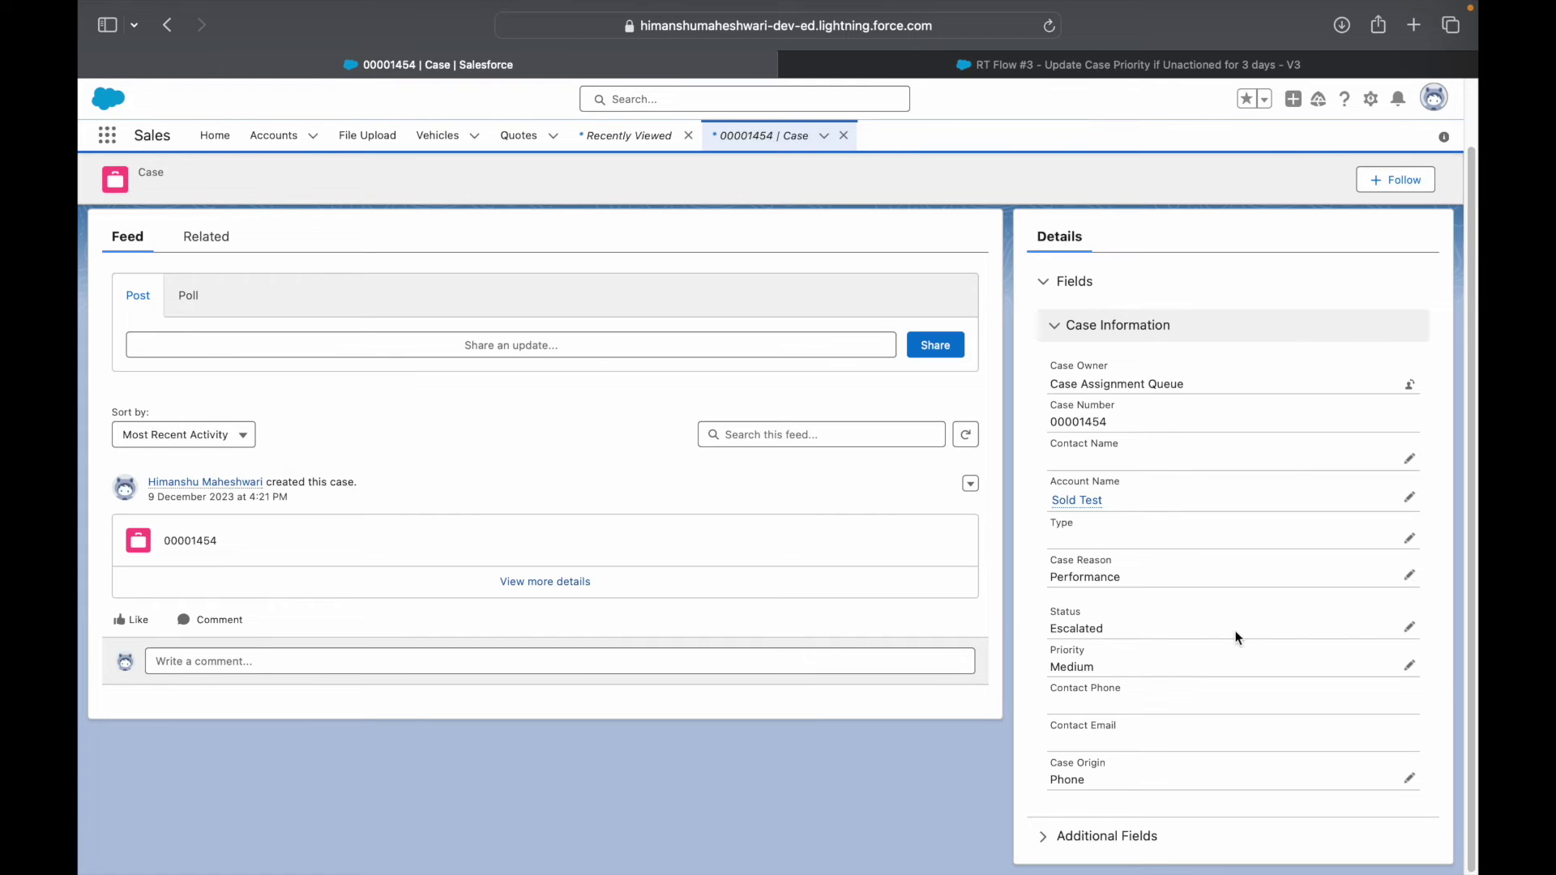
Set the case's Status to Working and Type to Mechanical, keep Priority at Medium, and save the case
left_click(1407, 631)
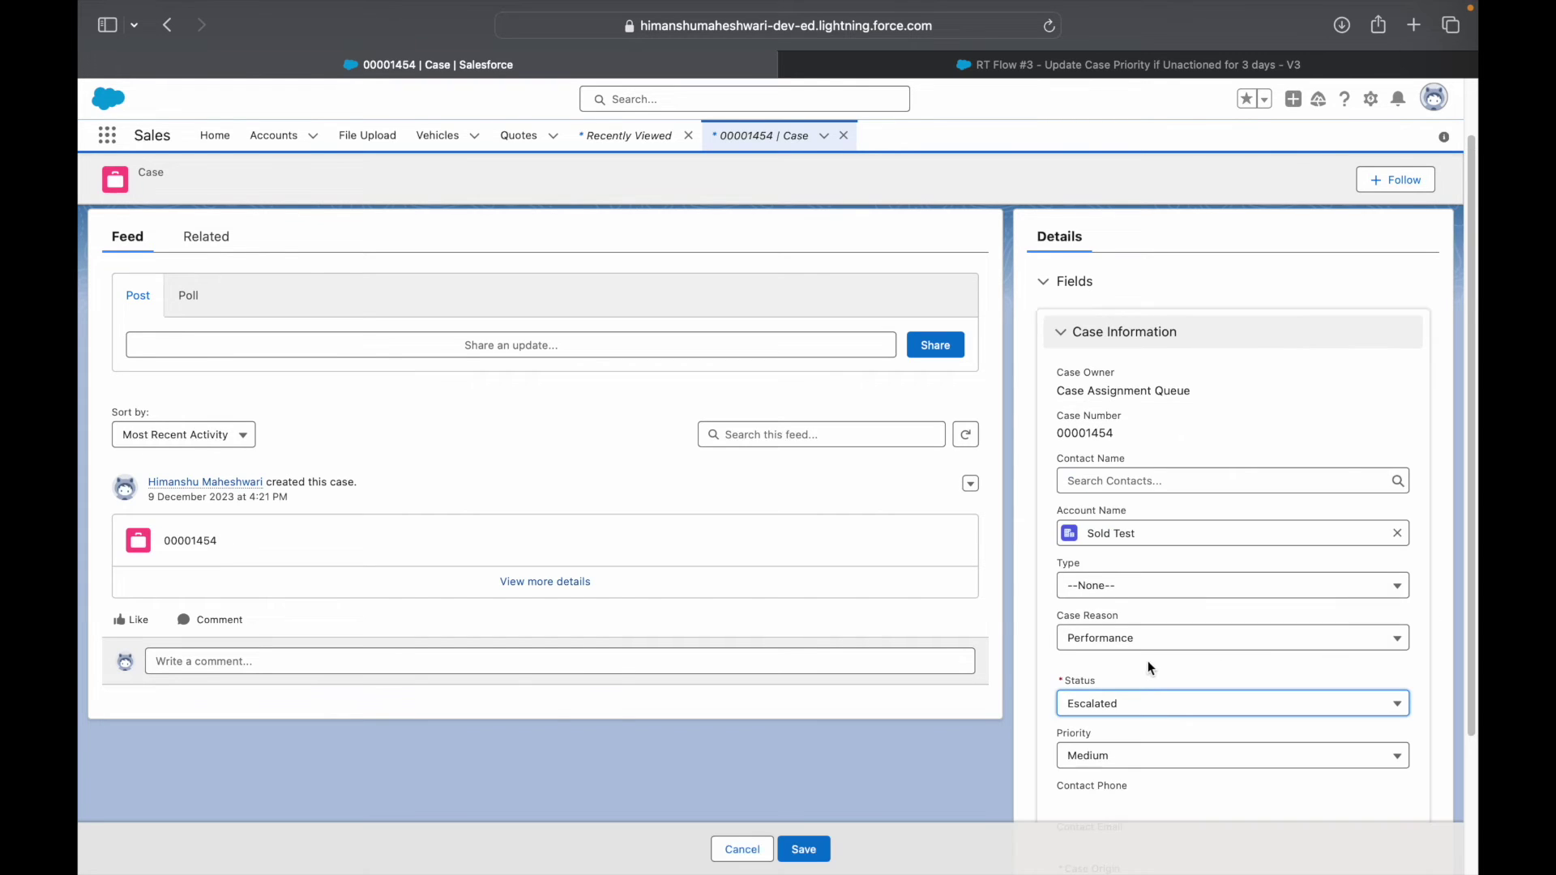
left_click(1112, 706)
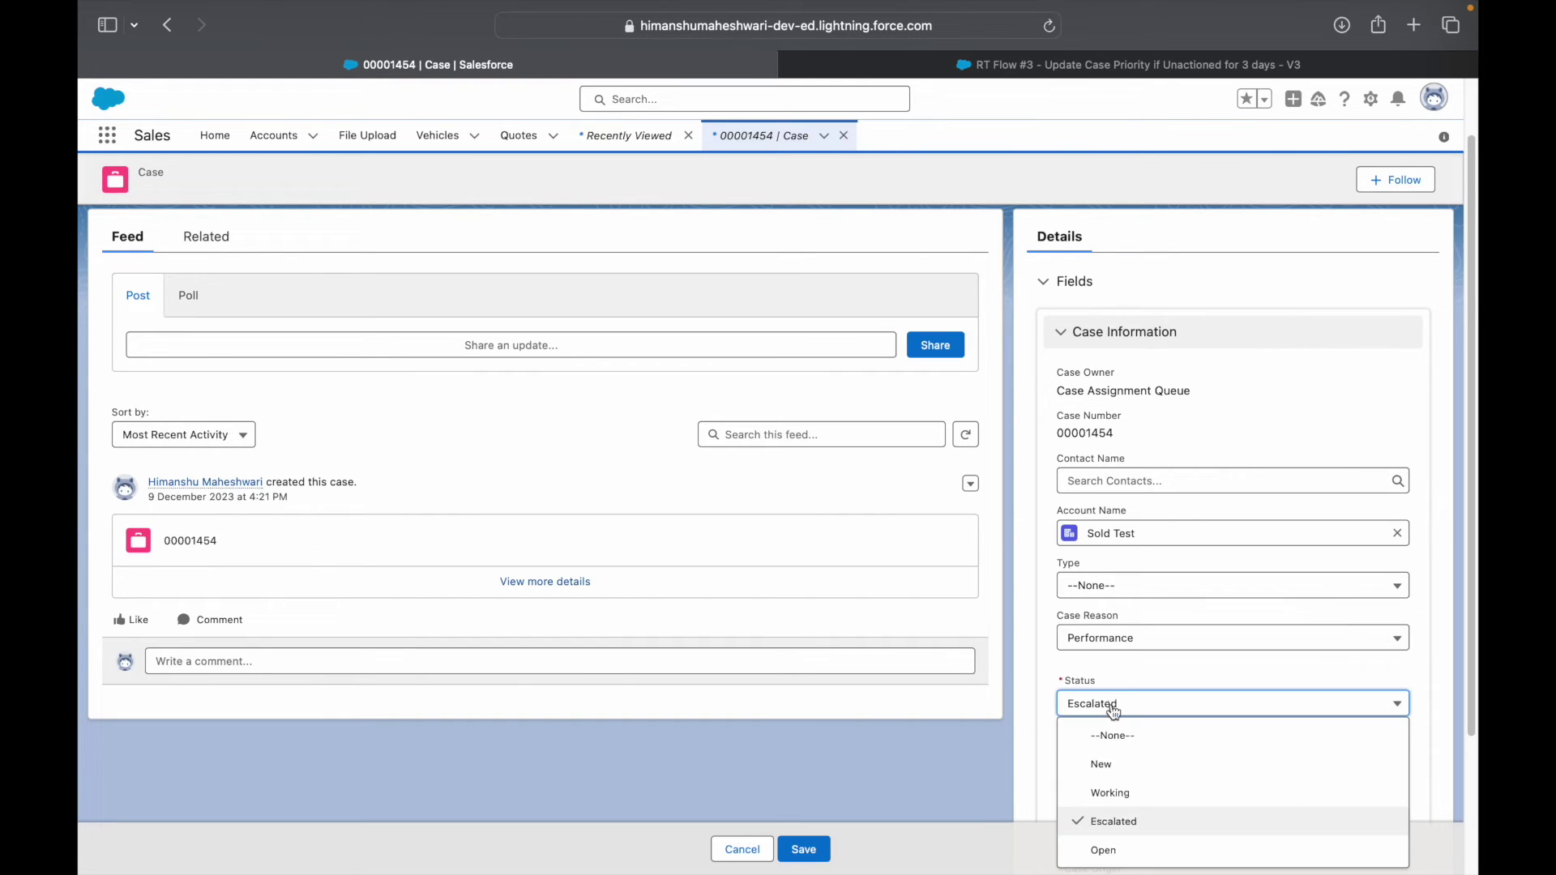
left_click(1116, 789)
scroll(1143, 674, "down", 3)
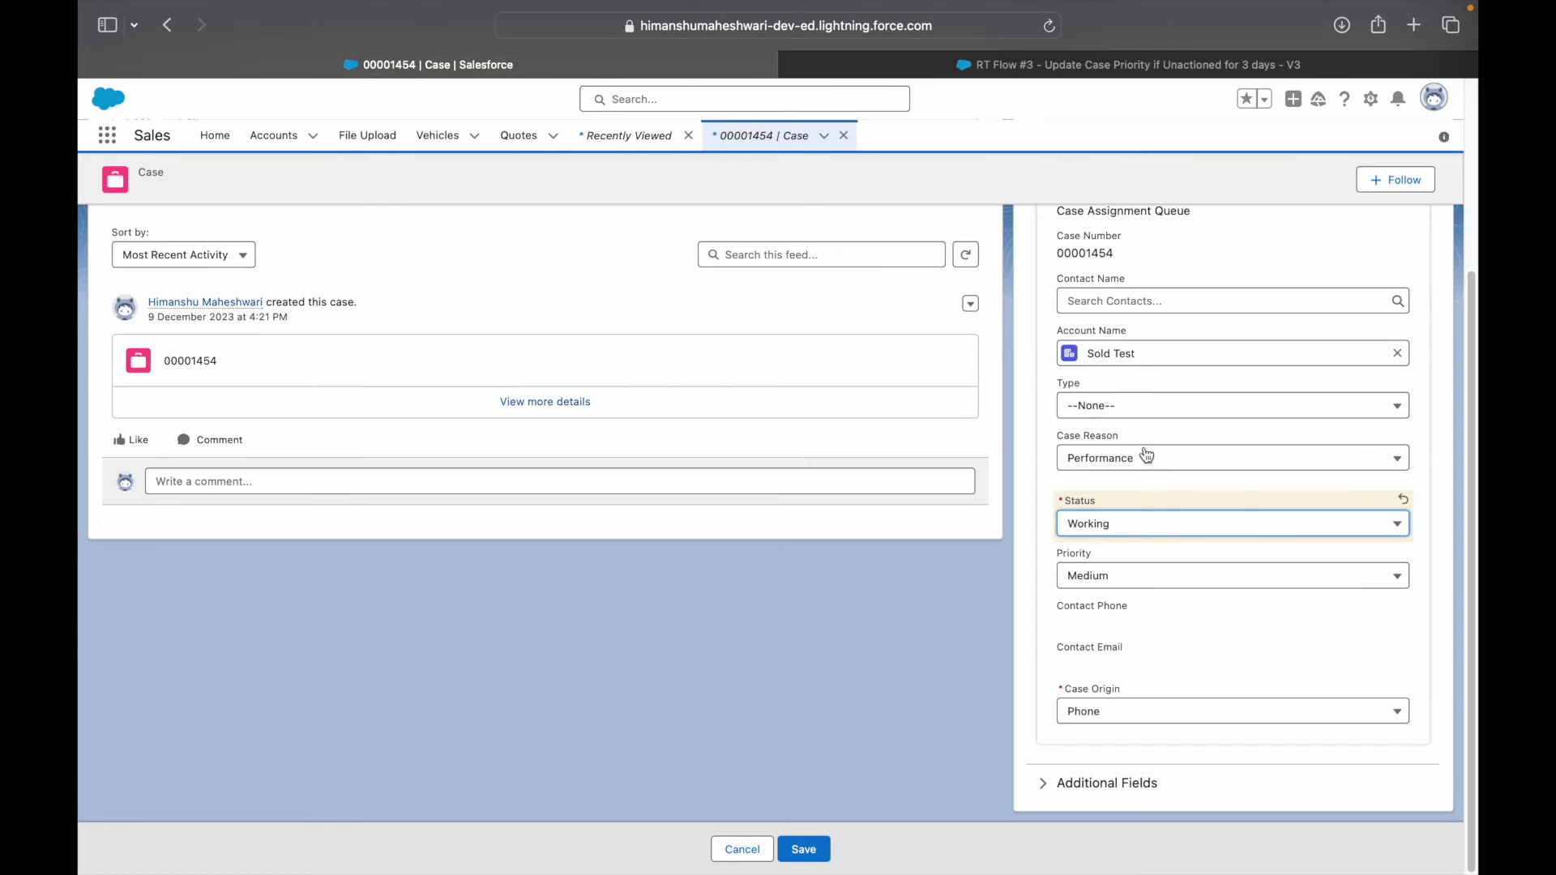
left_click(1120, 407)
left_click(1130, 466)
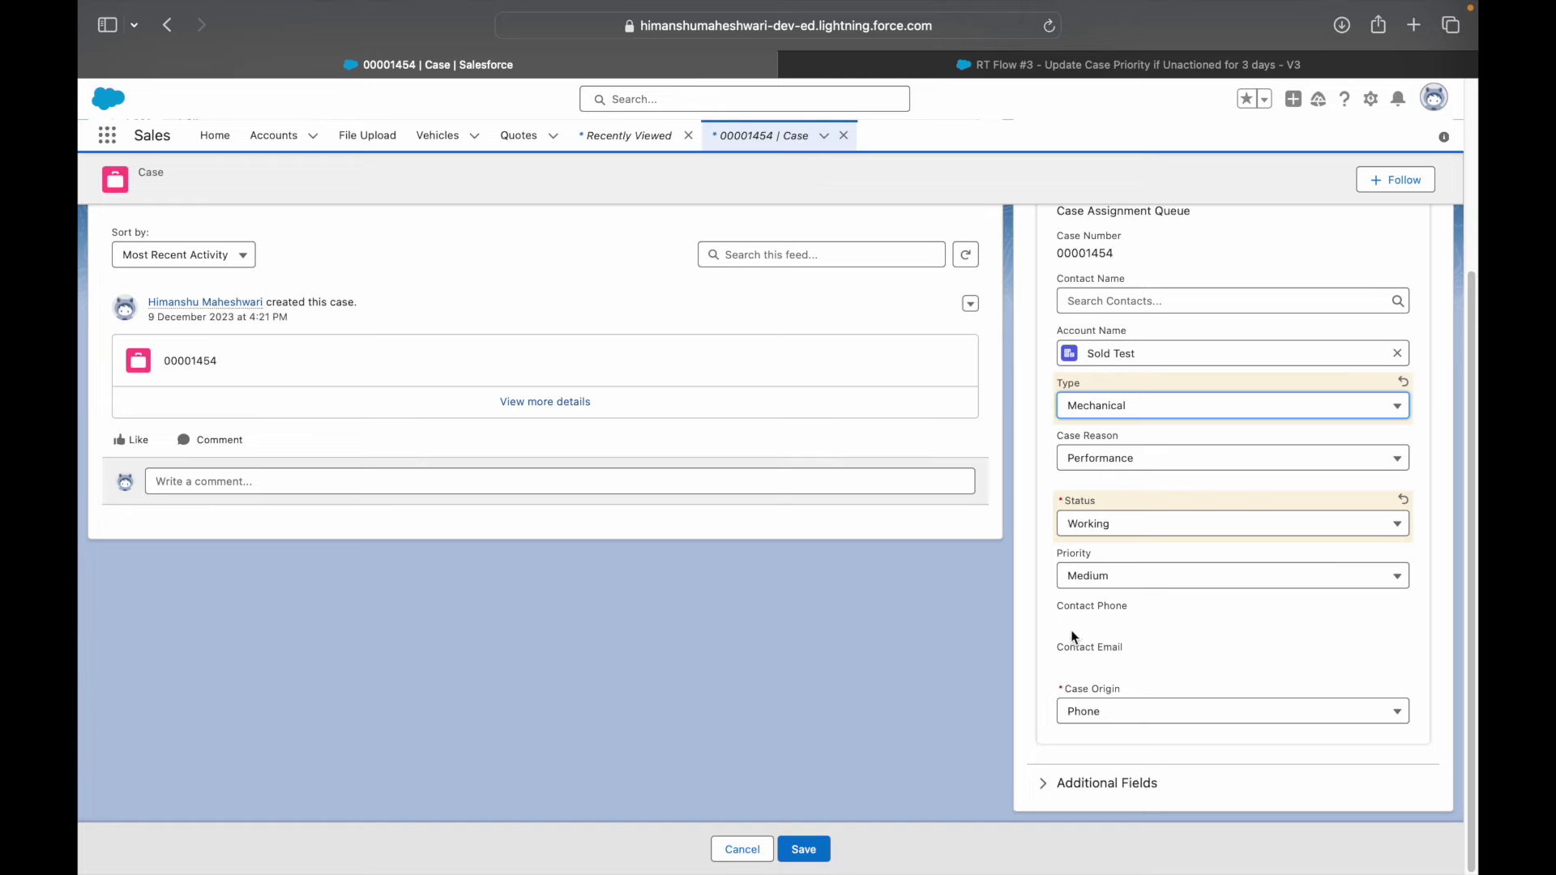
left_click(1093, 580)
left_click(806, 848)
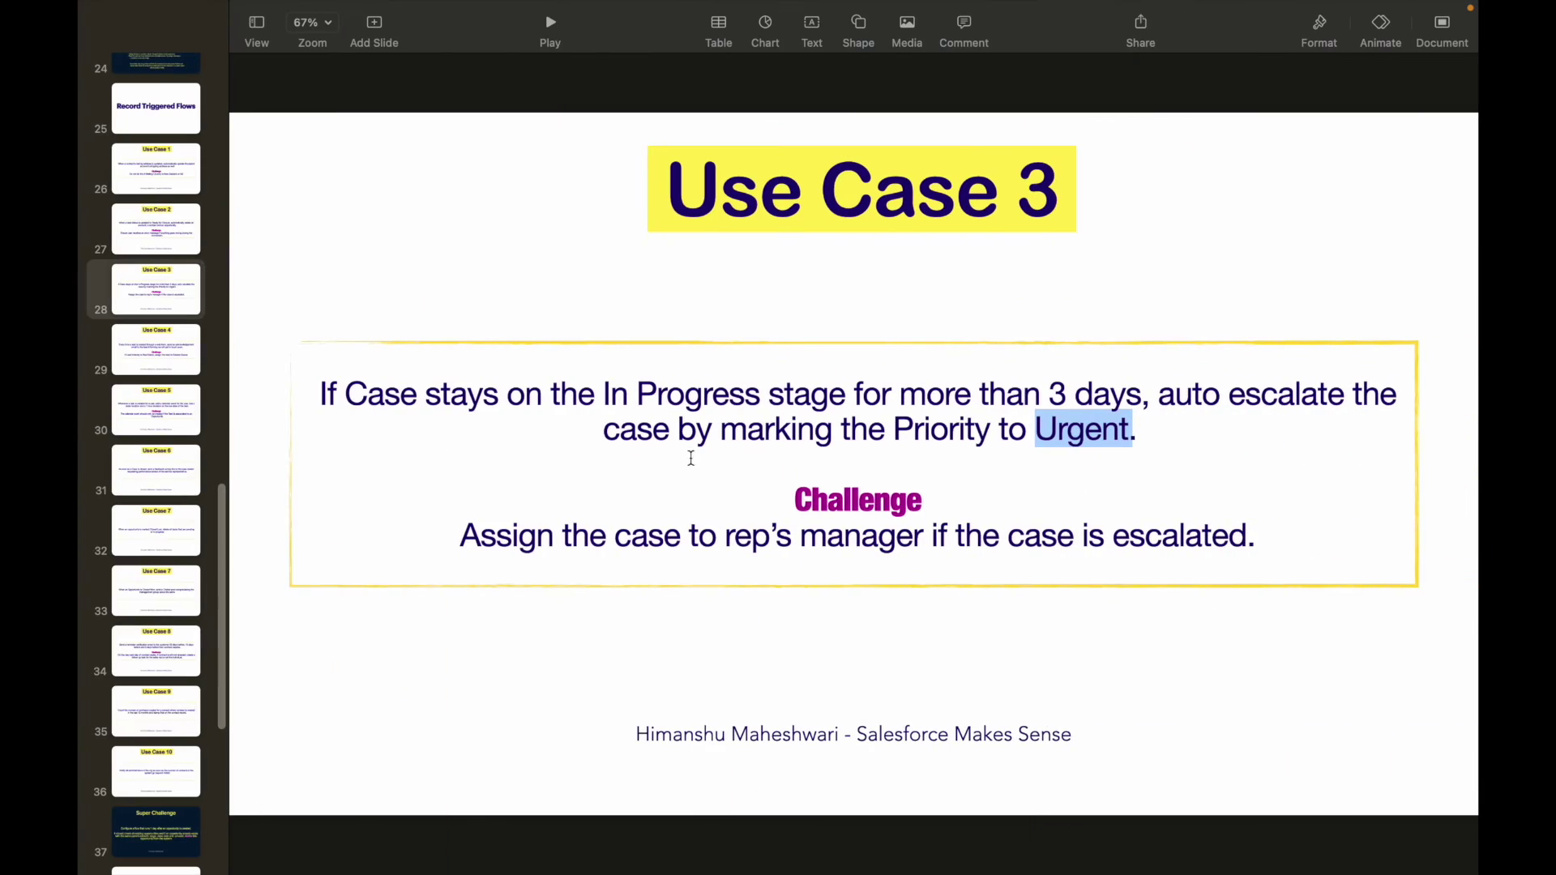
Read the Use Case 3 challenge on the Keynote slide about assigning escalated cases to the rep's manager, and return to the Salesforce case
left_click(737, 470)
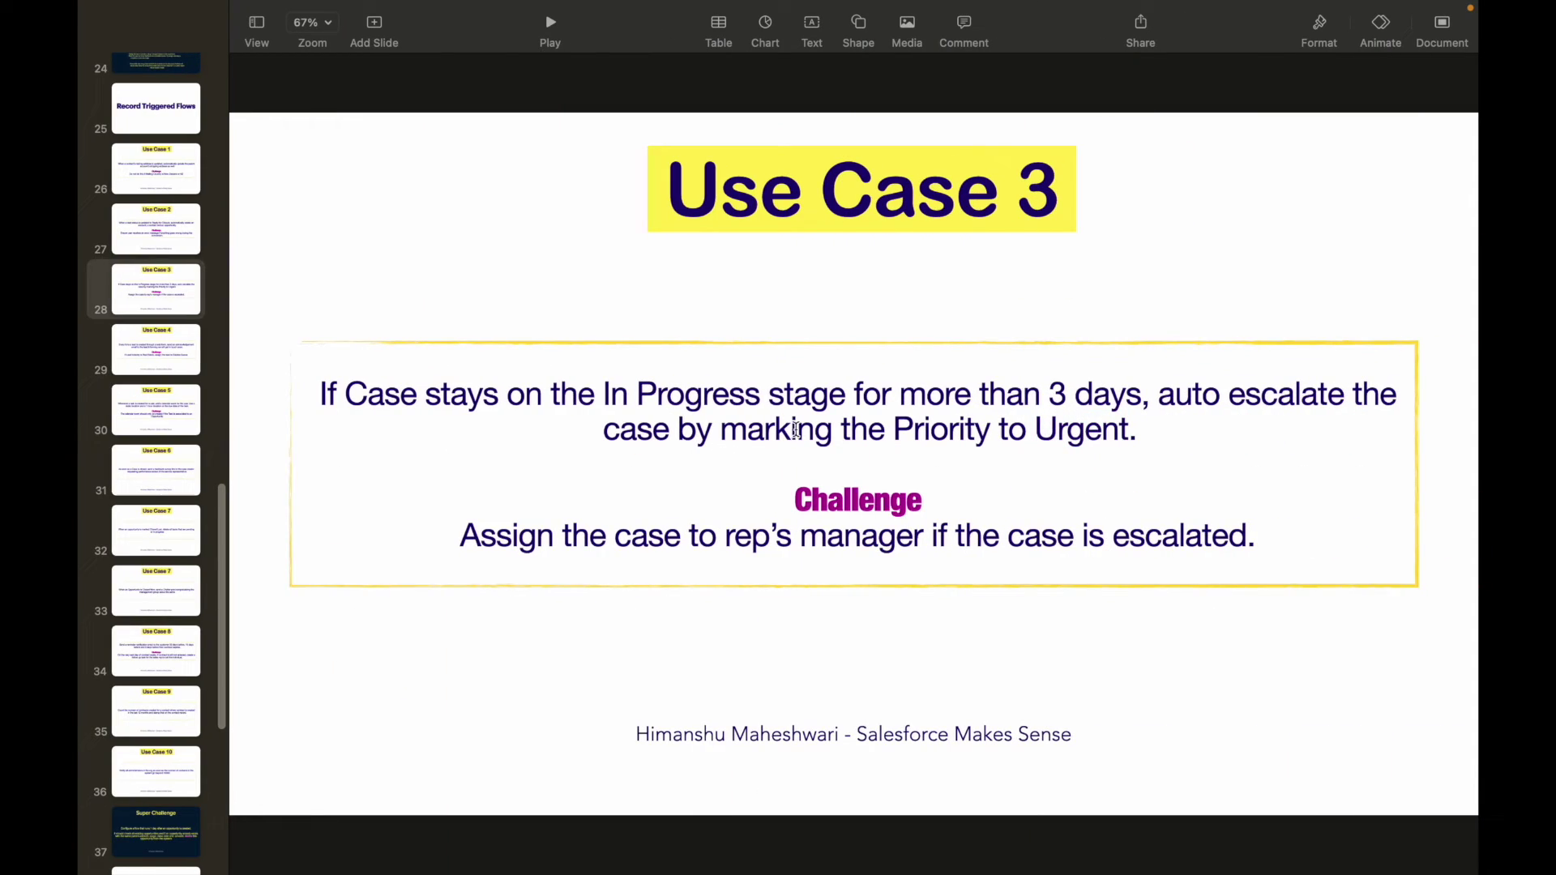
double_click(864, 501)
left_click(754, 538)
left_click_drag(624, 537, 705, 537)
left_click(776, 537)
double_click(844, 538)
left_click(1026, 538)
key("ctrl+Left")
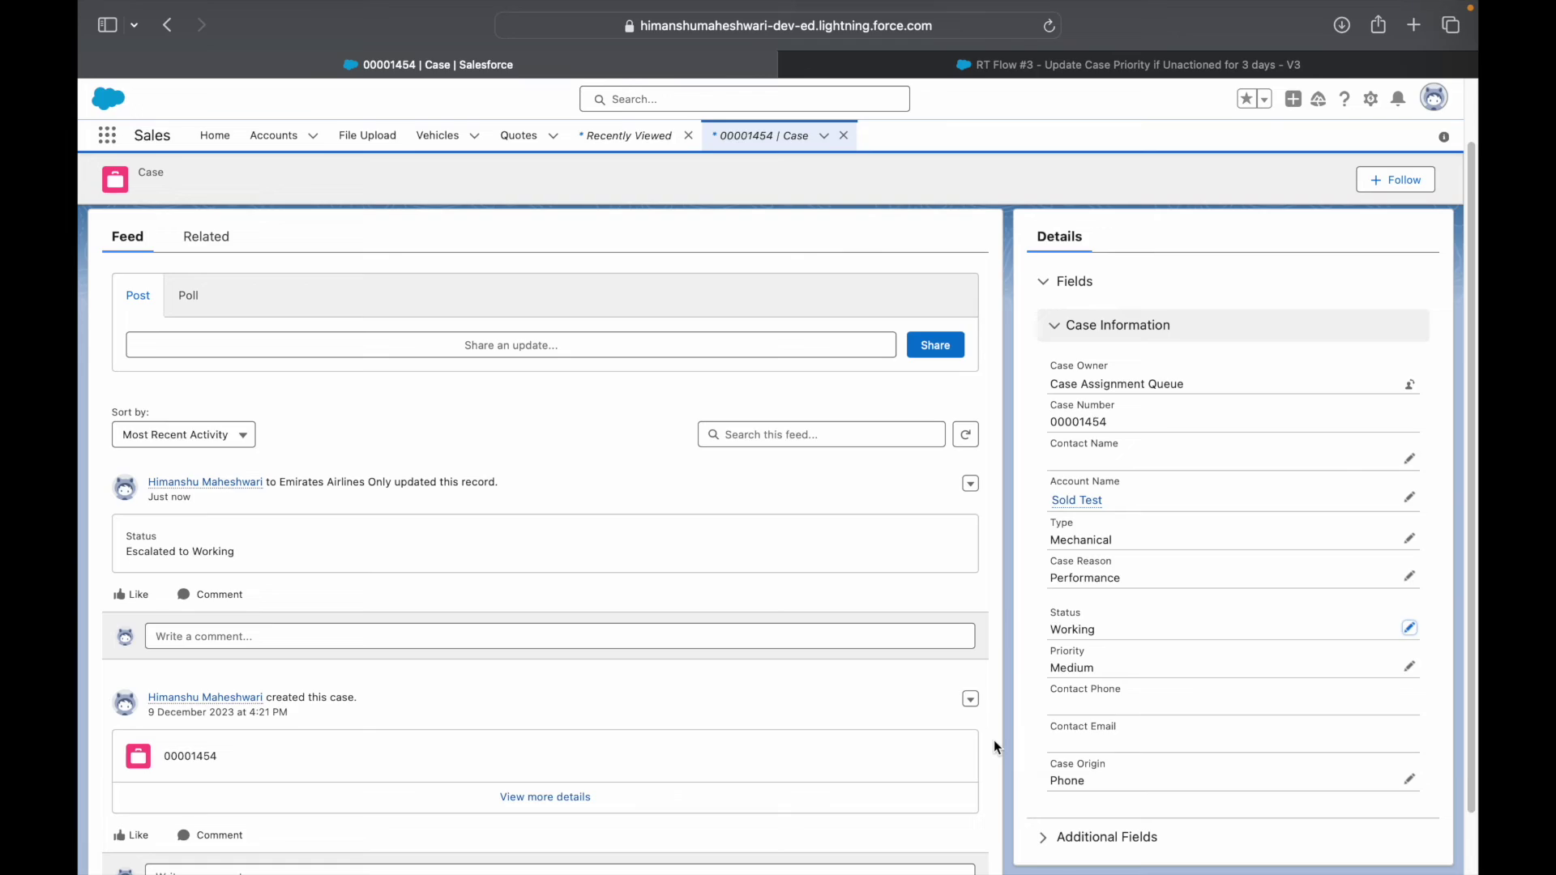
key("super+Tab")
double_click(834, 533)
left_click(1117, 601)
double_click(1232, 544)
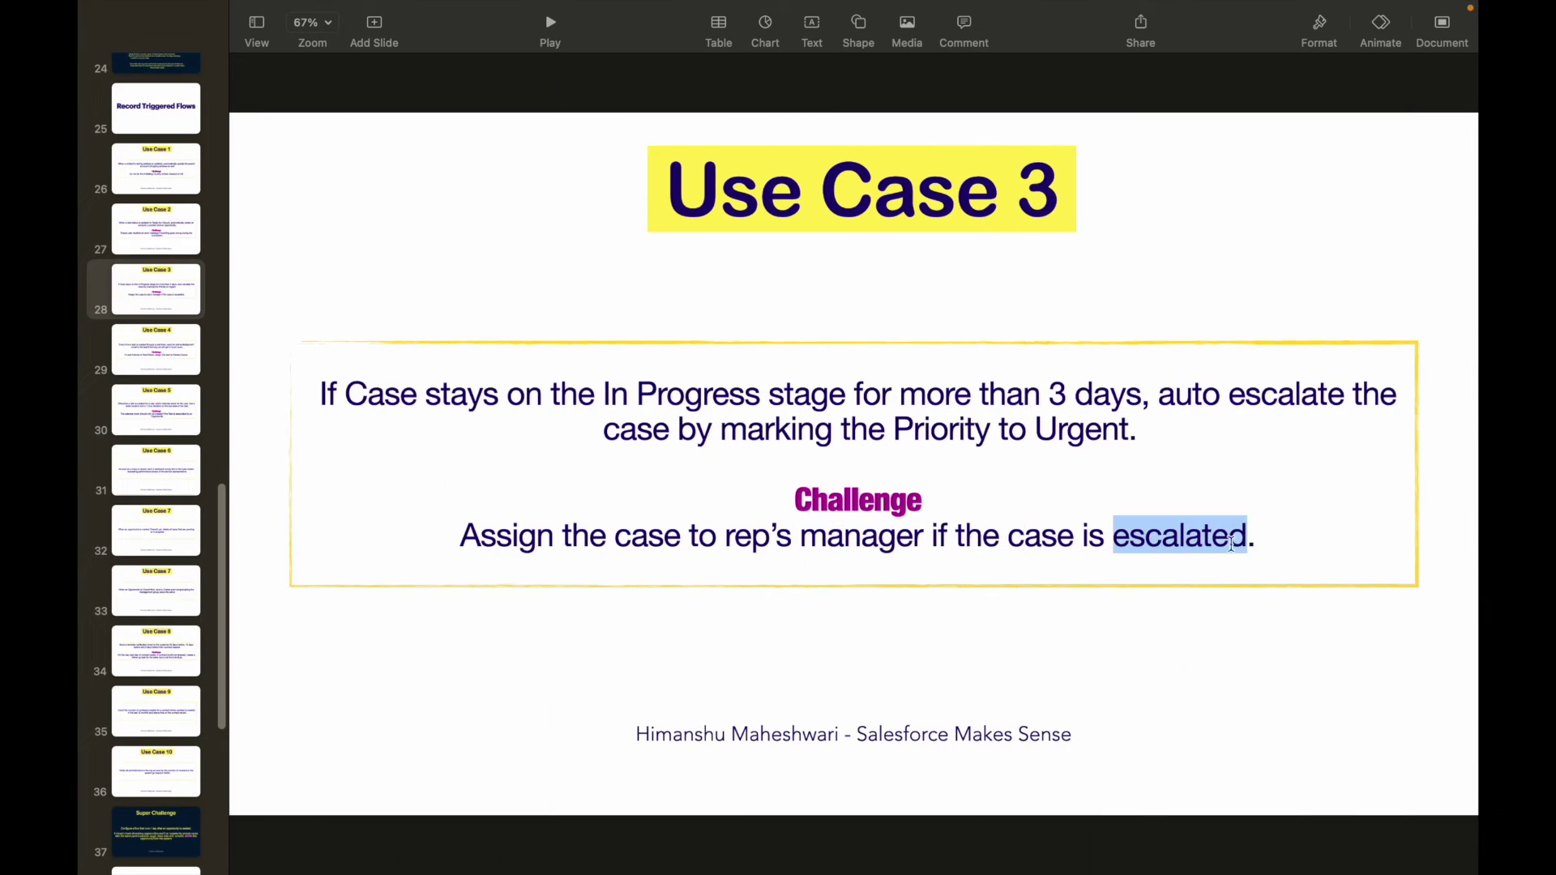
double_click(835, 541)
double_click(758, 541)
double_click(839, 541)
left_click(951, 539)
double_click(1146, 535)
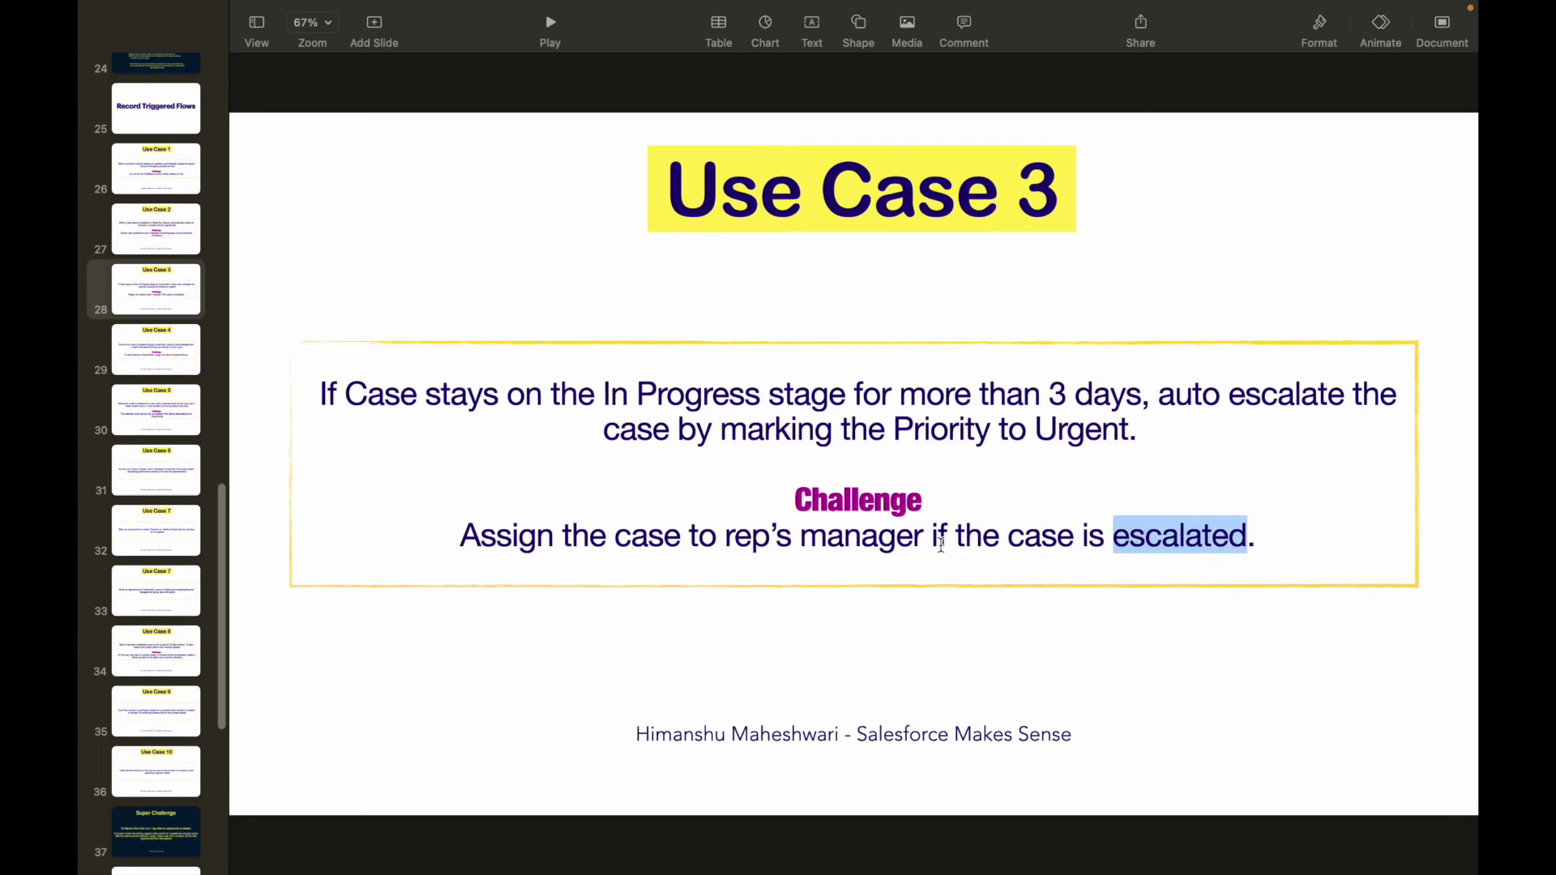
double_click(542, 537)
left_click(578, 535)
key("ctrl+Left")
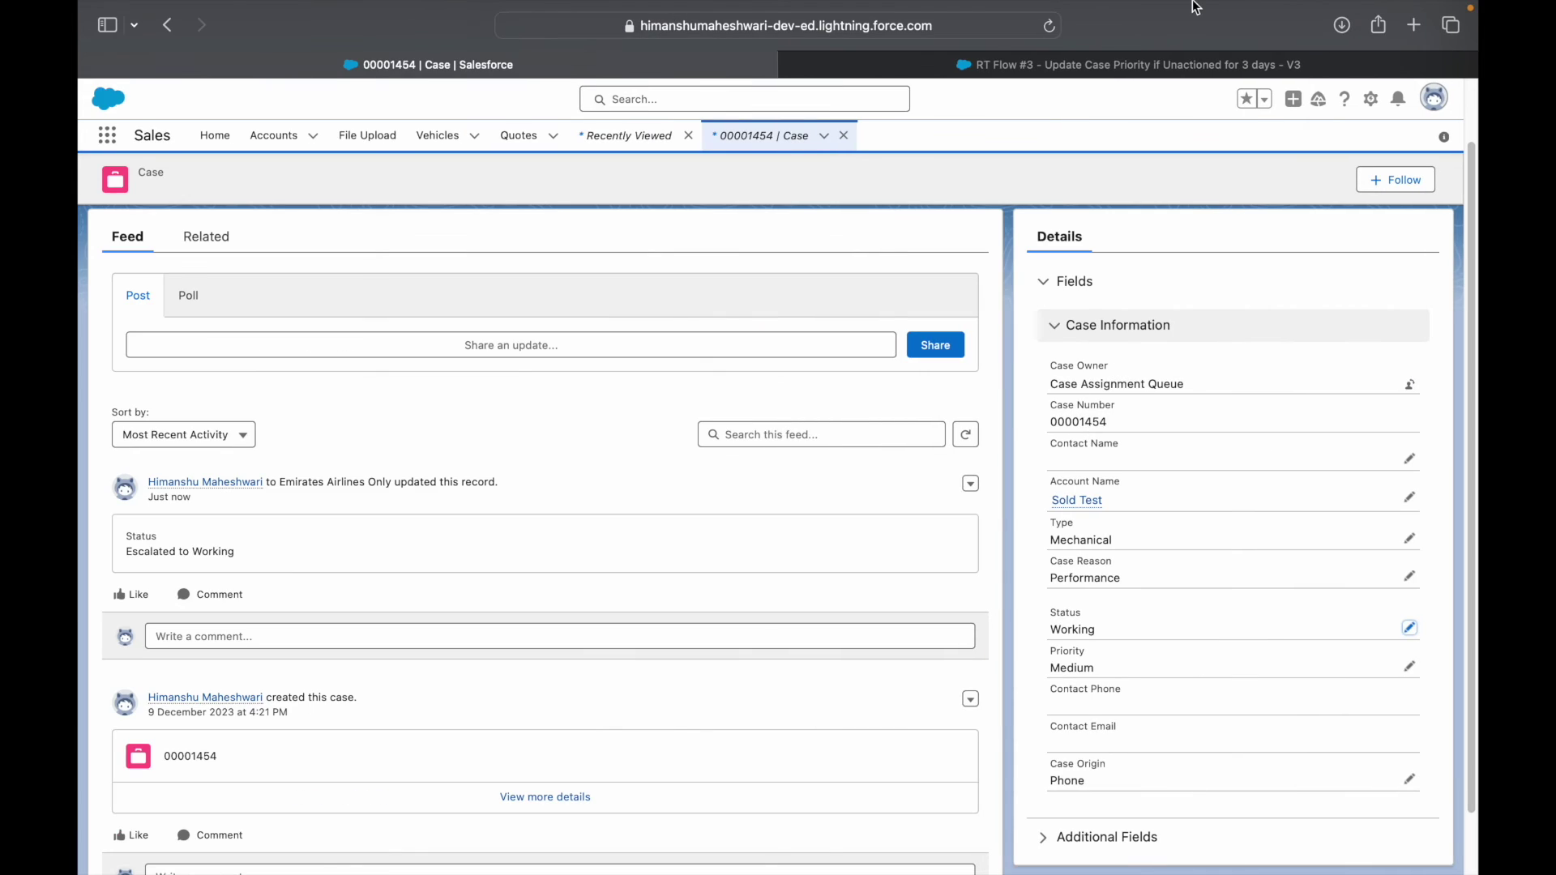
Reopen the most recent case from the Cases list, reload the page and check its Priority and Status
mouse_move(1194, 7)
left_click(782, 135)
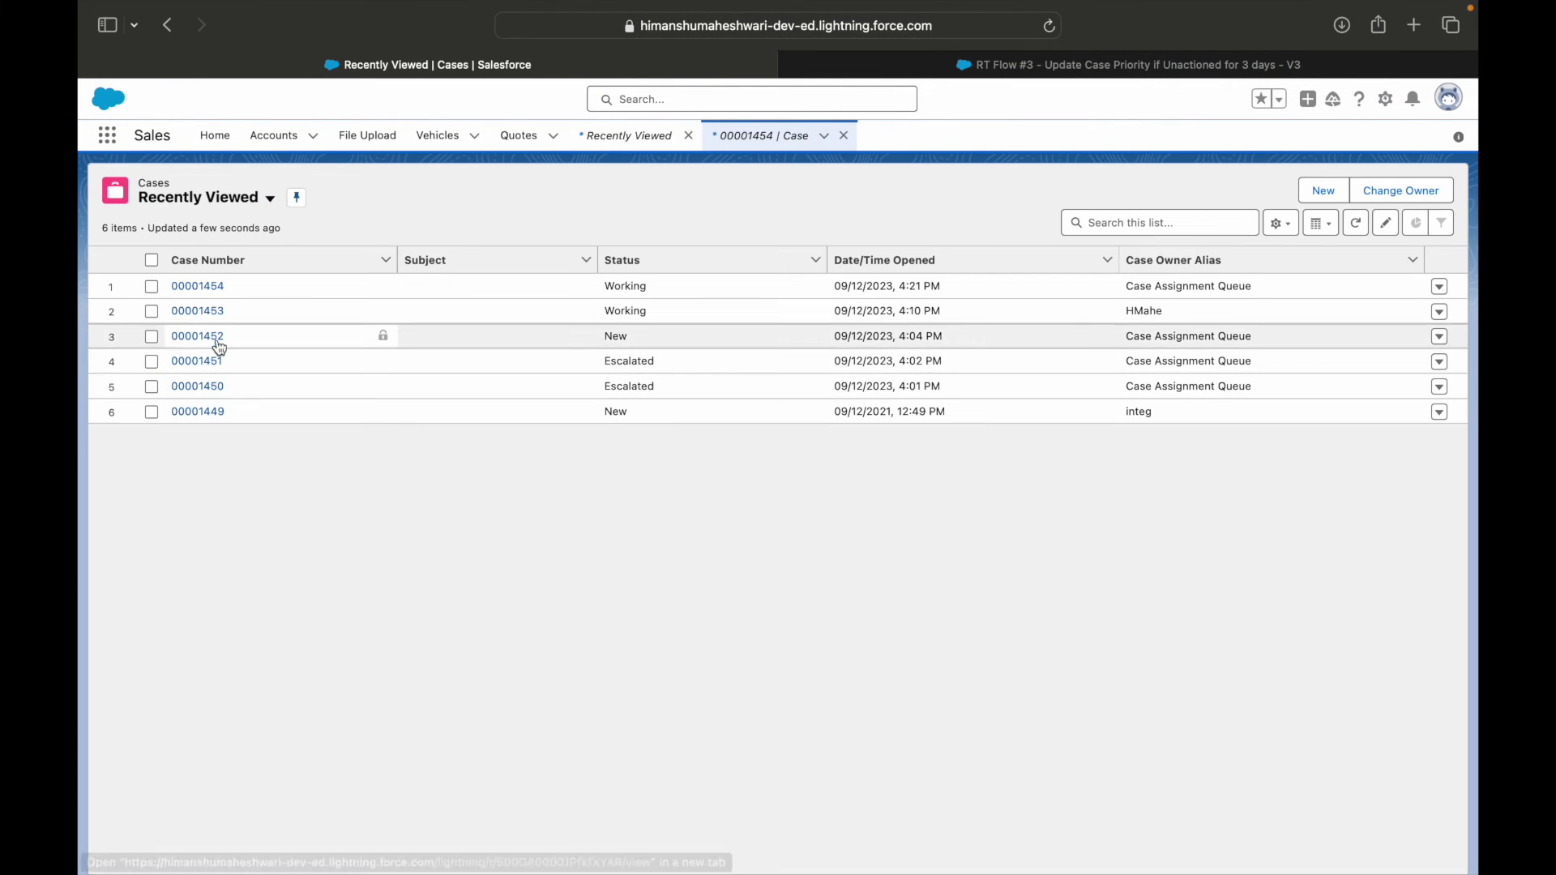
left_click(202, 287)
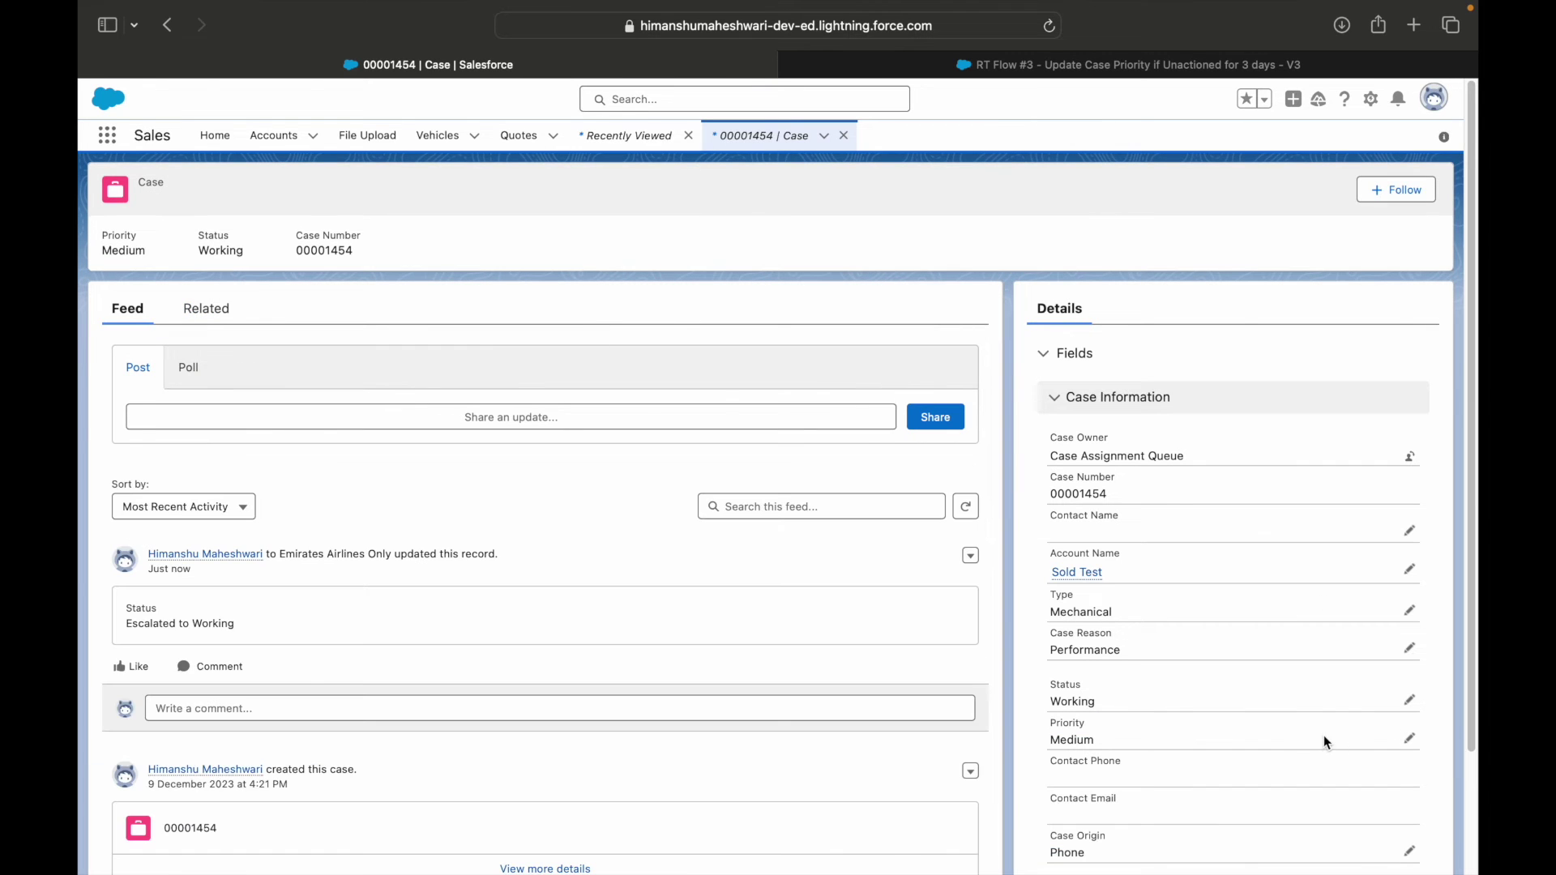
scroll(1126, 725, "down", 1)
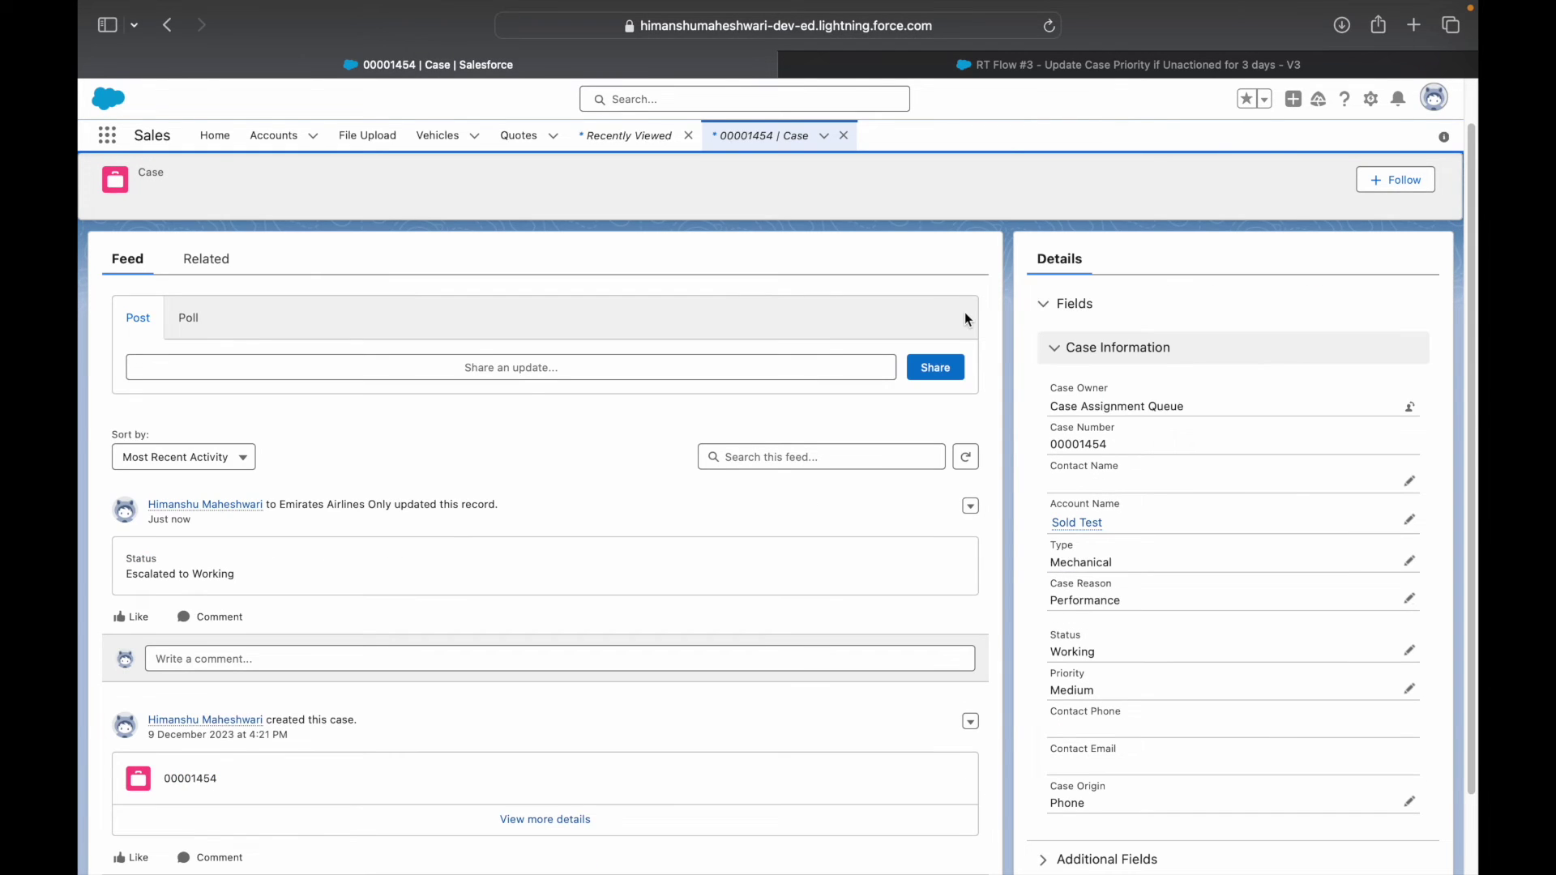
scroll(964, 219, "up", 1)
mouse_move(1121, 7)
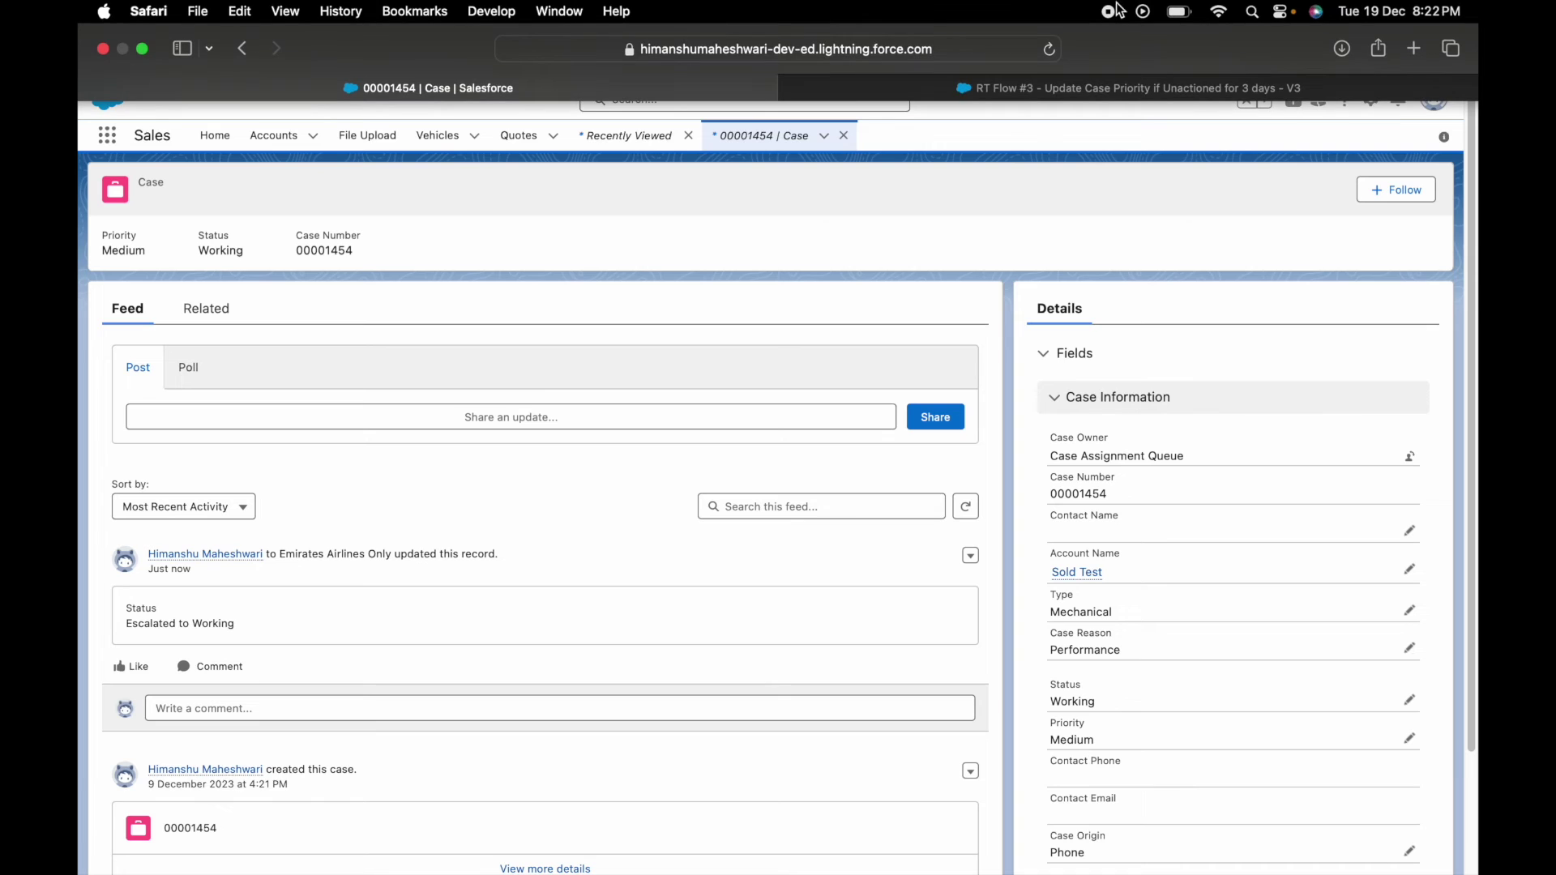
key("super+r")
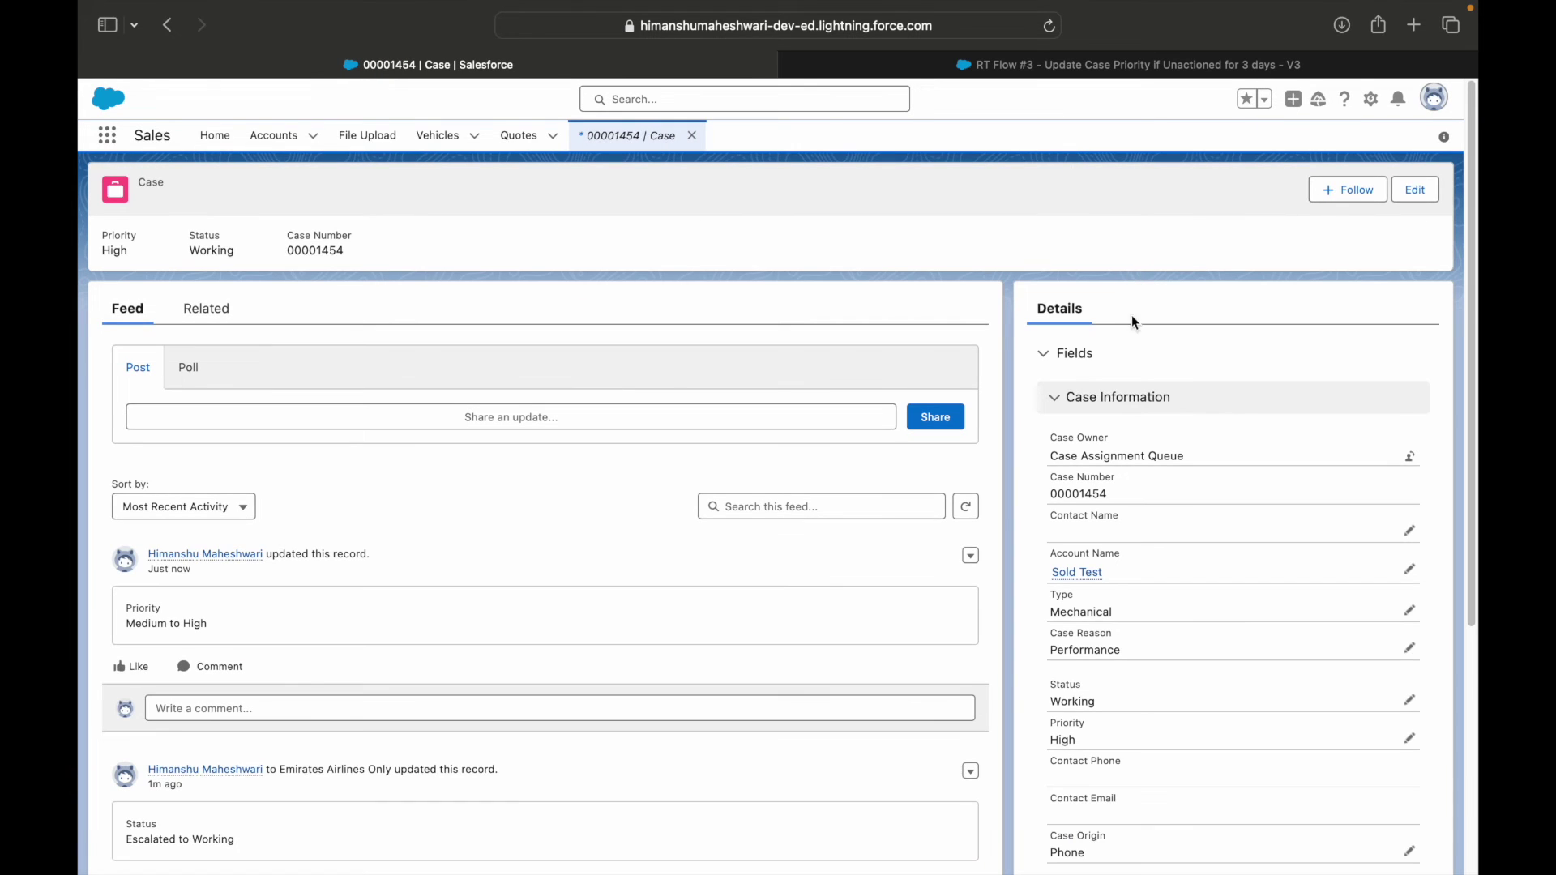
mouse_move(919, 7)
double_click(1062, 740)
Return to the flow and review the 3 Days Later scheduled path's time source and offset settings
left_click(956, 60)
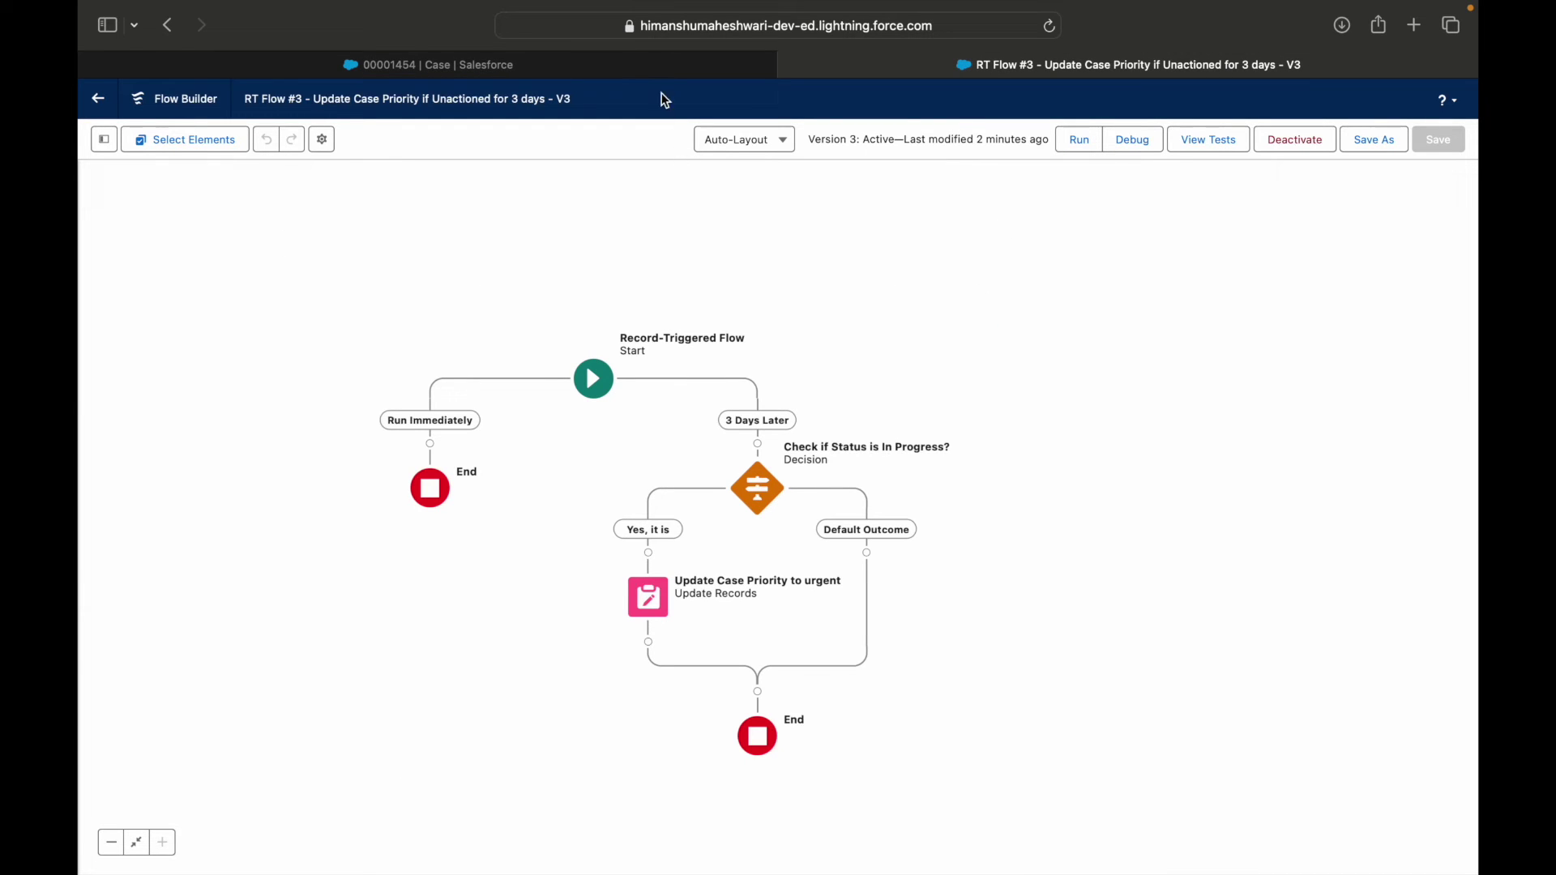
mouse_move(655, 69)
left_click(604, 388)
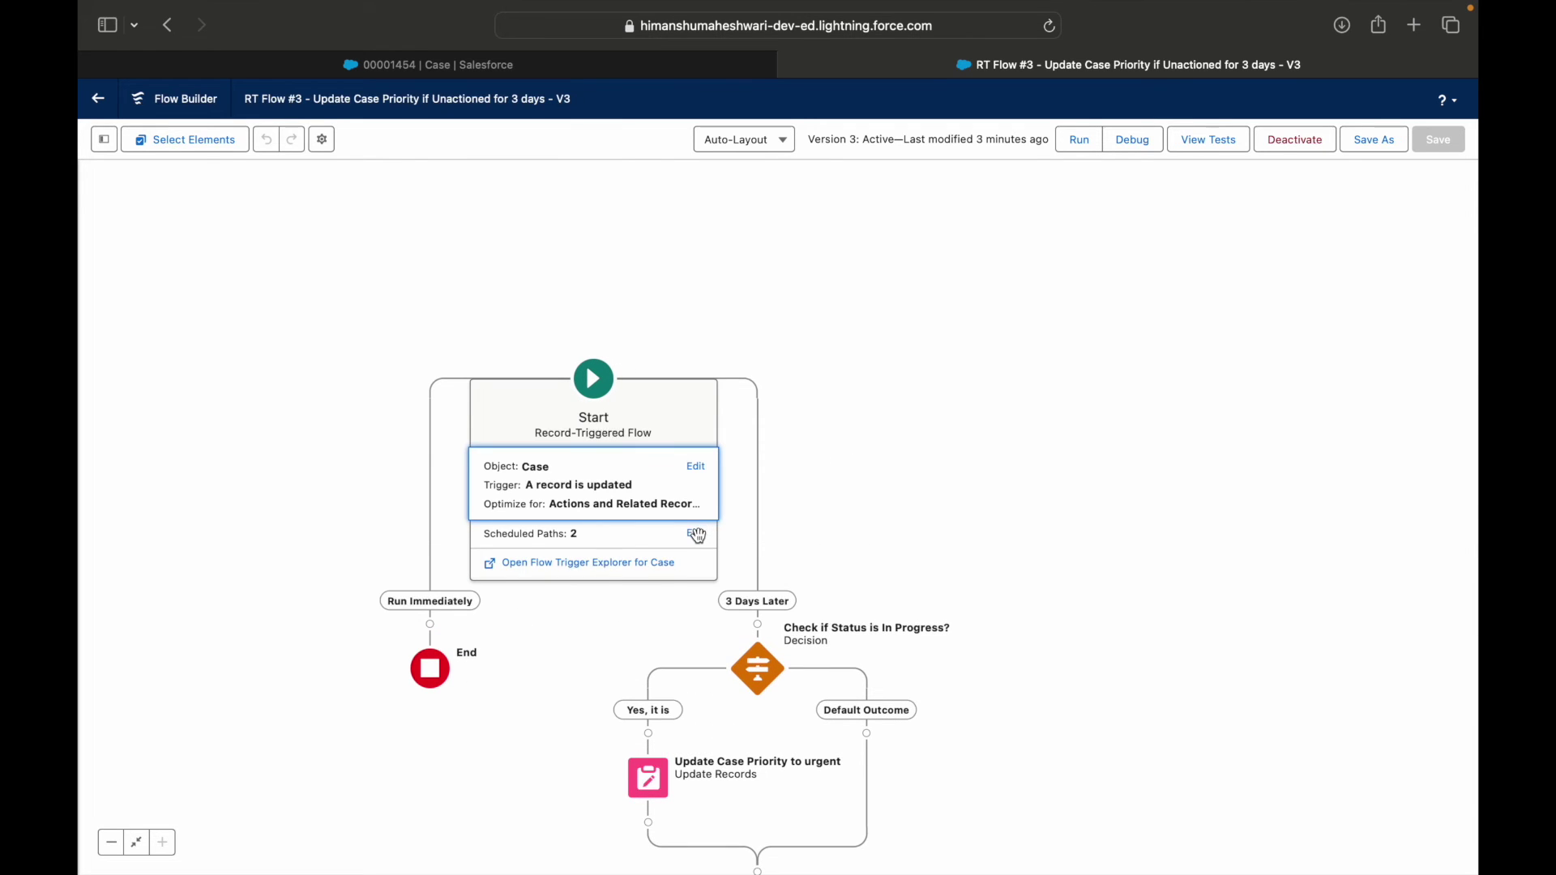
left_click(696, 535)
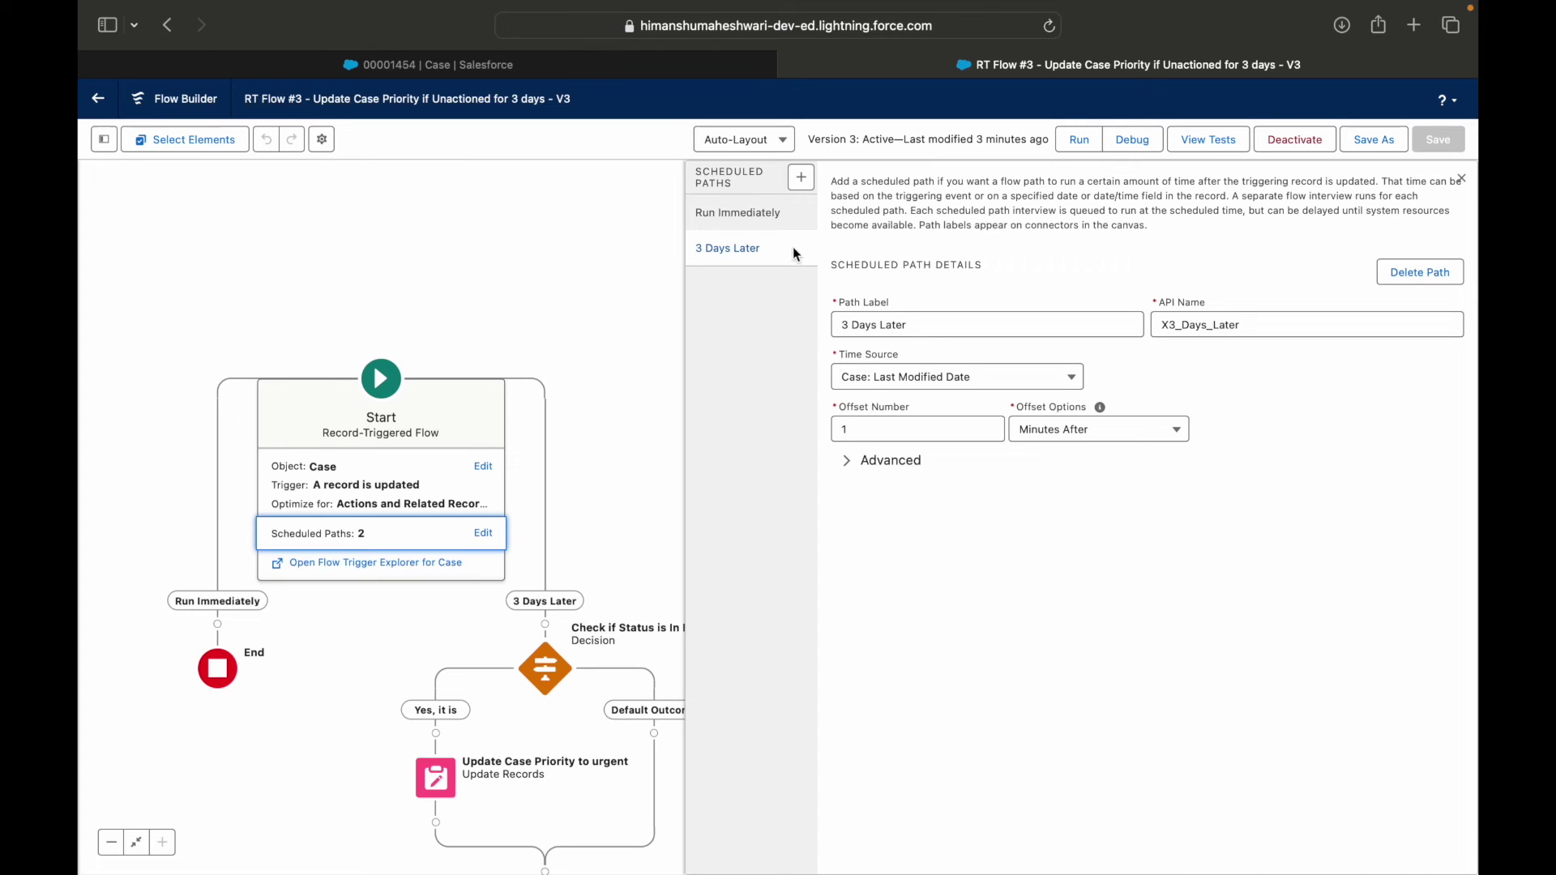
left_click(1463, 179)
left_click_drag(727, 542, 1168, 246)
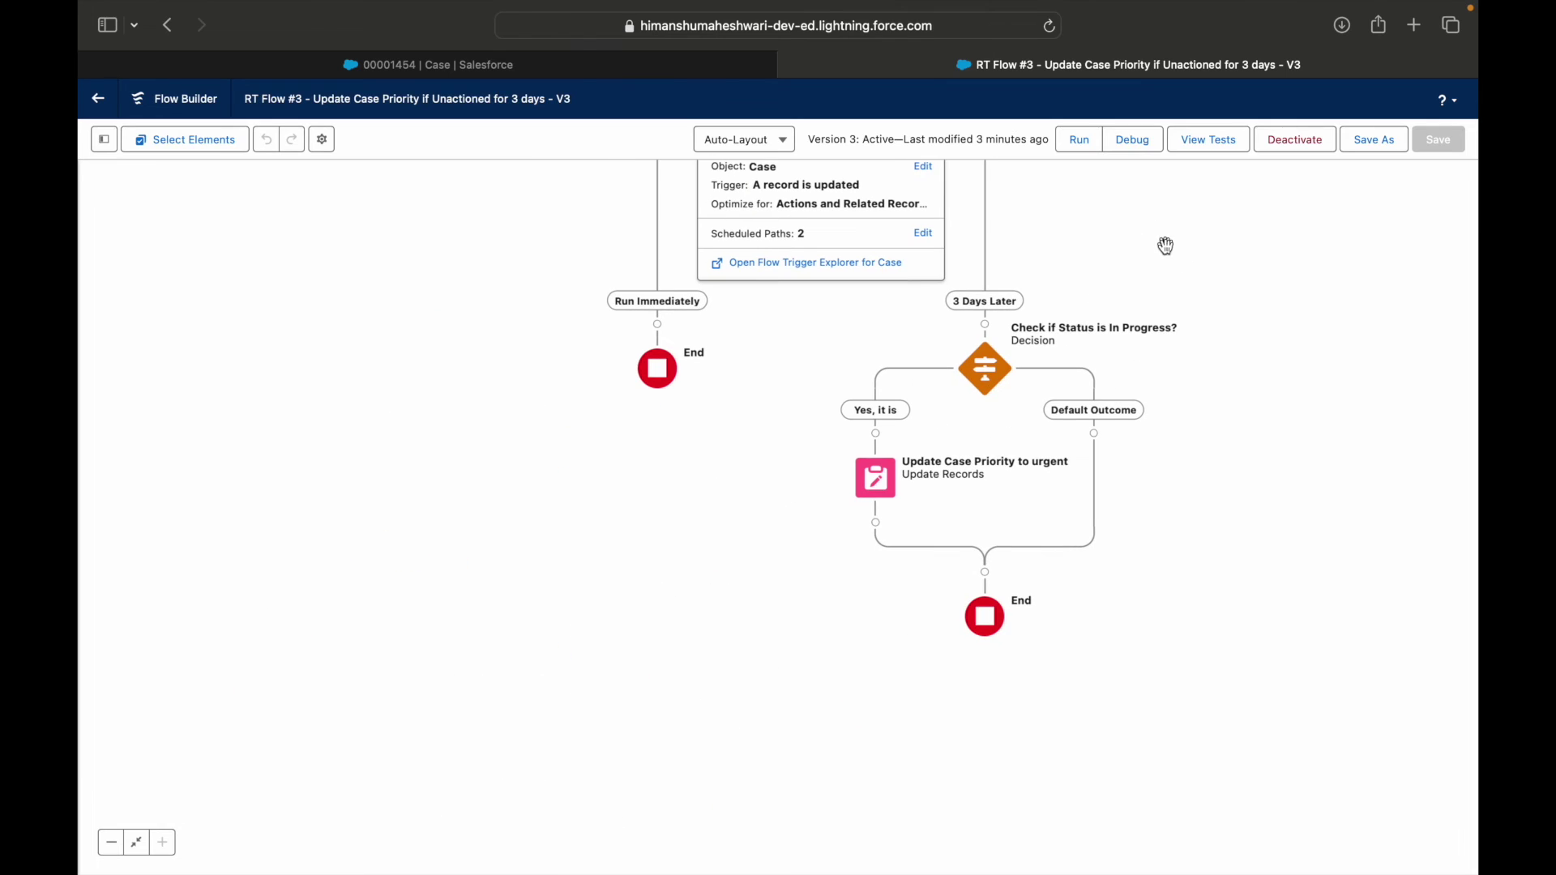
Edit the Update Case Priority to urgent element and add OwnerId as another field to set on the Case records
left_click(874, 479)
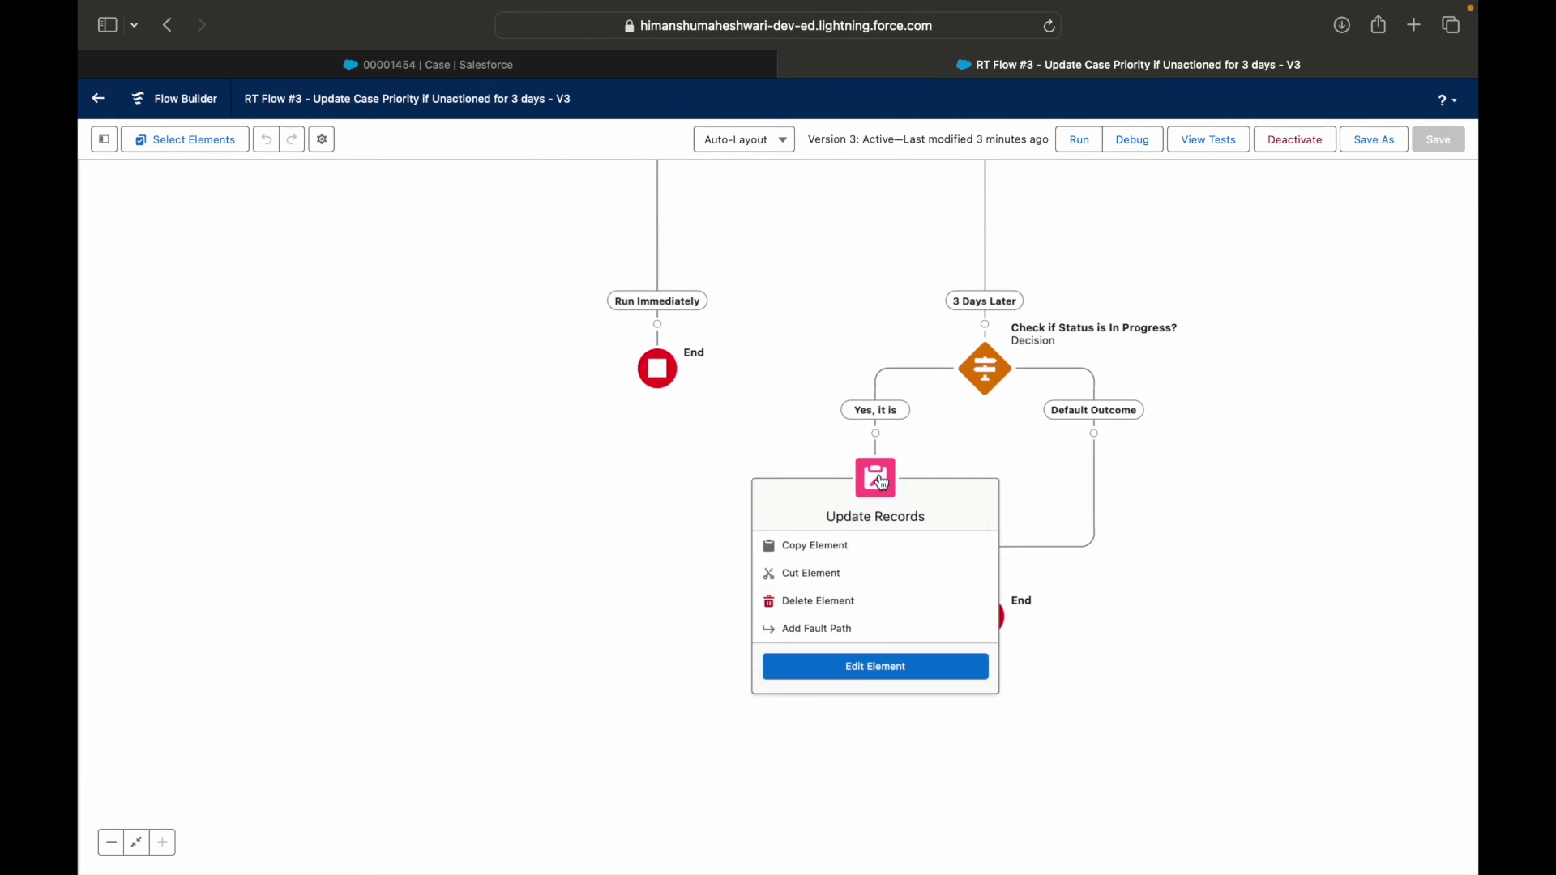
left_click(932, 666)
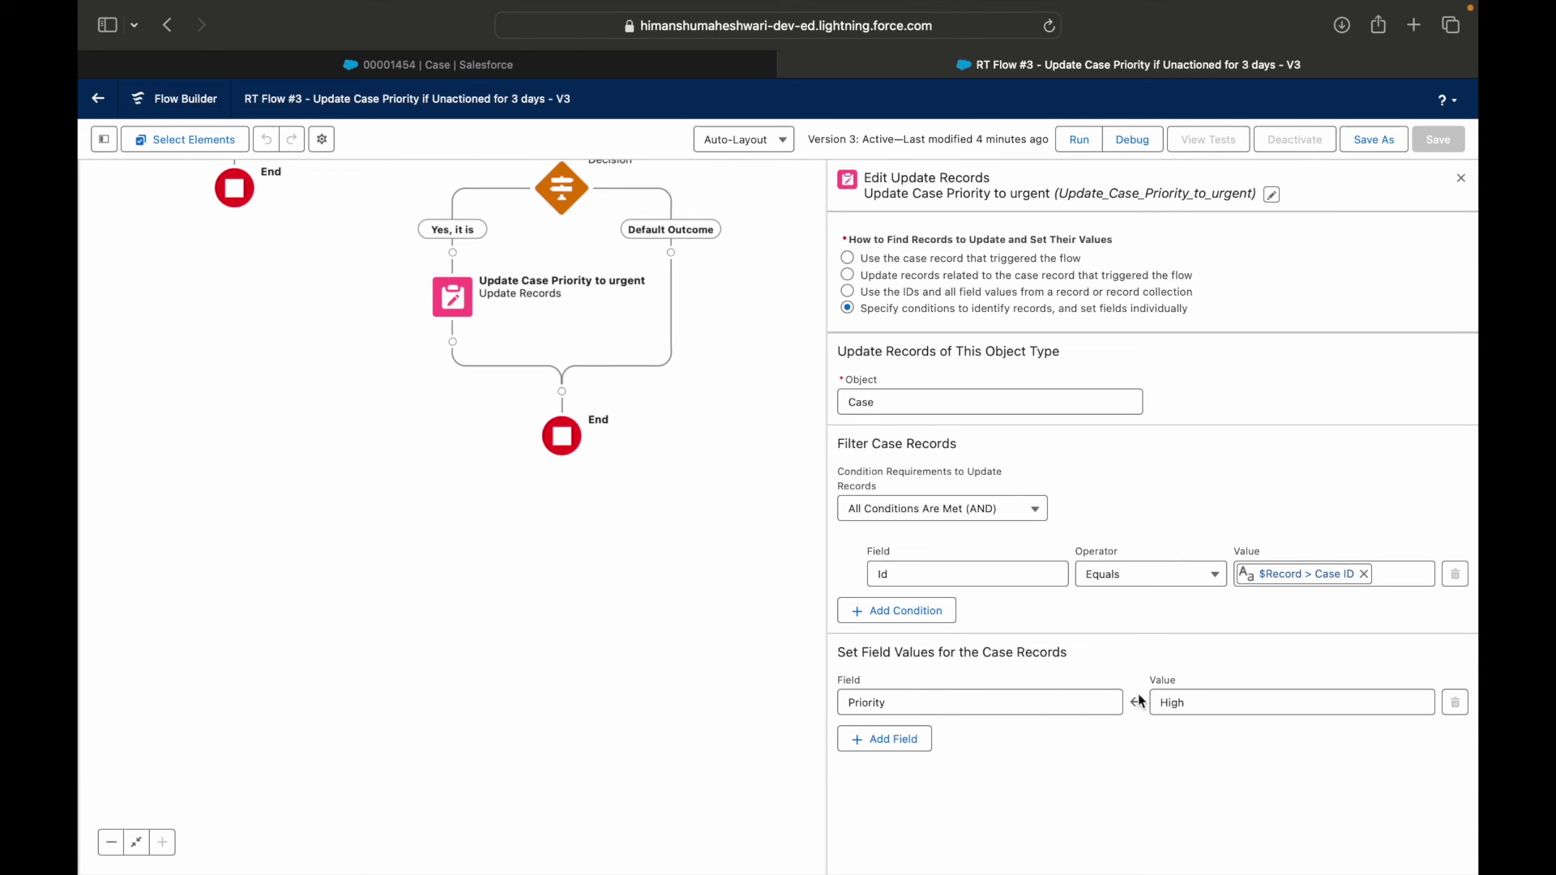
left_click(913, 739)
left_click(915, 743)
type("Ass")
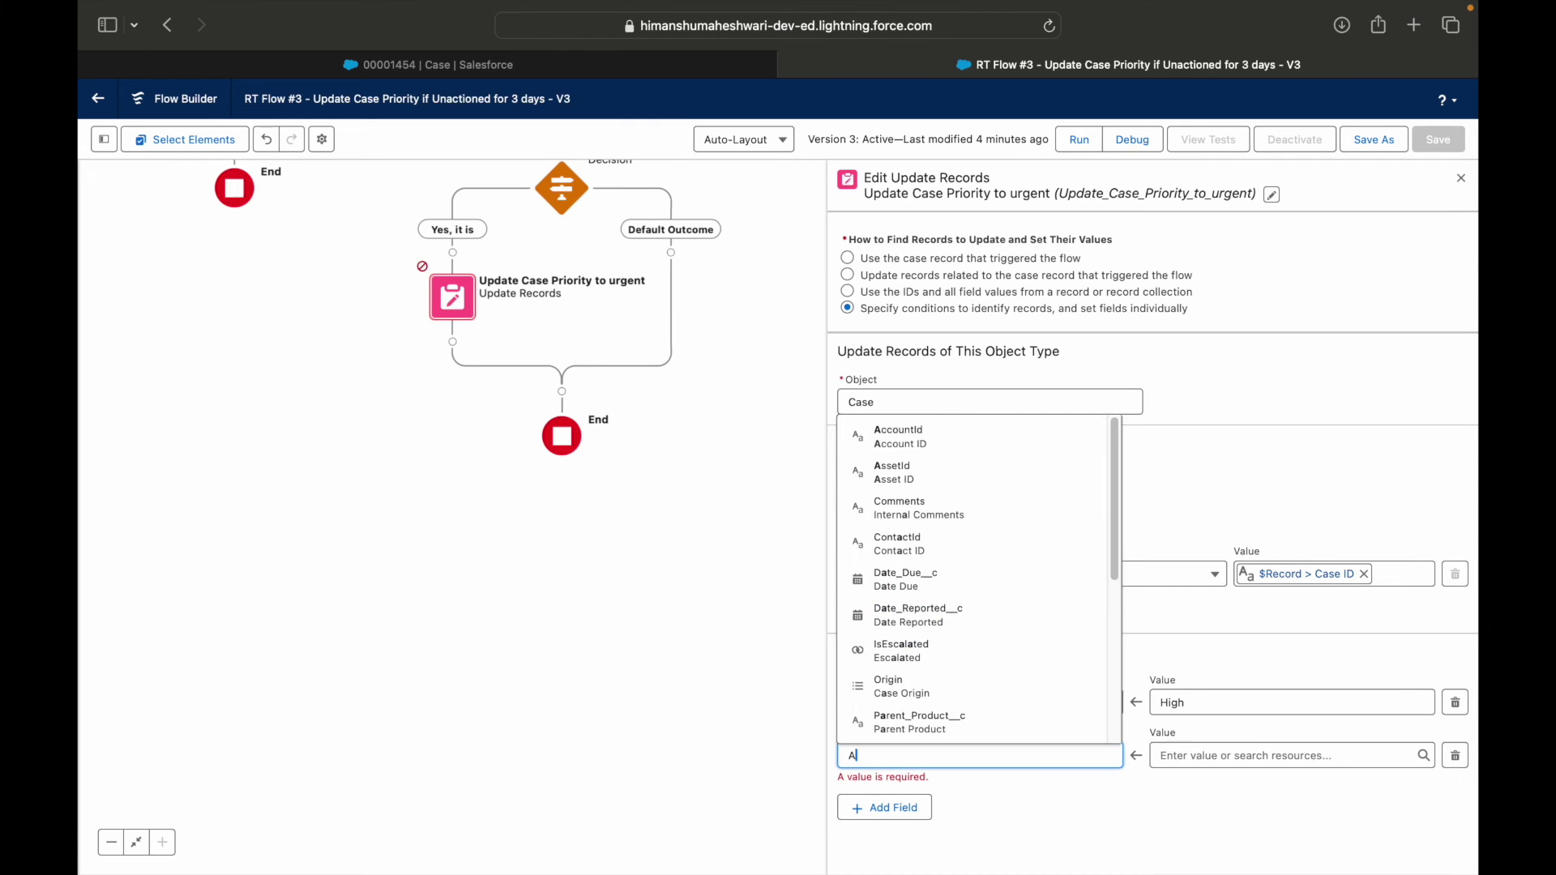
key("BackSpace")
key("BackSpace")
key("BackSpace")
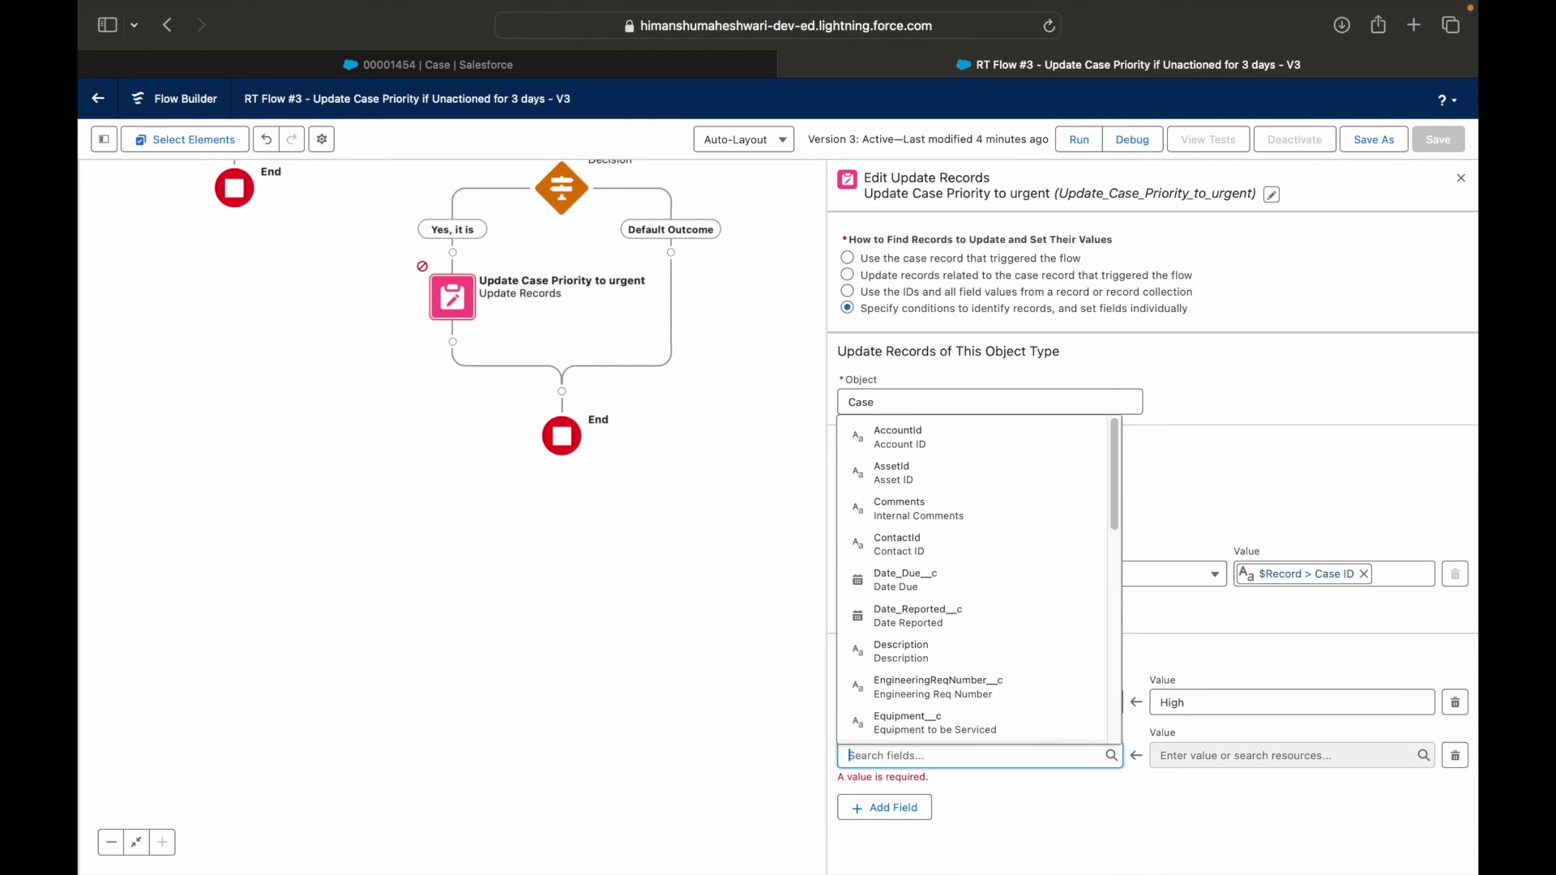
type("Owner")
left_click(914, 727)
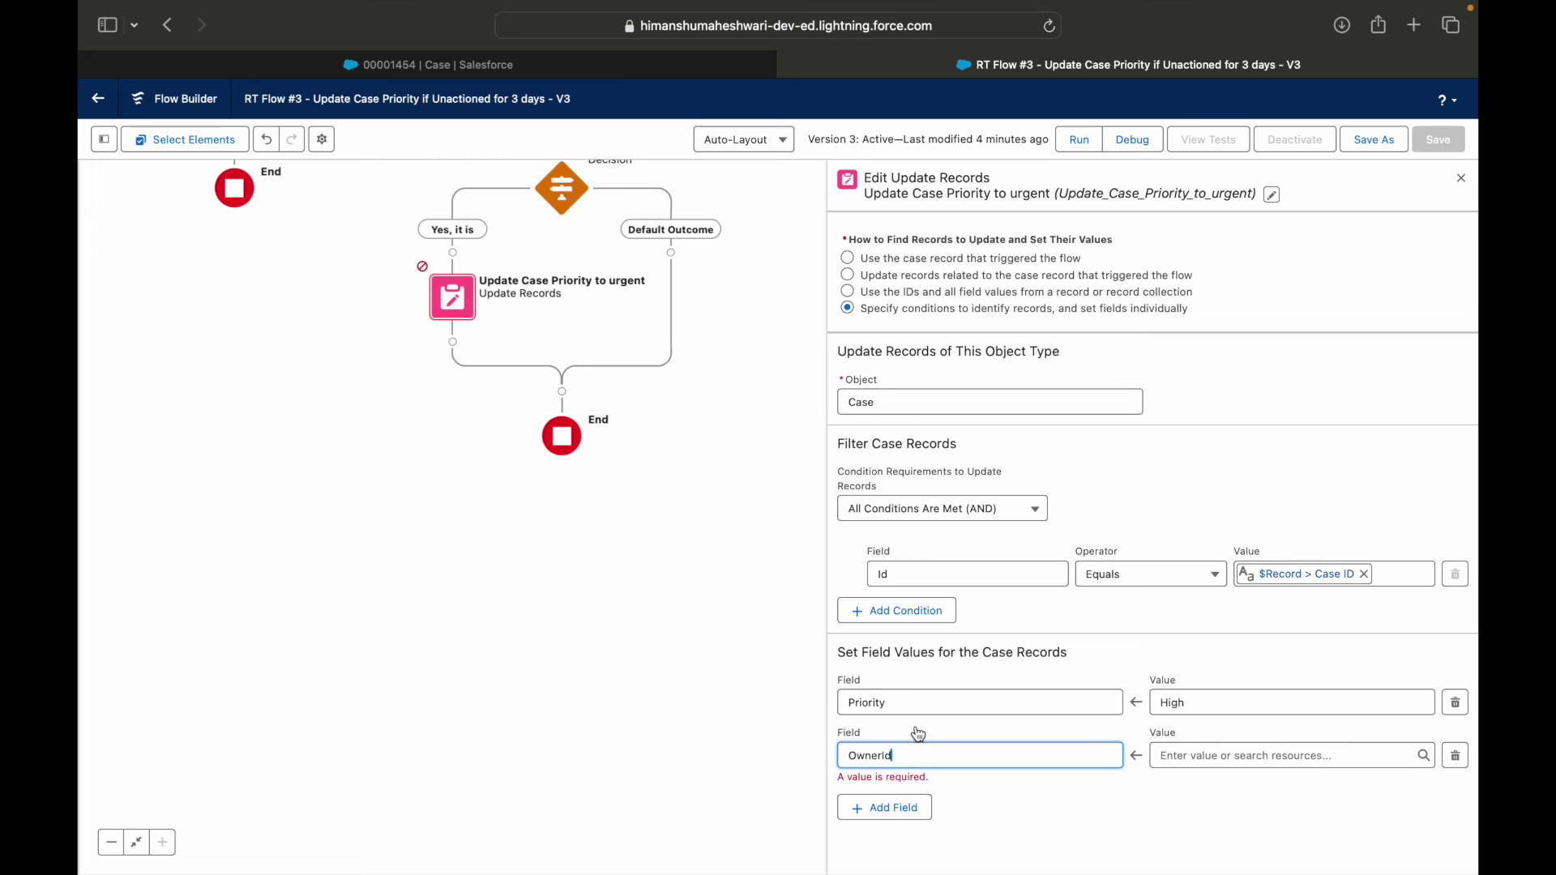
Set the OwnerId value in the Update Case Priority to urgent element to $Record > Owner ID (User) > Manager ID
left_click(1216, 747)
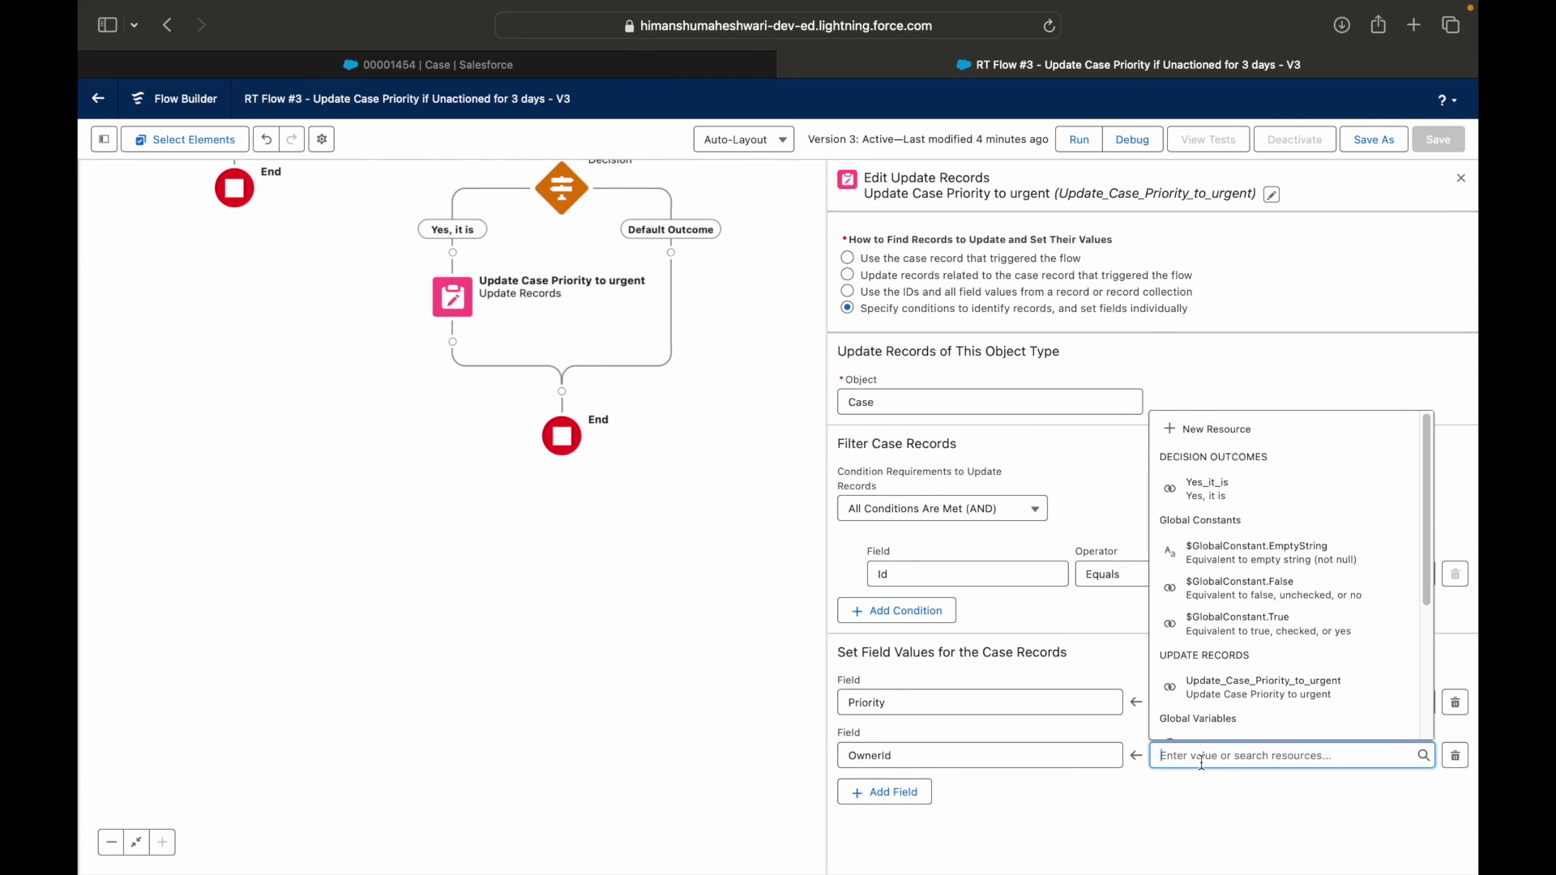
left_click(1179, 786)
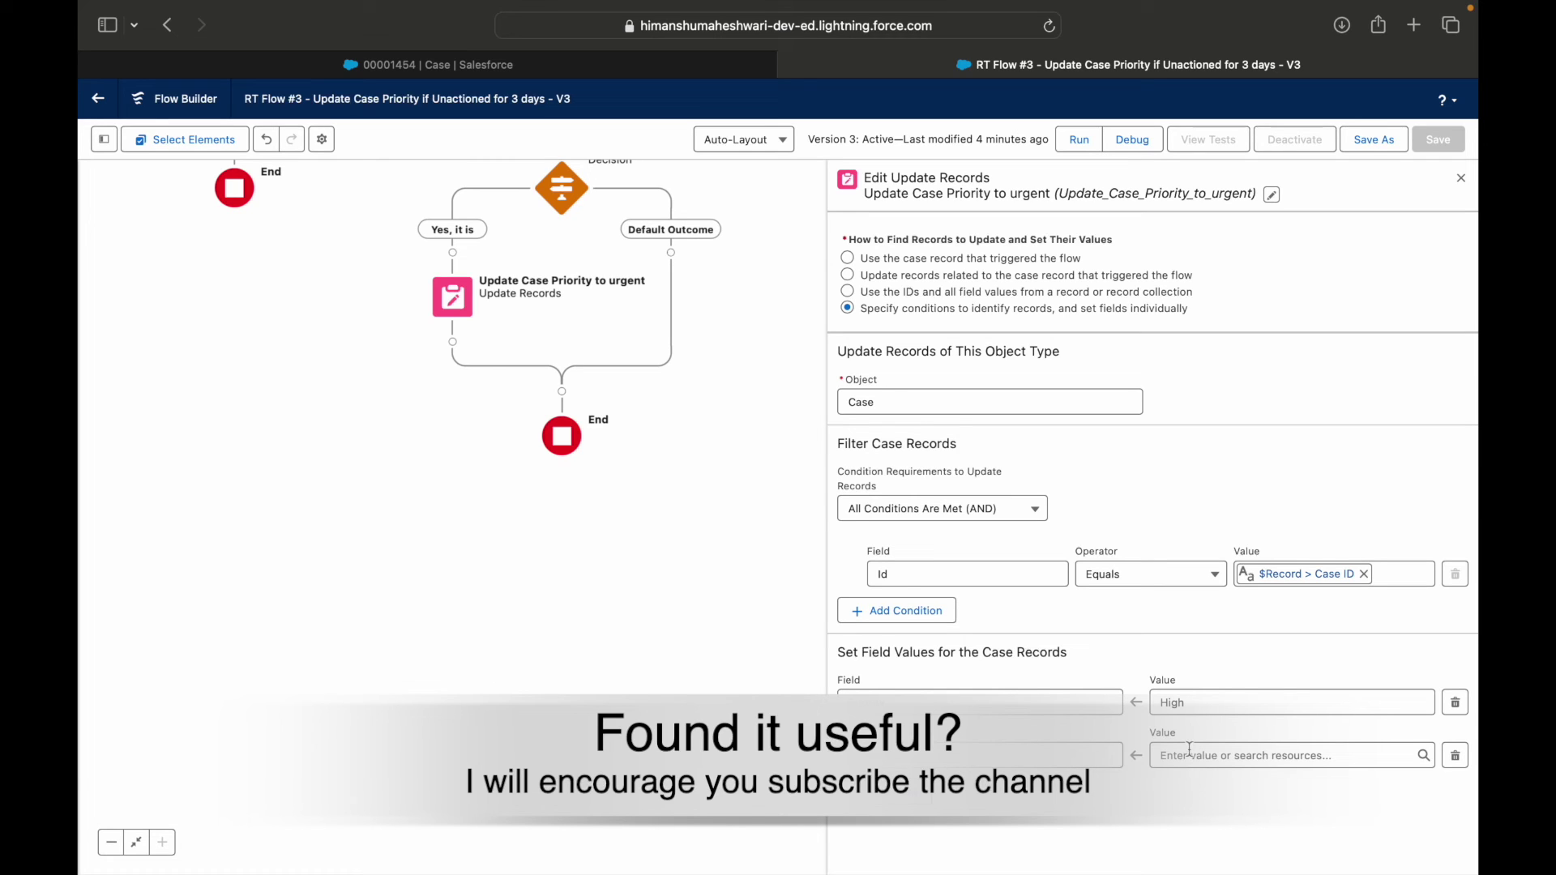
left_click_drag(730, 483, 734, 610)
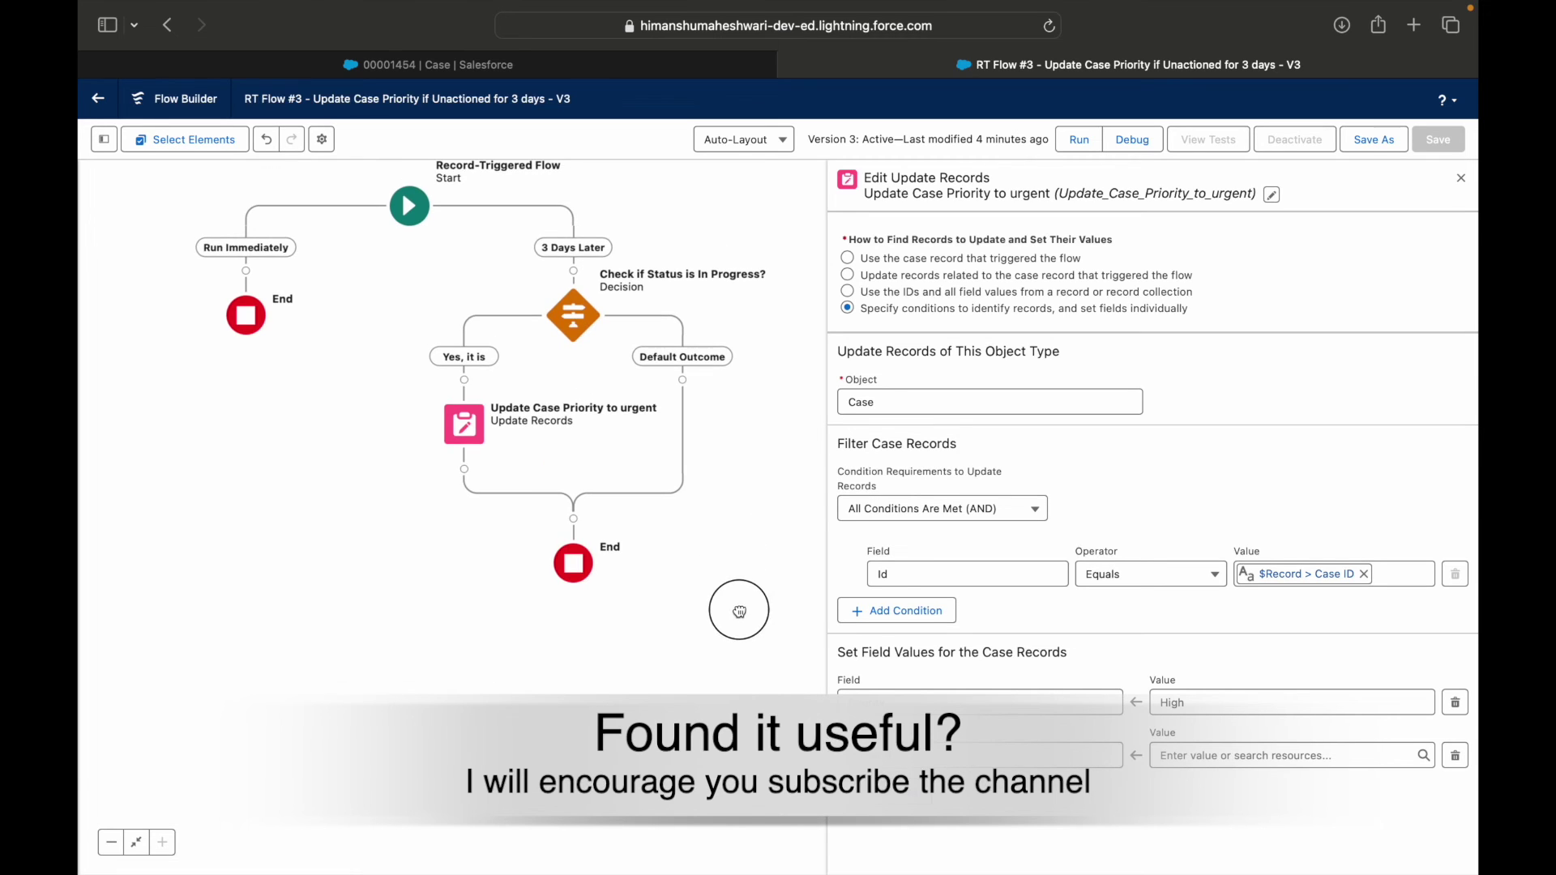
left_click(1202, 755)
type("Record")
key("Down")
key("Return")
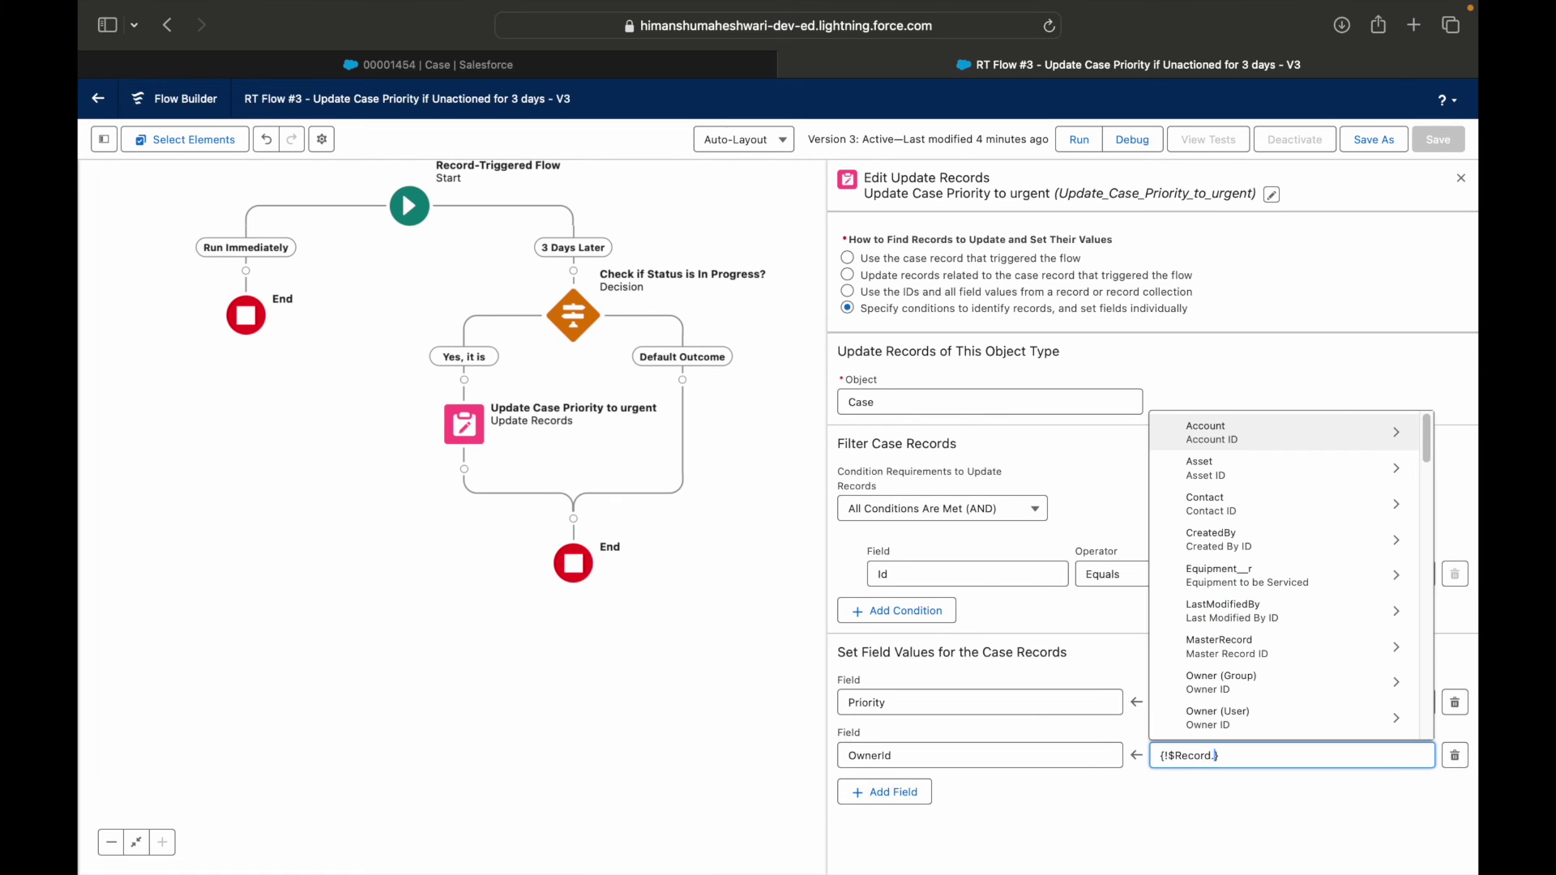
type("Owner")
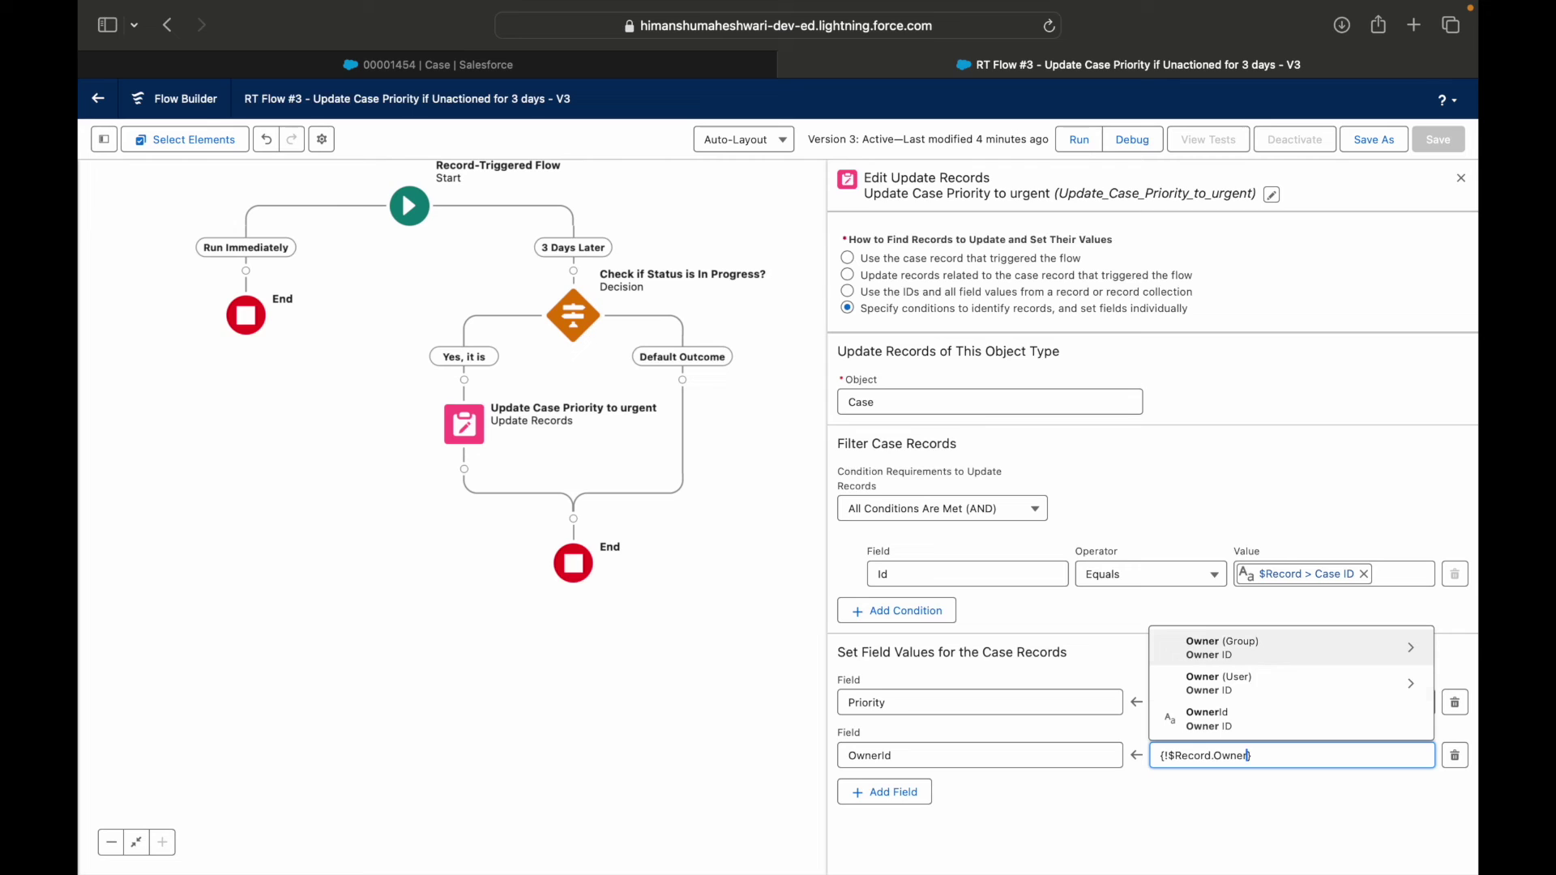
key("Down")
key("Return")
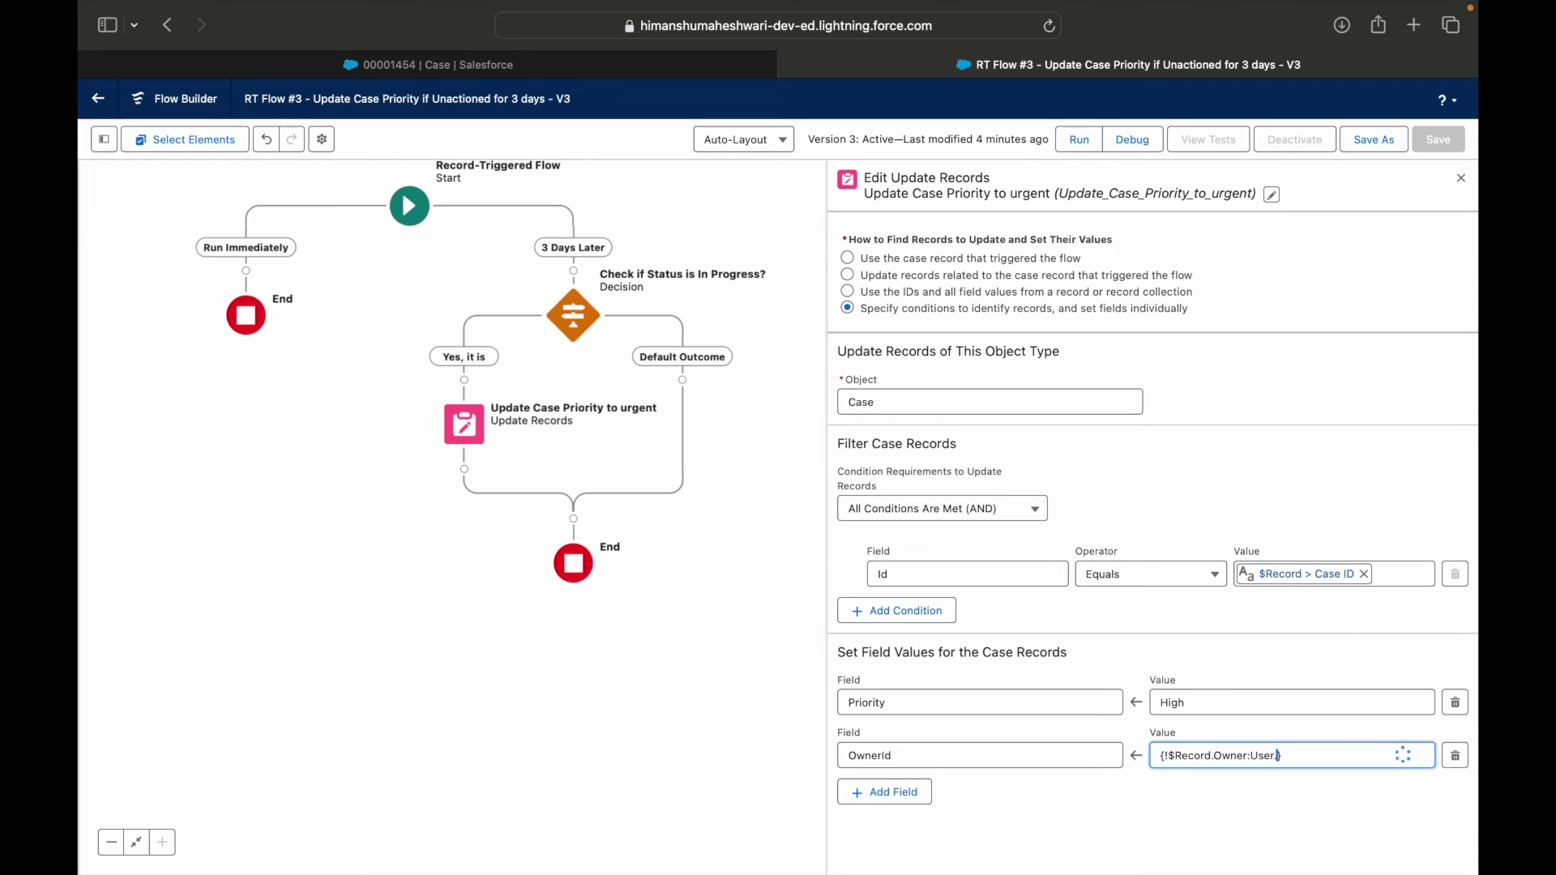
type("Man")
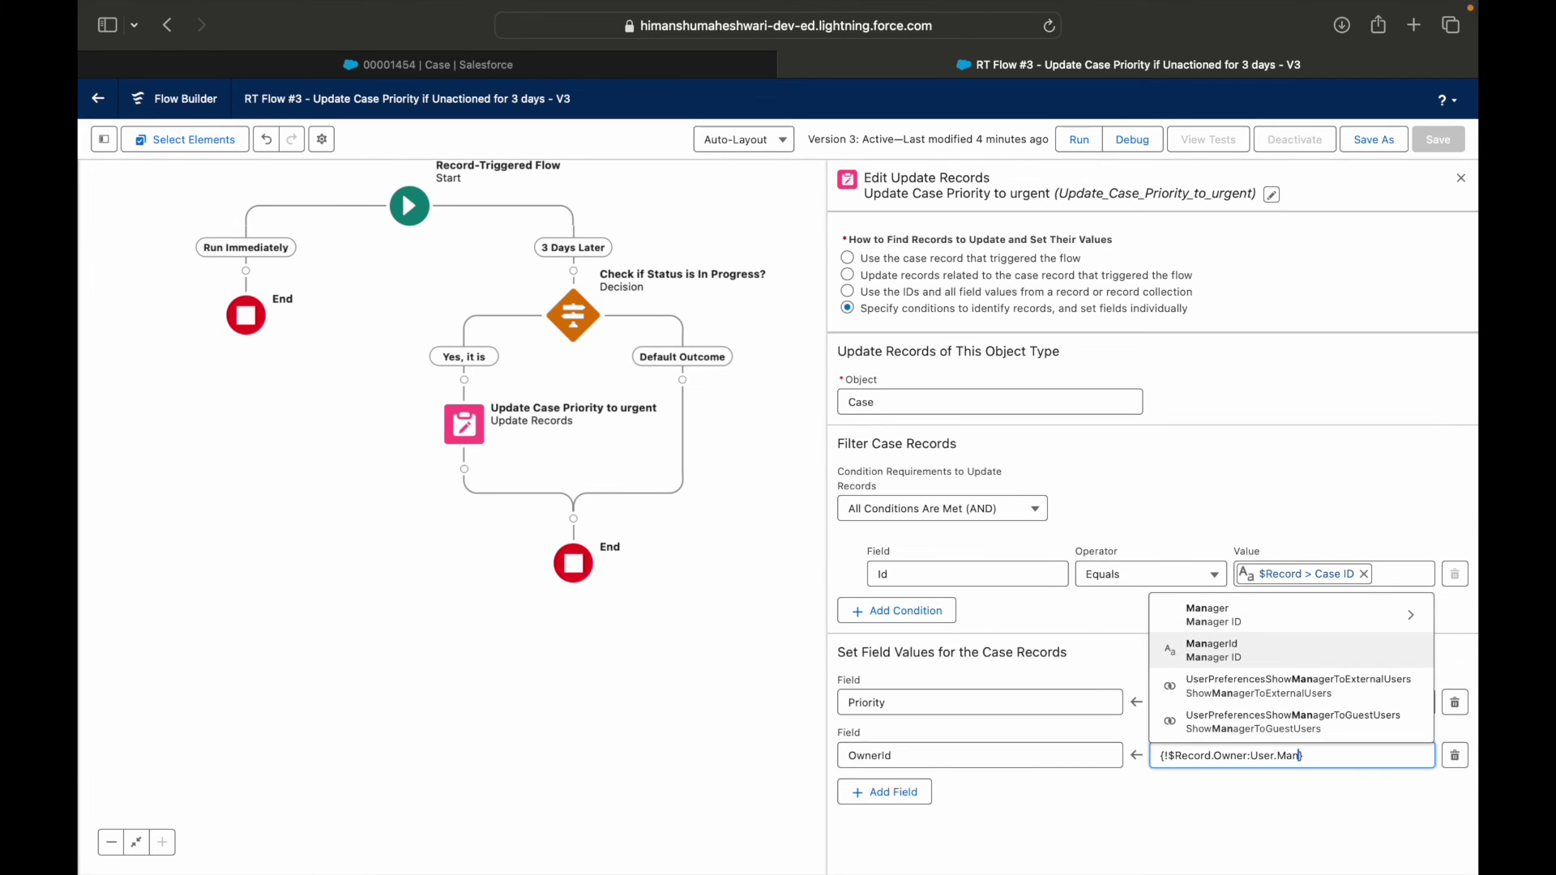
key("Return")
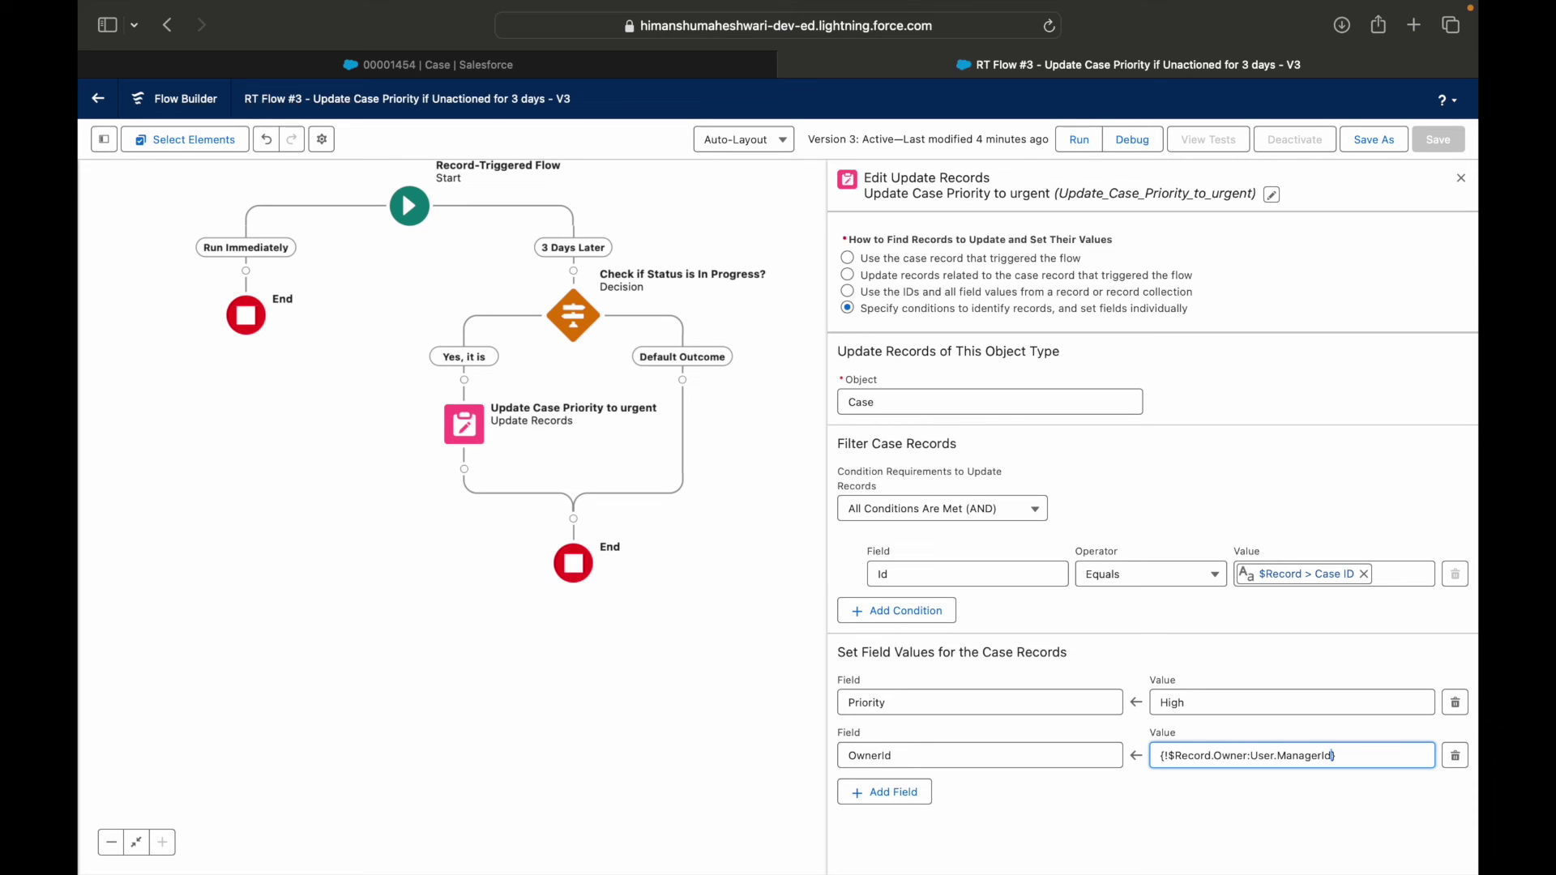
left_click(1123, 826)
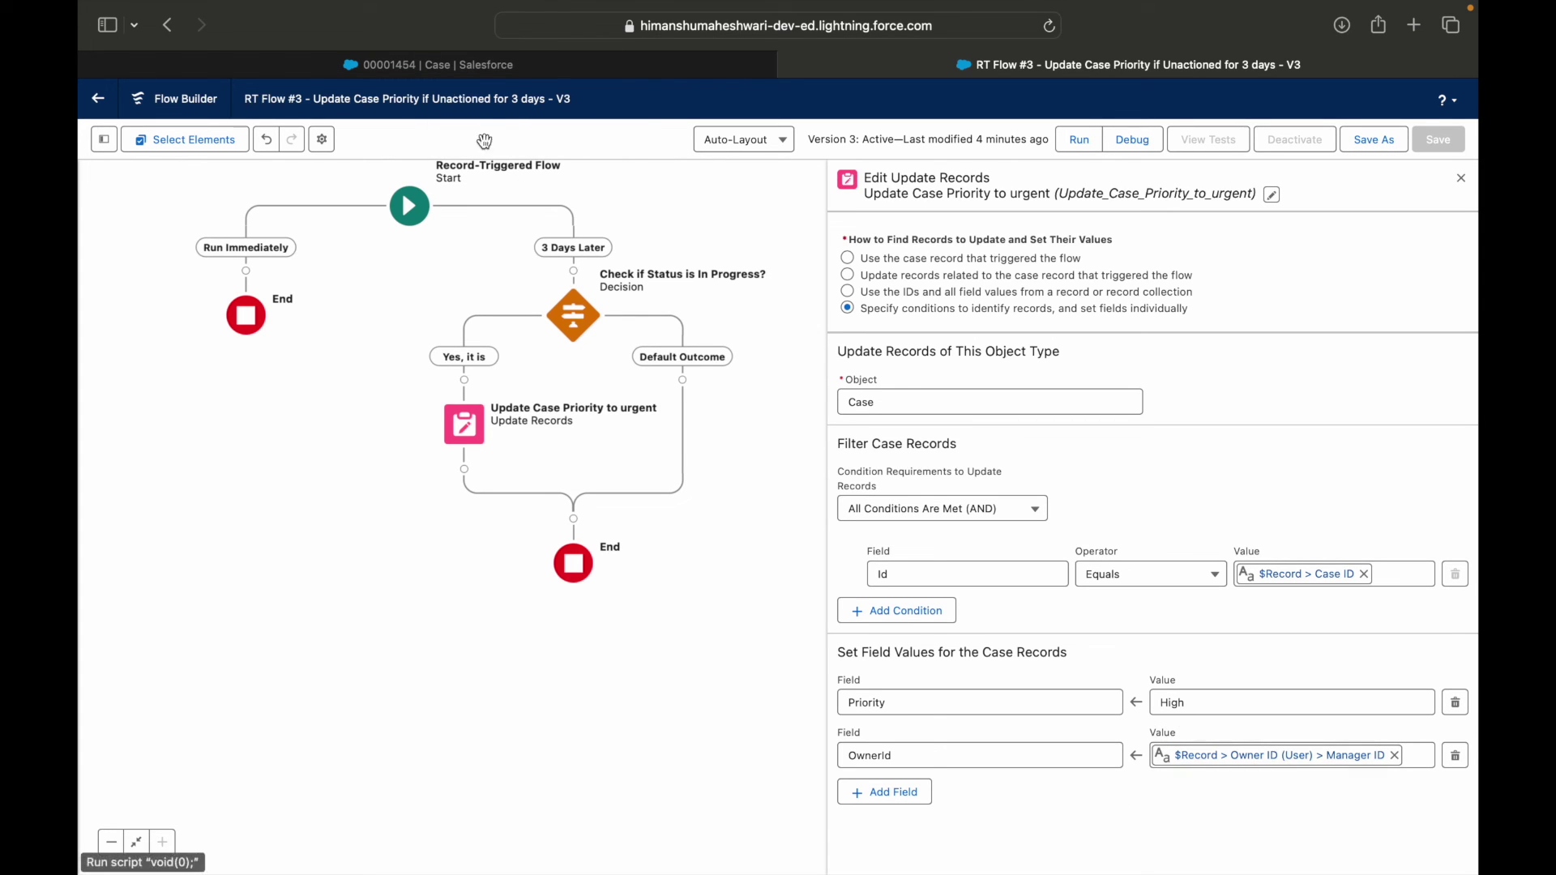
Check the Case Owner on the open case record and return to the flow
left_click(441, 63)
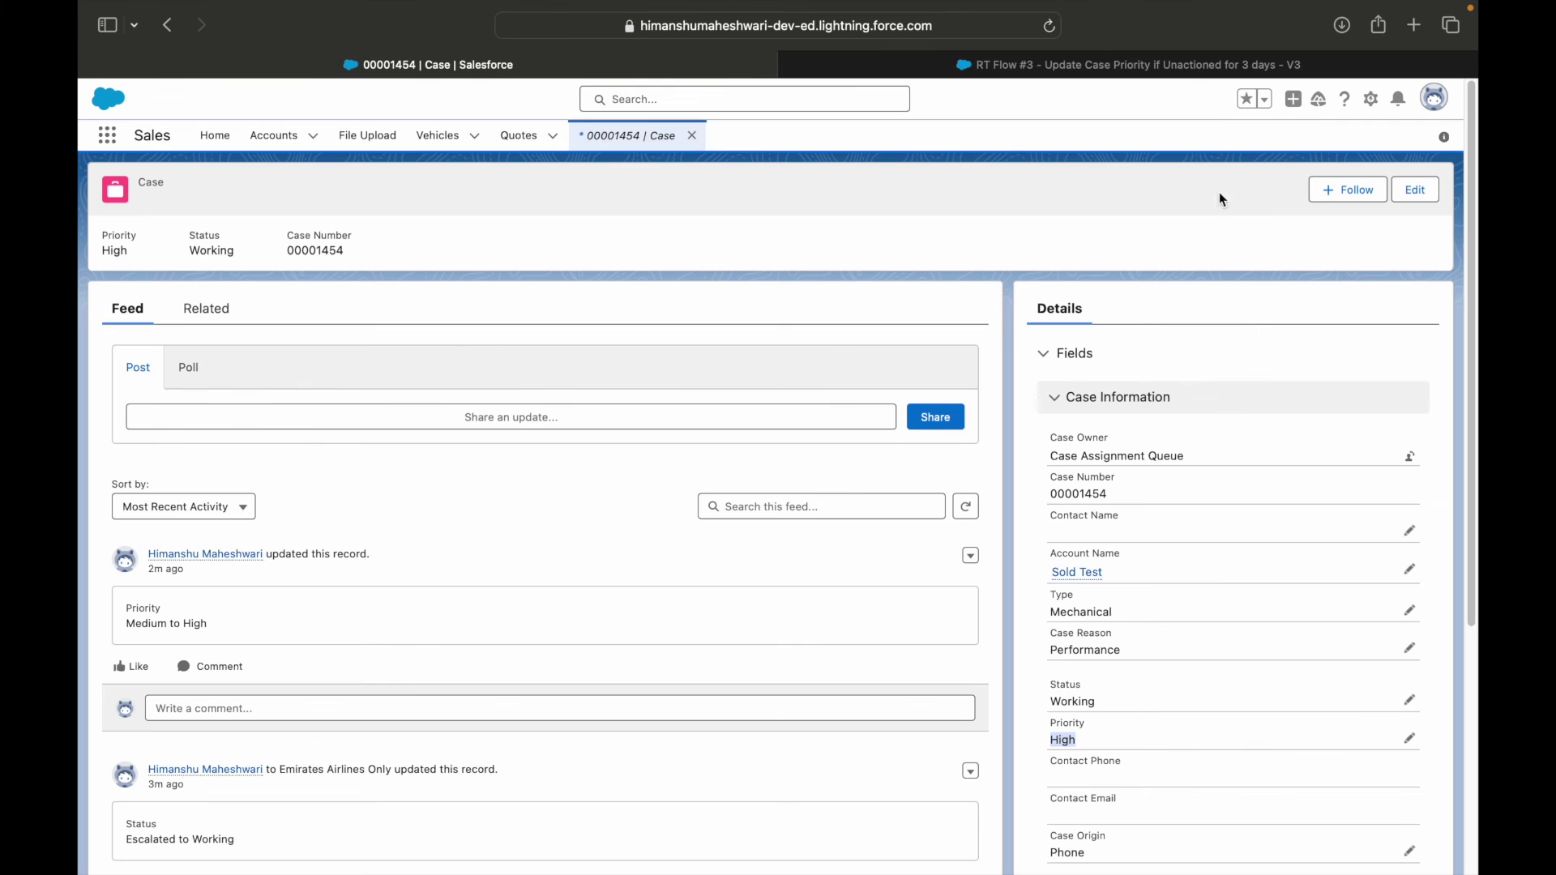
left_click(1082, 455)
left_click_drag(1081, 455, 1186, 456)
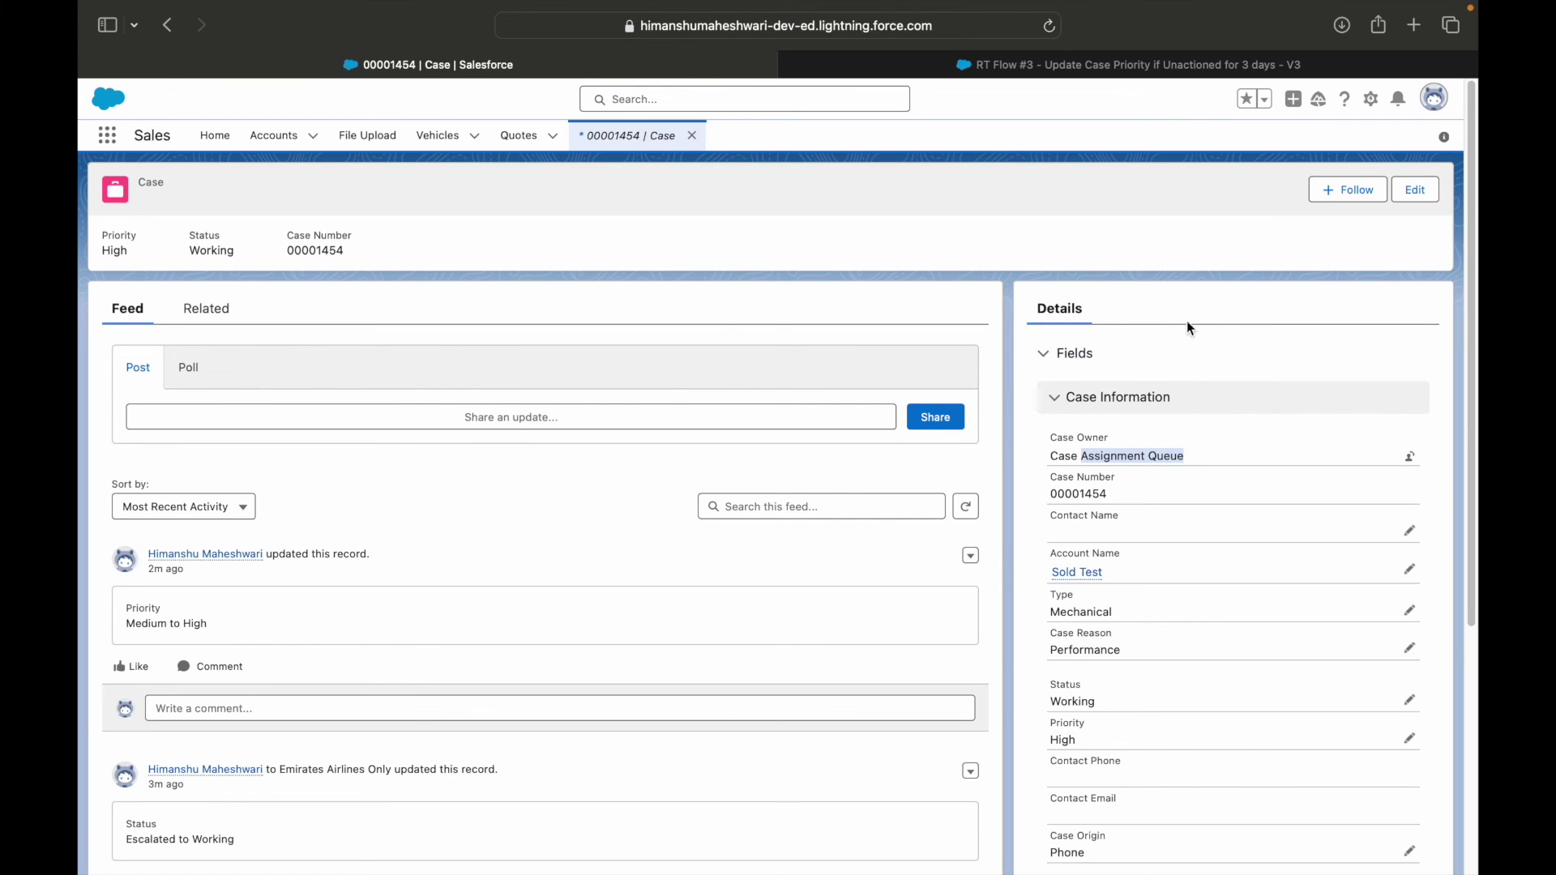
left_click(1046, 65)
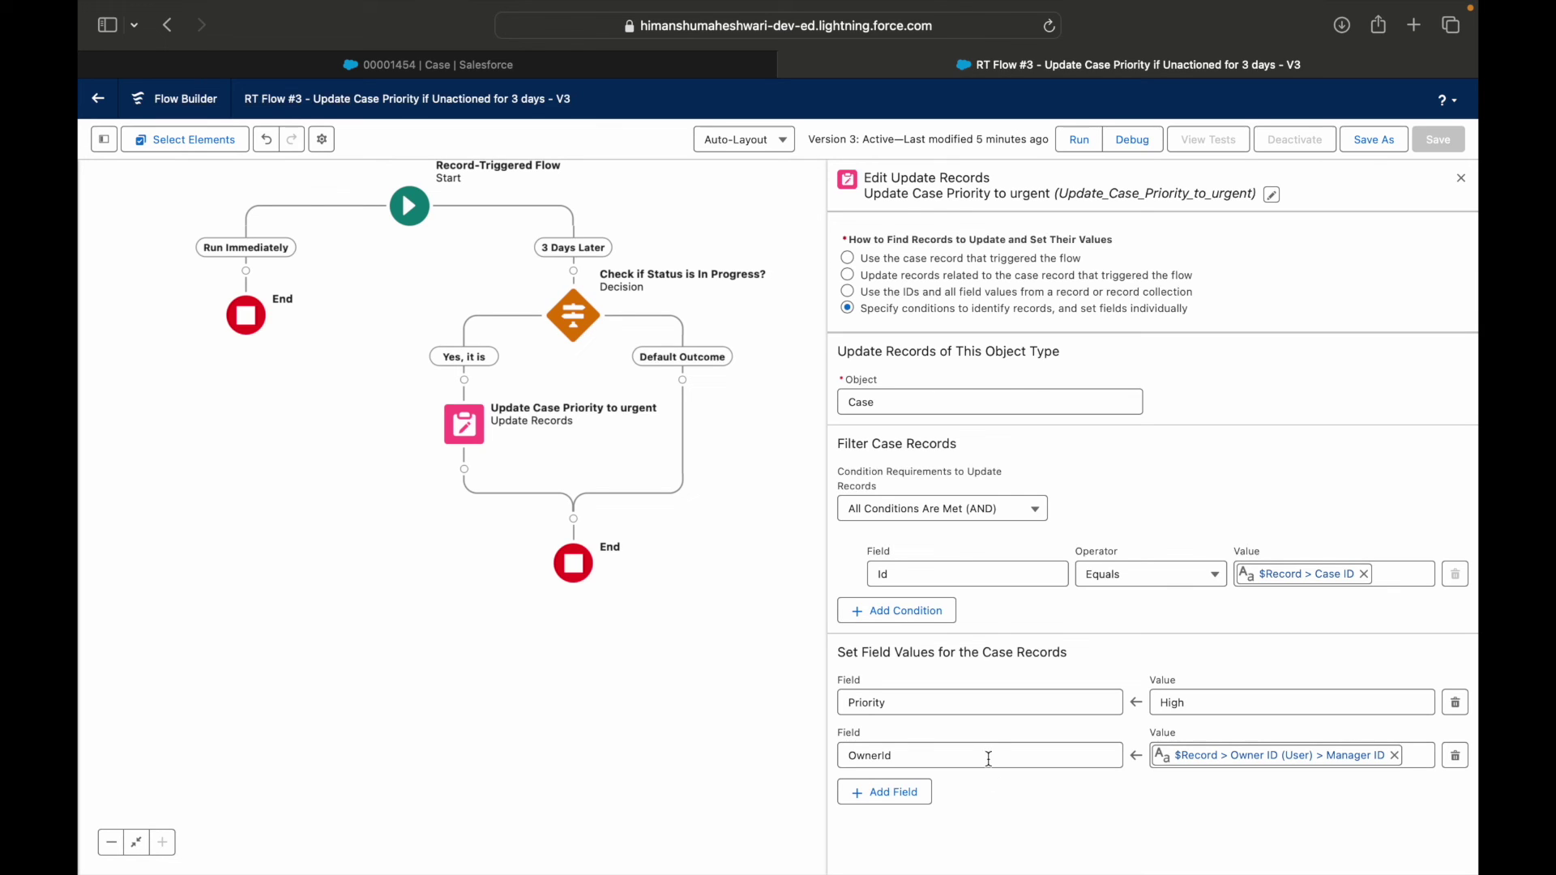
Clear the value assigned to OwnerId in the Update Records element
left_click(1395, 755)
left_click(1293, 755)
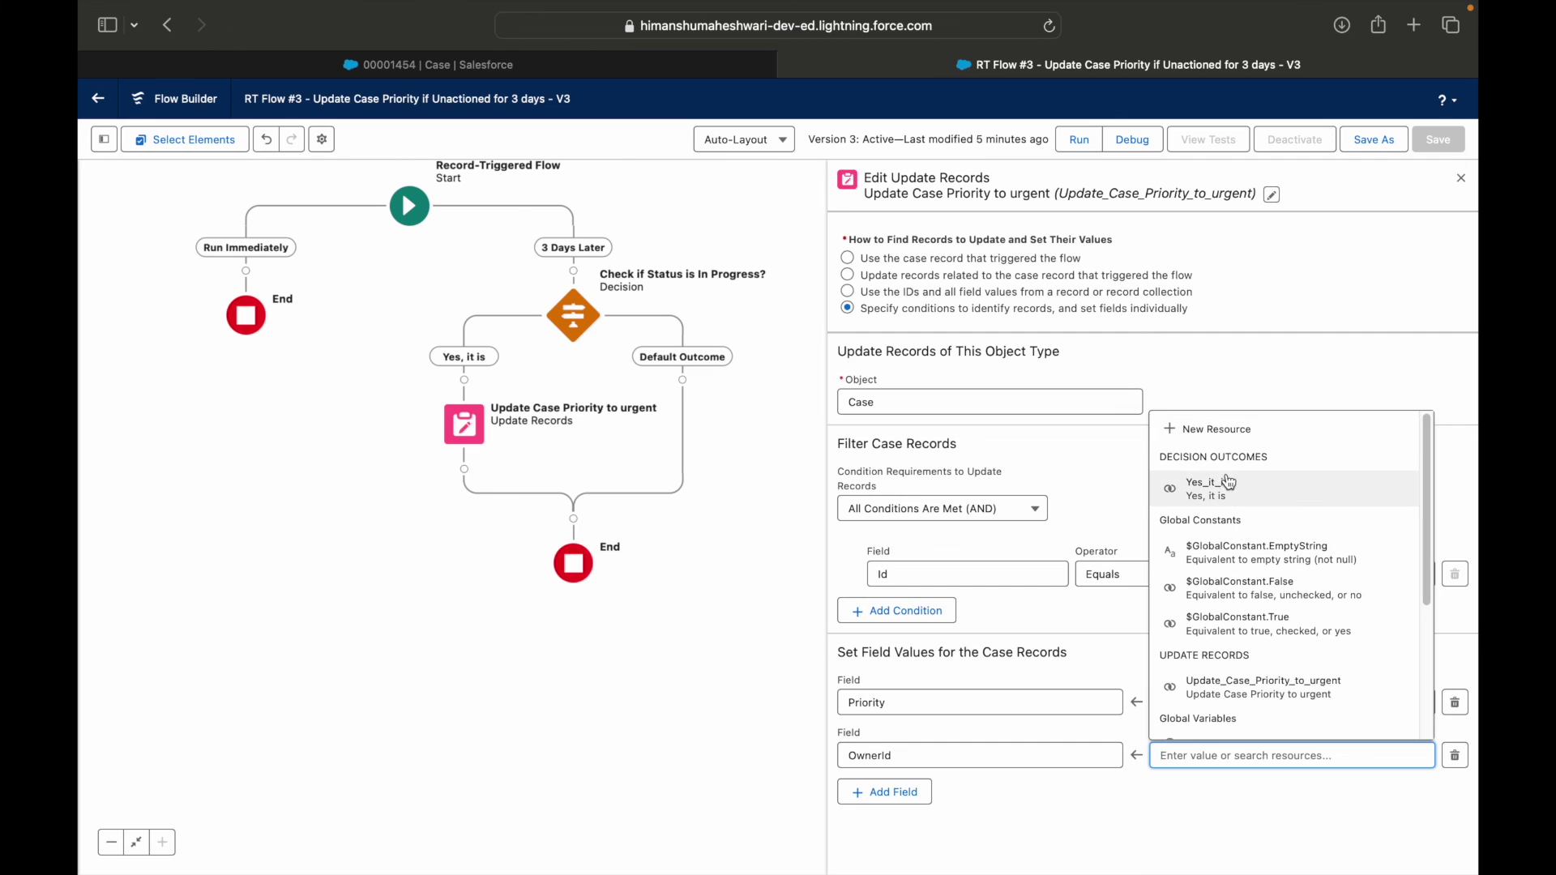
left_click(1063, 799)
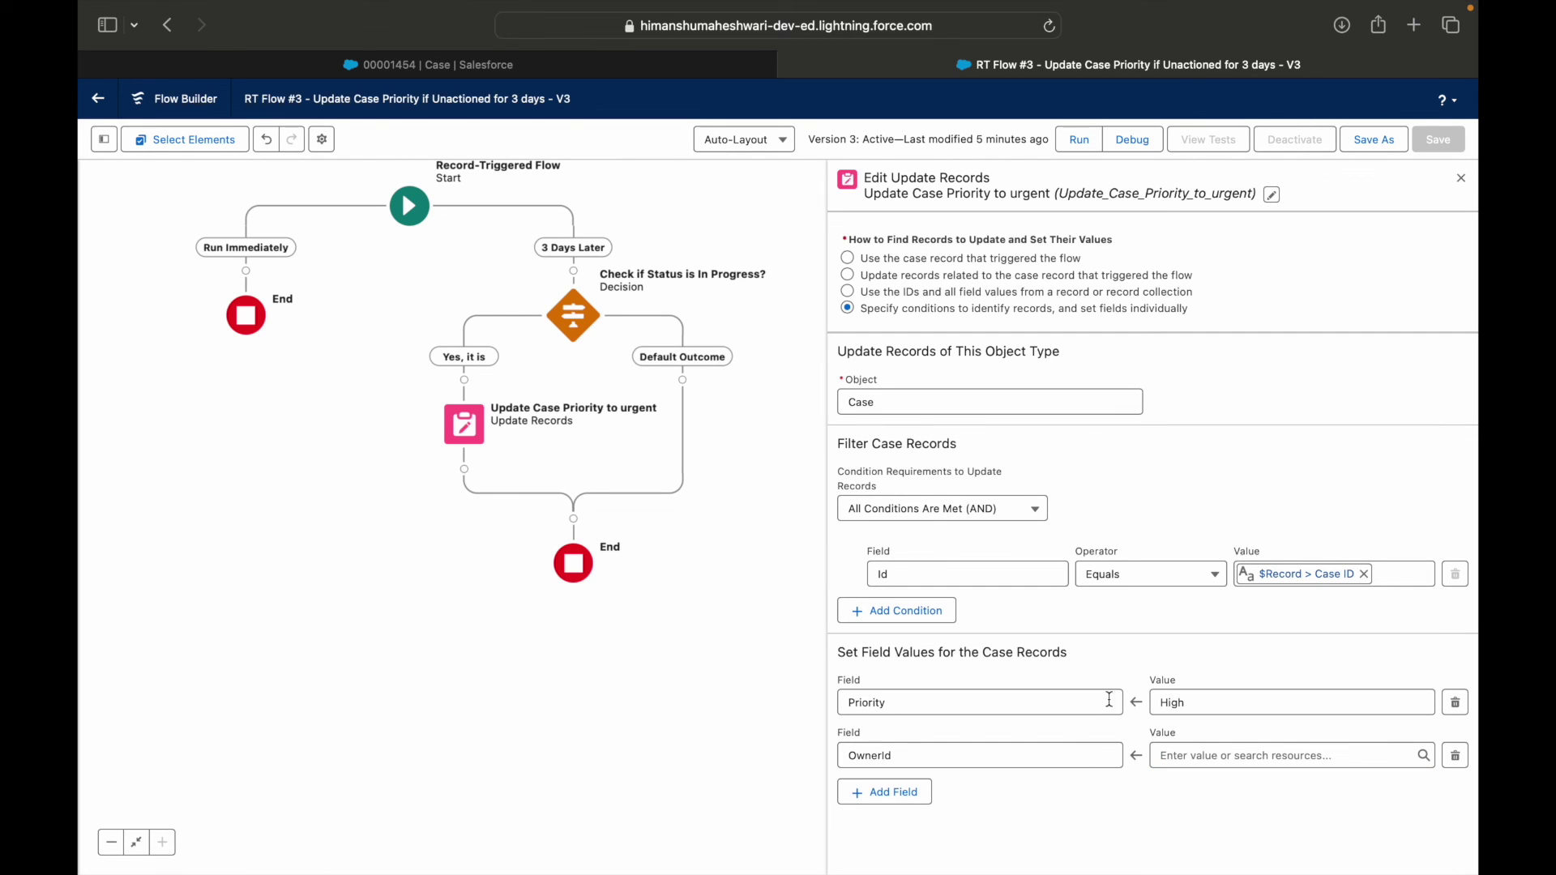
left_click(905, 755)
left_click(988, 790)
Assign the triggering record's owner's manager to OwnerId, using {!$Record.Owner:User.ManagerId}
left_click(1169, 754)
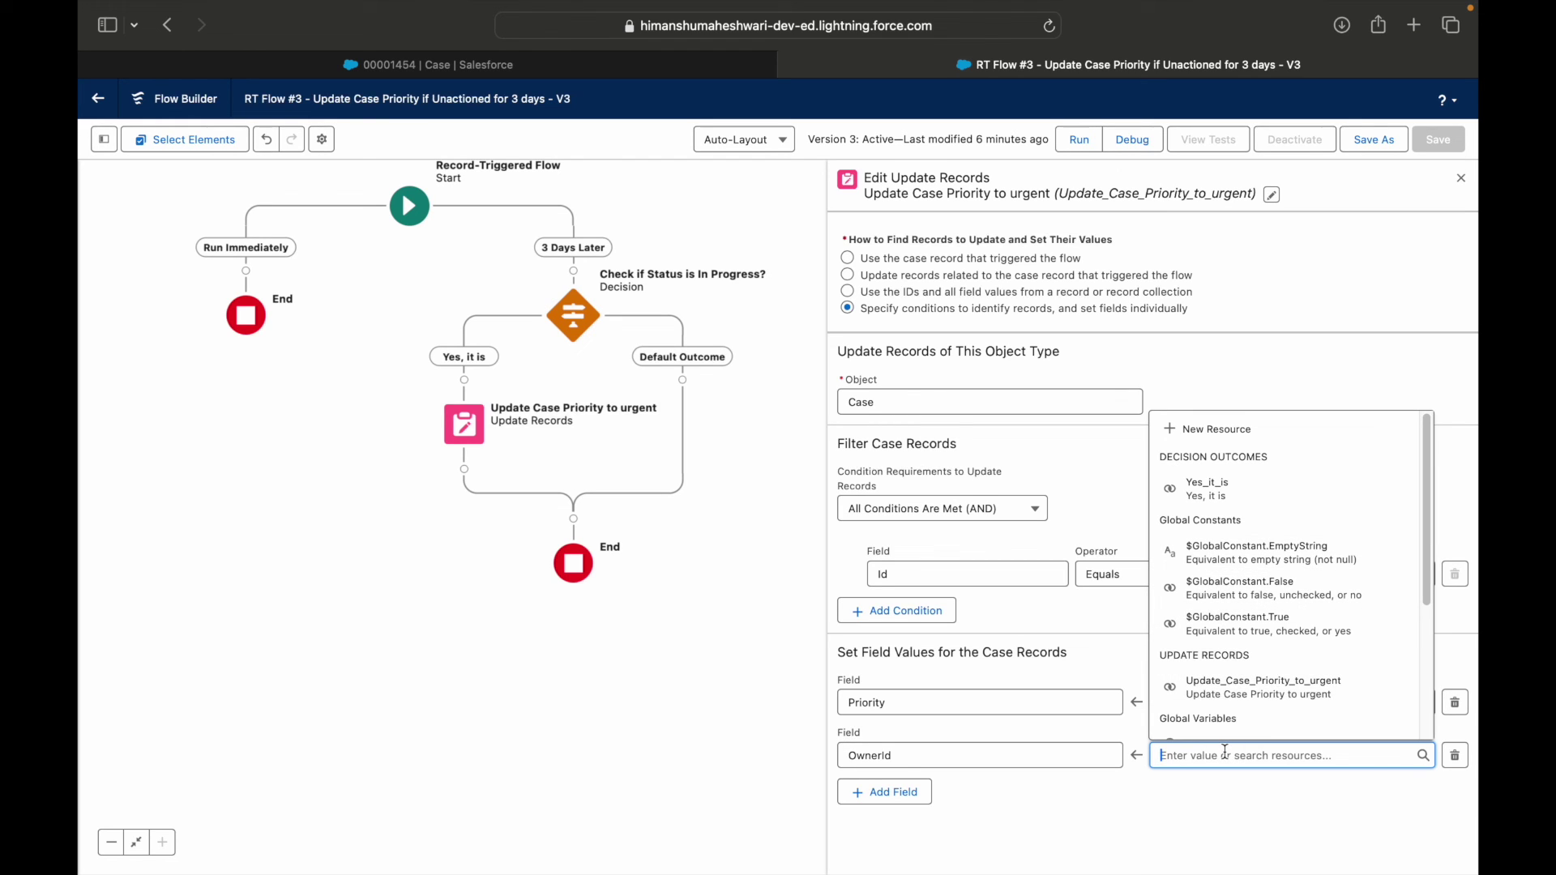
type("$Record")
key("Return")
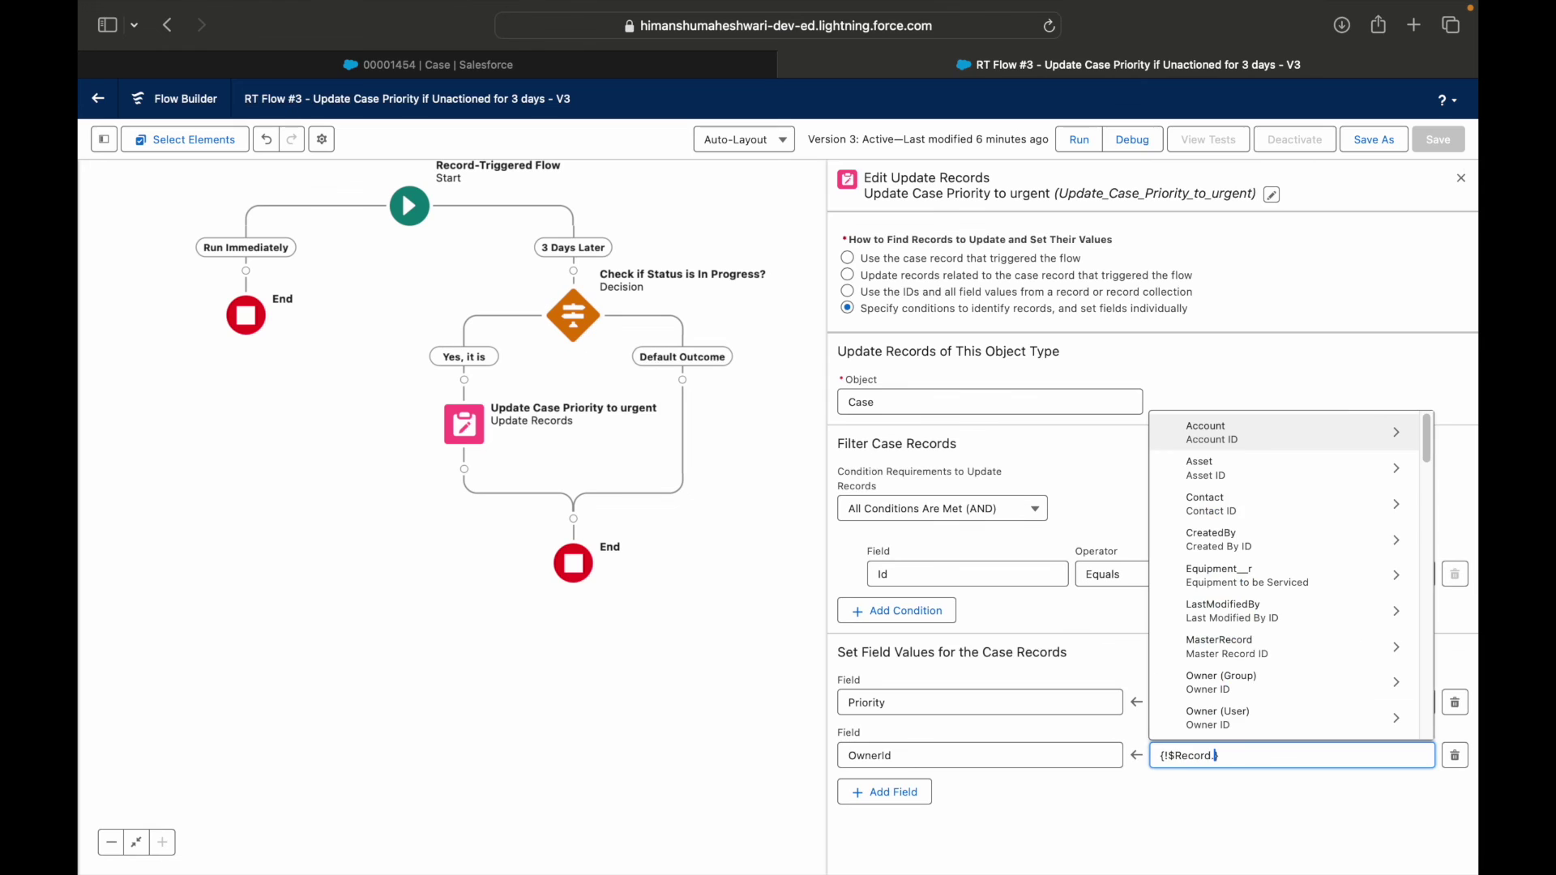
type("Own")
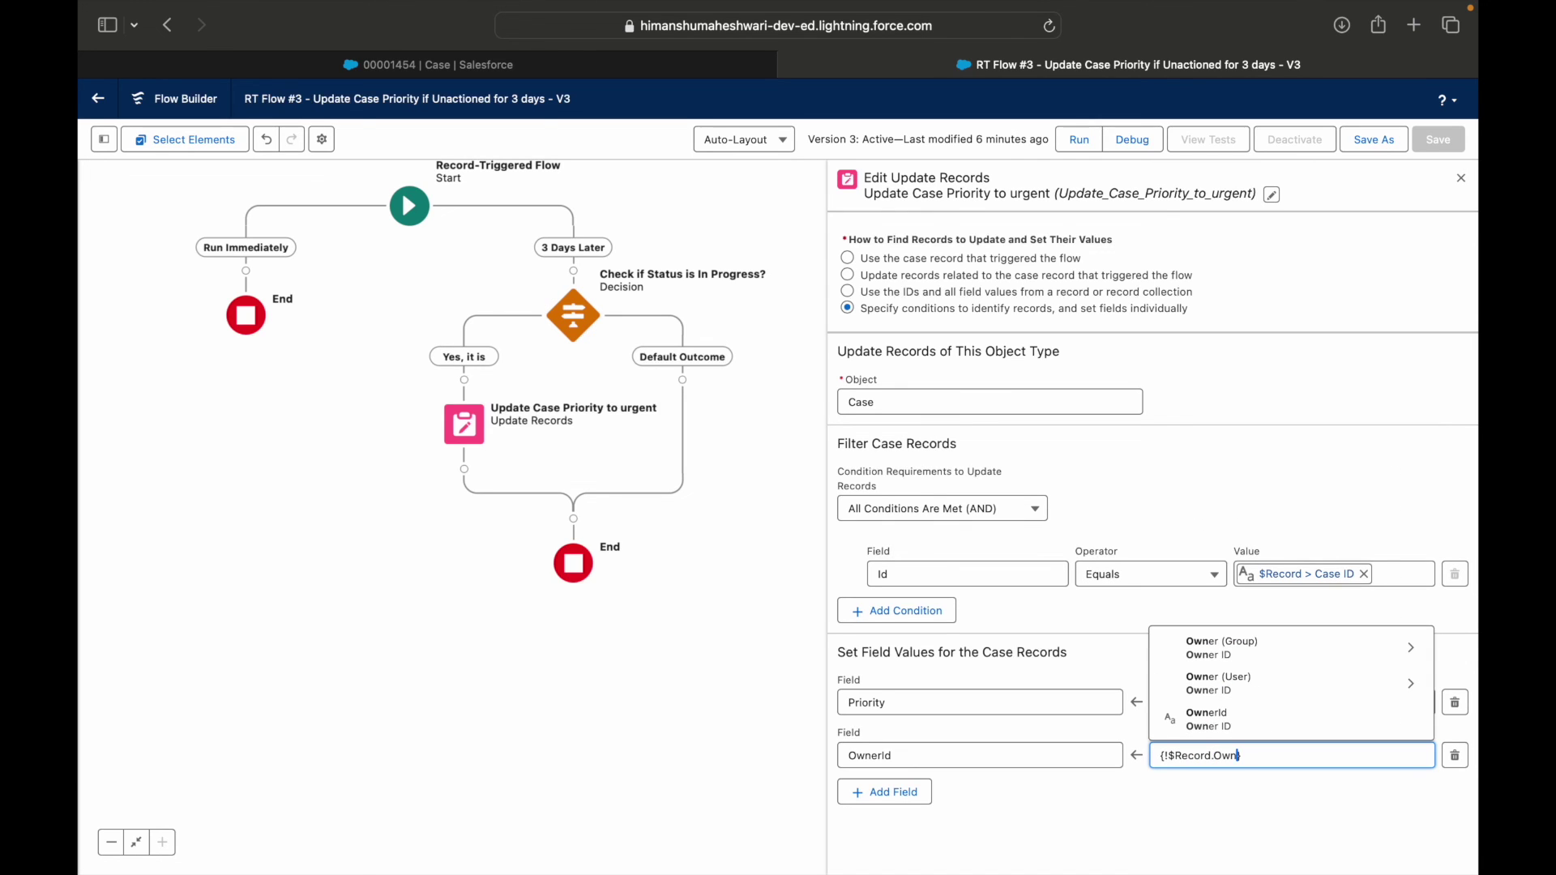
key("Down")
key("Down")
key("Return")
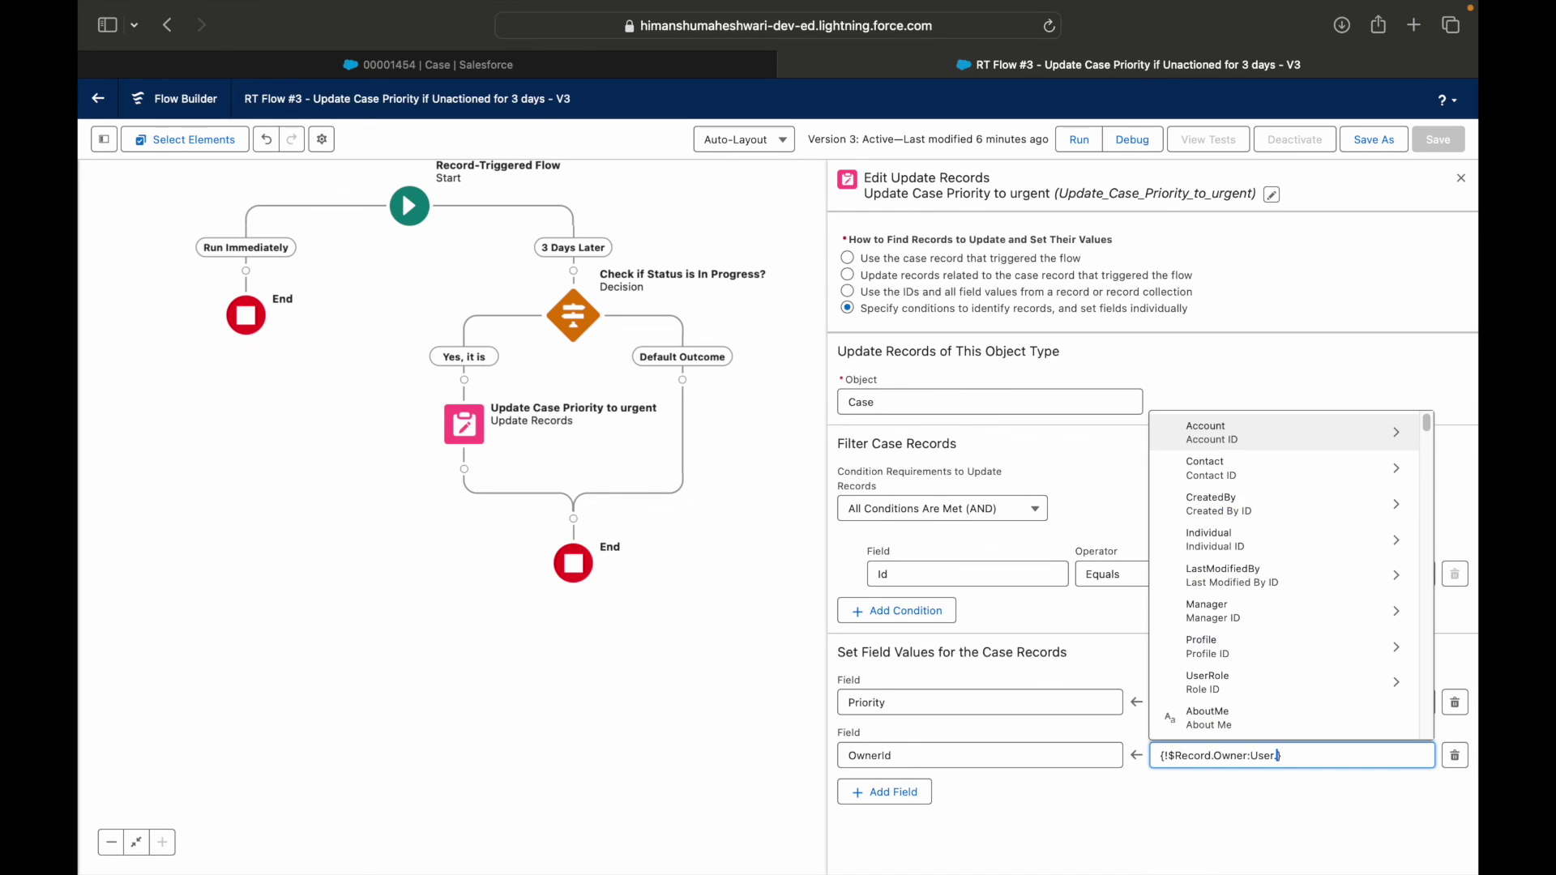
type("Manag")
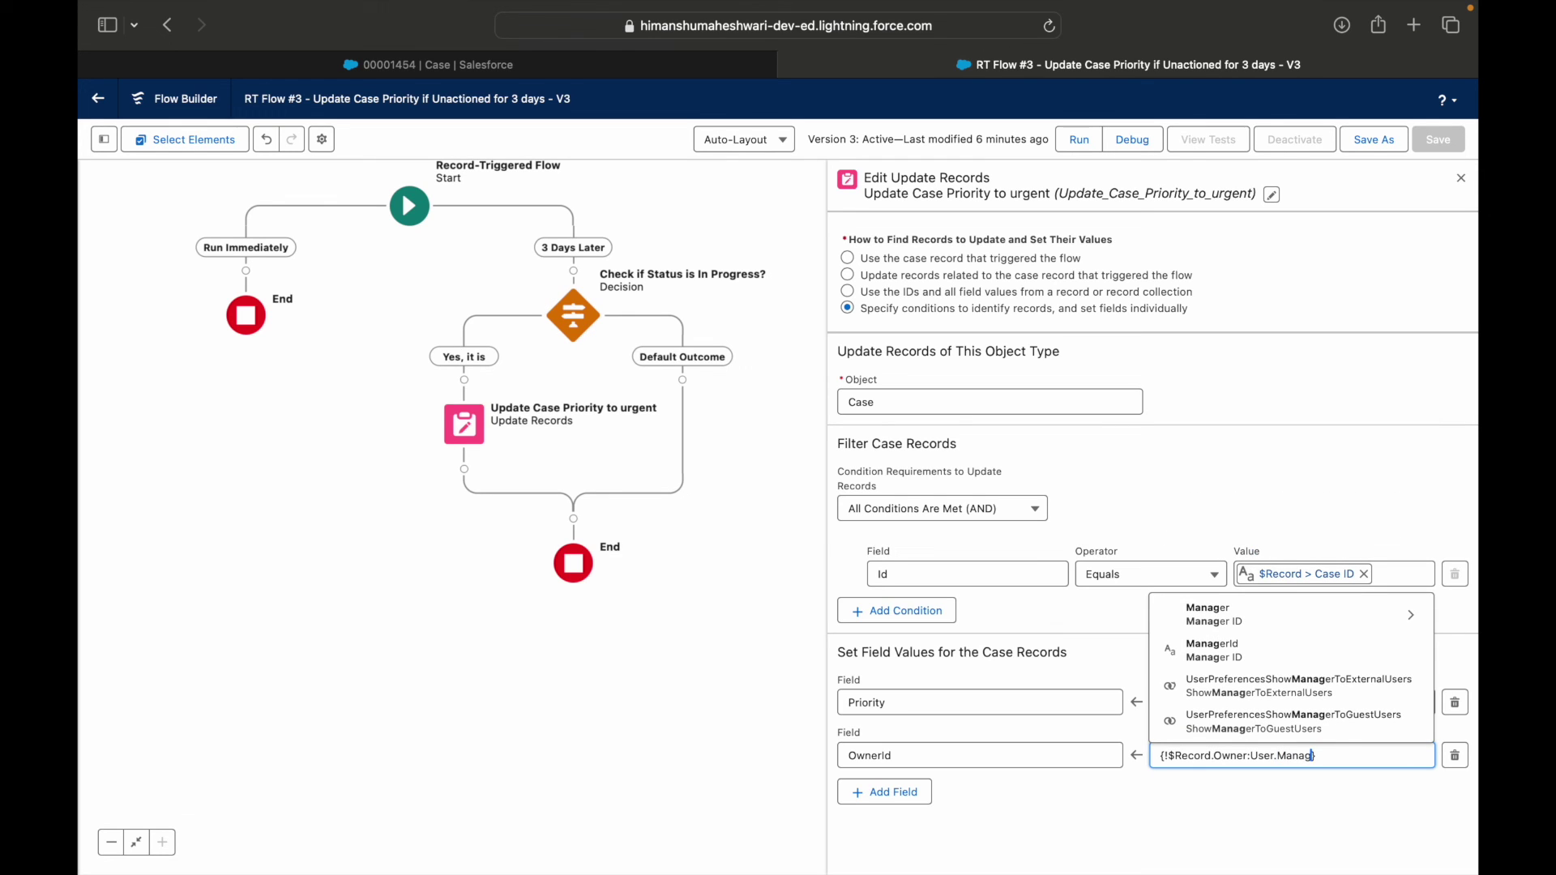
key("Down")
key("Down")
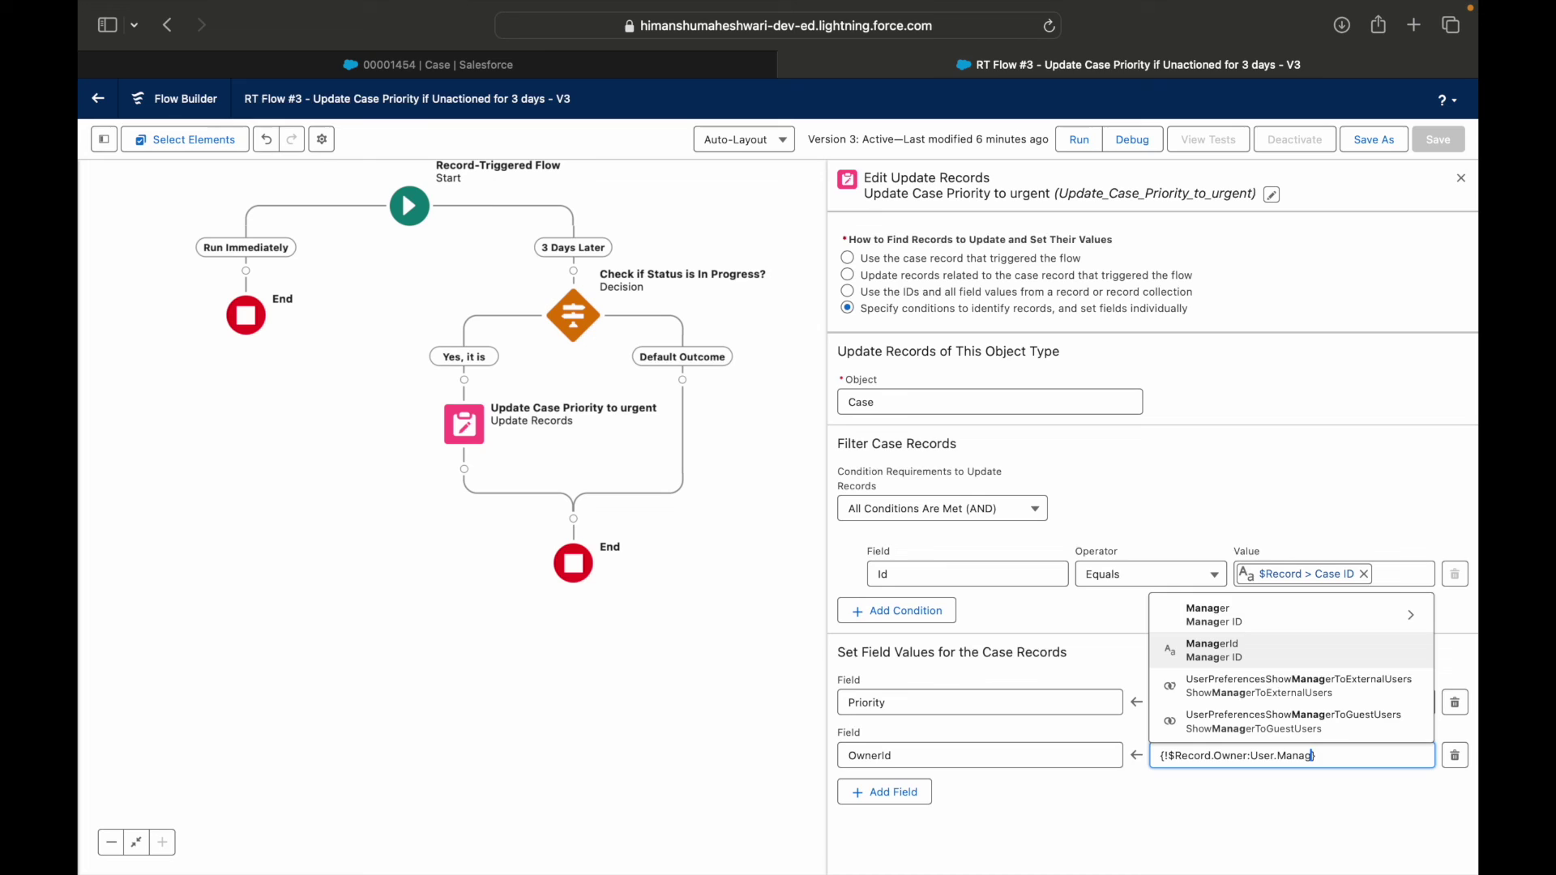
key("Return")
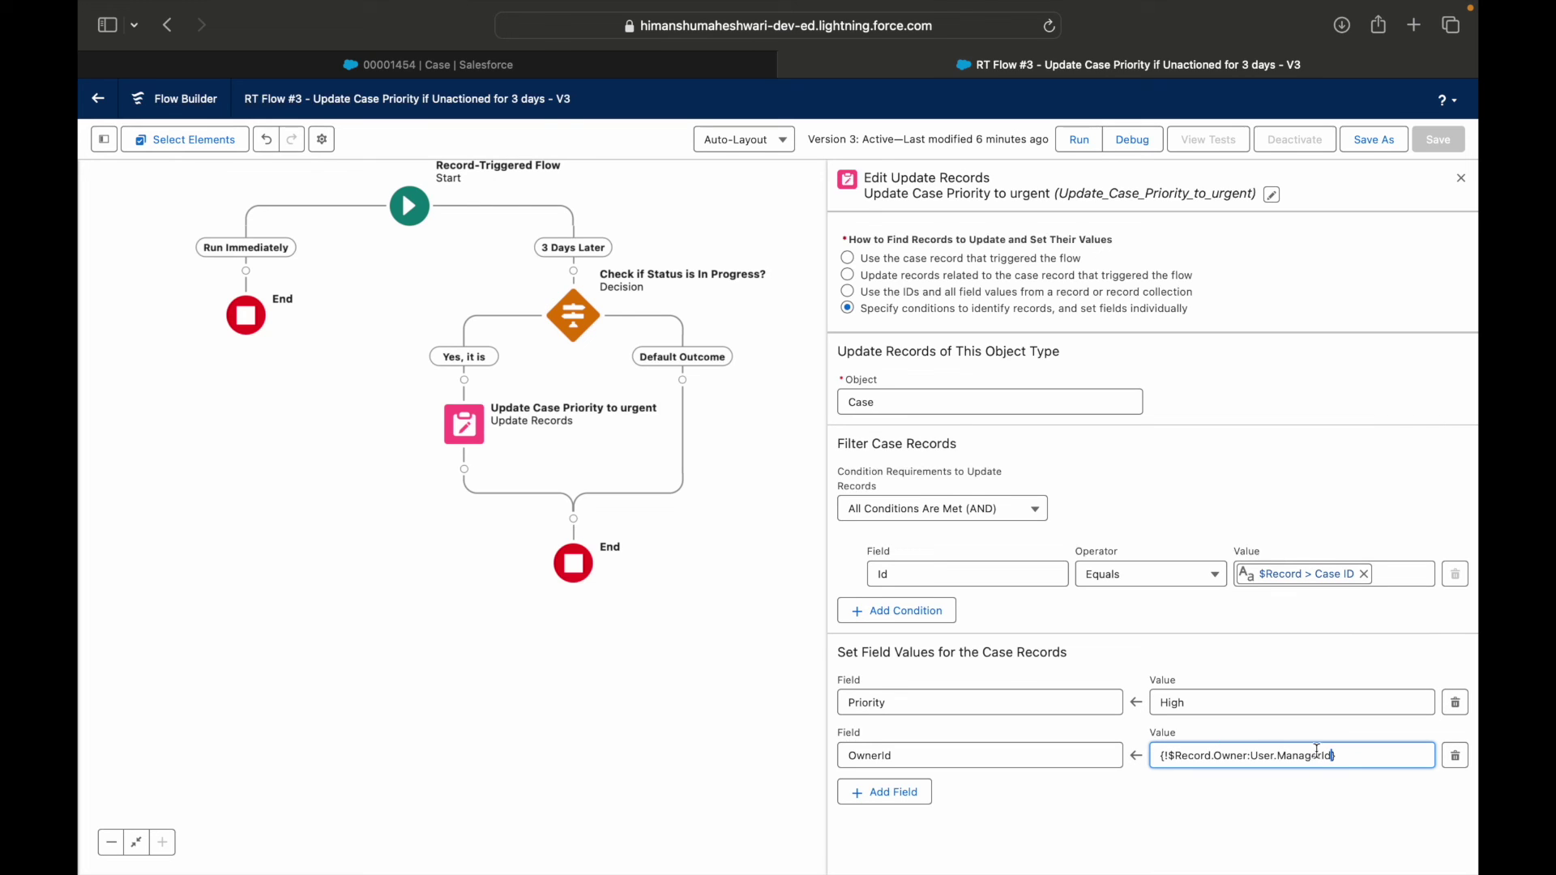
left_click(1254, 804)
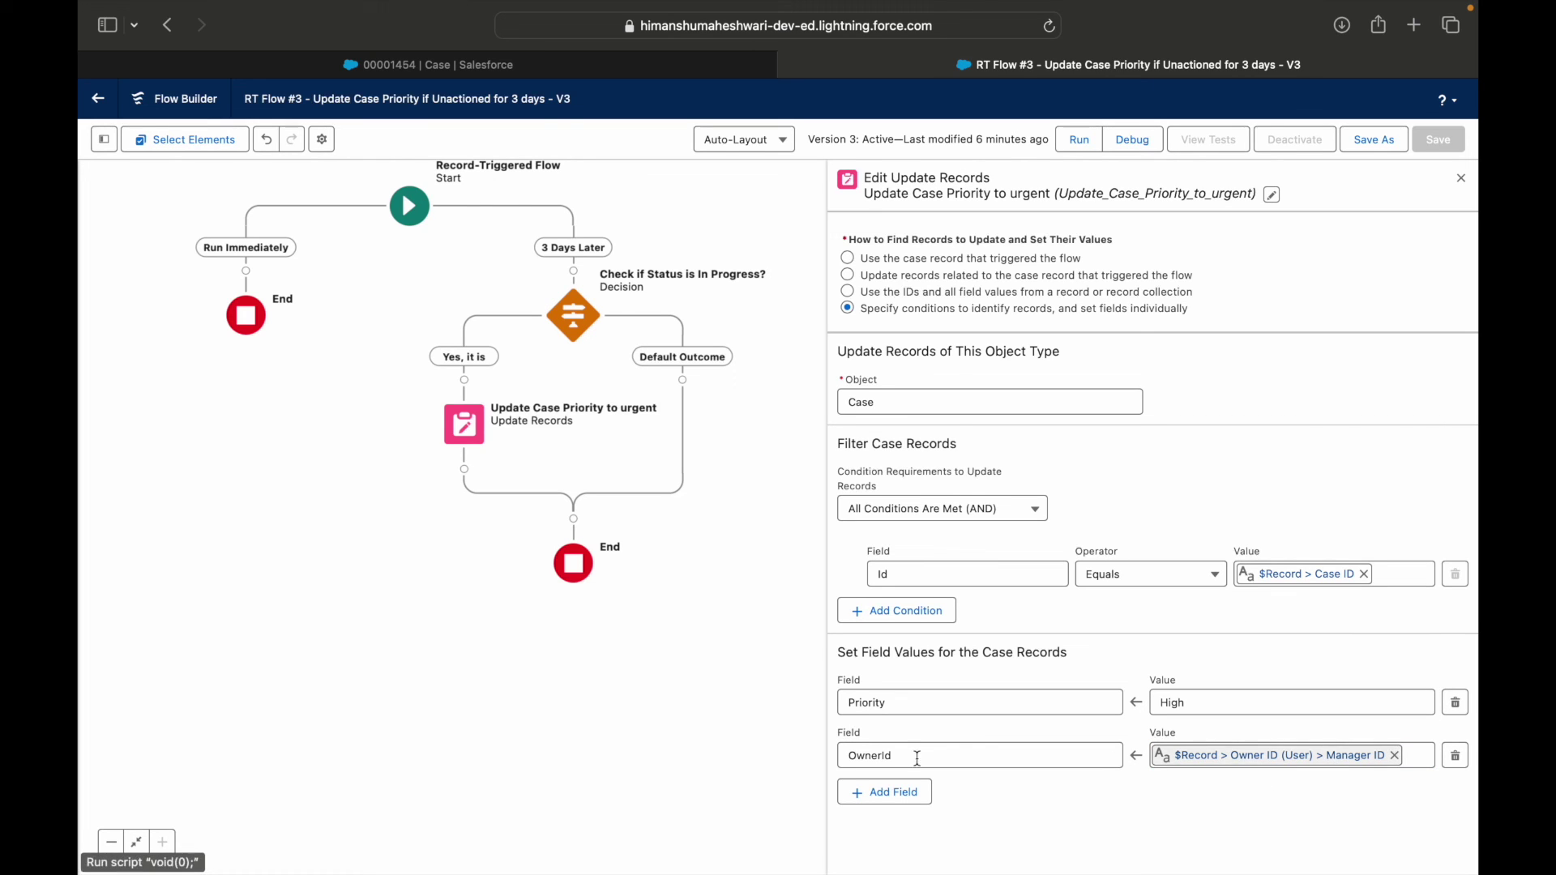
Save the edited flow as a new version
left_click(1374, 139)
left_click(1082, 595)
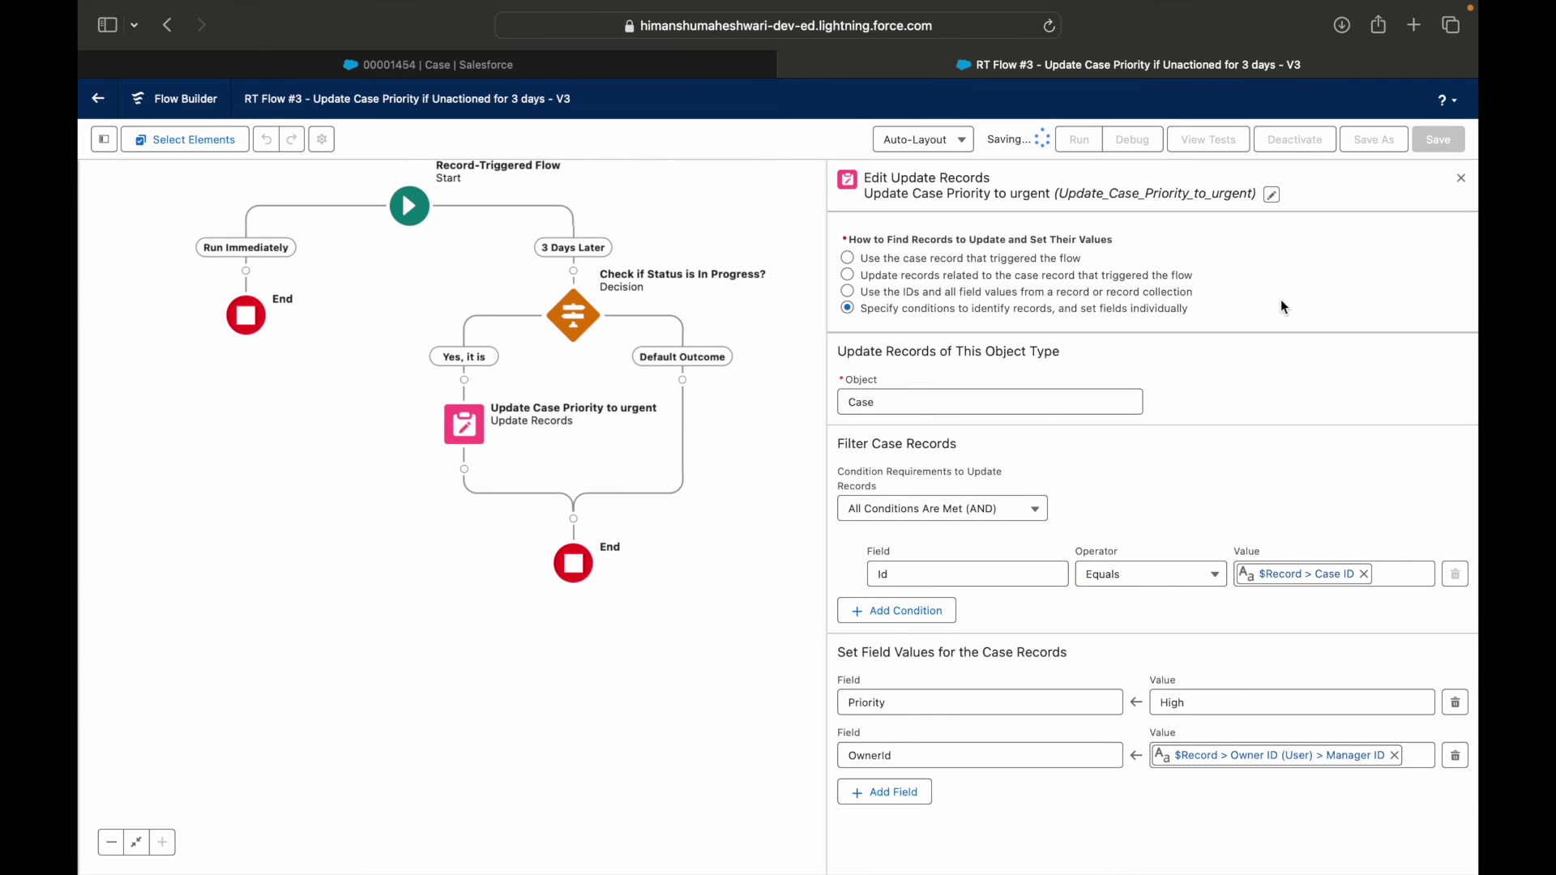